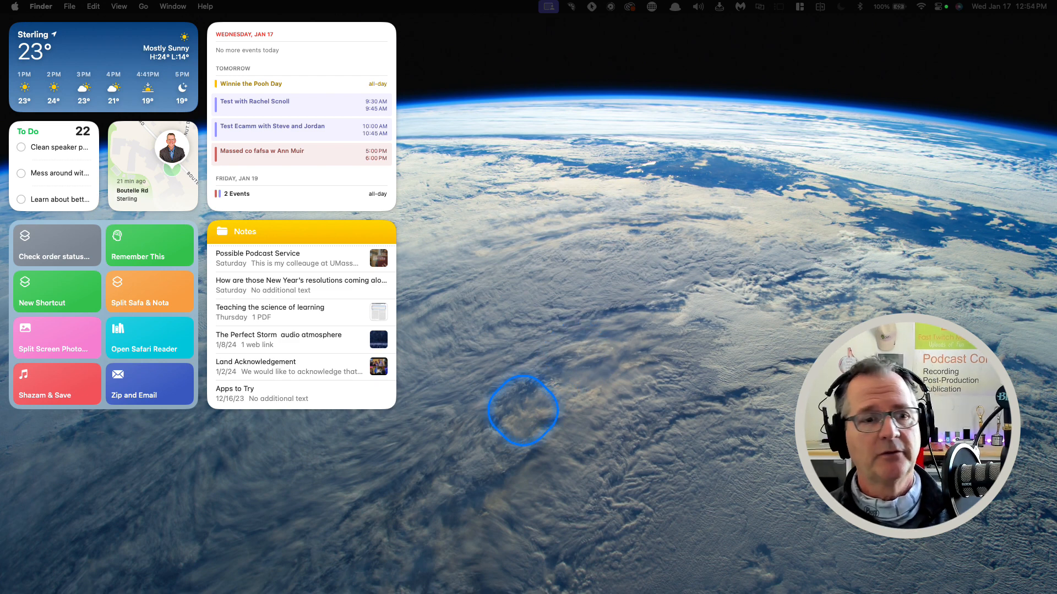
# In Finder, examine the A Creator drive's Creator Assignment 1 folder and the contents of its session subfolder.
pyautogui.moveTo(429, 593)
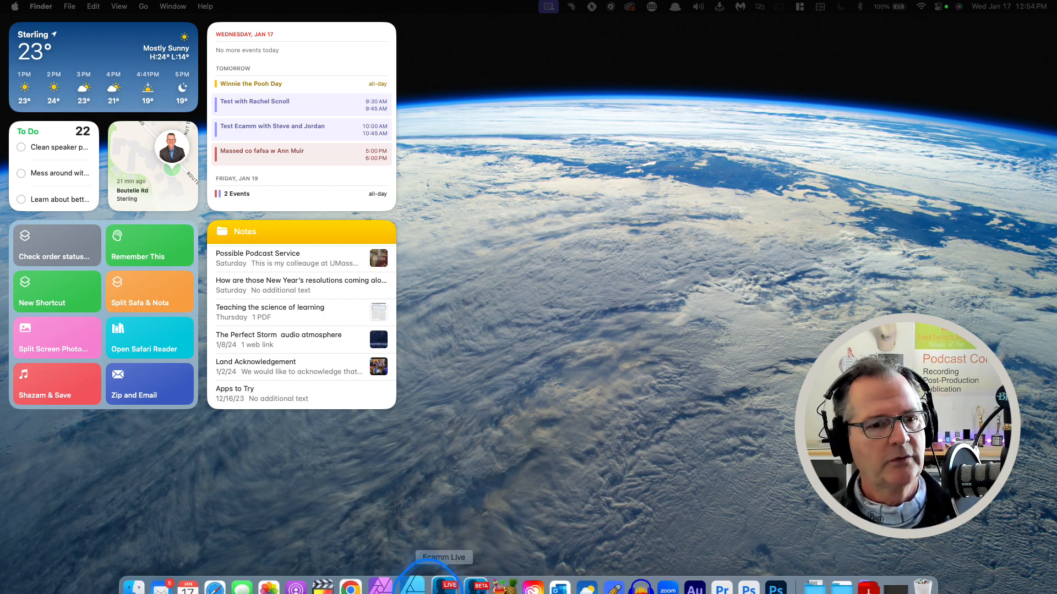
pyautogui.click(146, 573)
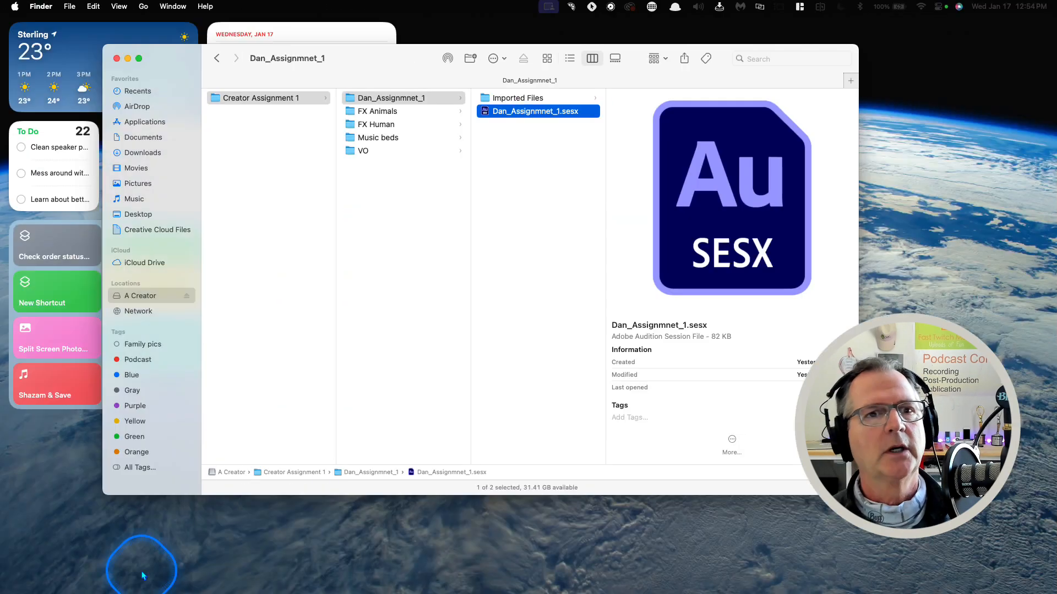
pyautogui.click(139, 296)
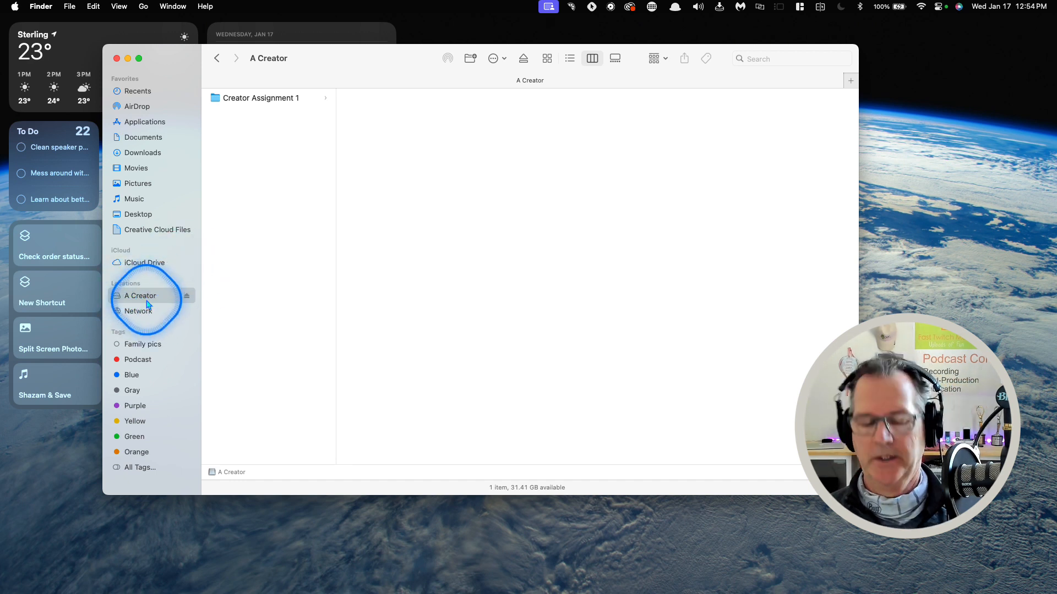
pyautogui.press('ctrl')
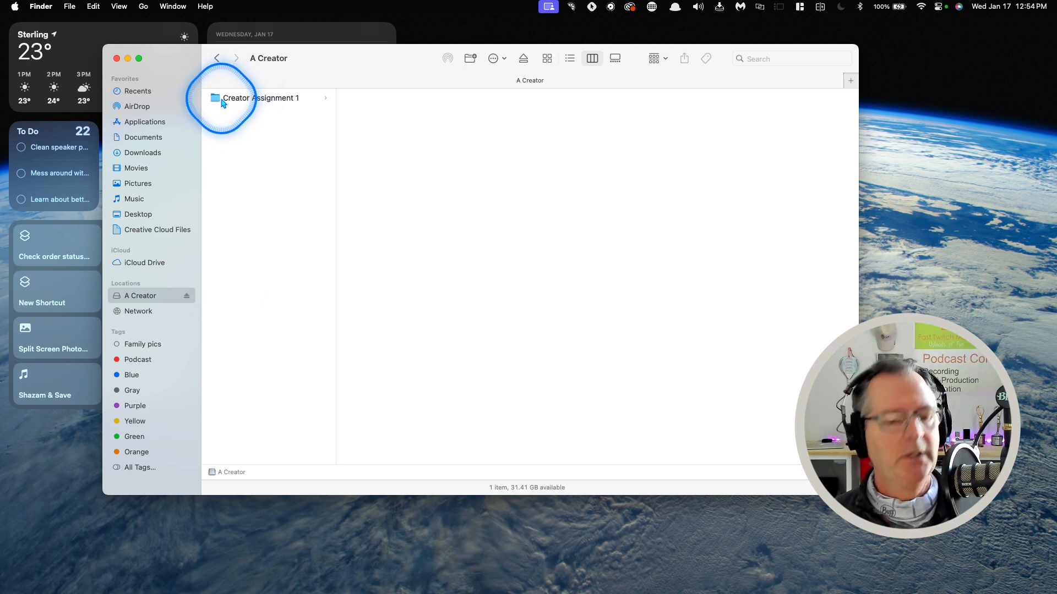
pyautogui.press('ctrl')
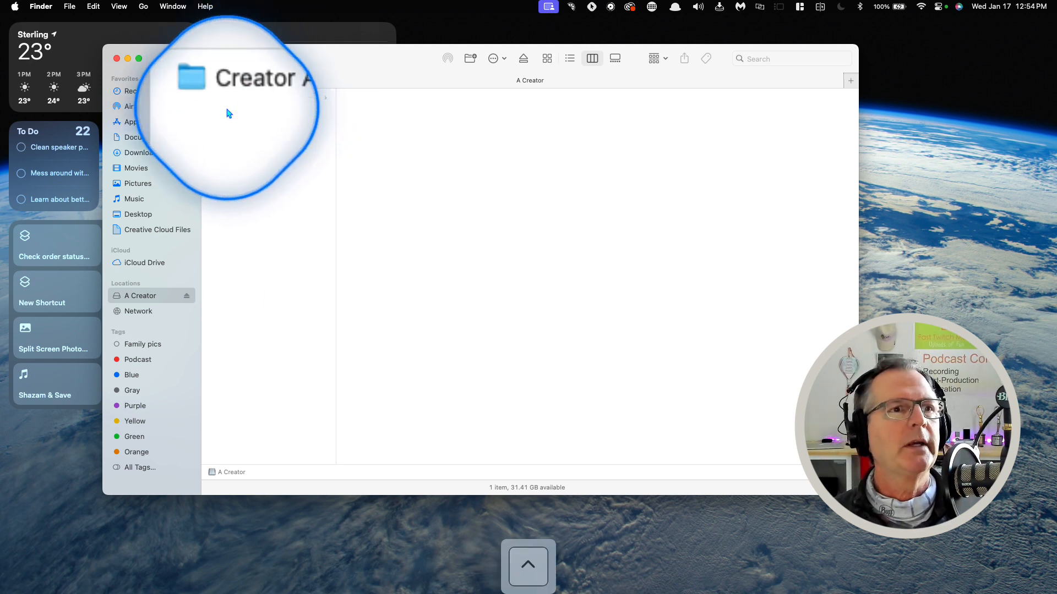
pyautogui.click(212, 100)
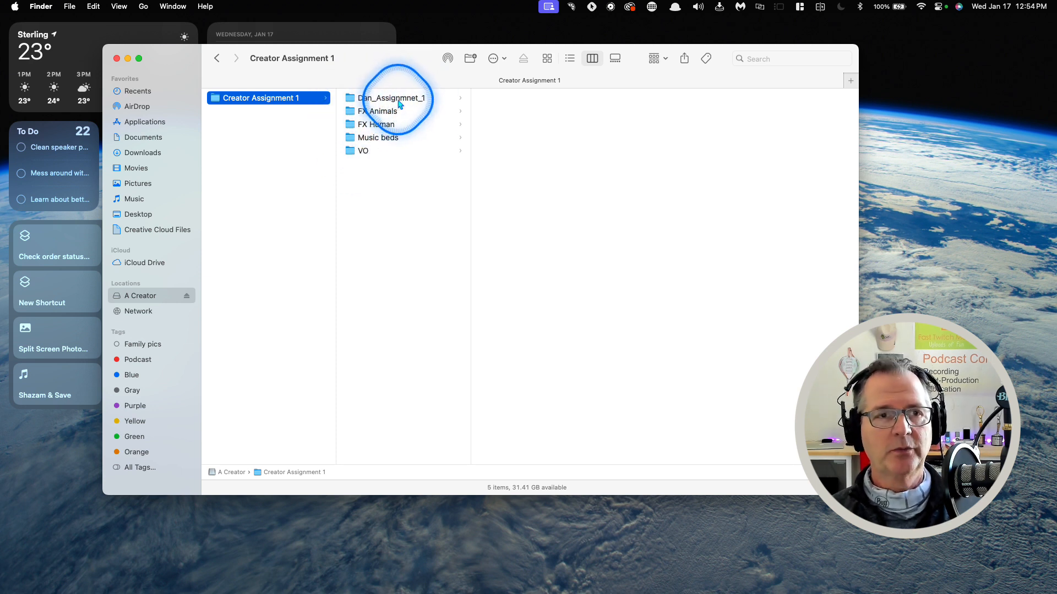
pyautogui.click(359, 102)
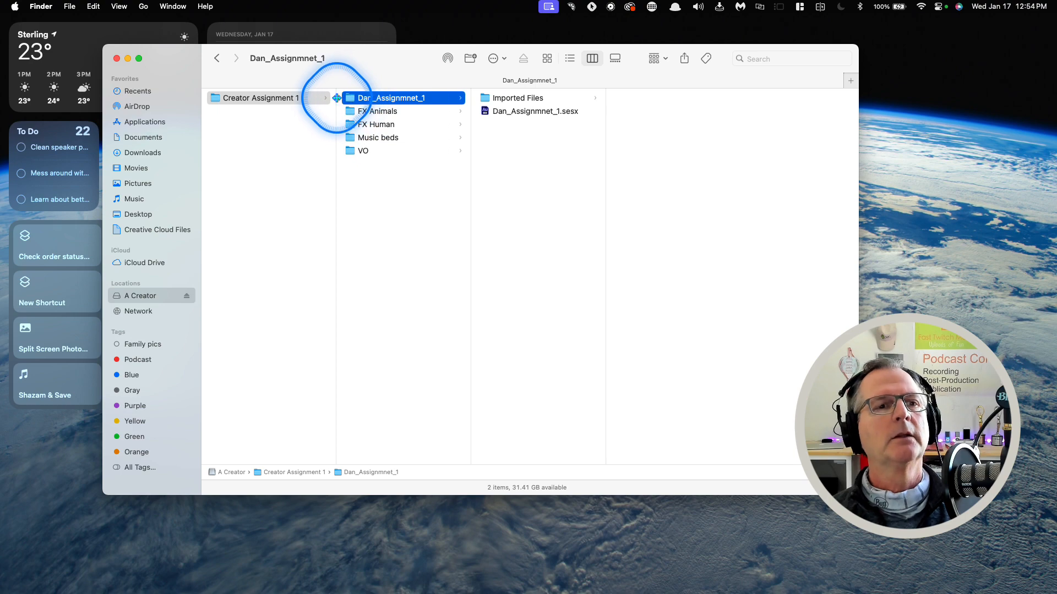
pyautogui.click(218, 99)
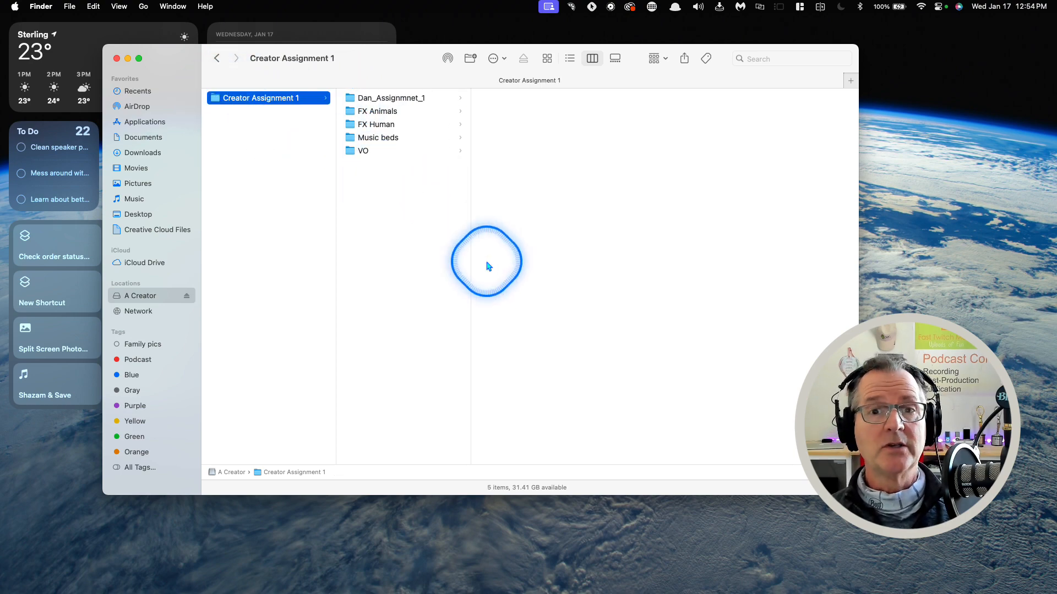
# Switch to Adobe Audition 2024 and bring its empty editor window into focus.
pyautogui.hotkey('ctrl', 'Right')
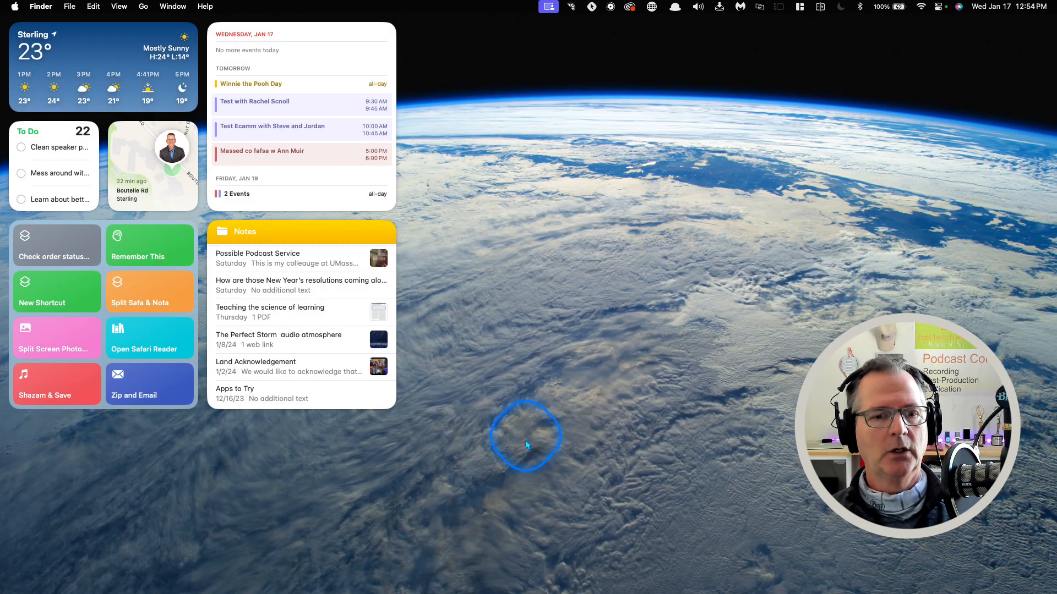
pyautogui.moveTo(548, 589)
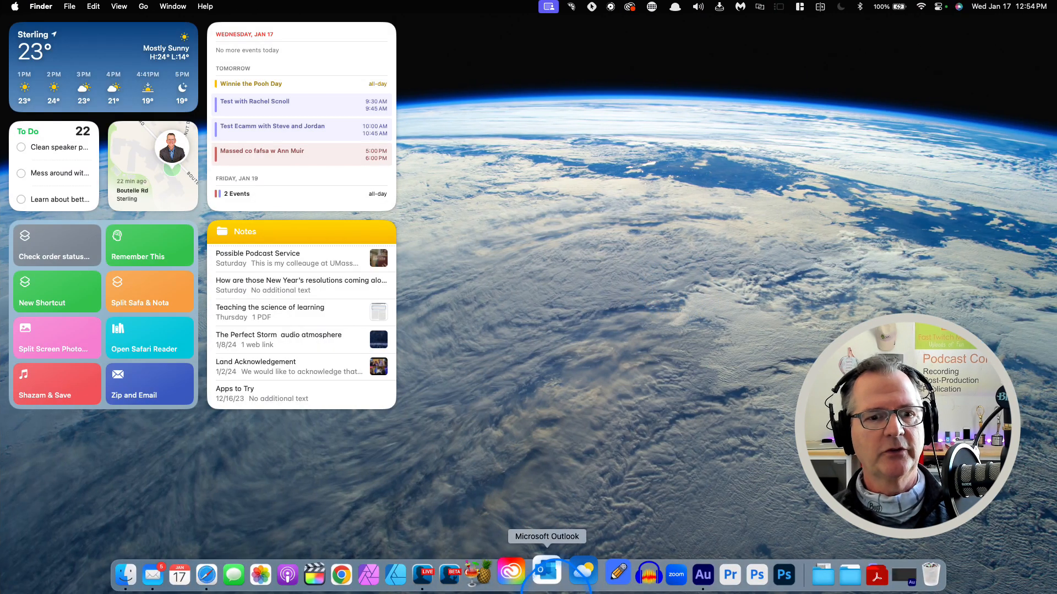
pyautogui.click(684, 588)
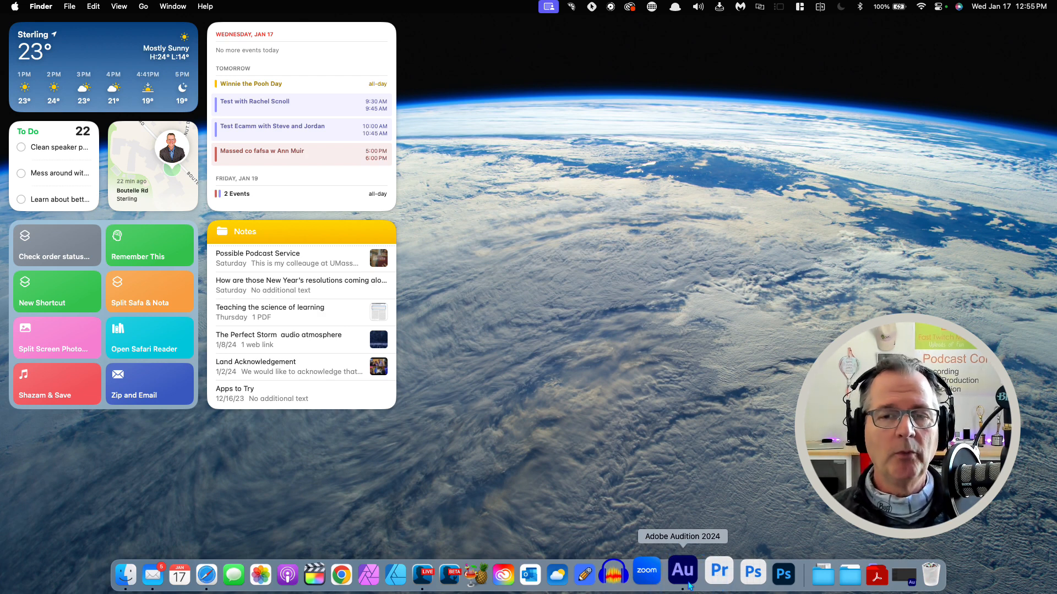
pyautogui.click(689, 587)
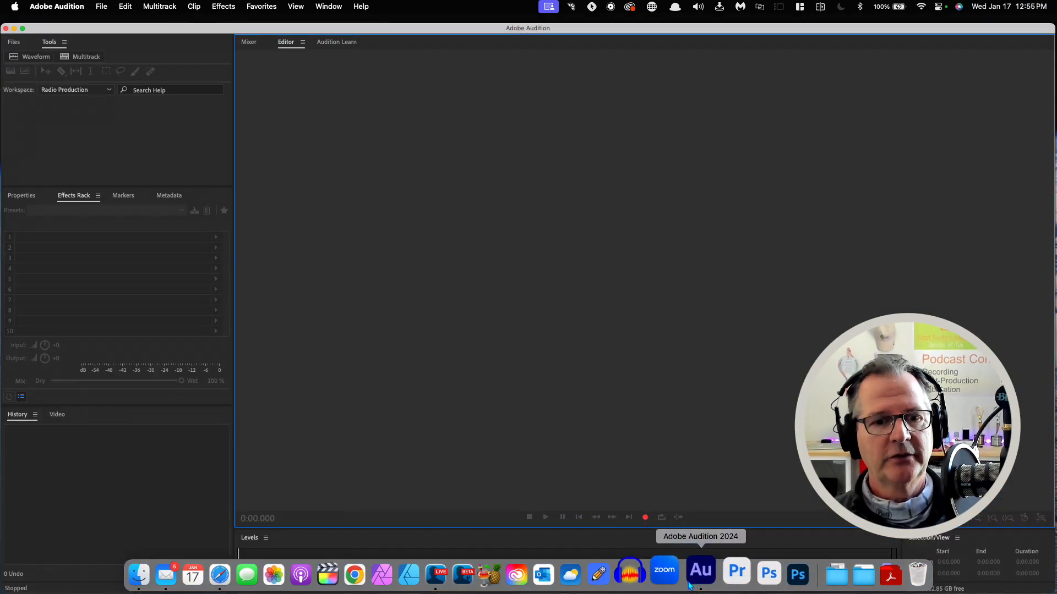
pyautogui.click(640, 419)
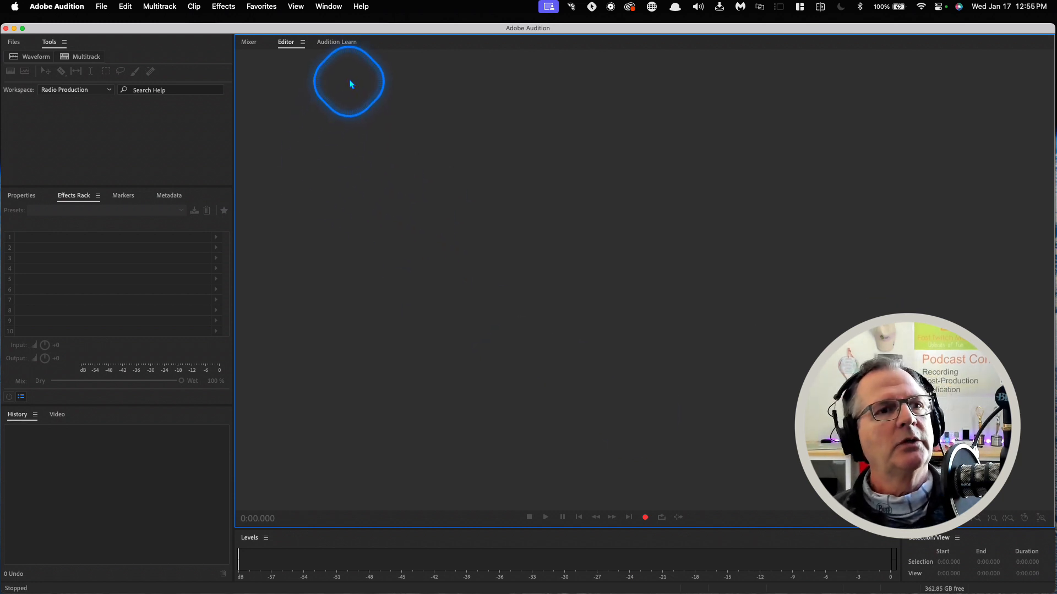
# Set the workspace layout to Radio Production.
pyautogui.click(327, 7)
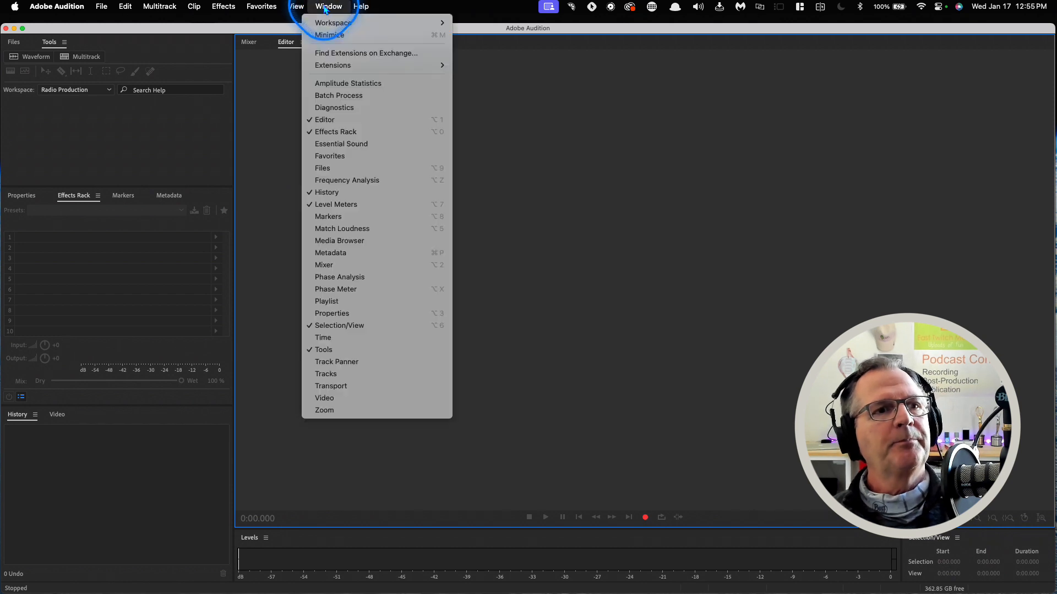
pyautogui.moveTo(332, 25)
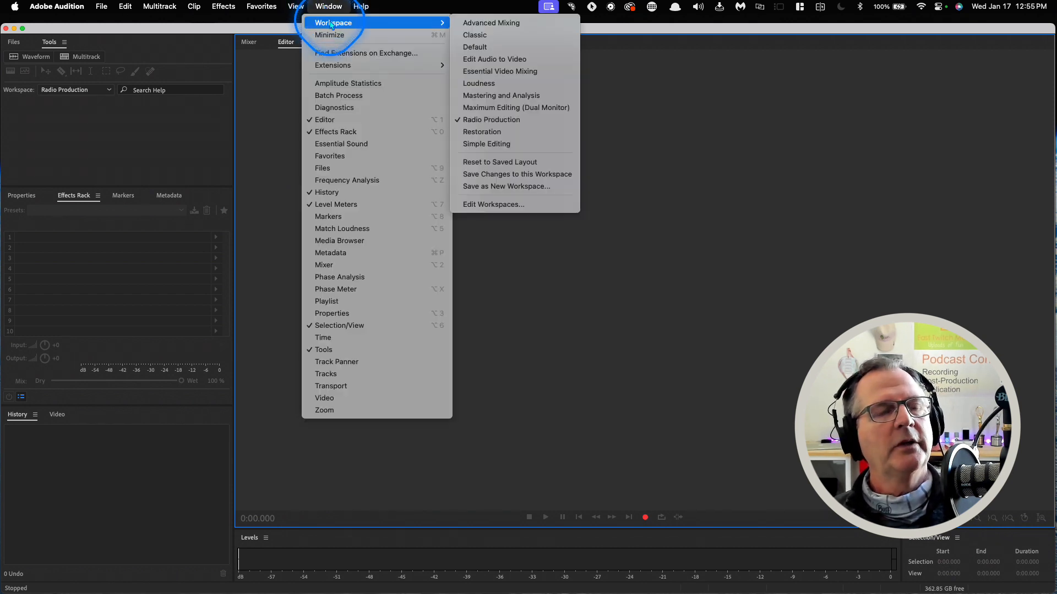
pyautogui.press('ctrl')
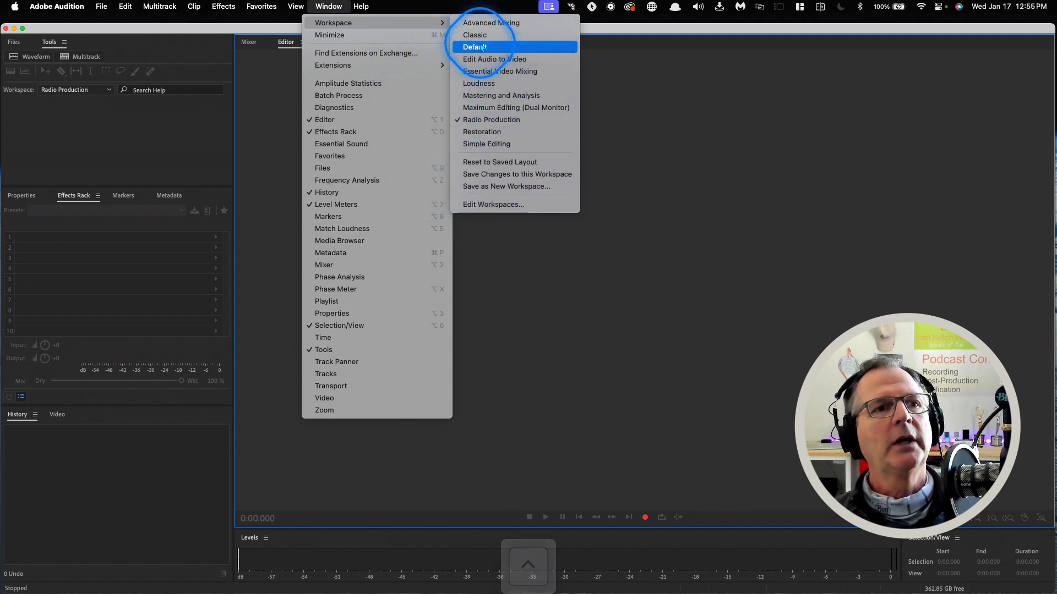
pyautogui.click(476, 123)
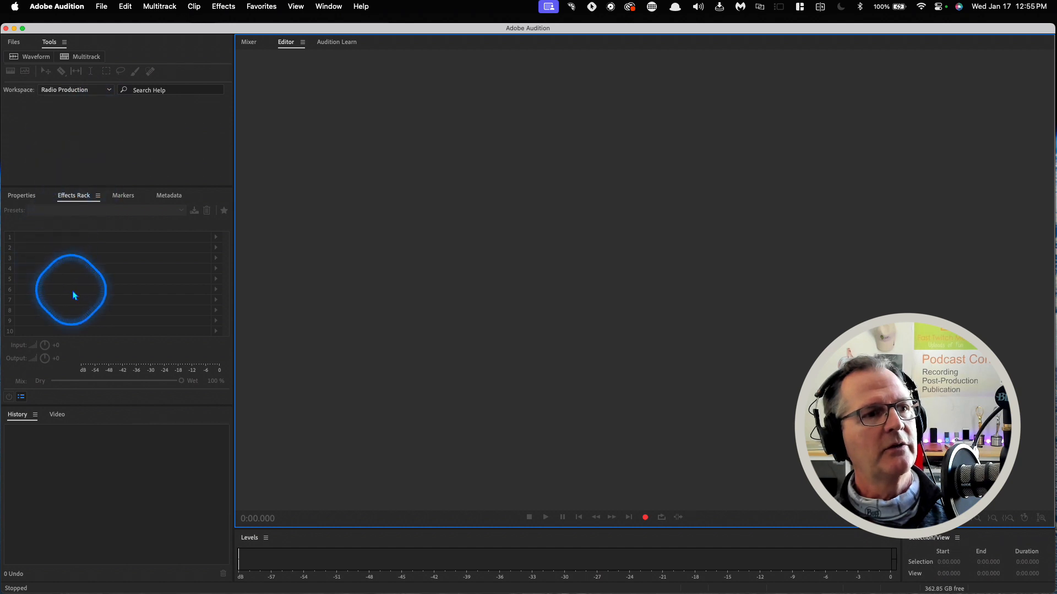
# Look through the Properties, Markers and Metadata panels, finishing on the Effects Rack.
pyautogui.click(21, 199)
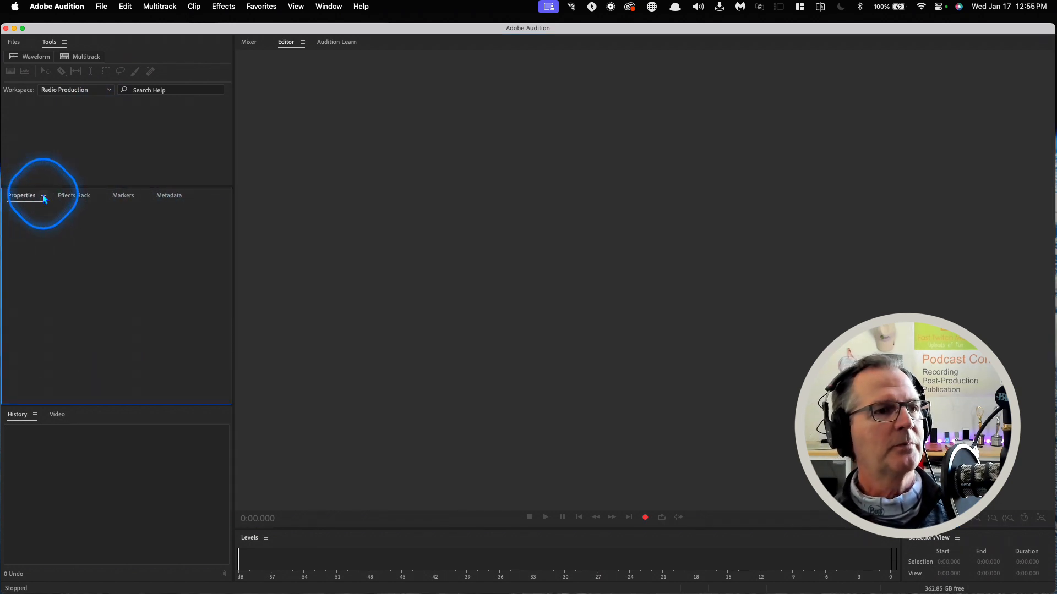
pyautogui.click(123, 195)
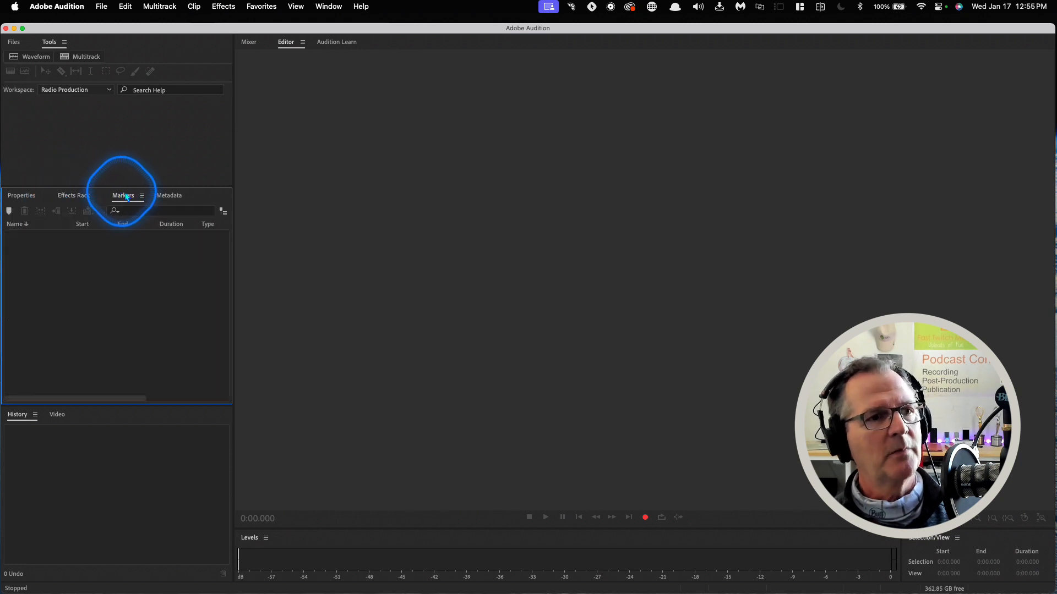
pyautogui.click(168, 195)
pyautogui.click(79, 201)
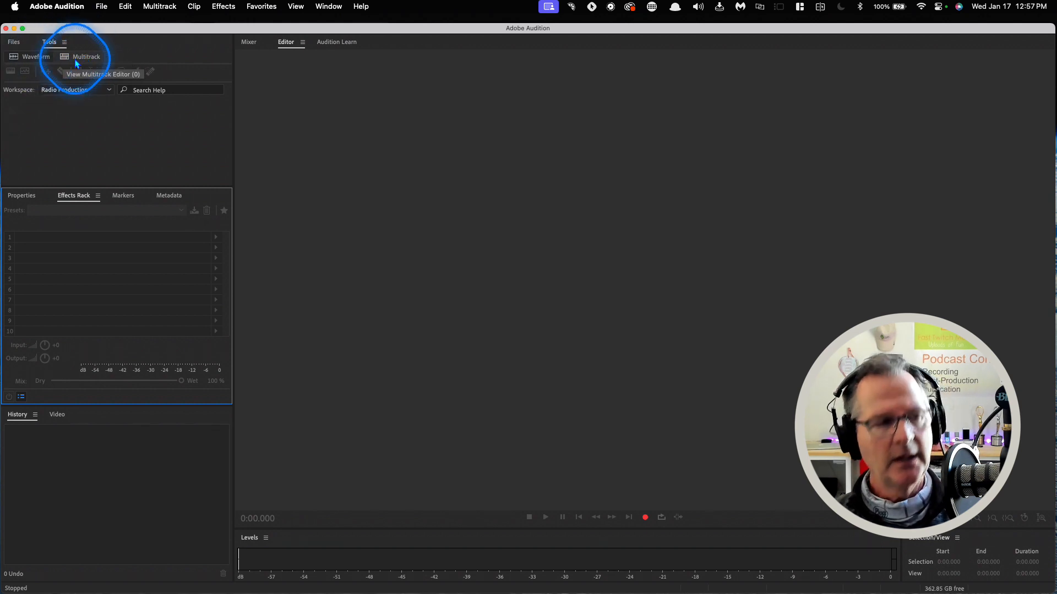
# Start a new multitrack session and name it with the creator's first name followed by "Assignment 1 again".
pyautogui.press('ctrl')
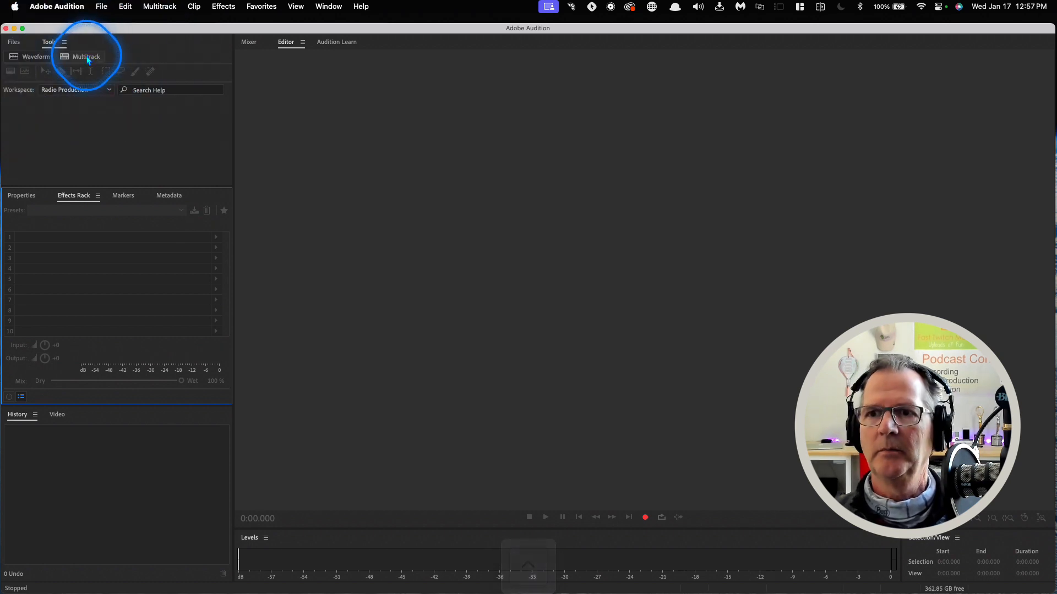
pyautogui.click(87, 59)
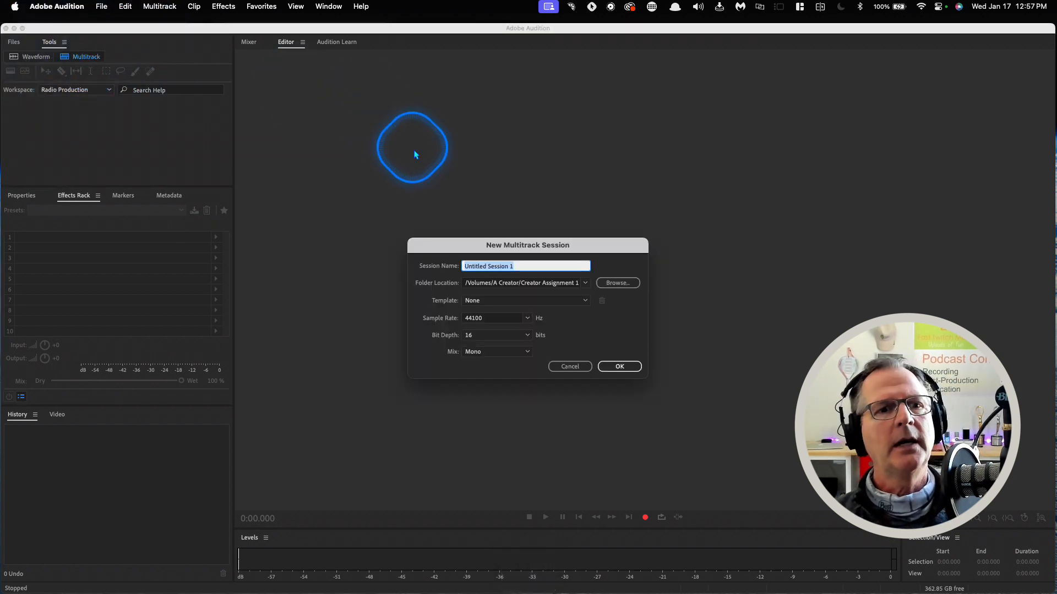
pyautogui.moveTo(445, 247); pyautogui.dragTo(424, 133)
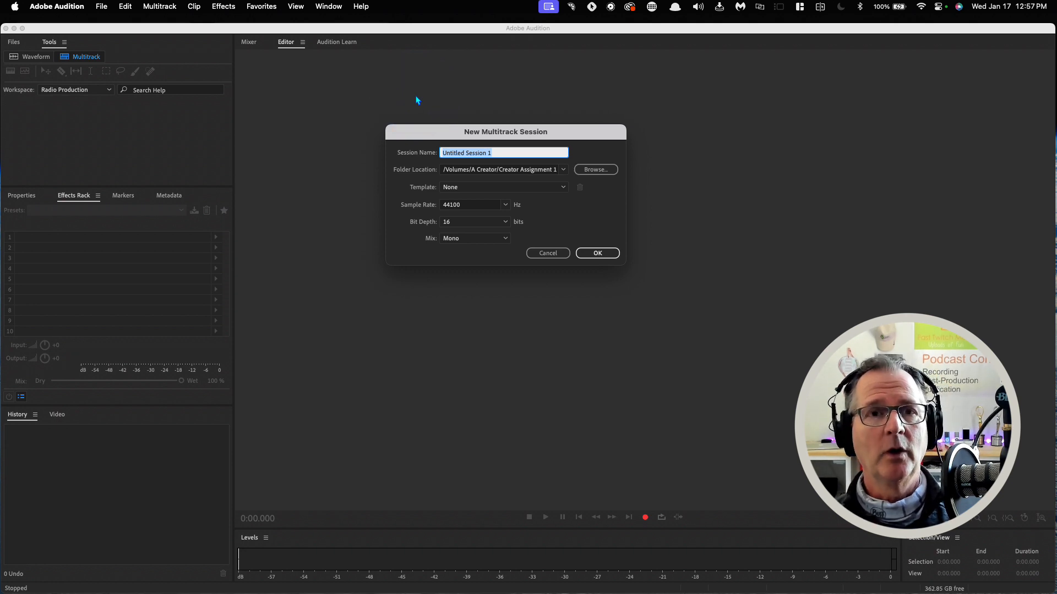
pyautogui.write('D')
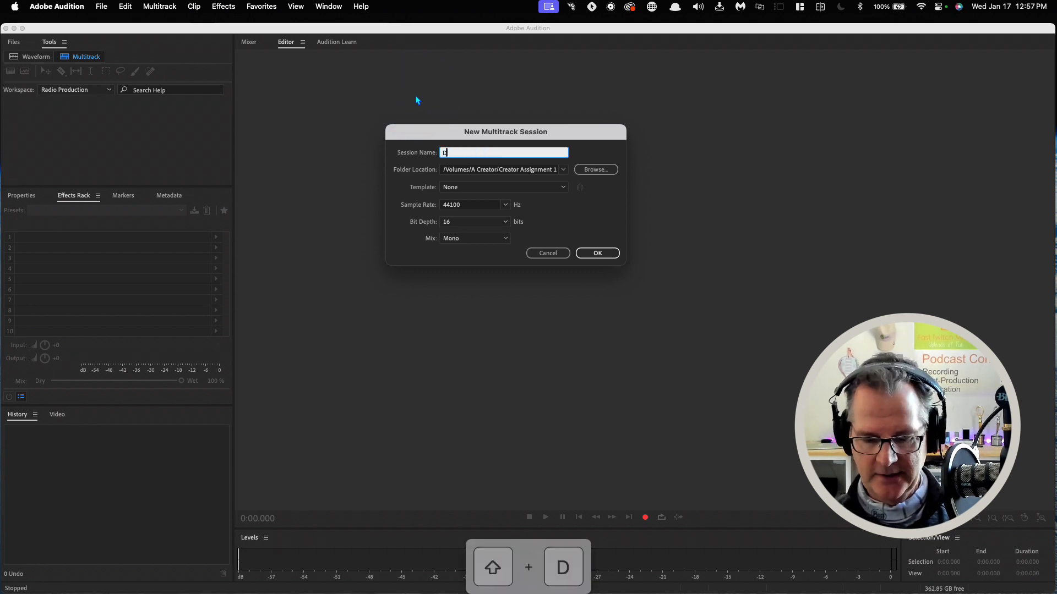
pyautogui.write('an Assignment ')
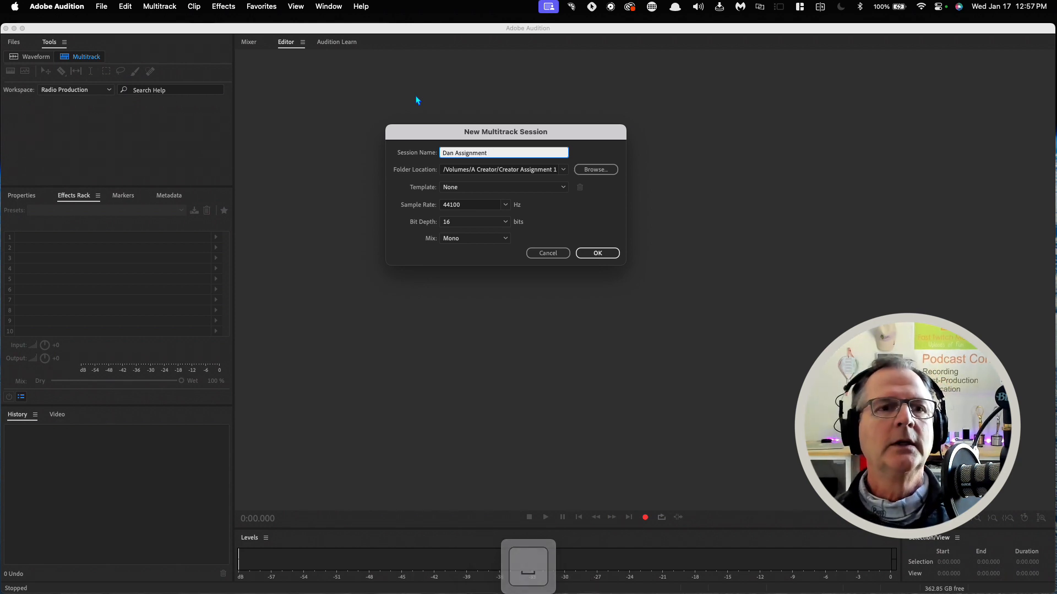
pyautogui.write('1 again')
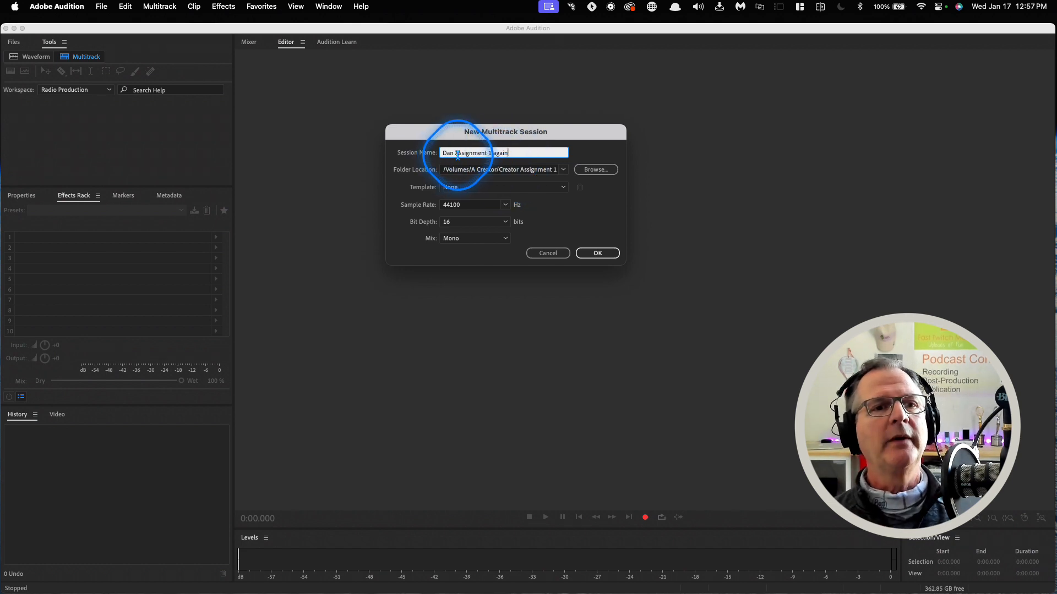
# Replace every space in the session name with an underscore so it ends in "_Assignment_1_again".
pyautogui.press('Left')
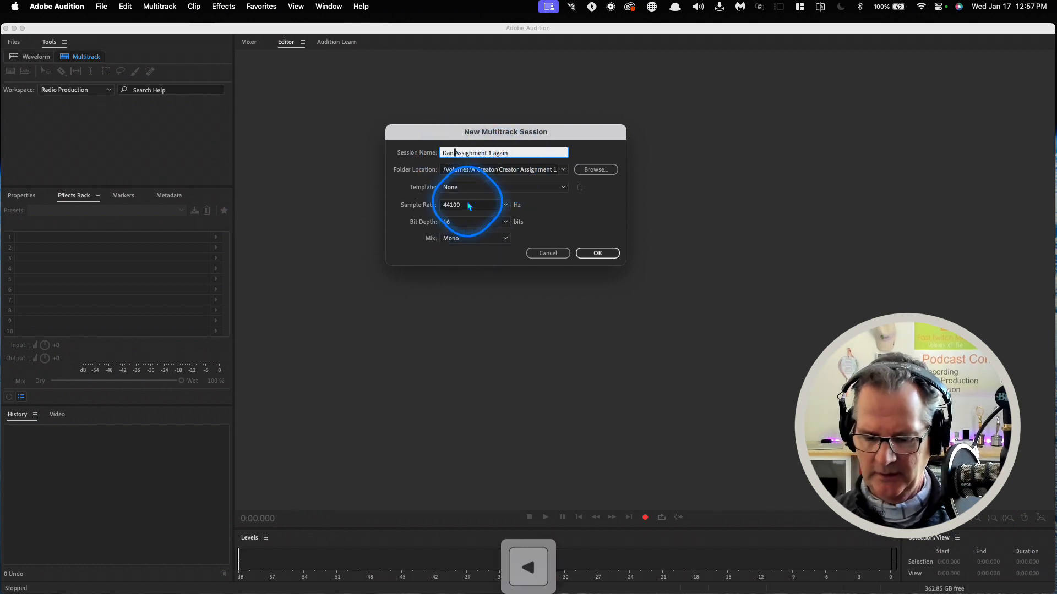
pyautogui.press('BackSpace')
pyautogui.write('_')
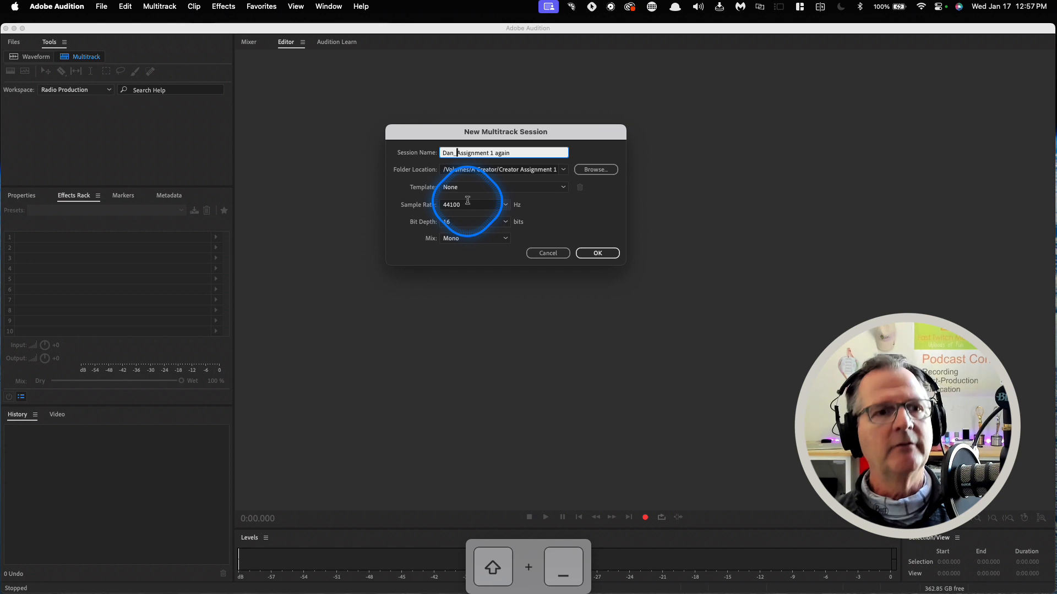
pyautogui.click(493, 153)
pyautogui.press('BackSpace')
pyautogui.write('_1')
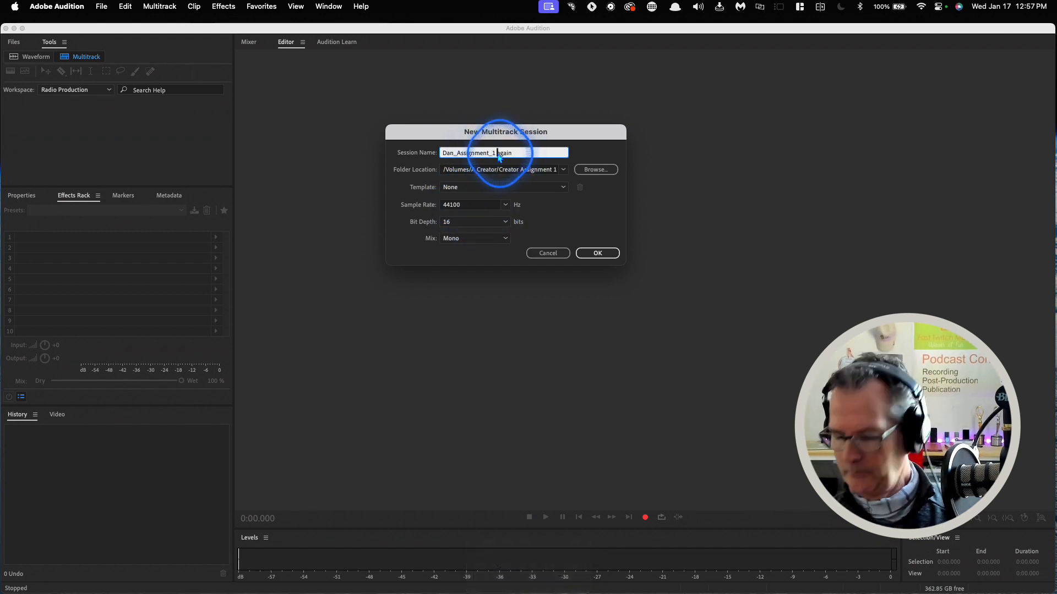
pyautogui.press('Delete')
pyautogui.write('_')
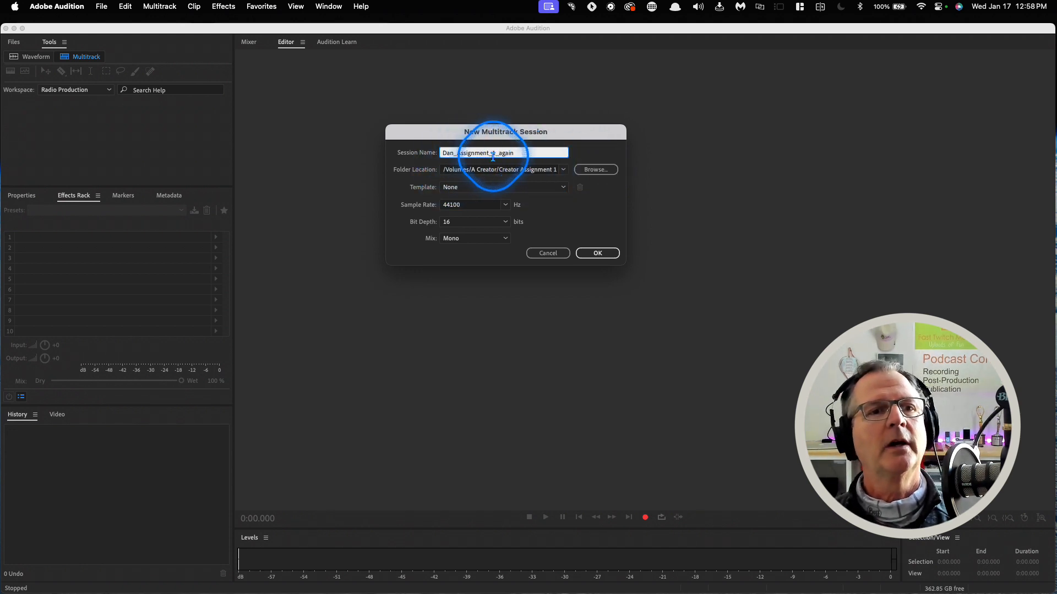
# Set the session's folder location to the top level of the A Creator drive.
pyautogui.click(594, 170)
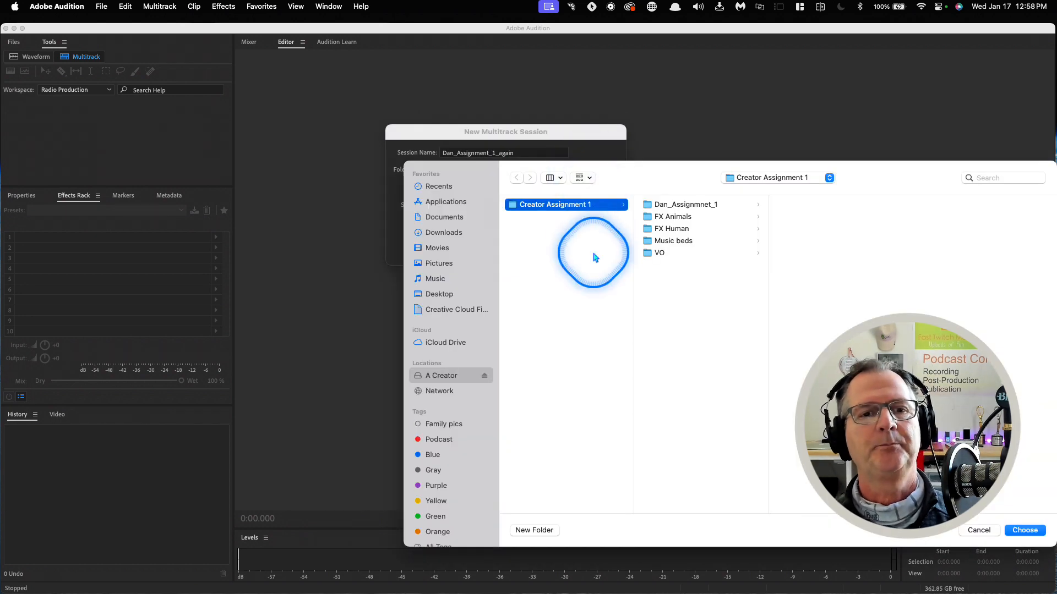
pyautogui.click(437, 379)
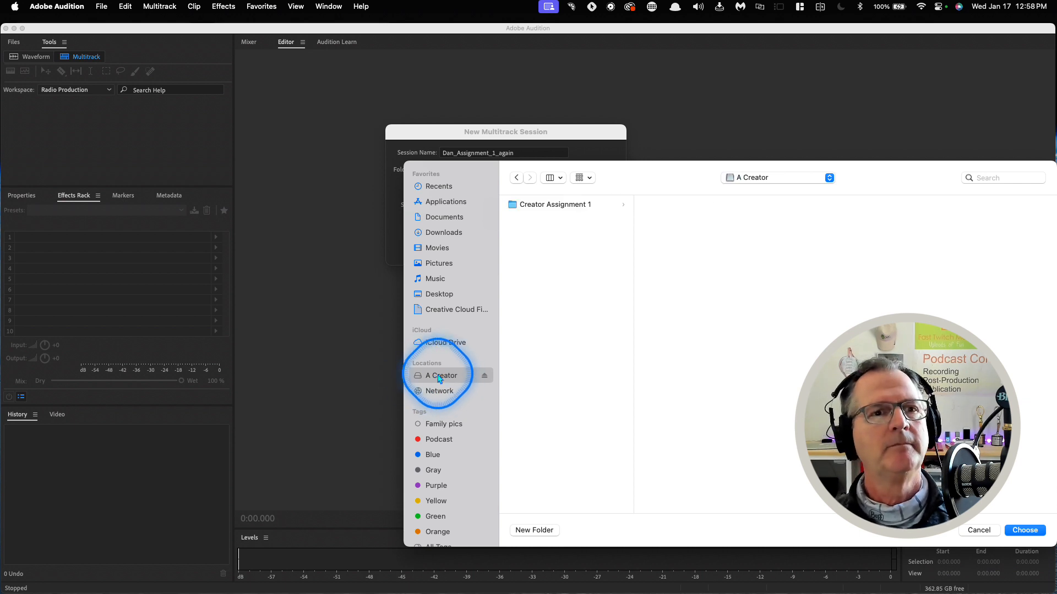
pyautogui.click(1025, 530)
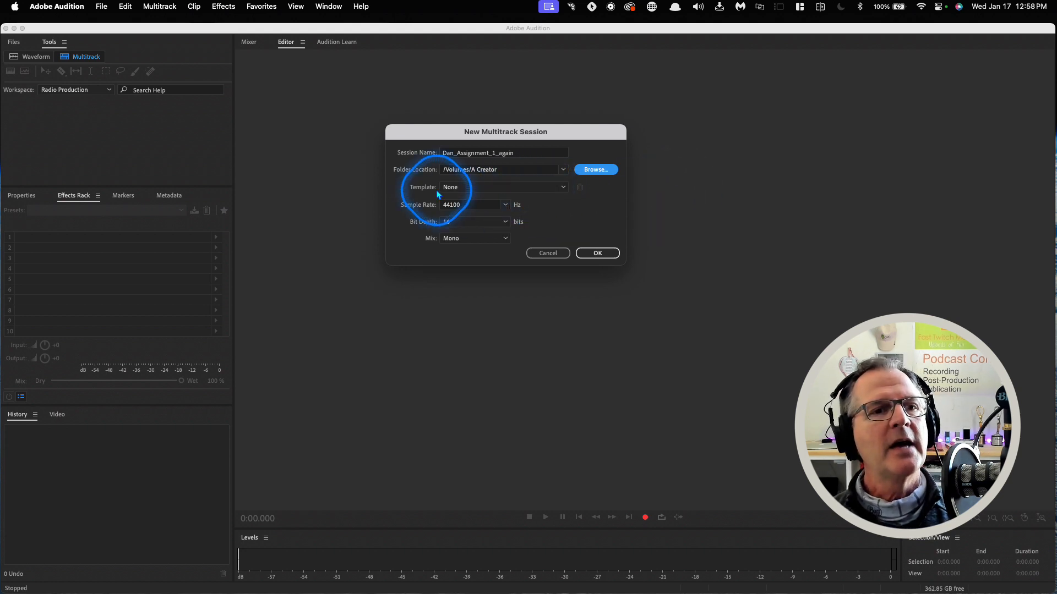
# Create the multitrack session with no template, a 44100 Hz sample rate and a bit depth of 16.
pyautogui.click(563, 188)
pyautogui.click(472, 200)
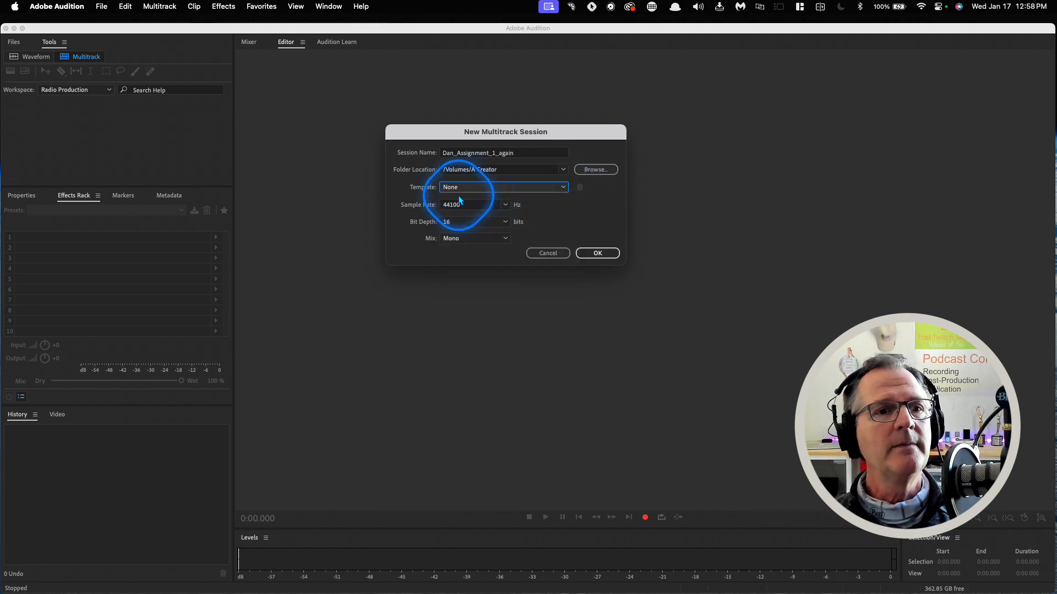
pyautogui.click(504, 205)
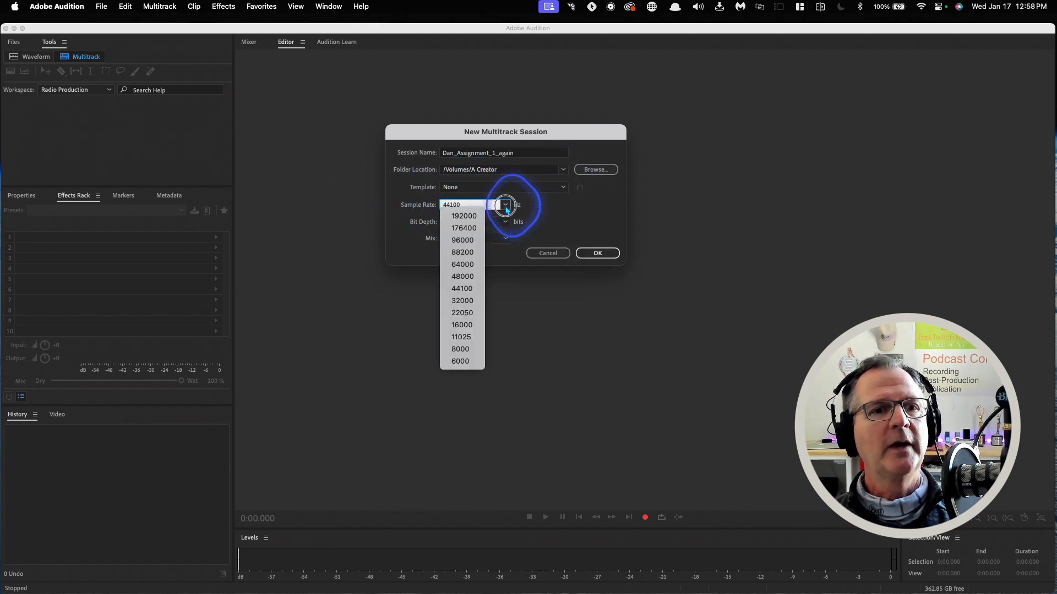
pyautogui.click(474, 289)
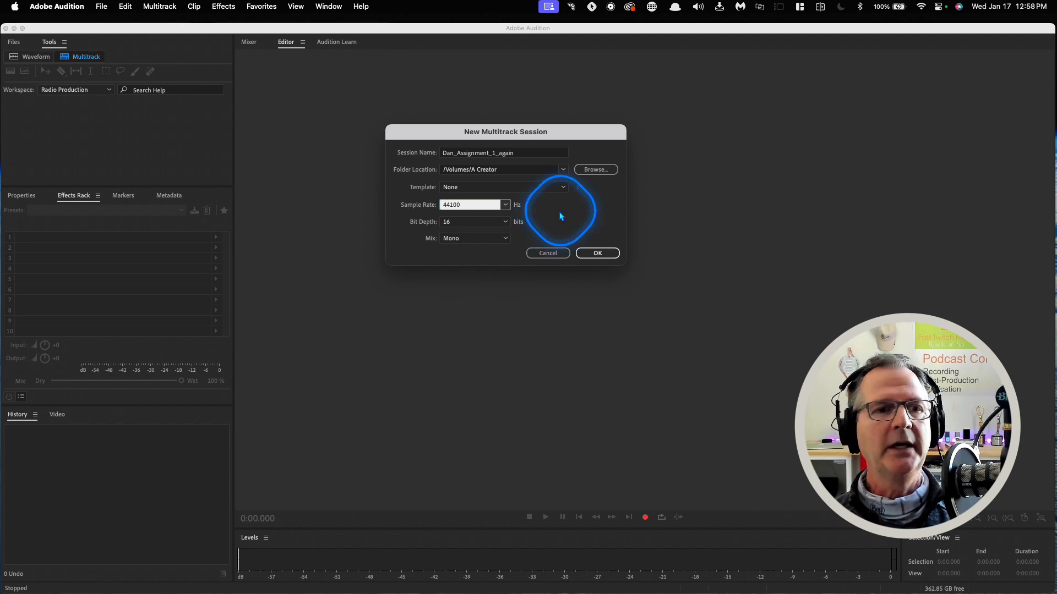
pyautogui.click(506, 223)
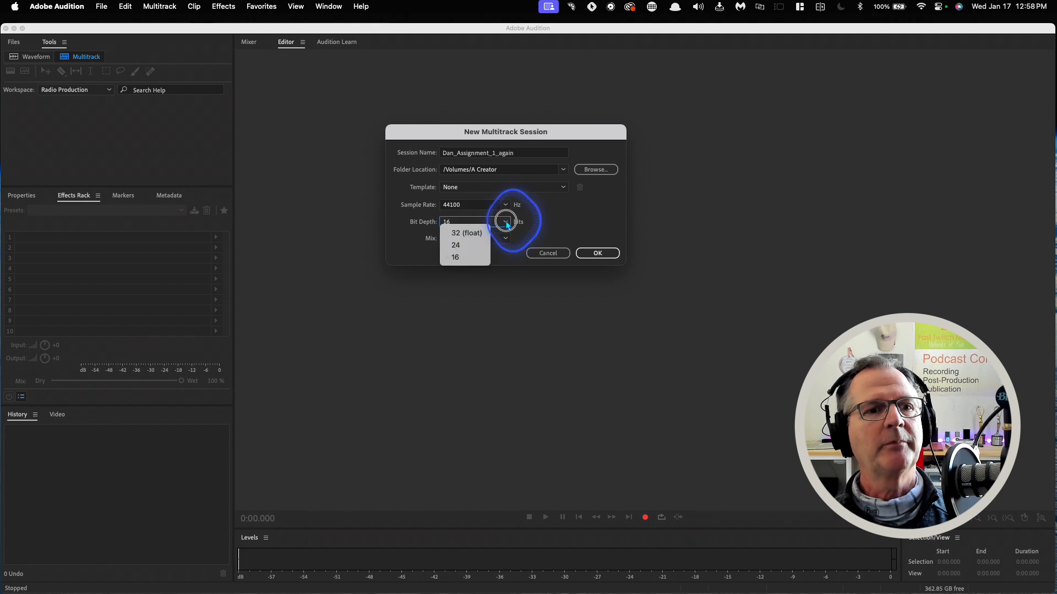
pyautogui.click(461, 259)
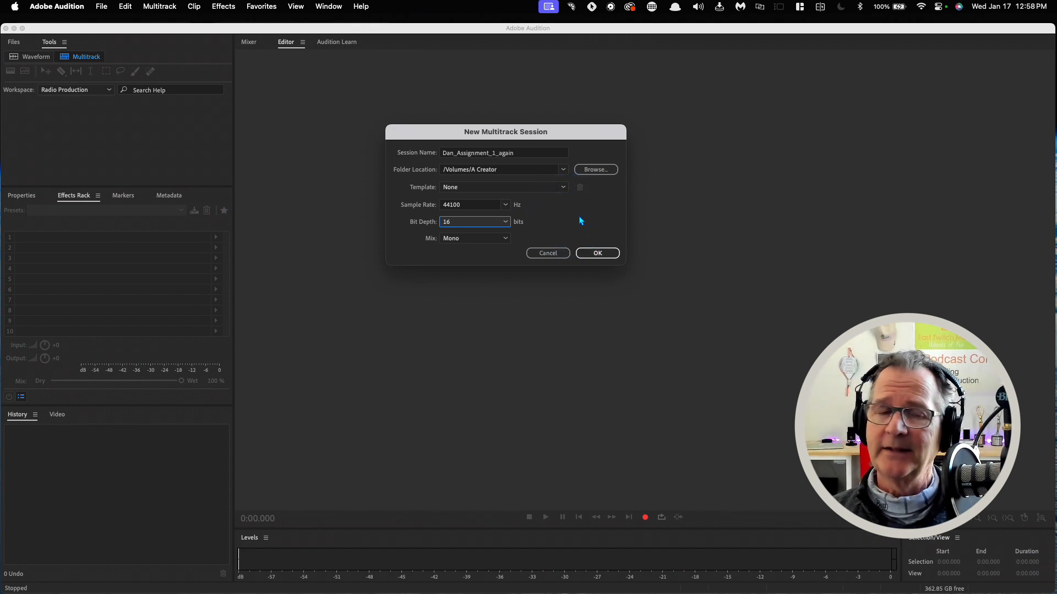
pyautogui.click(596, 253)
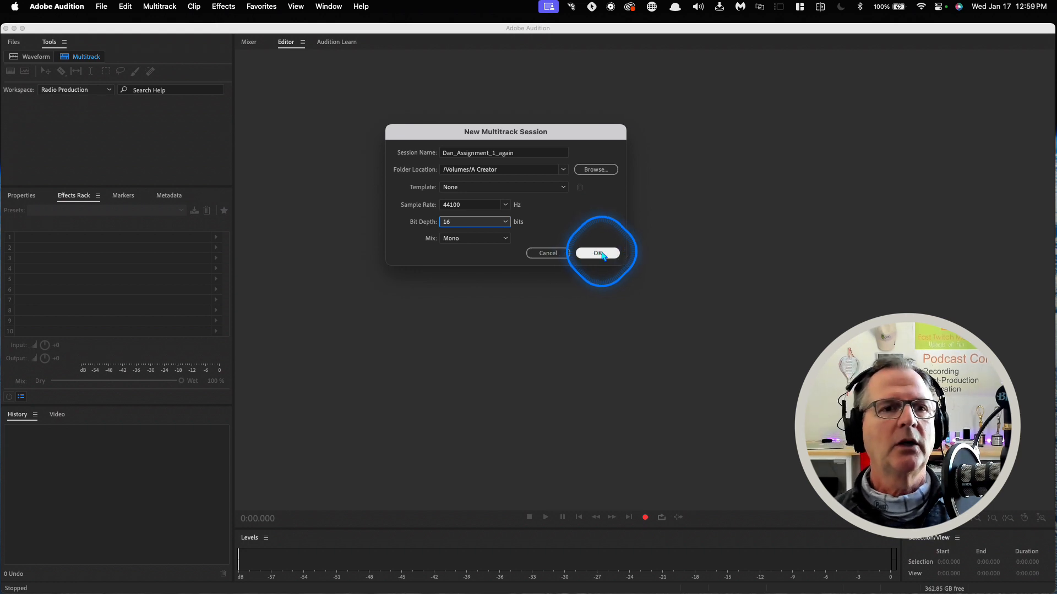
pyautogui.click(602, 253)
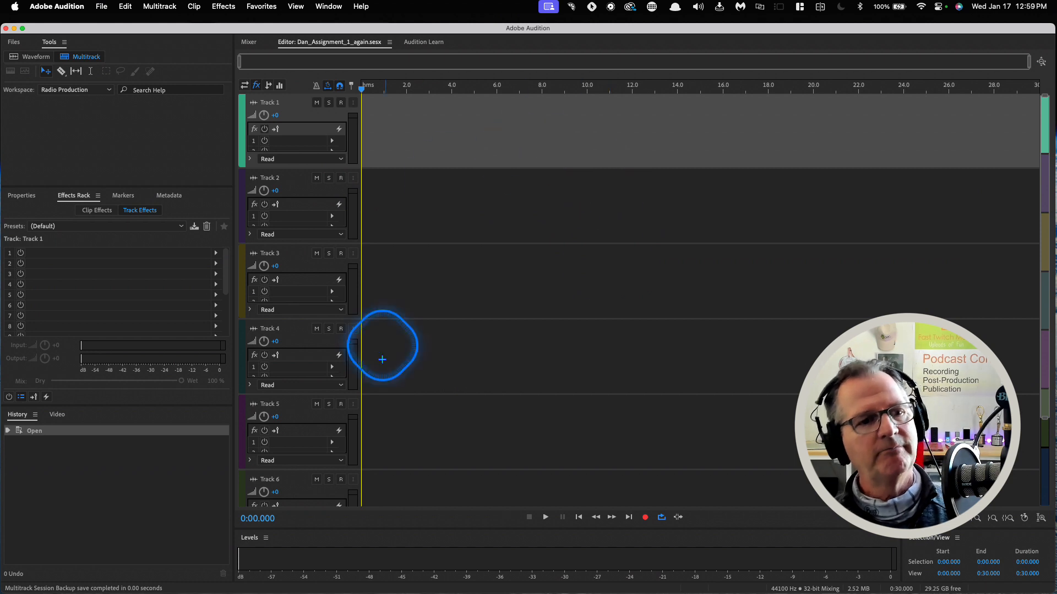
# Look through the new session's tracks from Track 1 down to the Mix track and back.
pyautogui.scroll(-3, 402, 415)
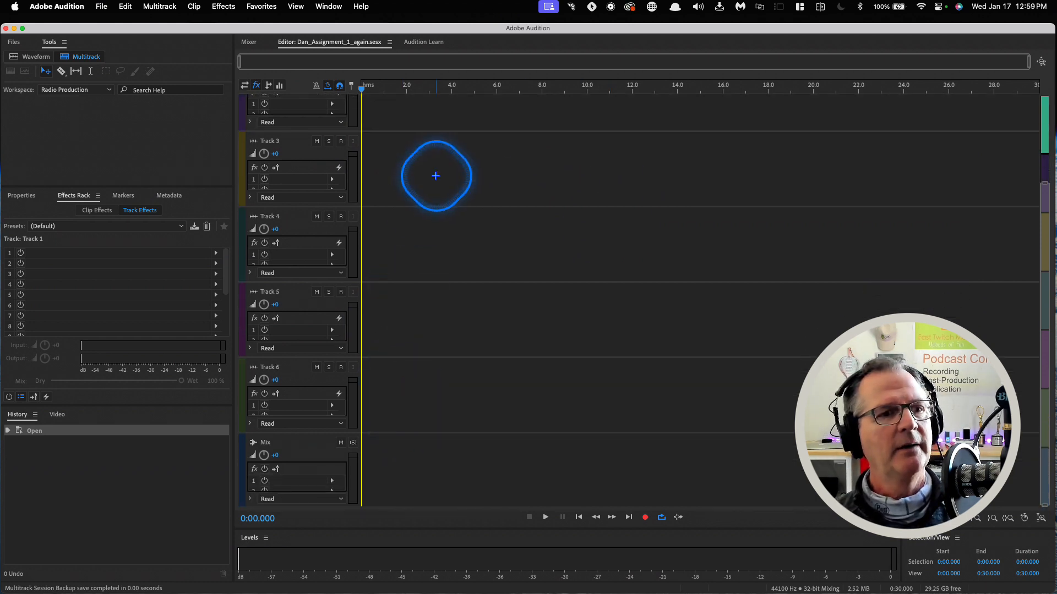
pyautogui.scroll(3, 434, 174)
pyautogui.scroll(-3, 468, 275)
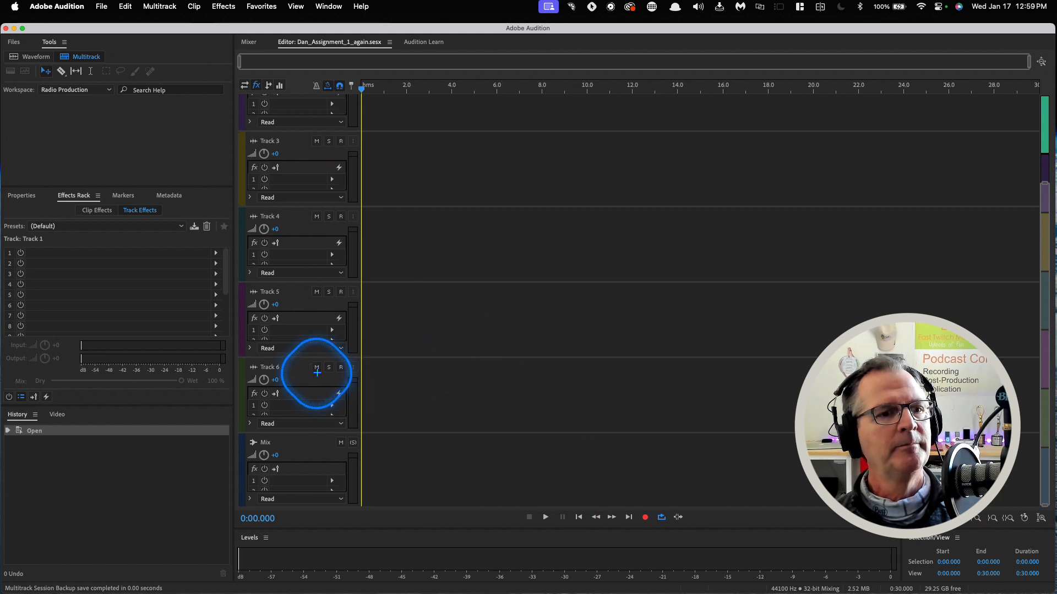
pyautogui.scroll(3, 513, 295)
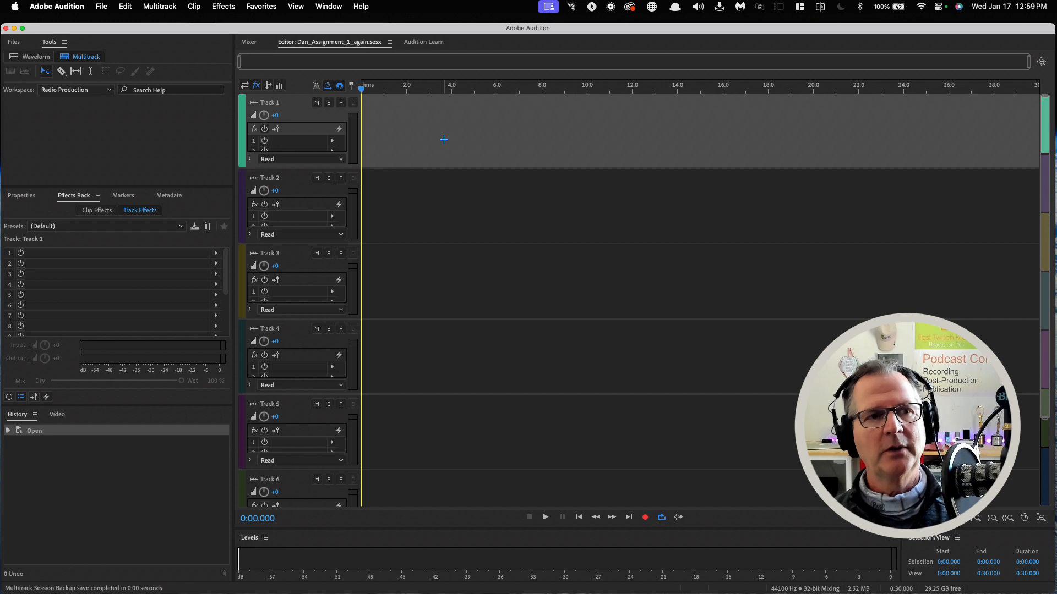
pyautogui.click(465, 308)
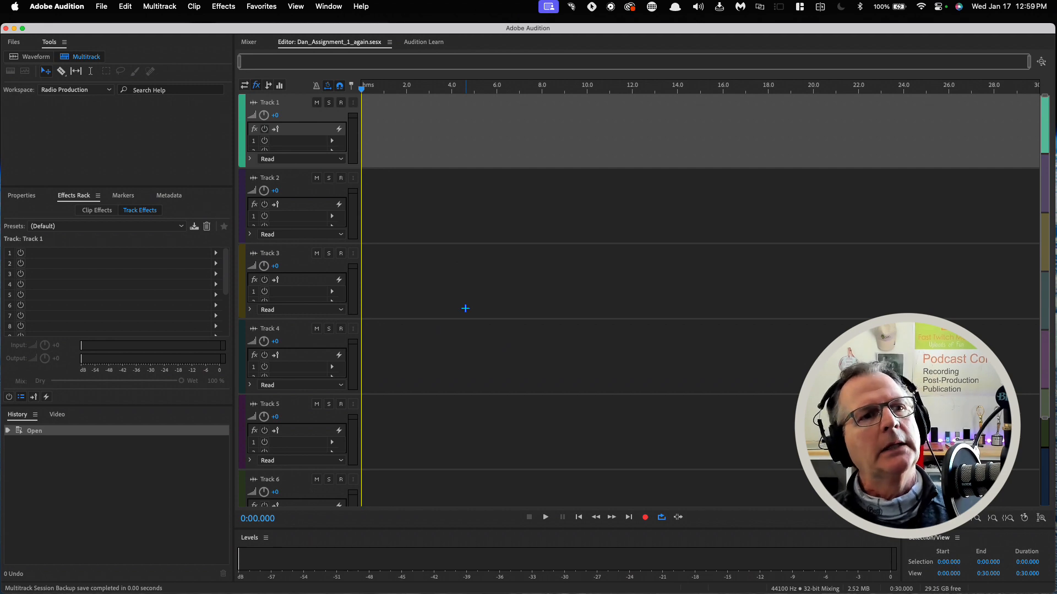
# Switch to Finder and select the narration MP3 in the VO folder of Creator Assignment 1.
pyautogui.hotkey('ctrl', 'Left')
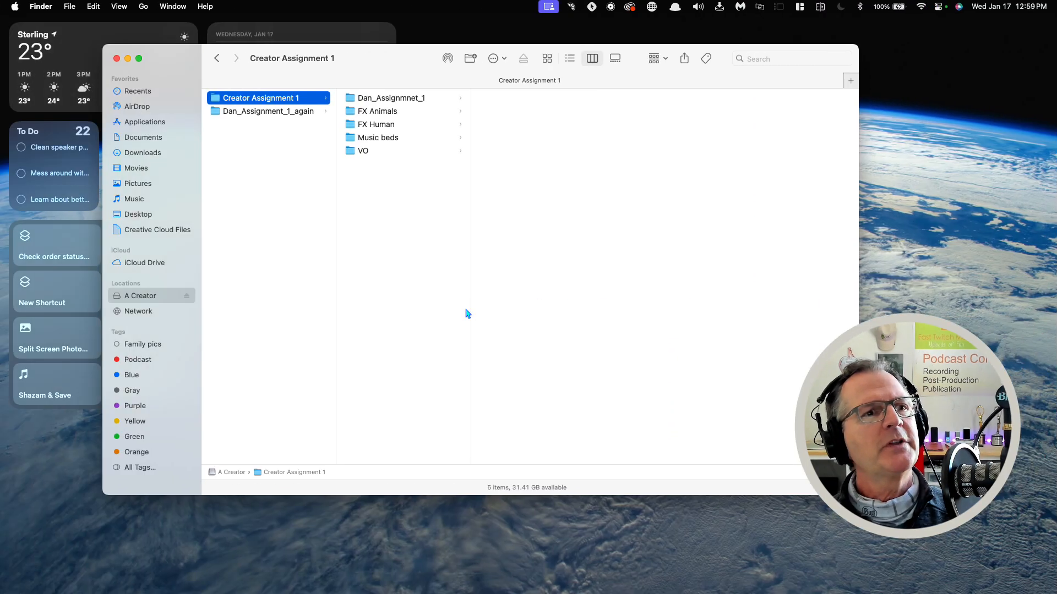
pyautogui.click(352, 152)
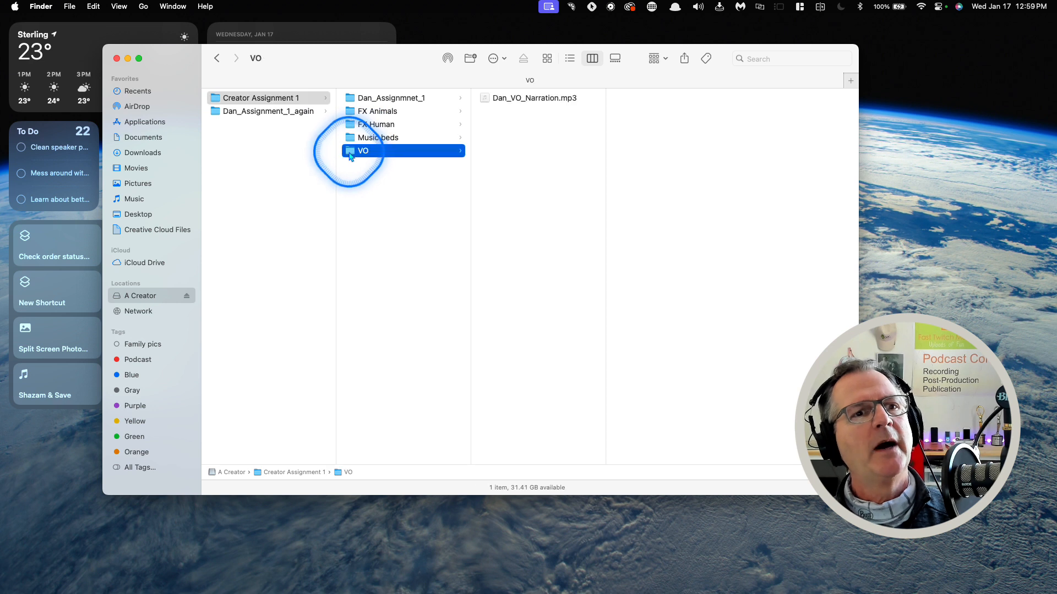
pyautogui.click(485, 101)
pyautogui.moveTo(485, 101); pyautogui.dragTo(607, 145)
pyautogui.hotkey('ctrl', 'Right')
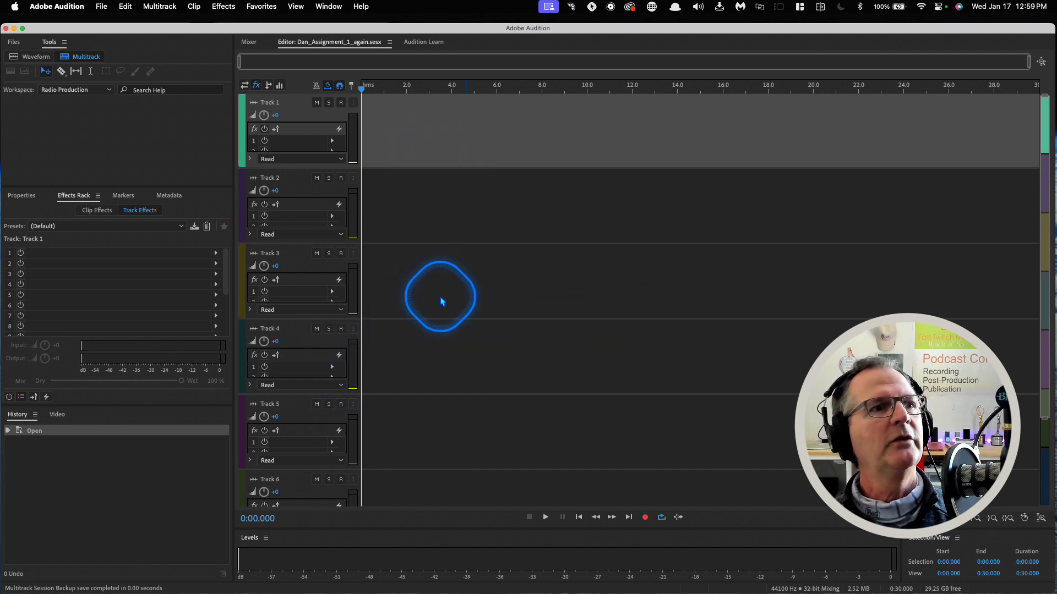
pyautogui.hotkey('ctrl', 'Left')
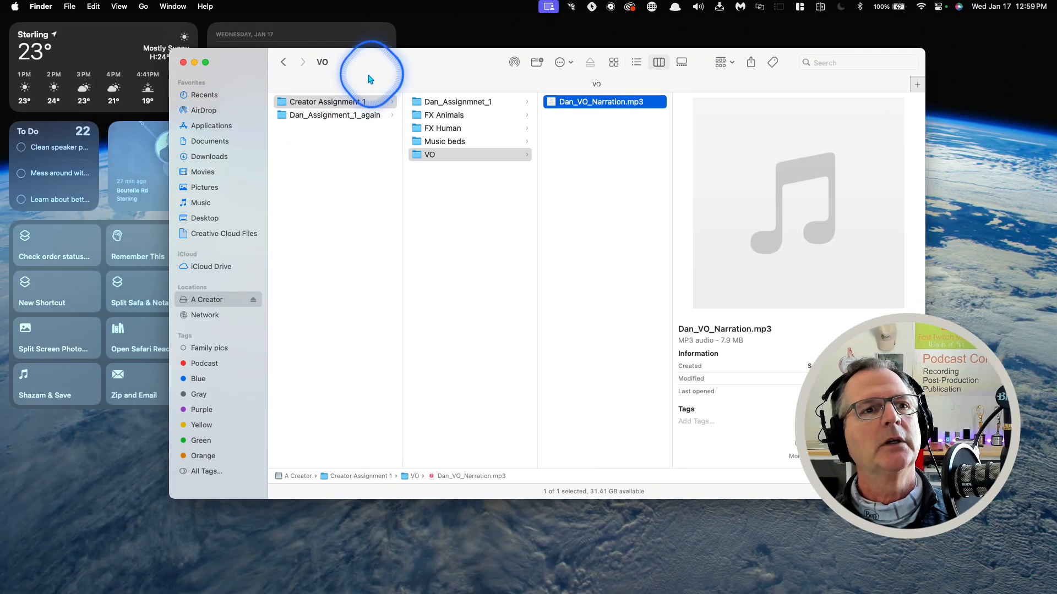
pyautogui.hotkey('ctrl', 'Up')
pyautogui.moveTo(413, 77); pyautogui.dragTo(673, 33)
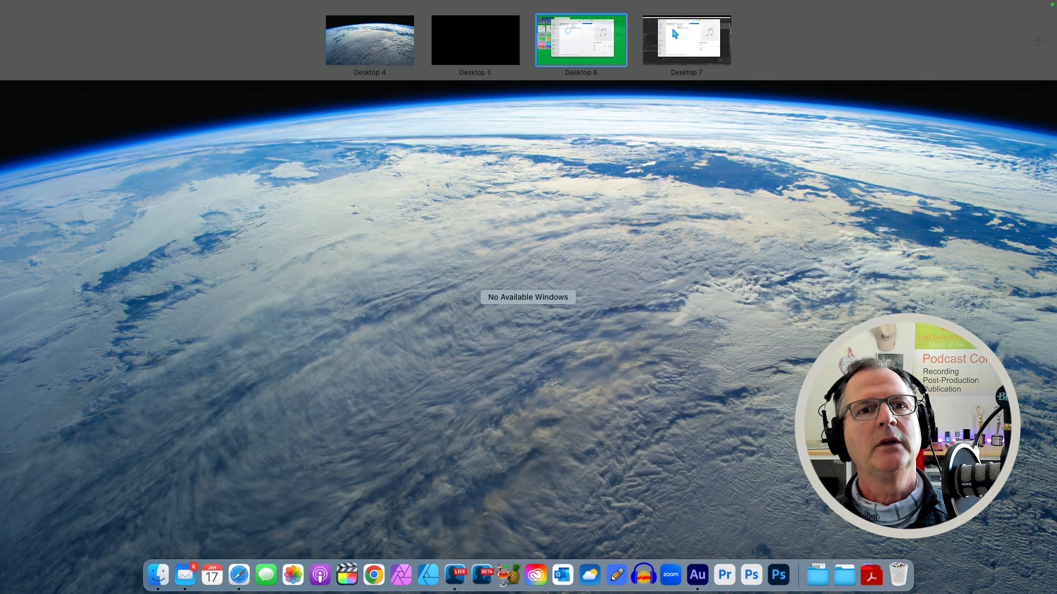
pyautogui.click(672, 33)
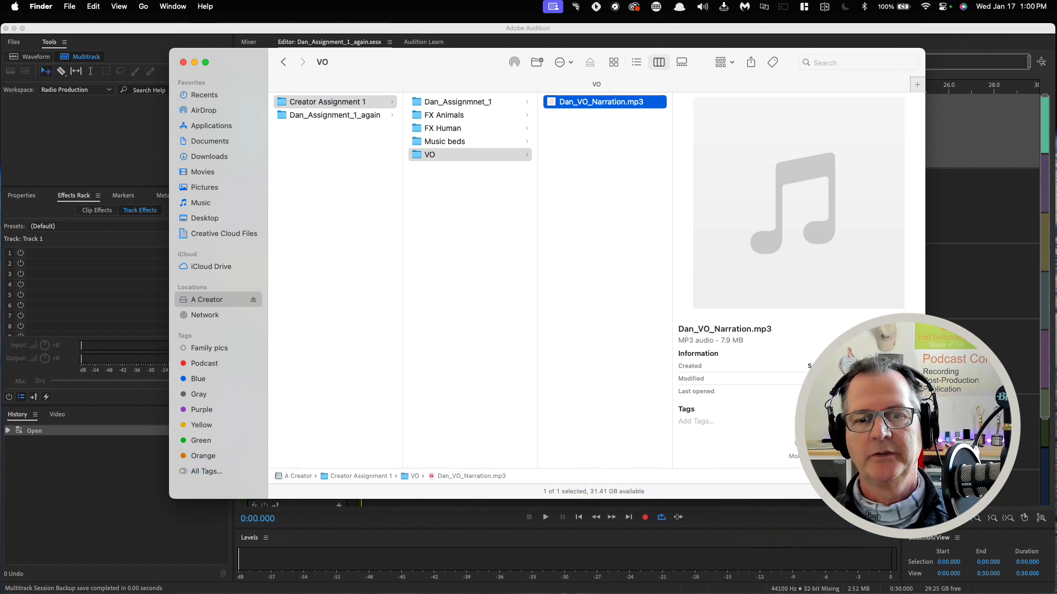
pyautogui.moveTo(925, 498); pyautogui.dragTo(590, 349)
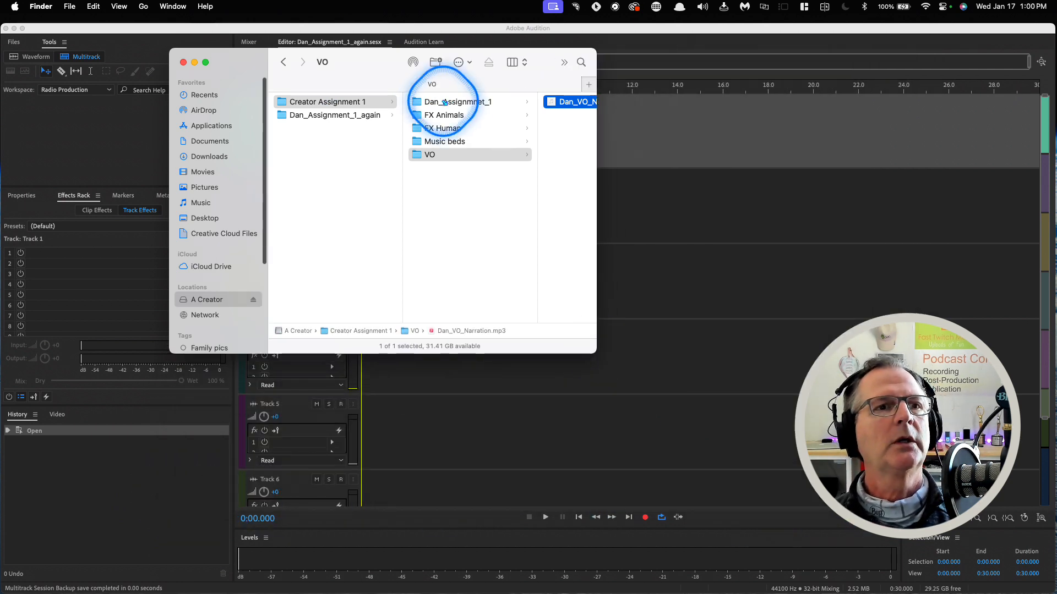
pyautogui.moveTo(373, 58); pyautogui.dragTo(544, 284)
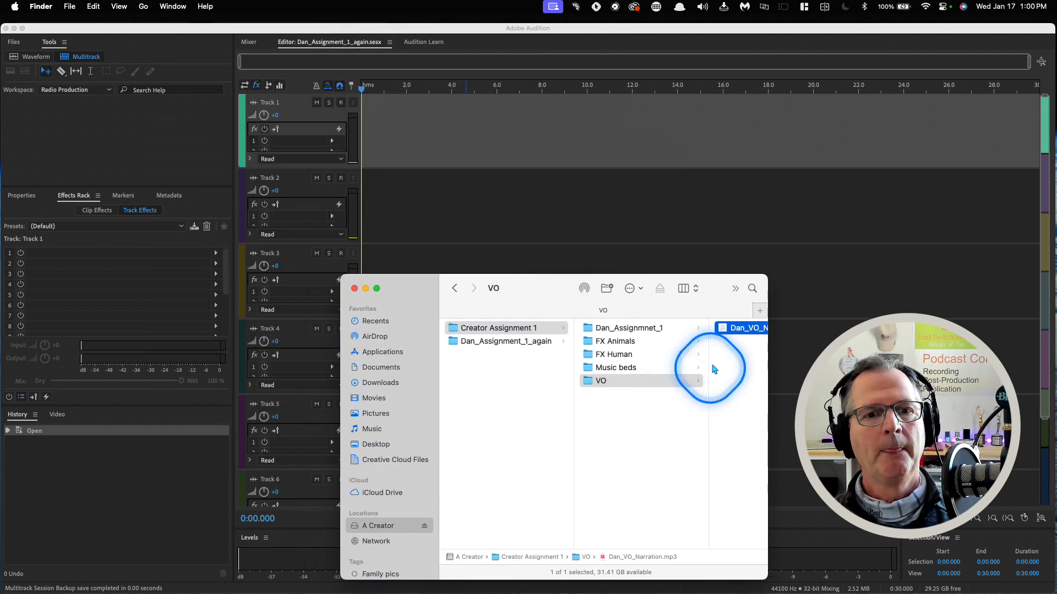
# Add the VO narration MP3 from Finder to the very start of Track 1 in the Audition session.
pyautogui.click(727, 333)
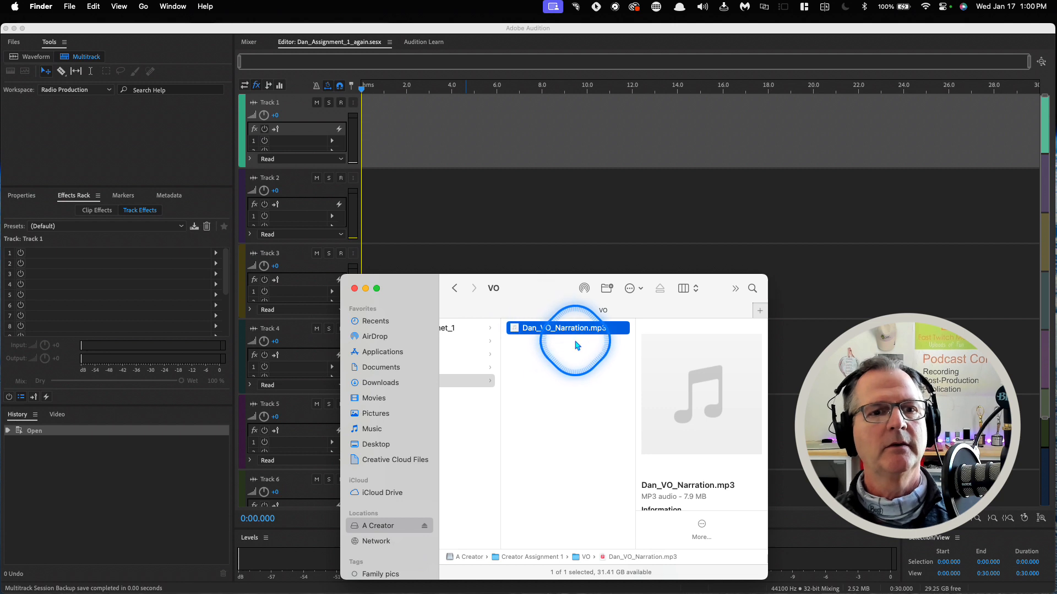
pyautogui.click(515, 328)
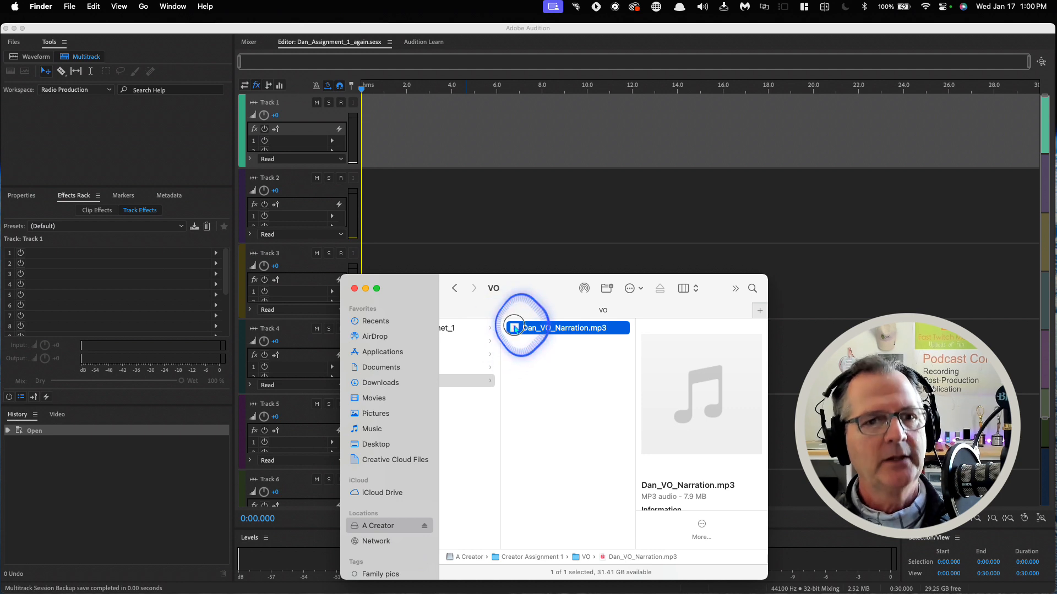
pyautogui.moveTo(514, 328); pyautogui.dragTo(469, 130)
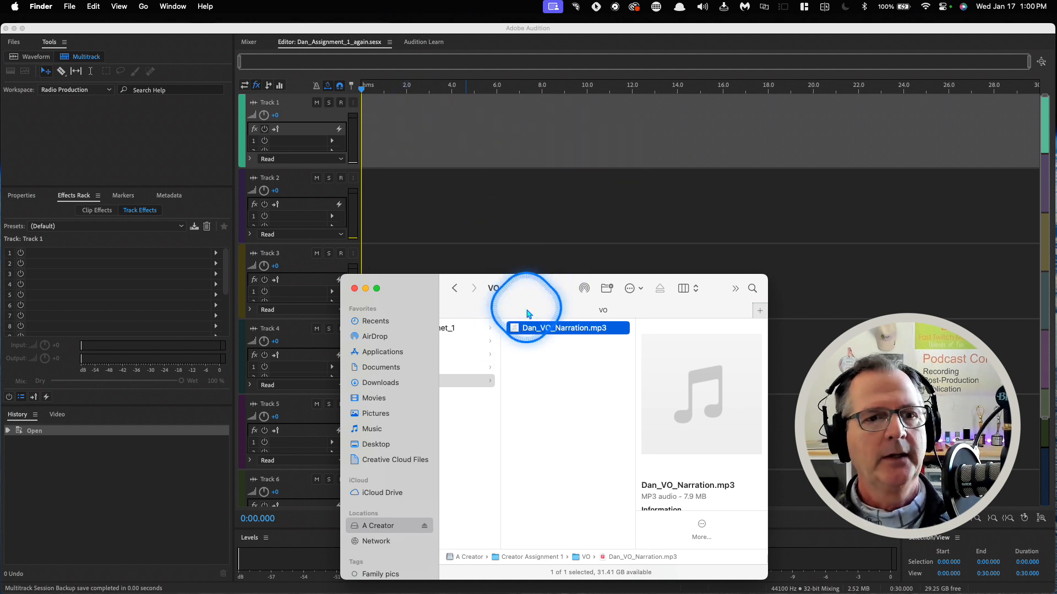
pyautogui.moveTo(512, 324); pyautogui.dragTo(366, 146)
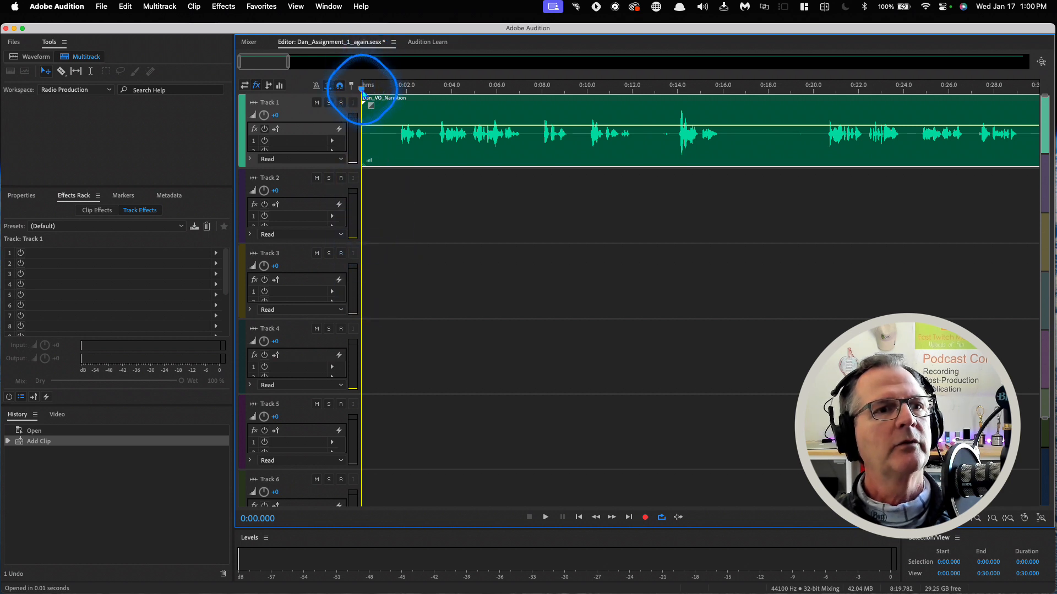
# Play the session from about 0:00.584, muting the narration clip partway through and unmuting it after stopping playback.
pyautogui.moveTo(361, 91)
pyautogui.mouseDown()
pyautogui.moveTo(545, 90)
pyautogui.moveTo(375, 90)
pyautogui.mouseUp()
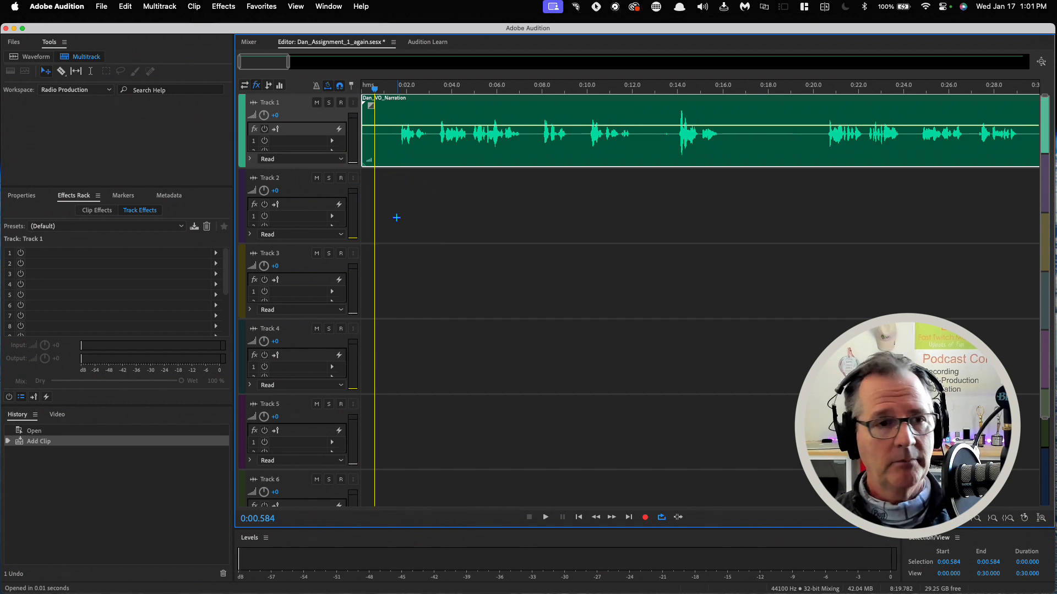
pyautogui.press('space')
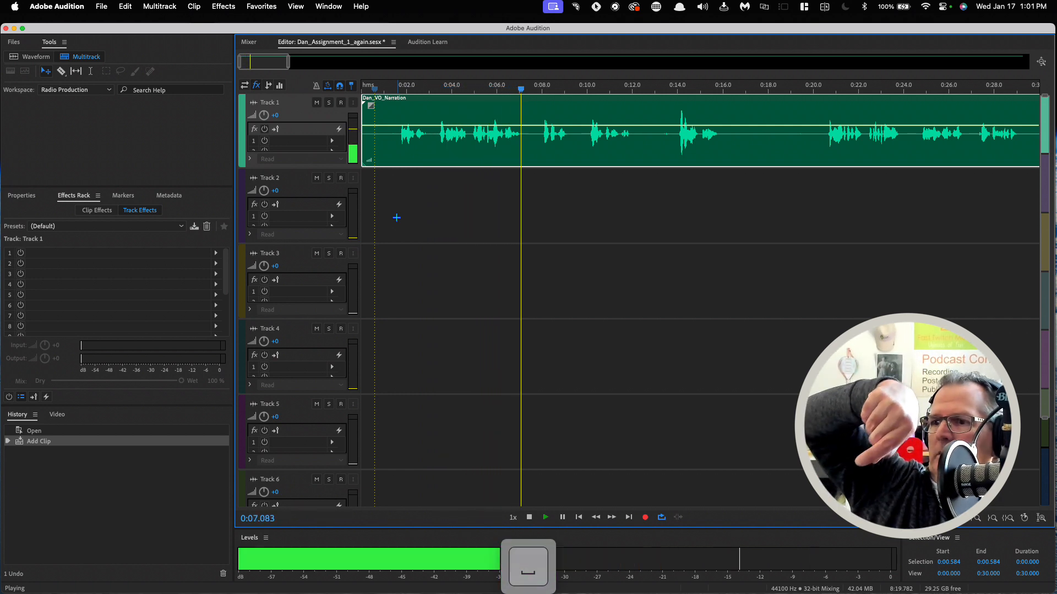
pyautogui.press('m')
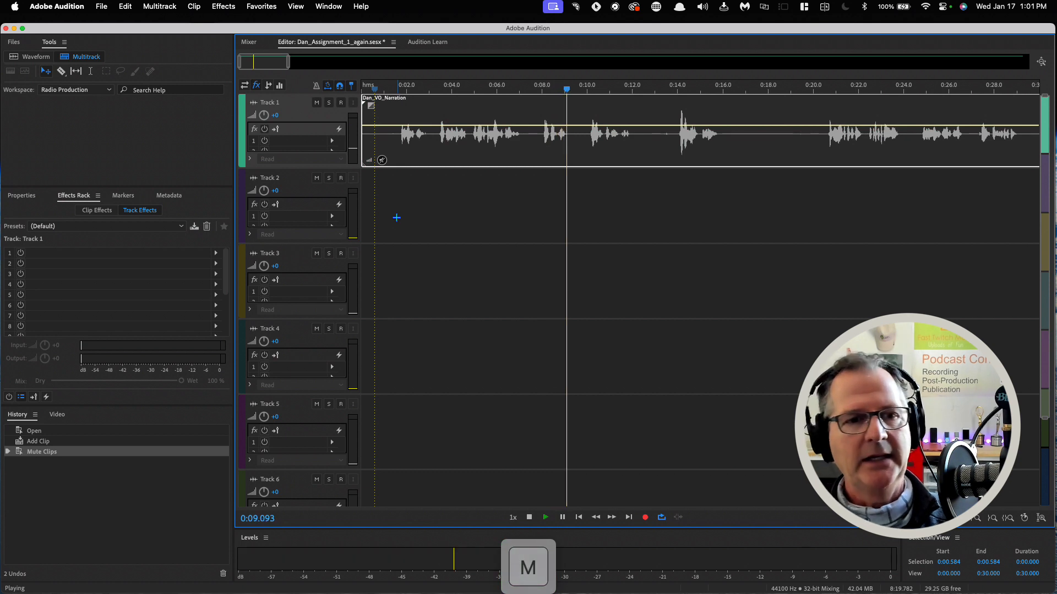
pyautogui.press('space')
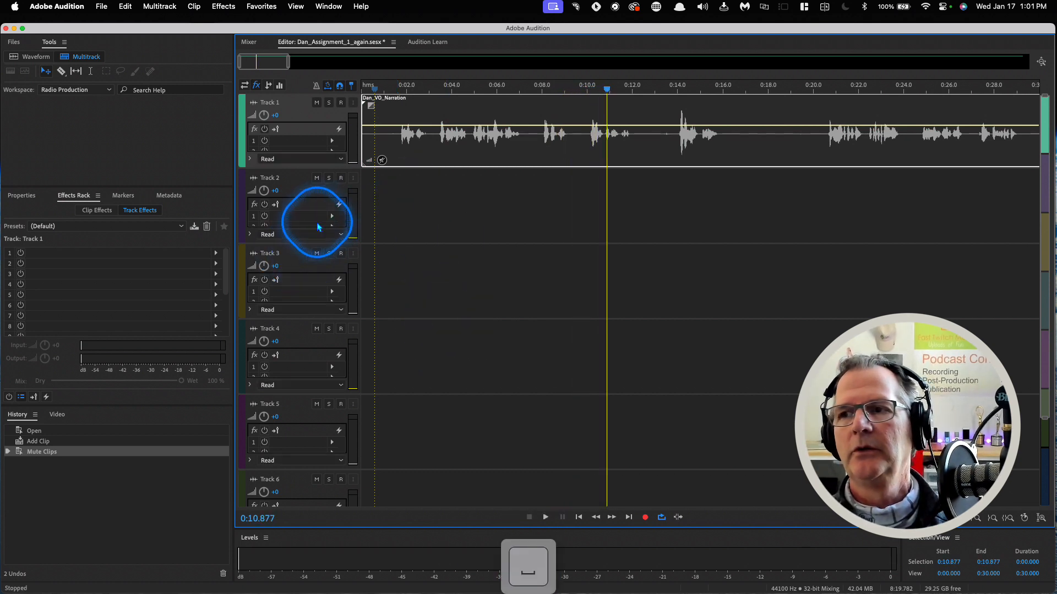
pyautogui.rightClick(382, 161)
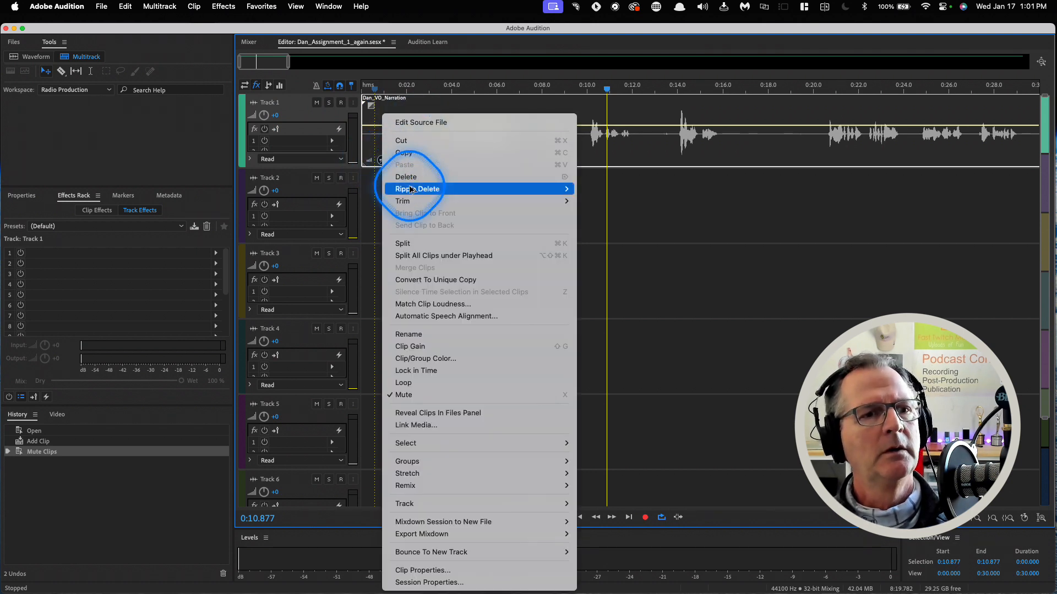
pyautogui.click(405, 394)
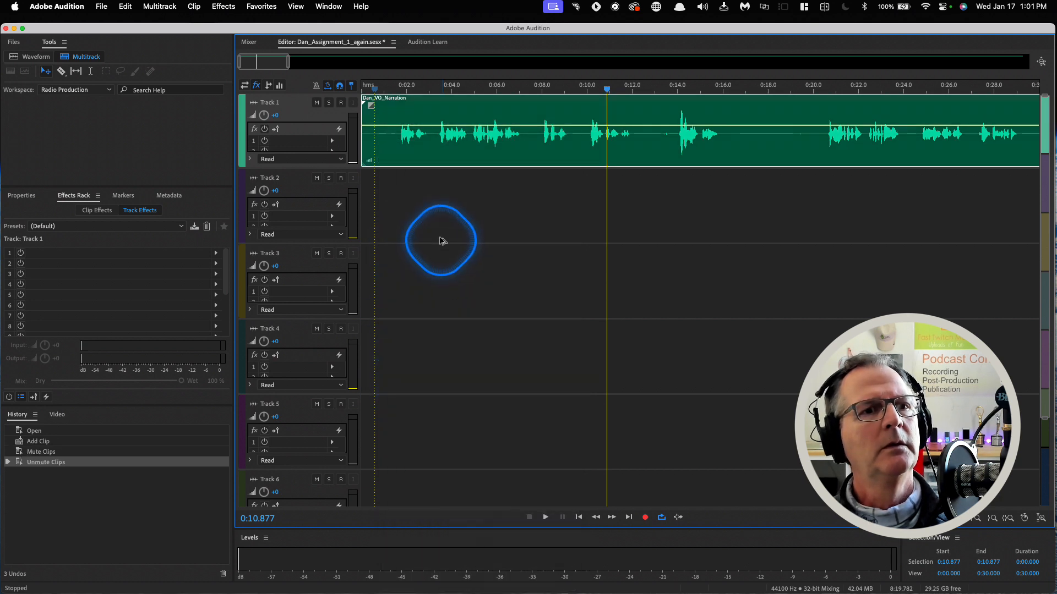
# Play the narration from about 0:01.753, pausing and resuming it, and move the playhead to about 0:16.753.
pyautogui.click(401, 90)
pyautogui.press('space')
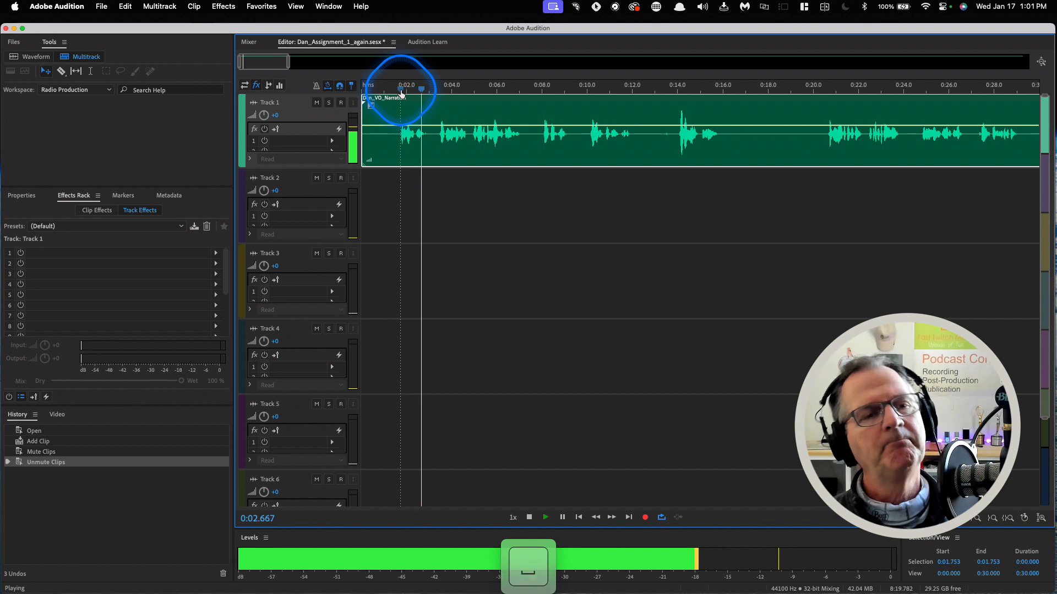
pyautogui.press('space')
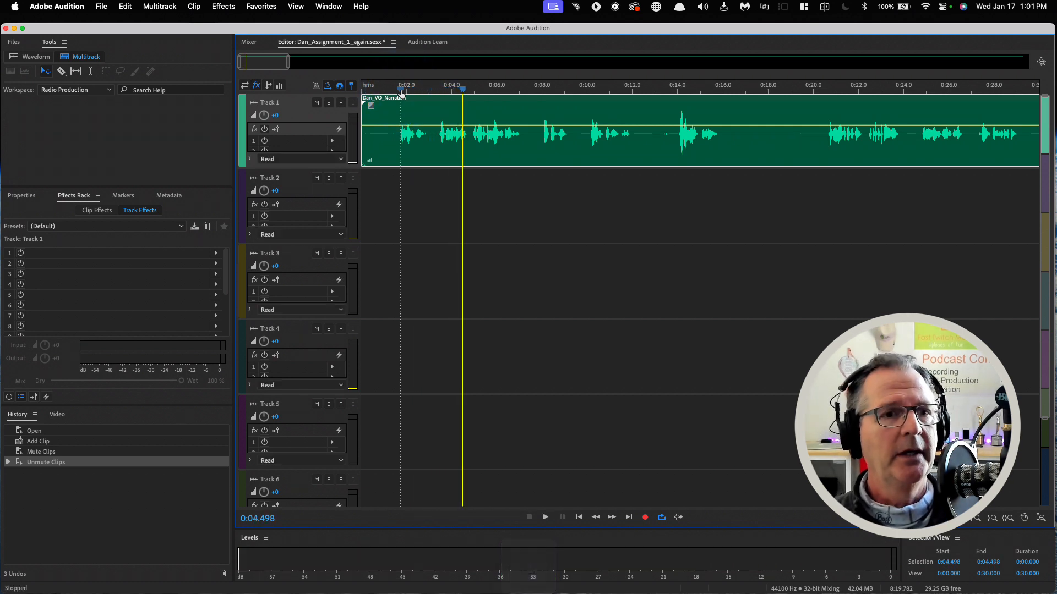
pyautogui.press('space')
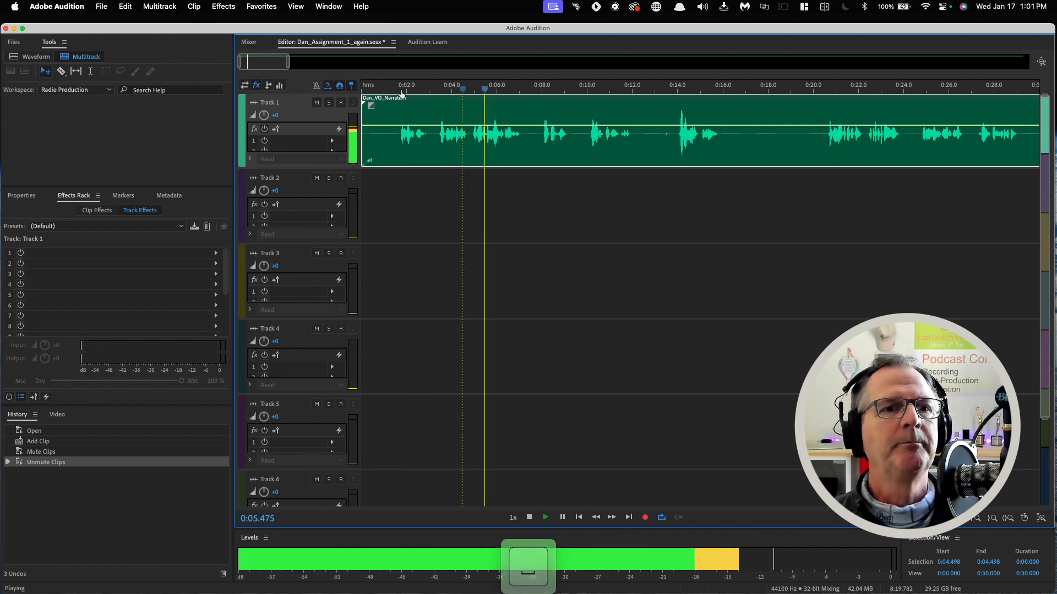
pyautogui.press('space')
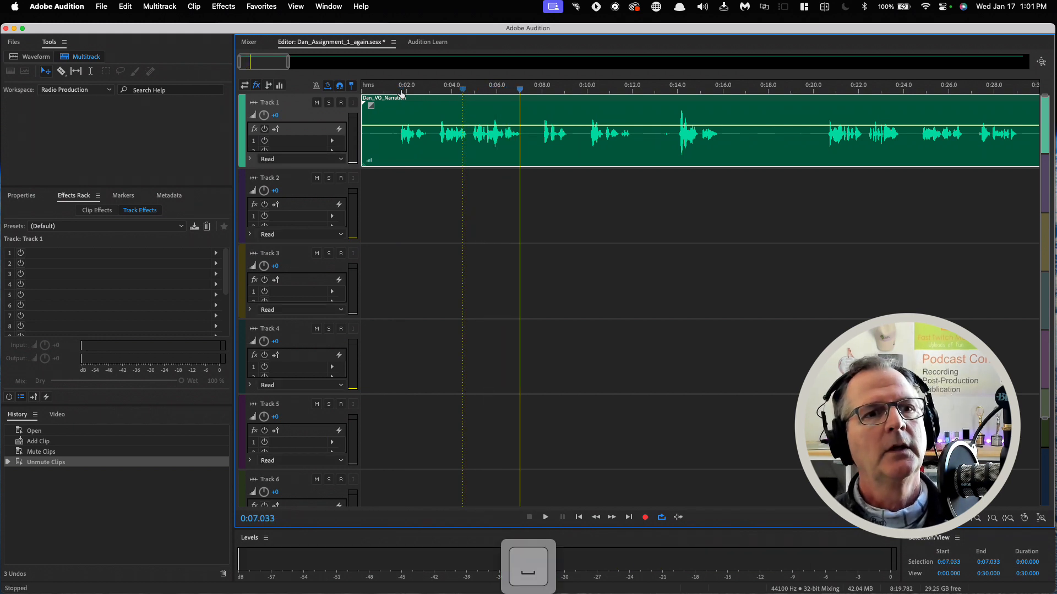
pyautogui.click(575, 14)
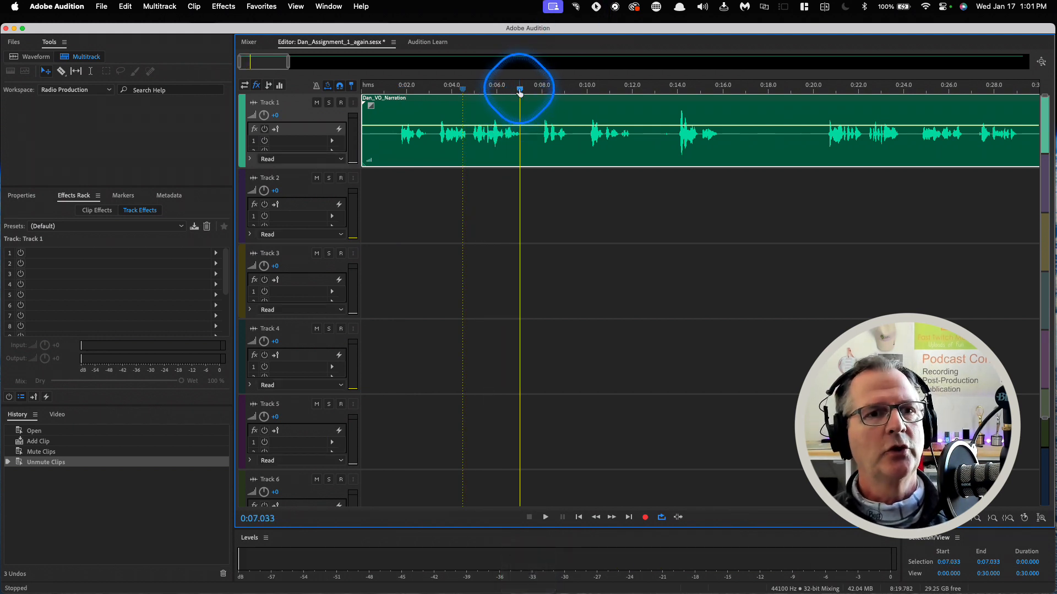
pyautogui.moveTo(520, 92); pyautogui.dragTo(739, 93)
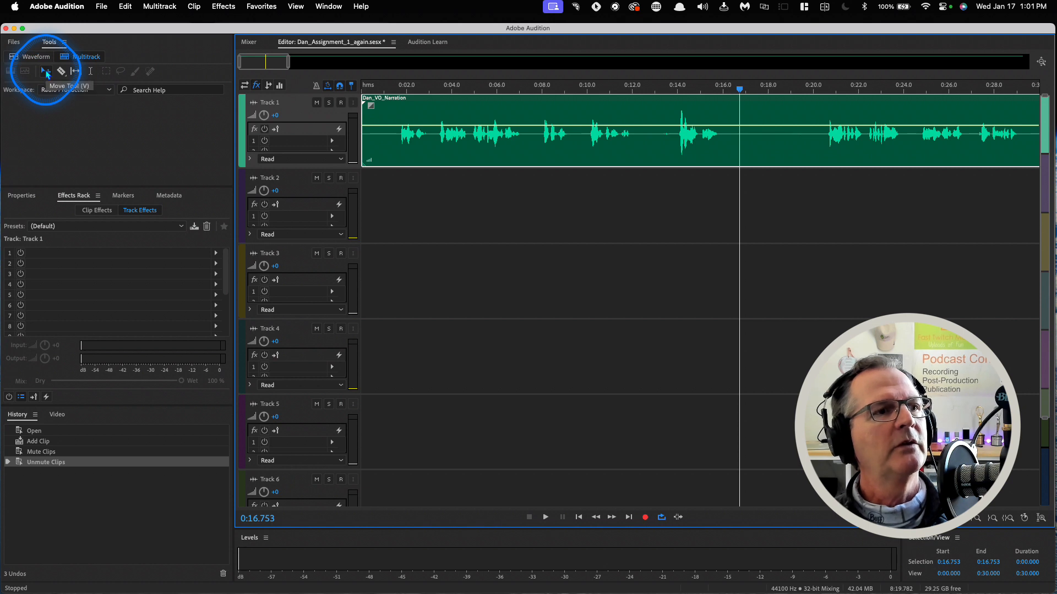
# Try the Time Selection tool, then use the Move tool to shift the narration clip and return it to the start of Track 1.
pyautogui.press('ctrl')
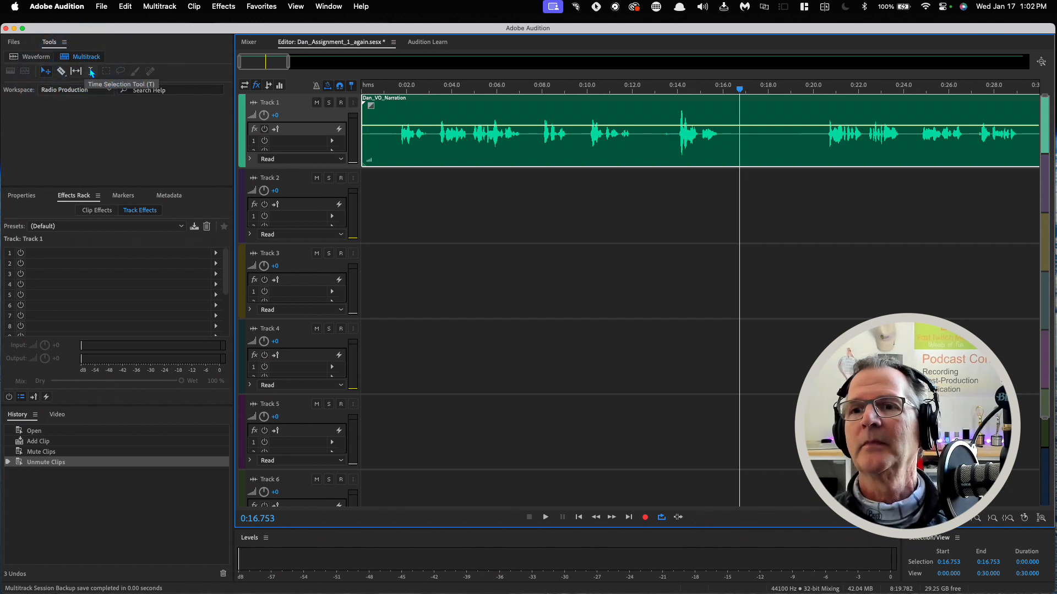
pyautogui.press('t')
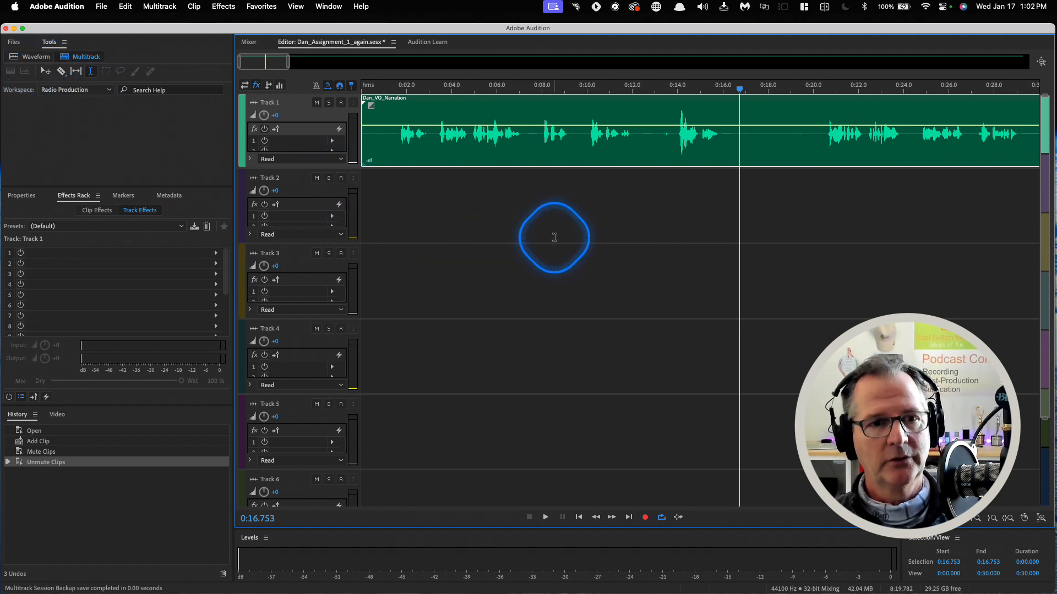
pyautogui.press('v')
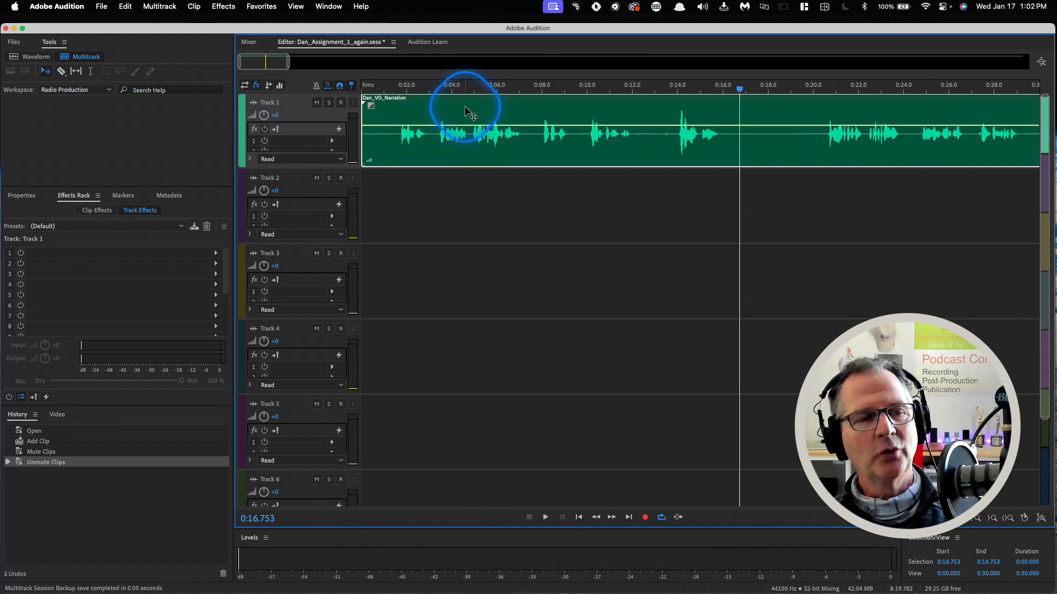
pyautogui.moveTo(465, 109); pyautogui.dragTo(450, 129)
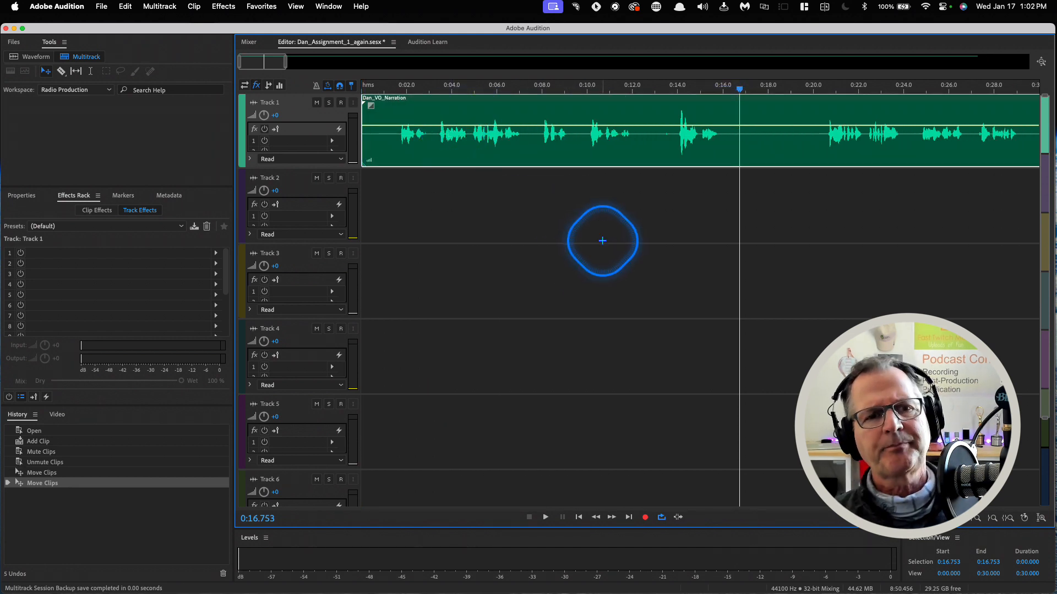
# With the Time Selection tool, place the playhead at several points on the empty tracks, ending at about 0:04.553 on Track 5.
pyautogui.click(89, 71)
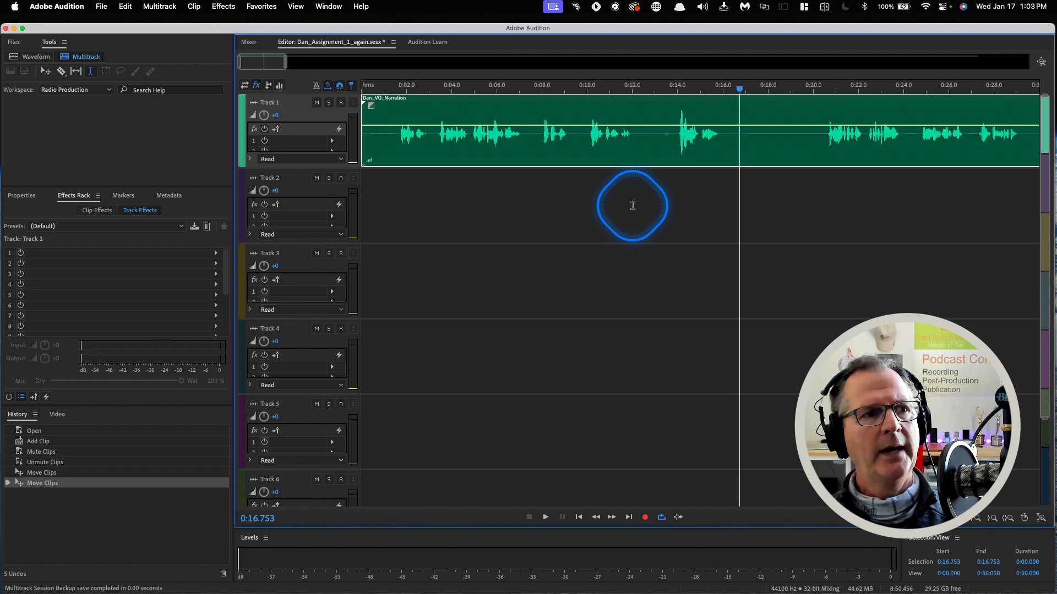
pyautogui.click(573, 218)
pyautogui.click(857, 214)
pyautogui.click(398, 212)
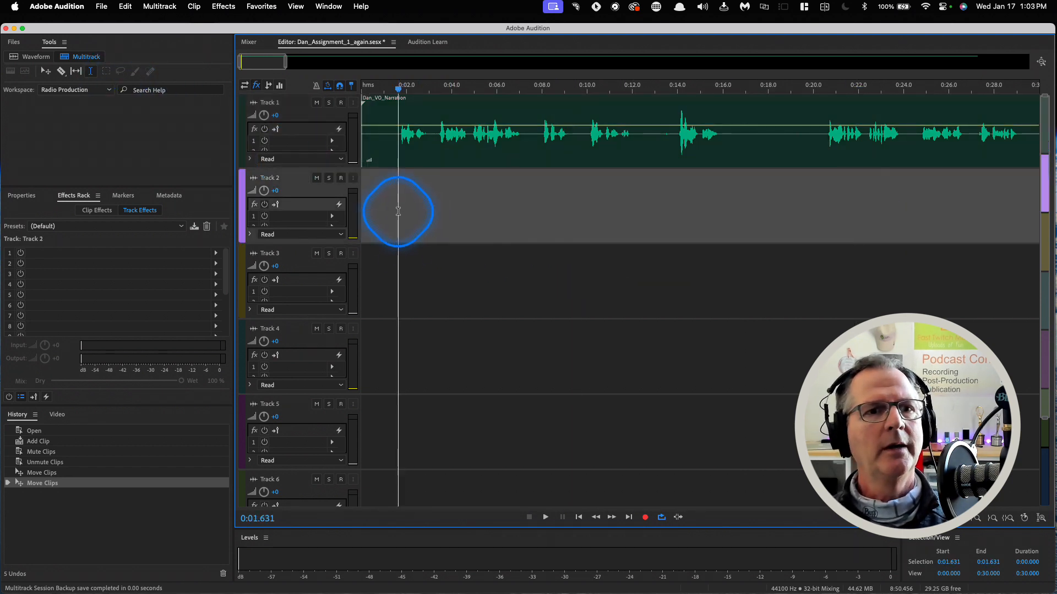
pyautogui.click(871, 212)
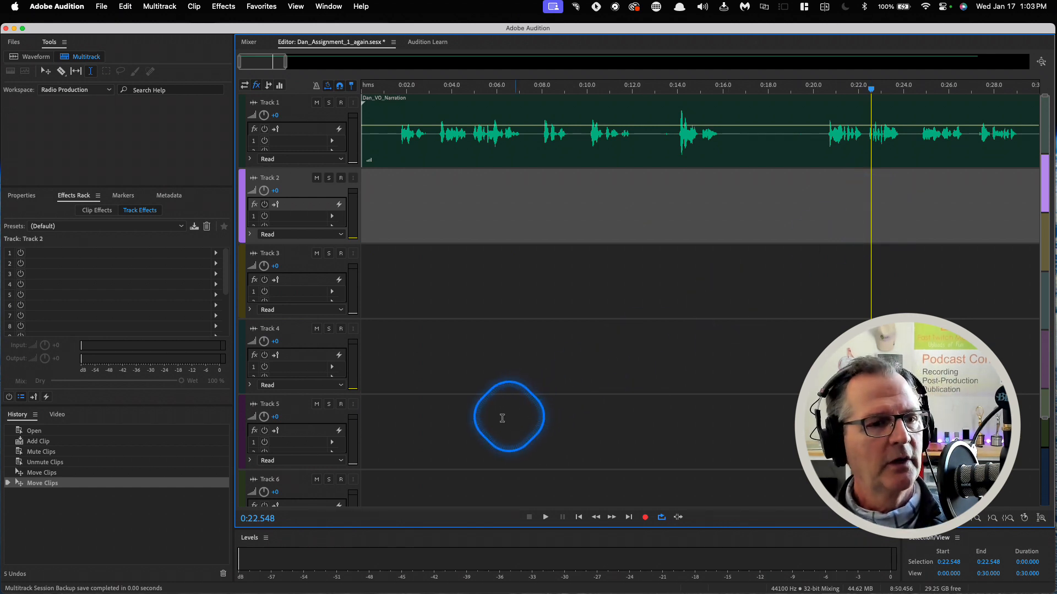
pyautogui.click(255, 522)
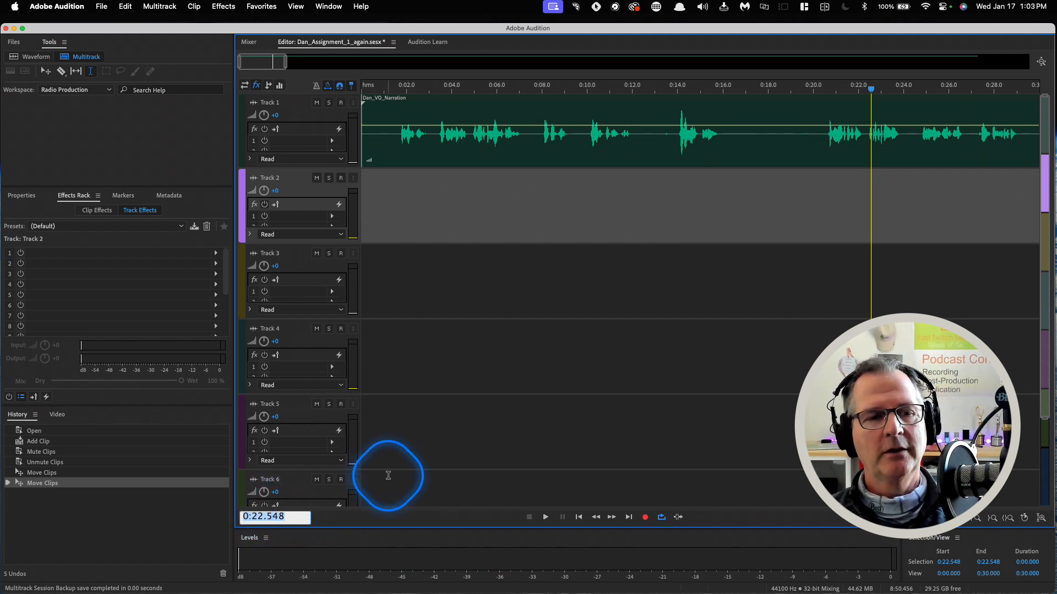
pyautogui.click(464, 426)
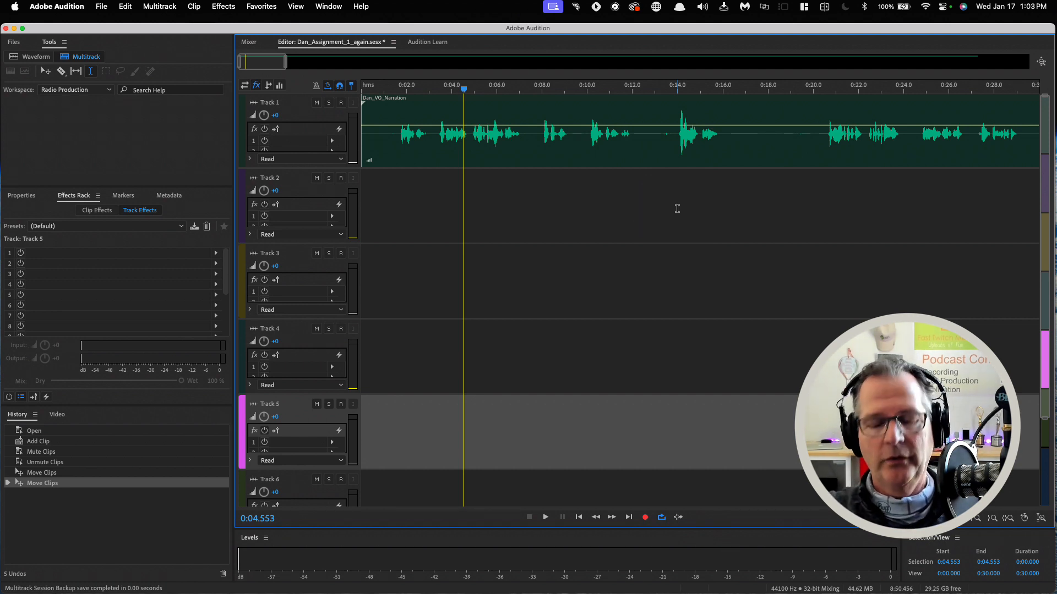
# Play the narration from about 0:04.553 and stop it at about 0:28.878.
pyautogui.press('\\')
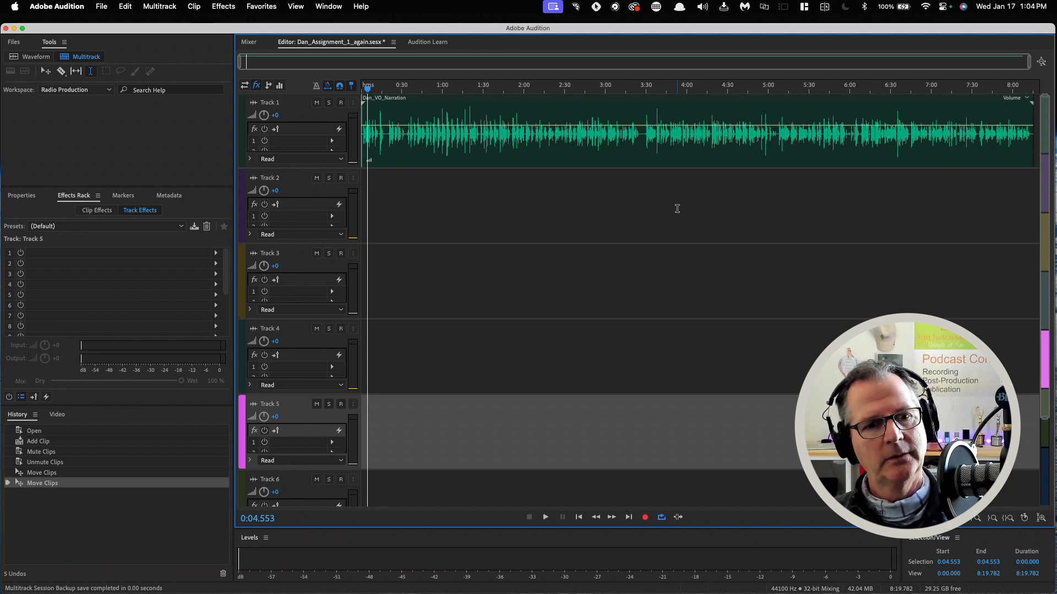
pyautogui.press('\\')
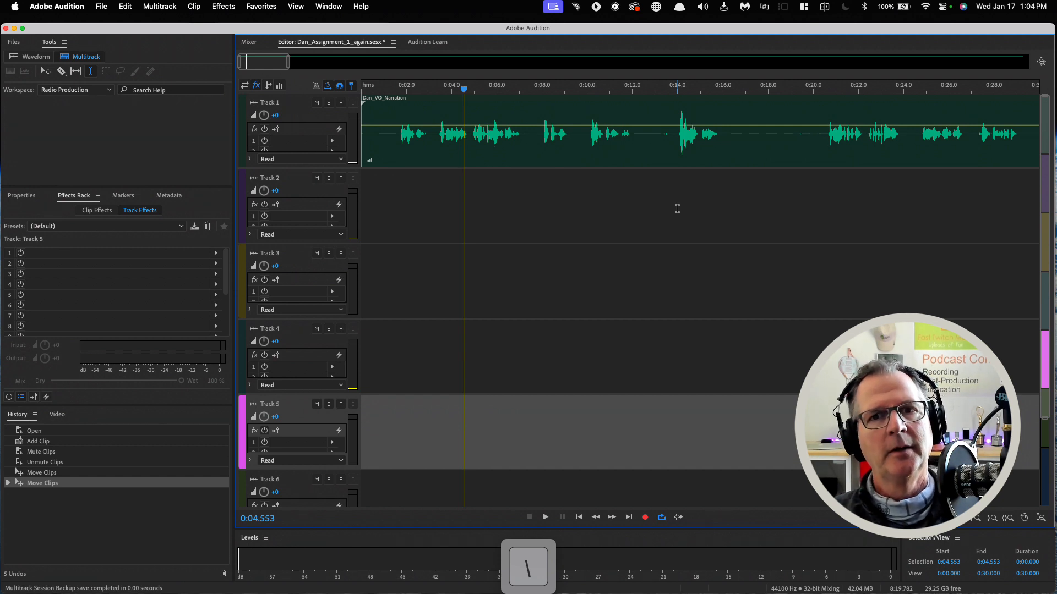
pyautogui.press('\\')
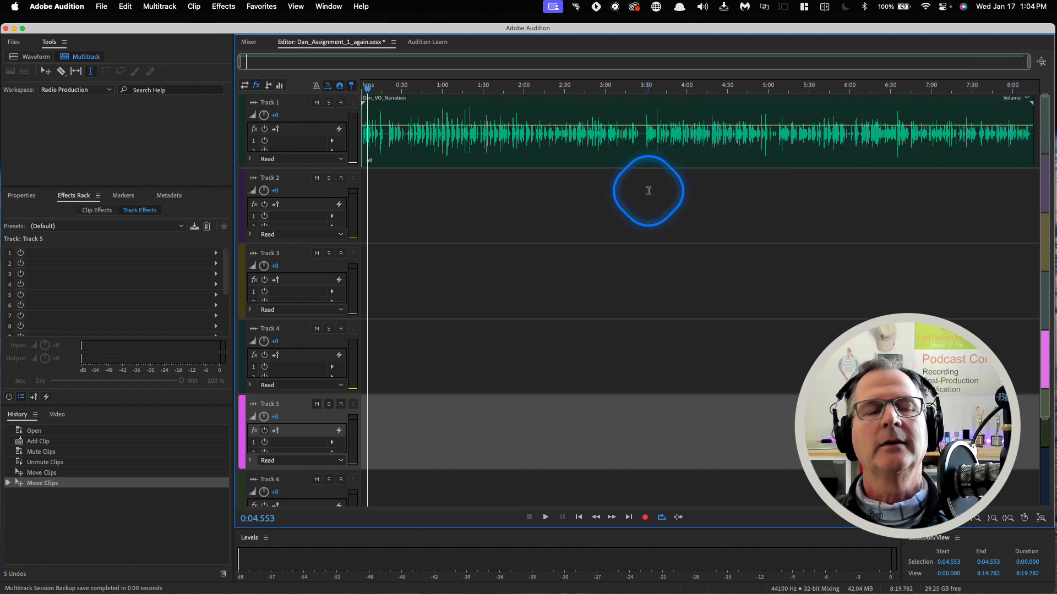
pyautogui.press('space')
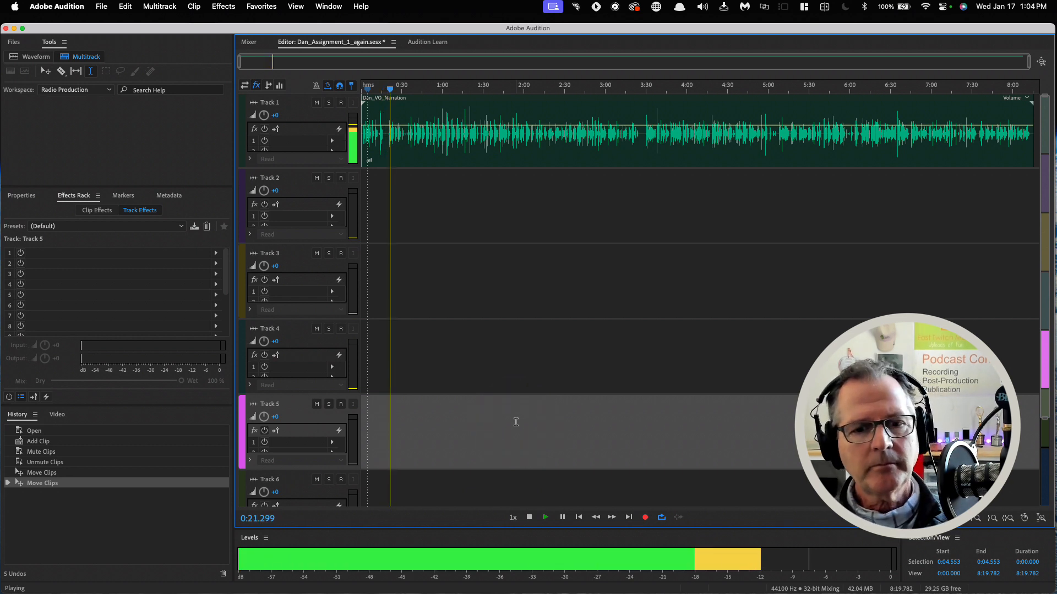
pyautogui.click(493, 340)
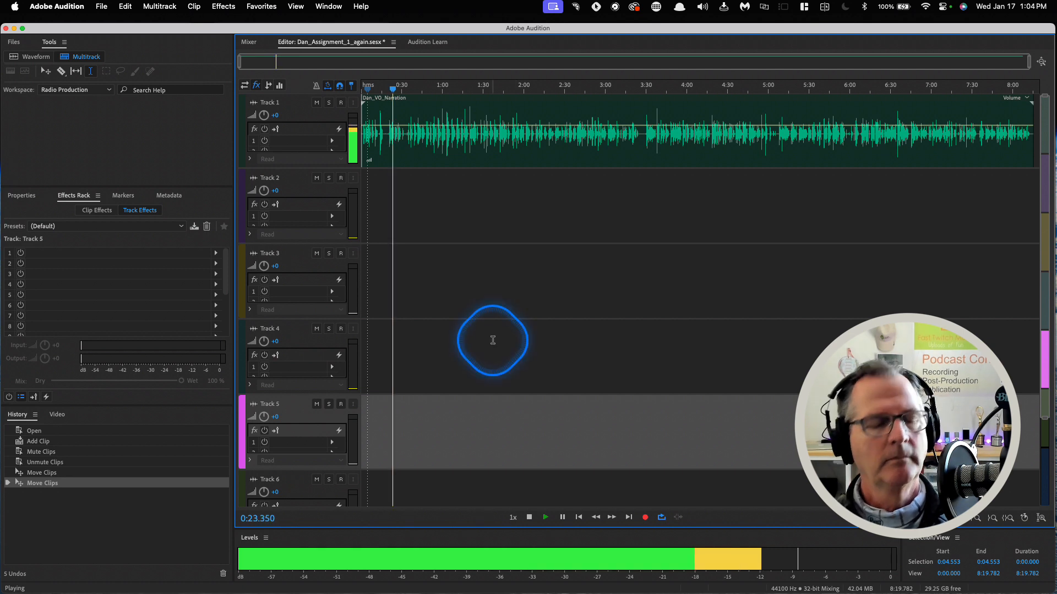
pyautogui.click(491, 341)
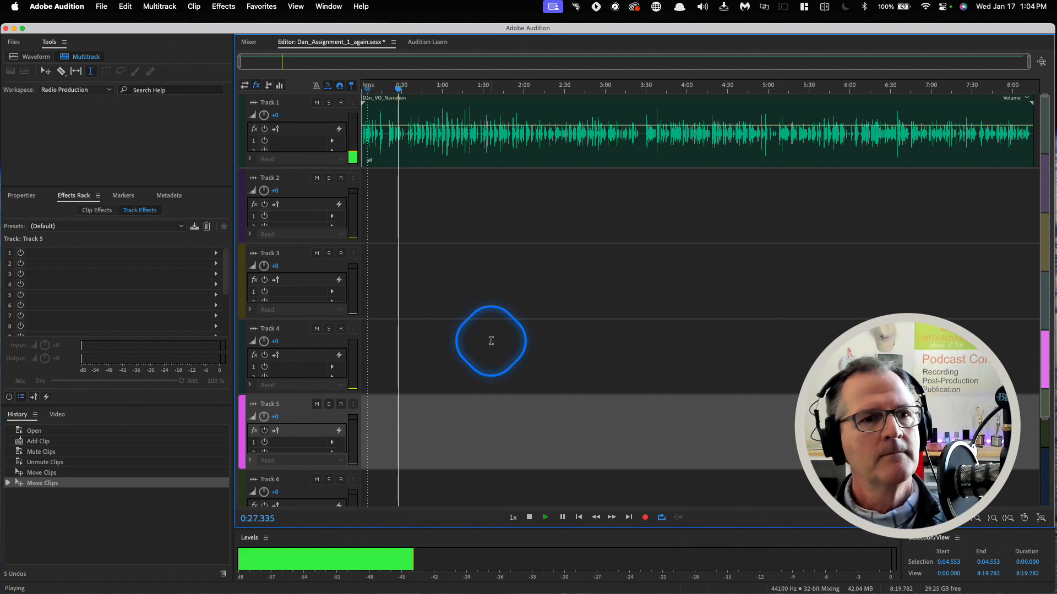
pyautogui.press('space')
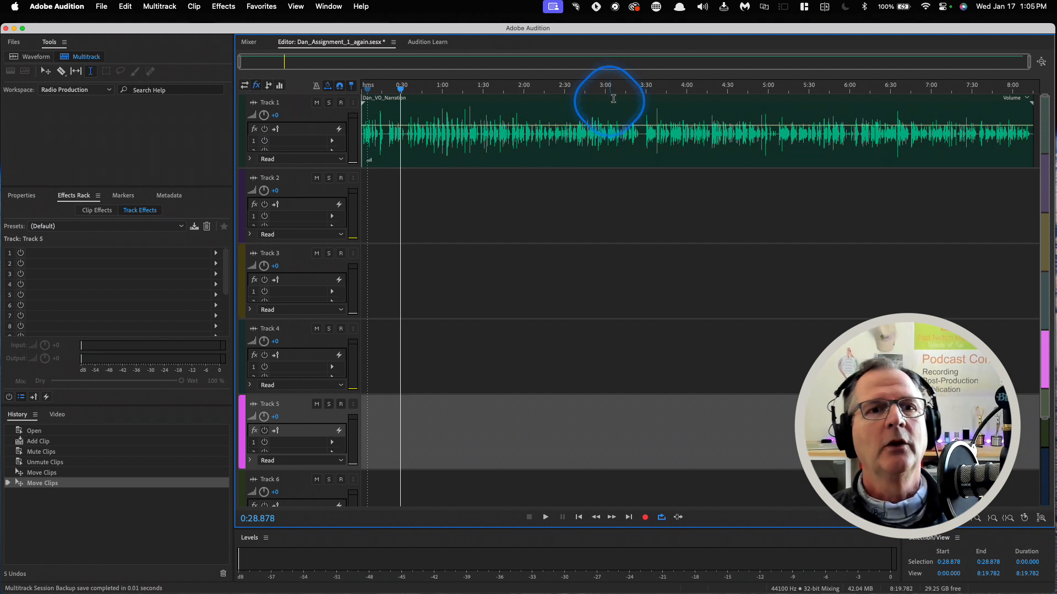
# Place the playhead on the narration clip at about 3:25.267 and play it briefly.
pyautogui.click(639, 107)
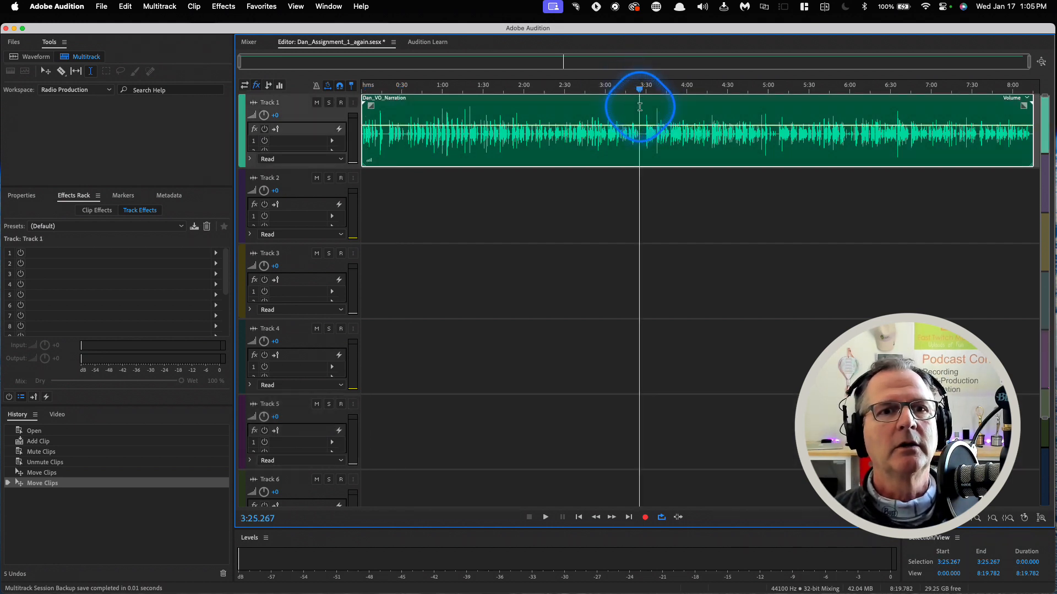
pyautogui.press('space')
pyautogui.press('space')
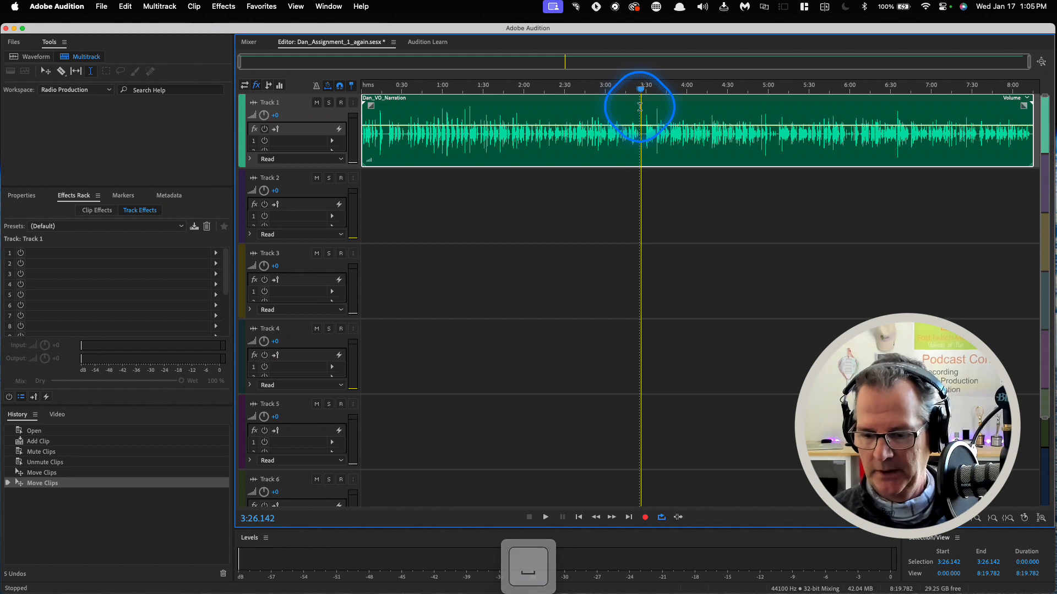
# Play the pause in the narration from about 3:24.682 and stop at about 3:28.063.
pyautogui.press('=')
pyautogui.press('=')
pyautogui.press('=')
pyautogui.press('=')
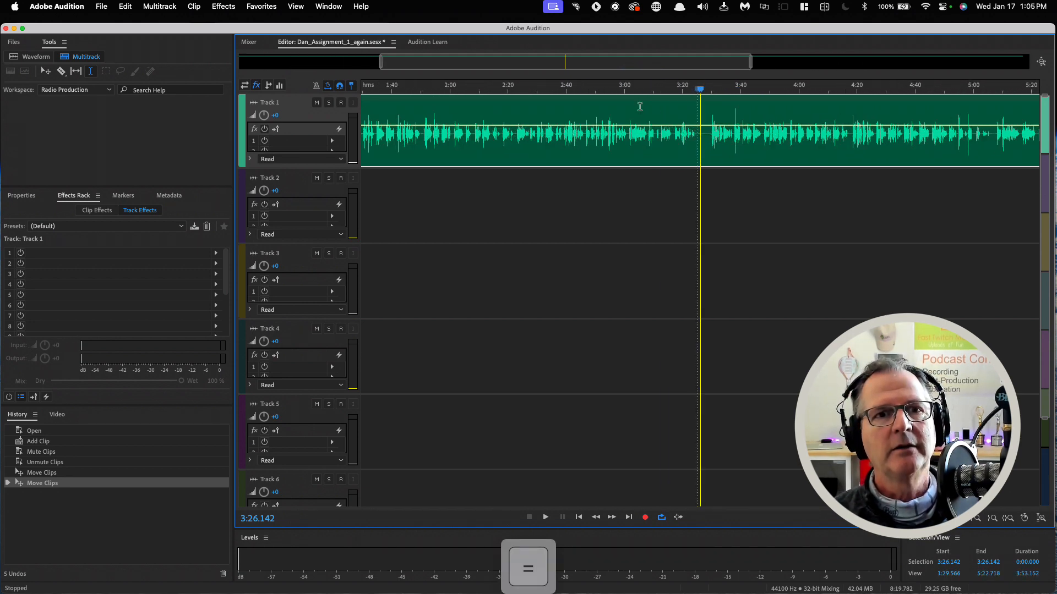
pyautogui.press('=')
pyautogui.press('=')
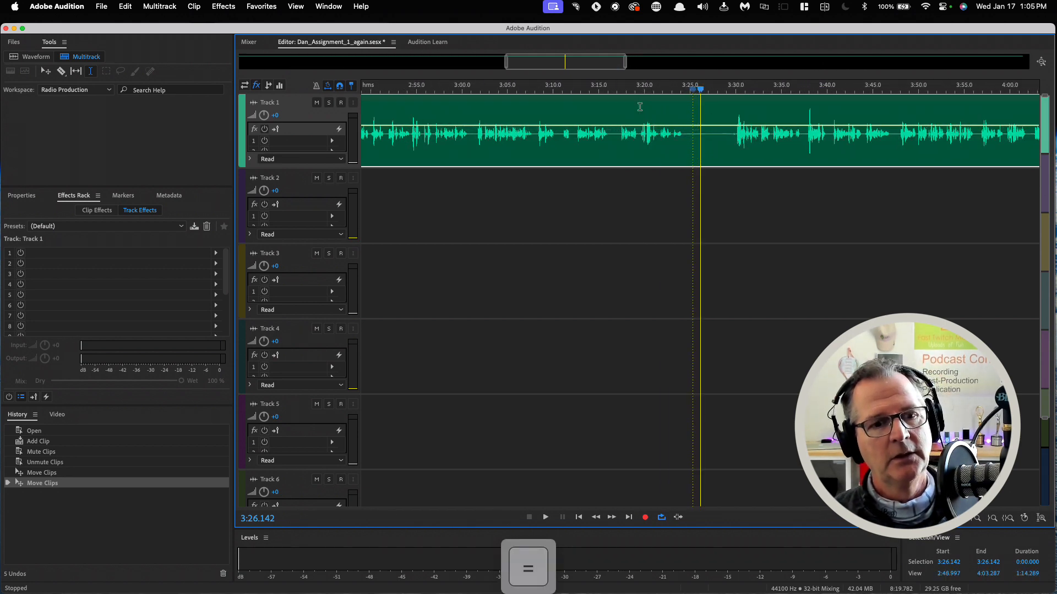
pyautogui.click(678, 109)
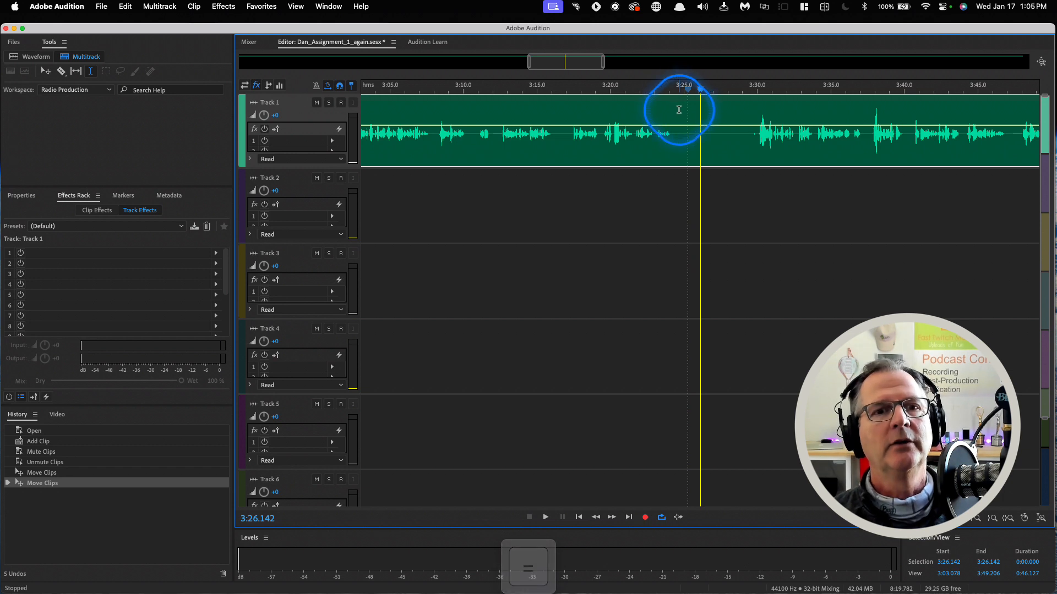
pyautogui.press('space')
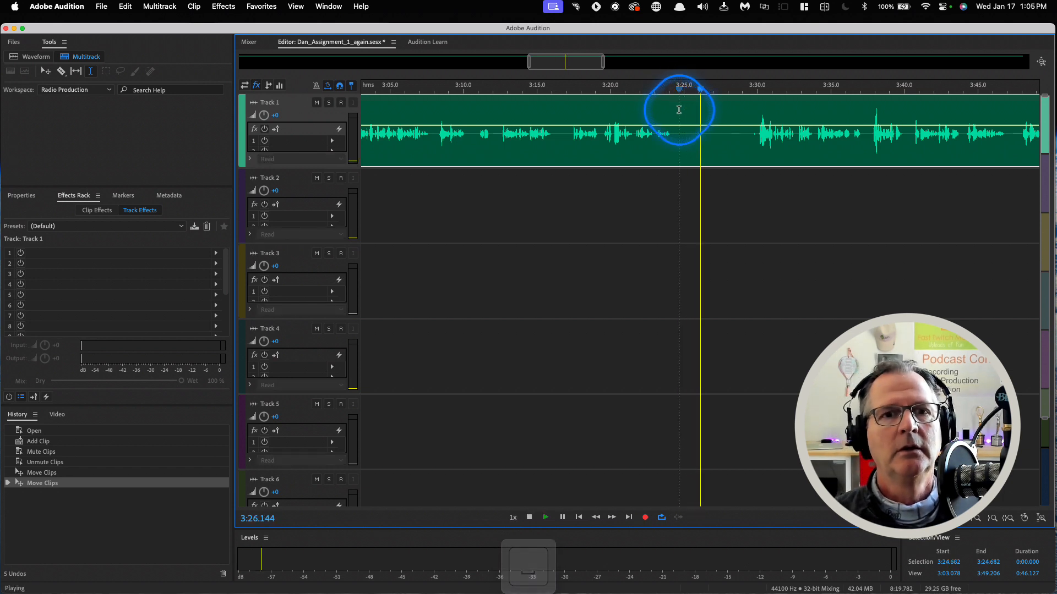
pyautogui.press('space')
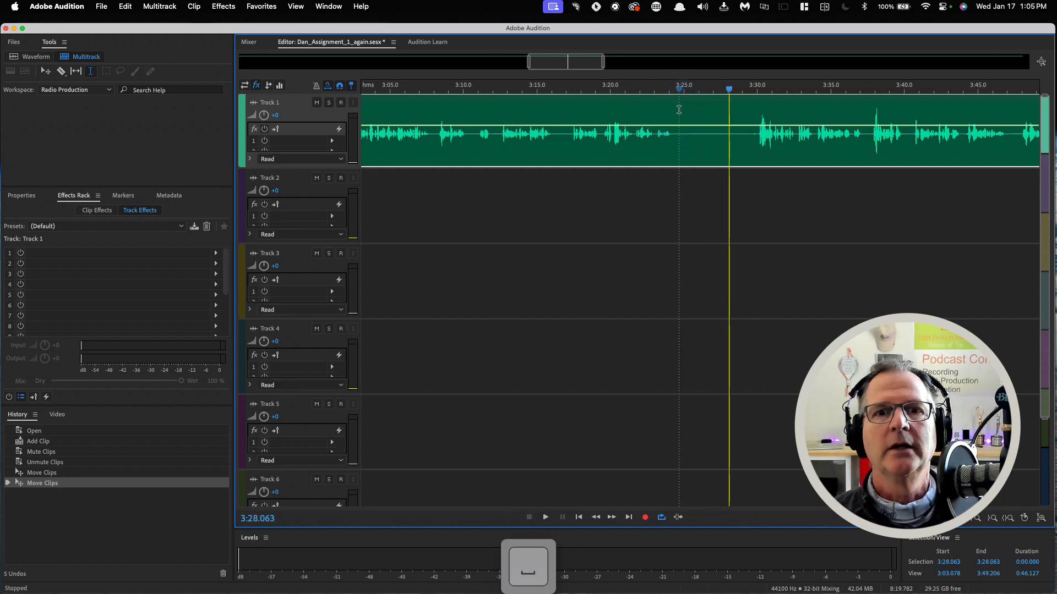
# Play the narration twice from about 3:37.711, stopping the second pass at about 3:38.711.
pyautogui.click(871, 116)
pyautogui.press('space')
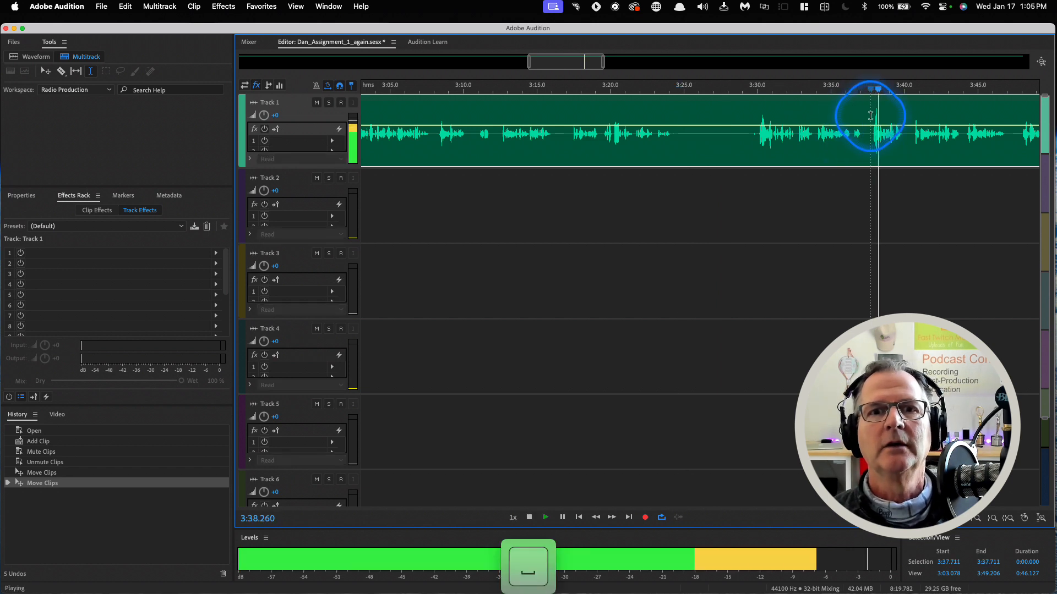
pyautogui.press('space')
pyautogui.click(870, 115)
pyautogui.press('space')
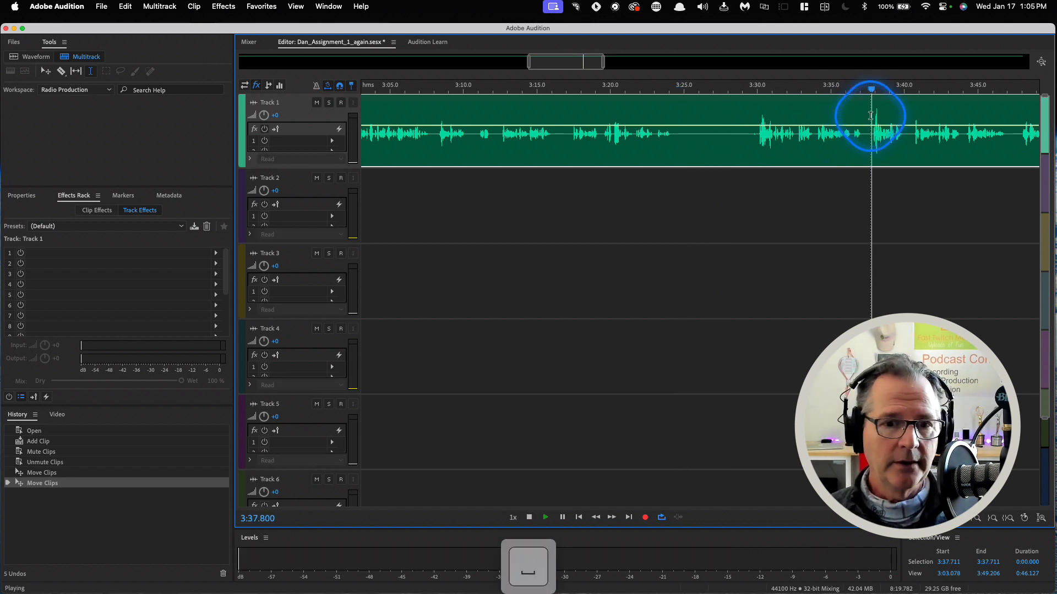
pyautogui.press('space')
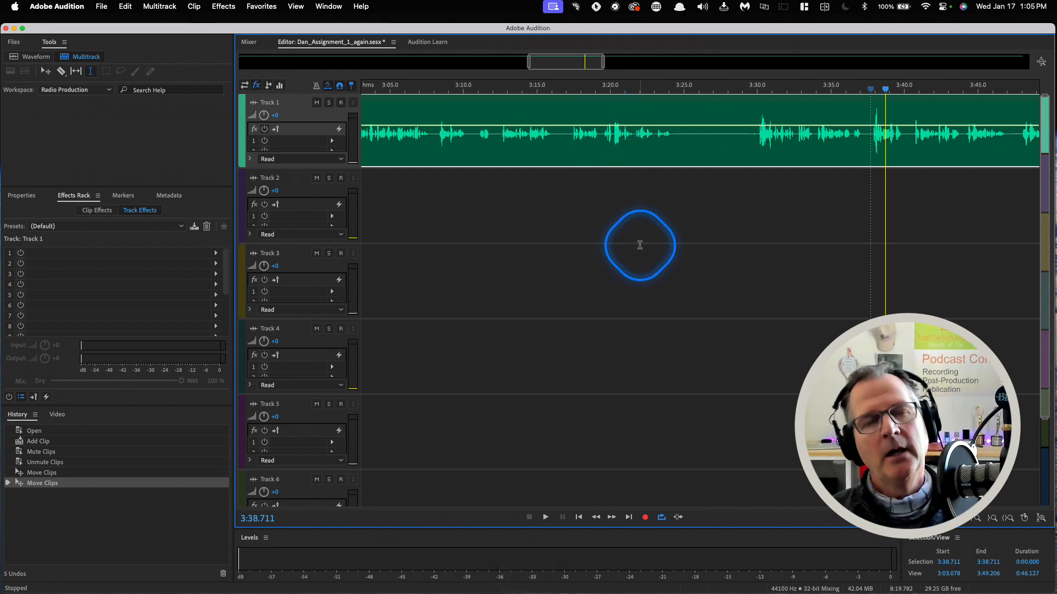
# Switch from the multitrack session to the Waveform editor for the narration file.
pyautogui.press('-')
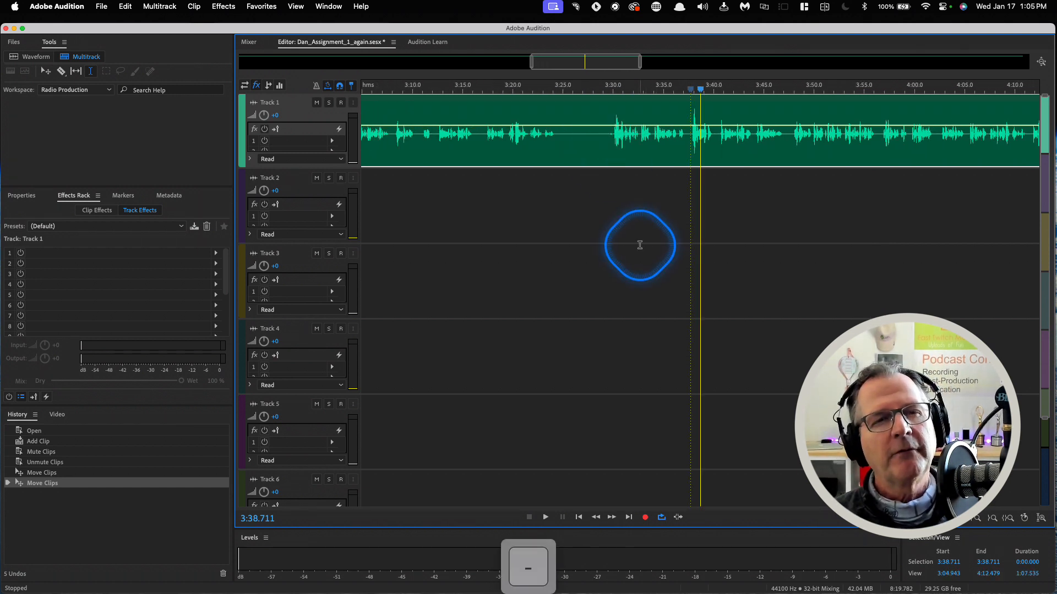
pyautogui.press('-')
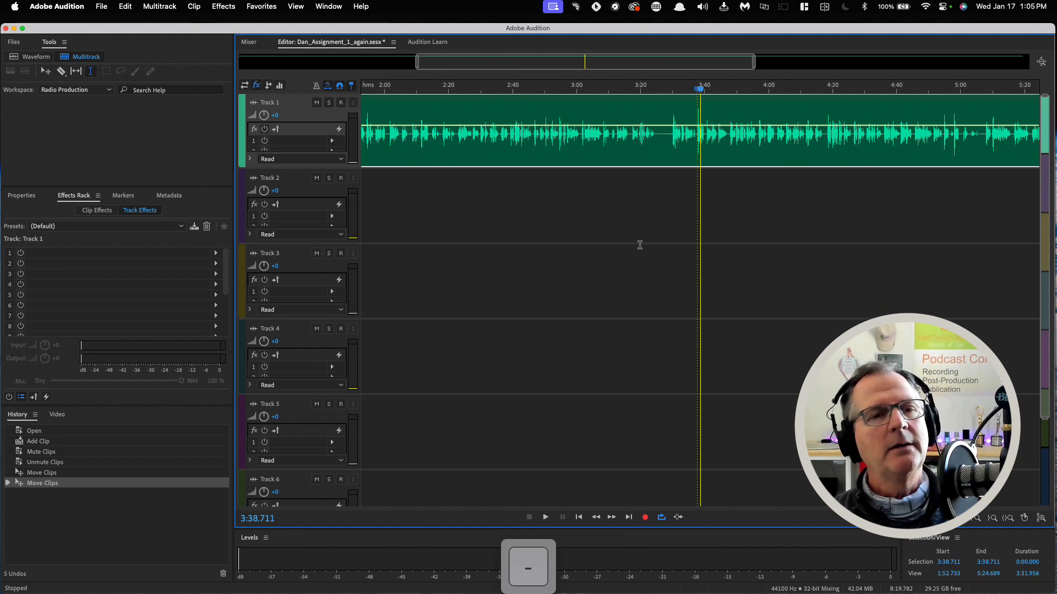
pyautogui.press('-')
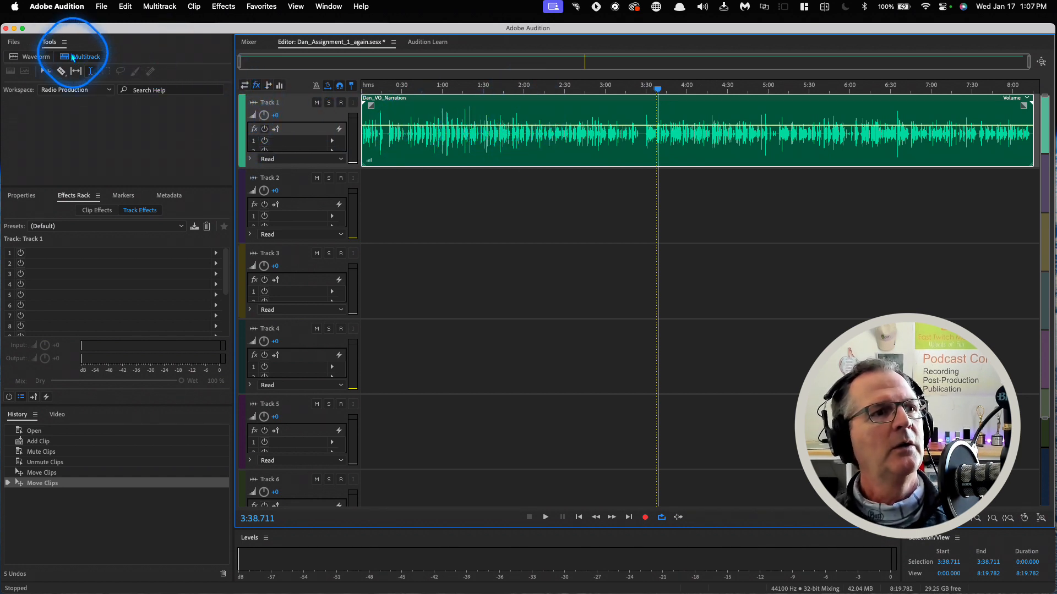
pyautogui.click(32, 61)
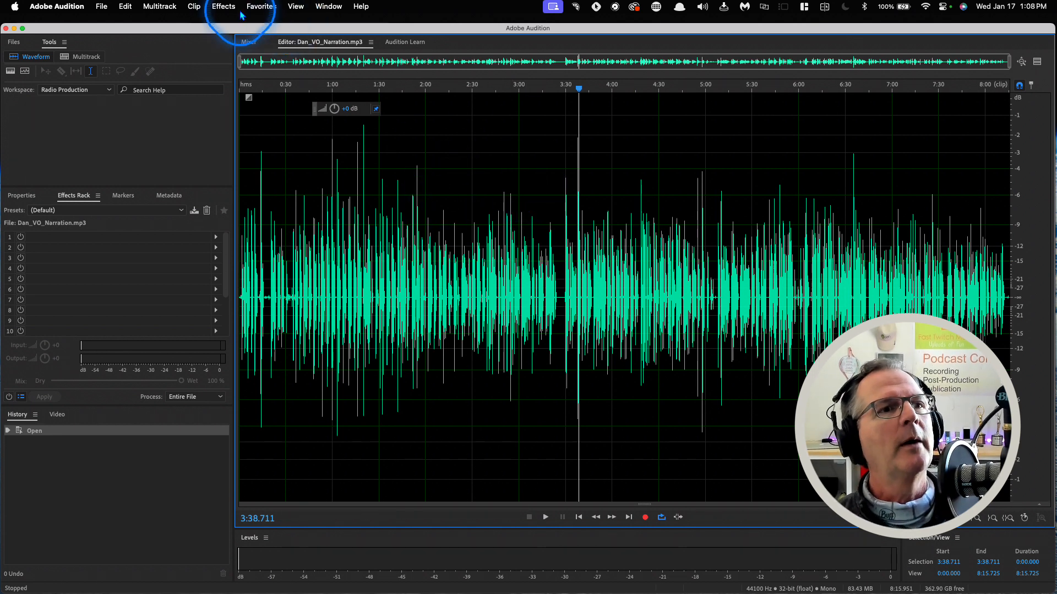
# Open the Dynamics effect for the narration file, move its window aside and leave AutoGate switched off.
pyautogui.click(224, 6)
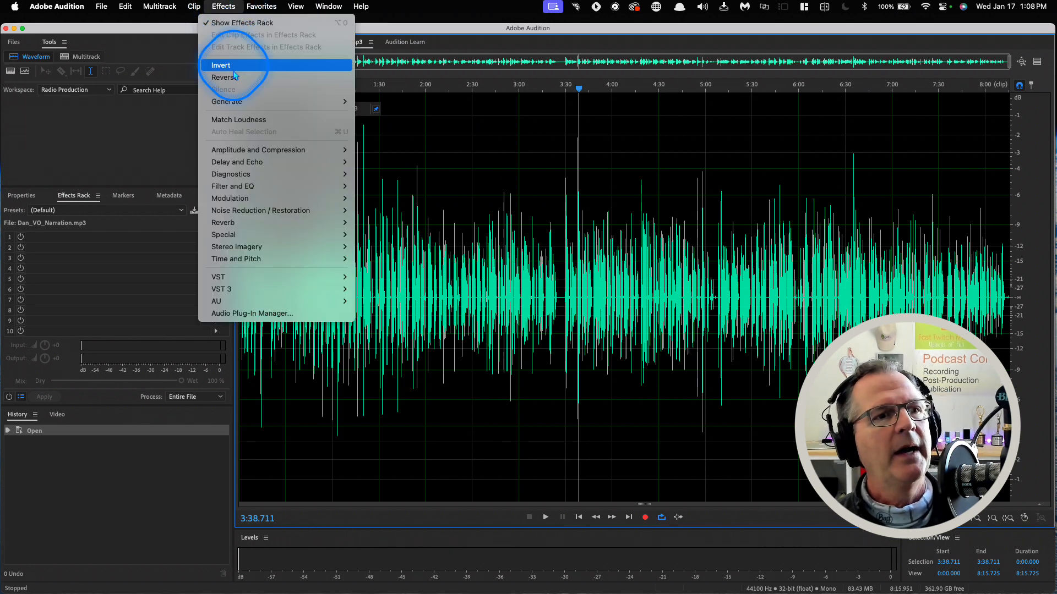
pyautogui.moveTo(239, 154)
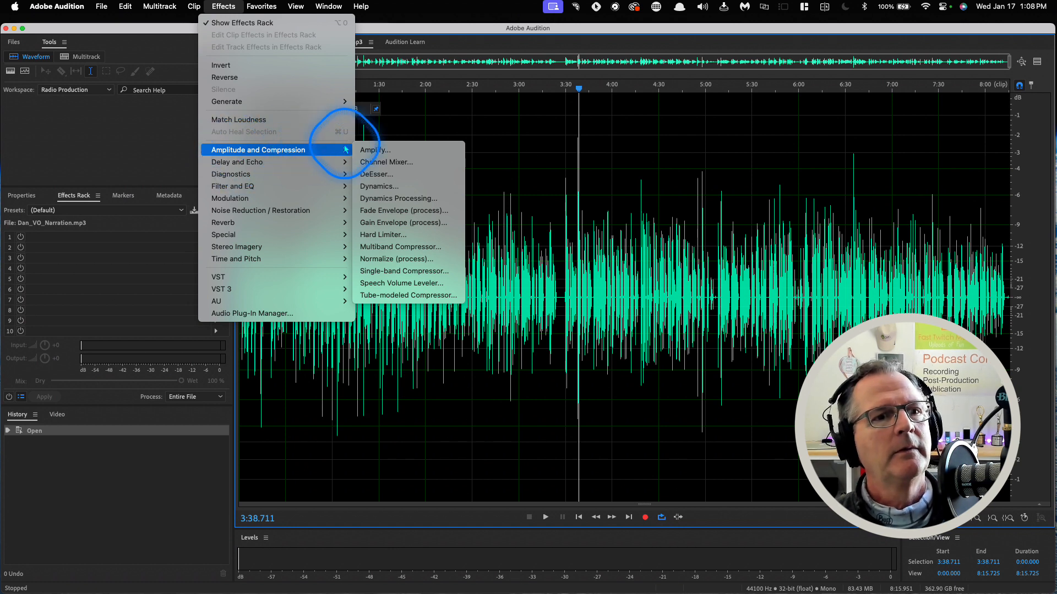
pyautogui.click(381, 188)
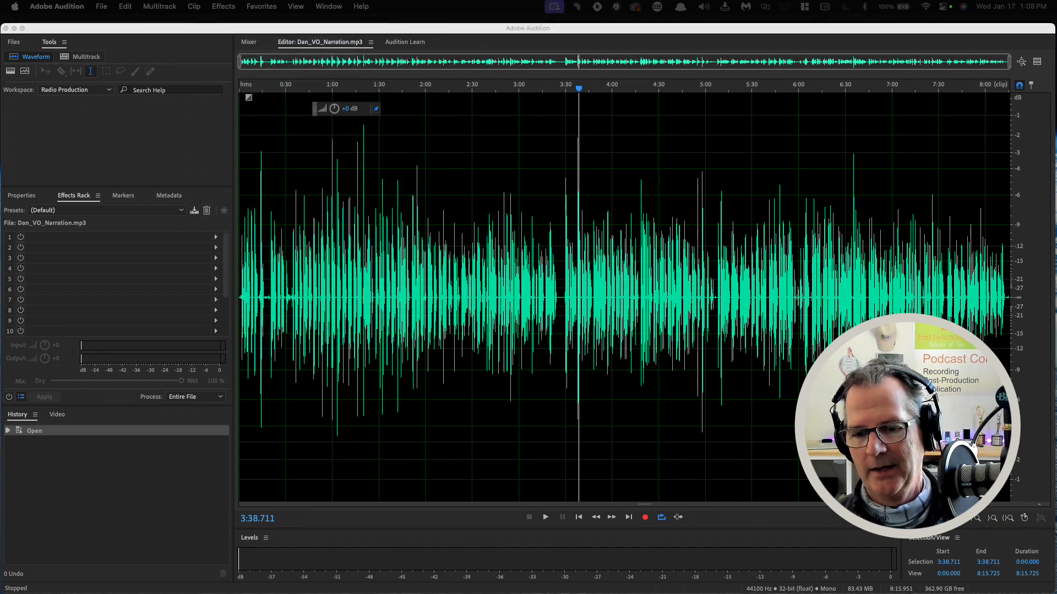
pyautogui.moveTo(658, 229); pyautogui.dragTo(704, 131)
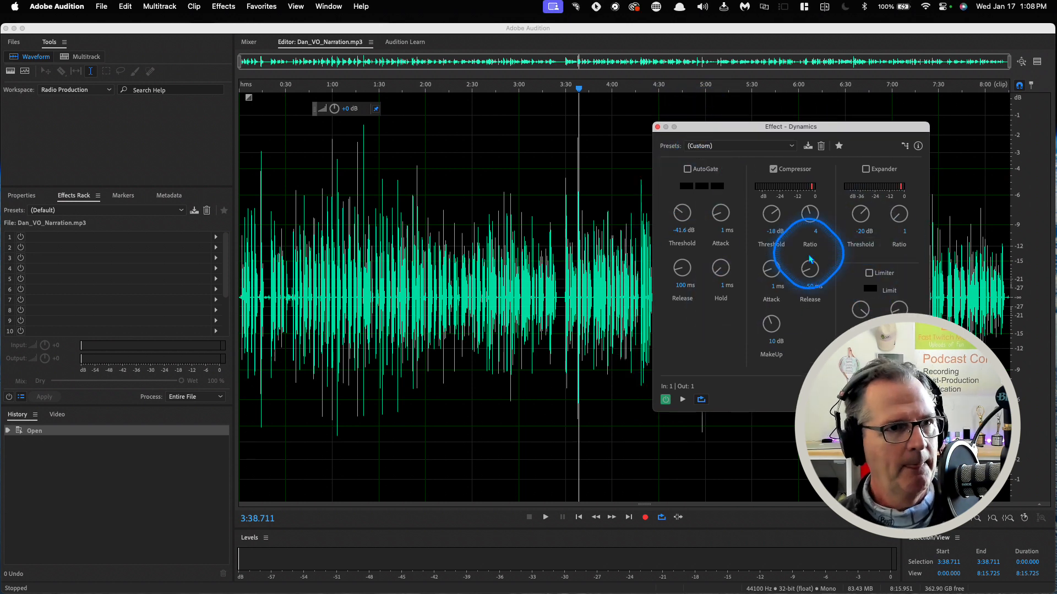
pyautogui.click(686, 170)
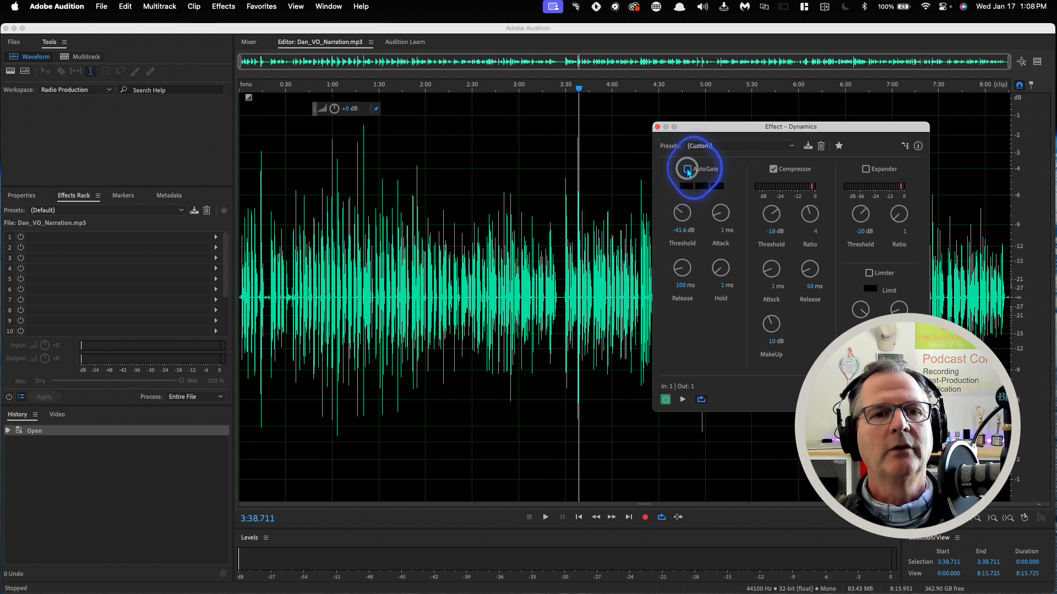
pyautogui.click(687, 170)
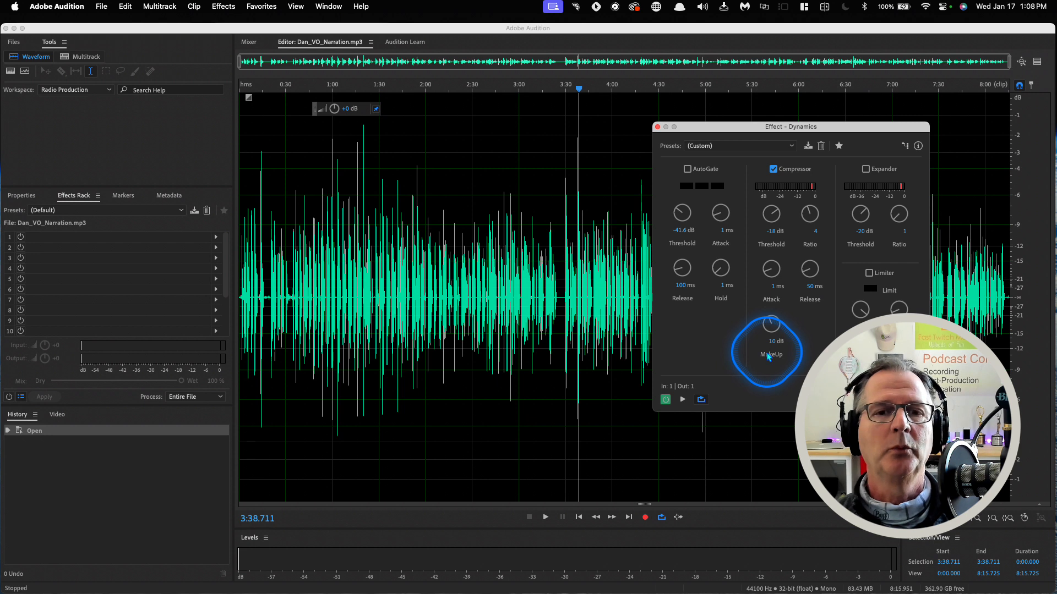
# Set the Compressor threshold to -18 dB in the Dynamics effect.
pyautogui.click(773, 233)
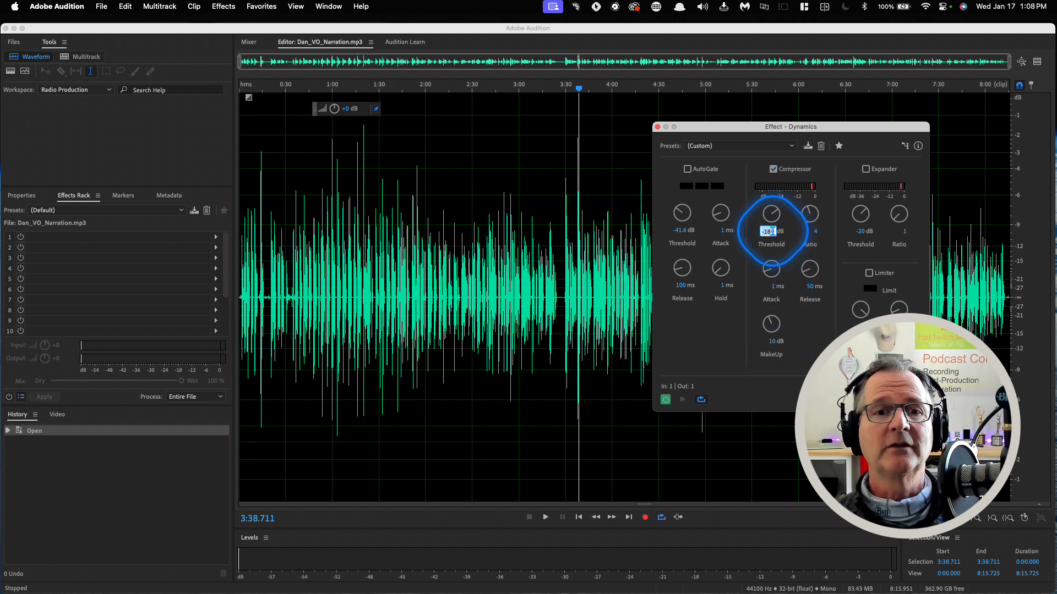
pyautogui.write('-18')
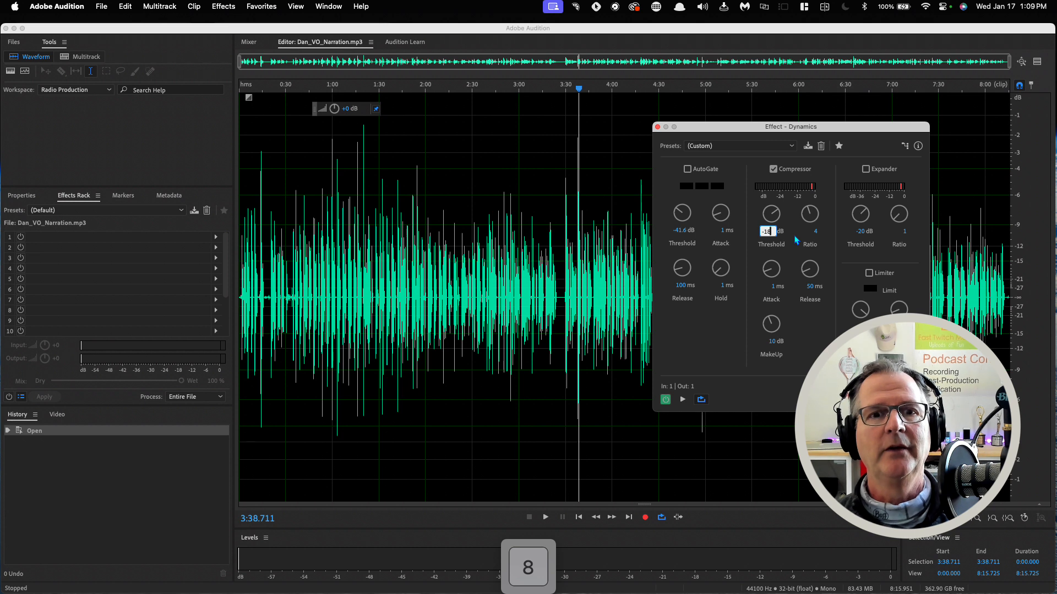
pyautogui.press('Return')
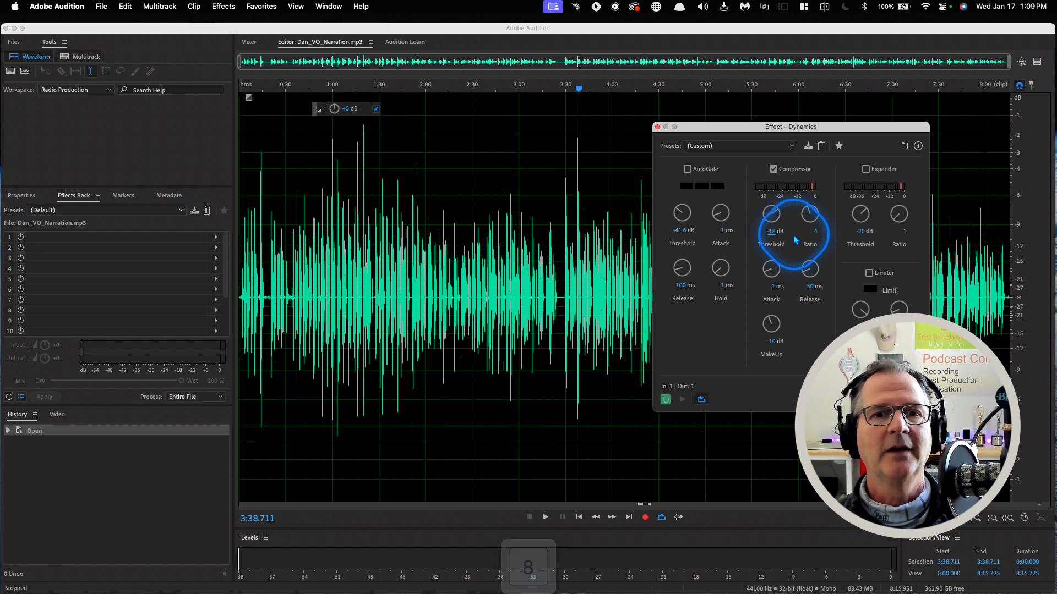
# Set the Compressor ratio to 4 and apply the Dynamics effect to the whole narration file.
pyautogui.click(817, 233)
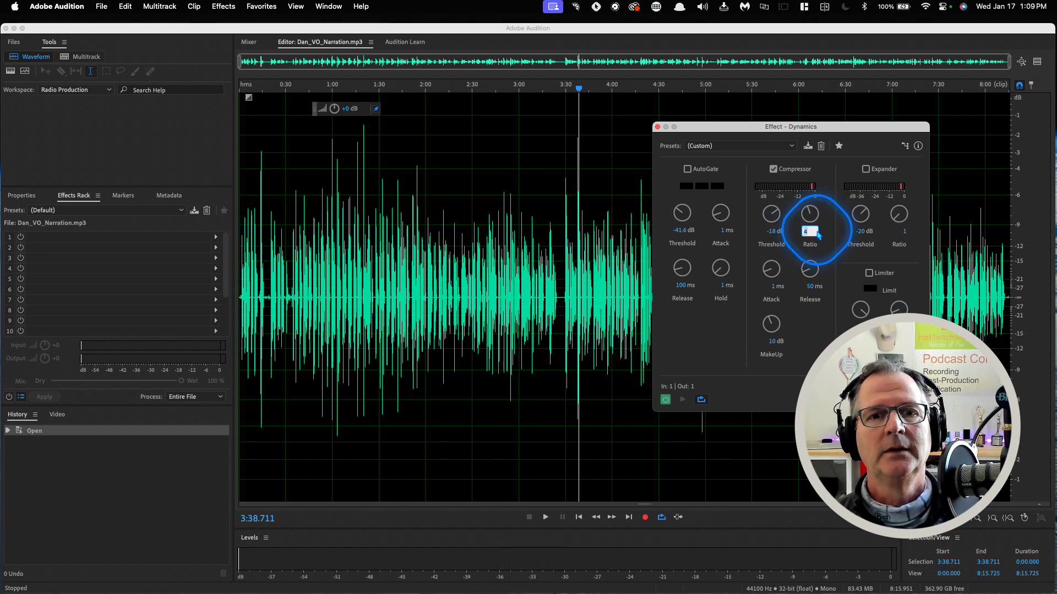
pyautogui.write('1')
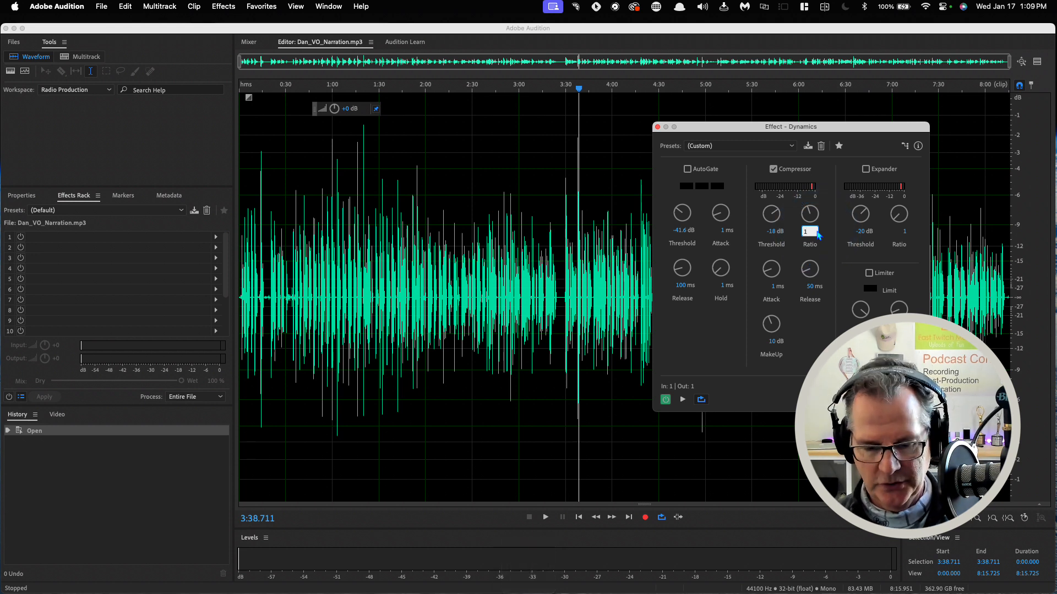
pyautogui.write('4')
pyautogui.press('BackSpace')
pyautogui.press('BackSpace')
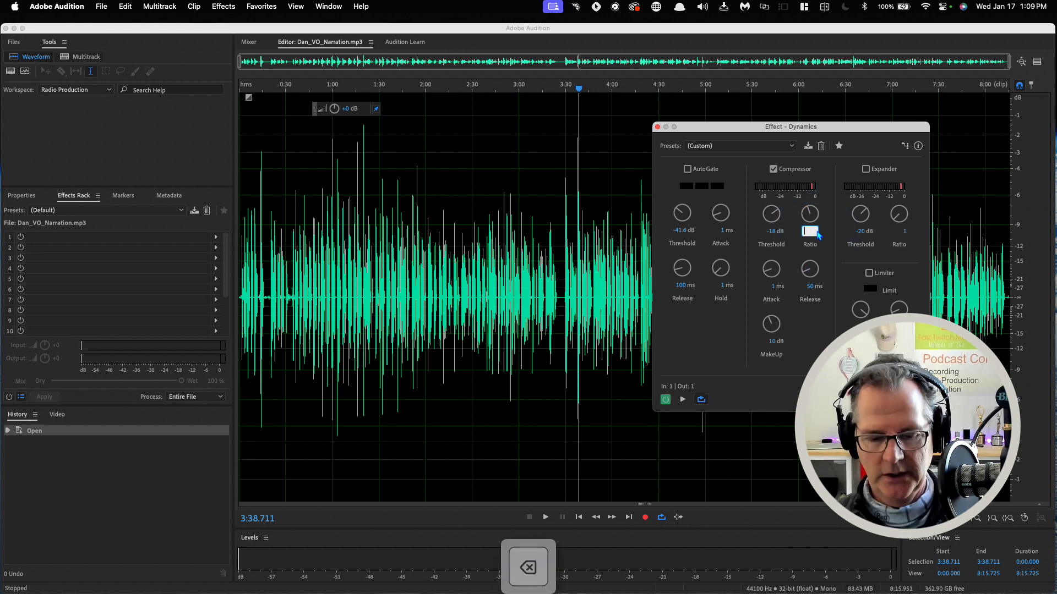
pyautogui.write('4')
pyautogui.click(805, 316)
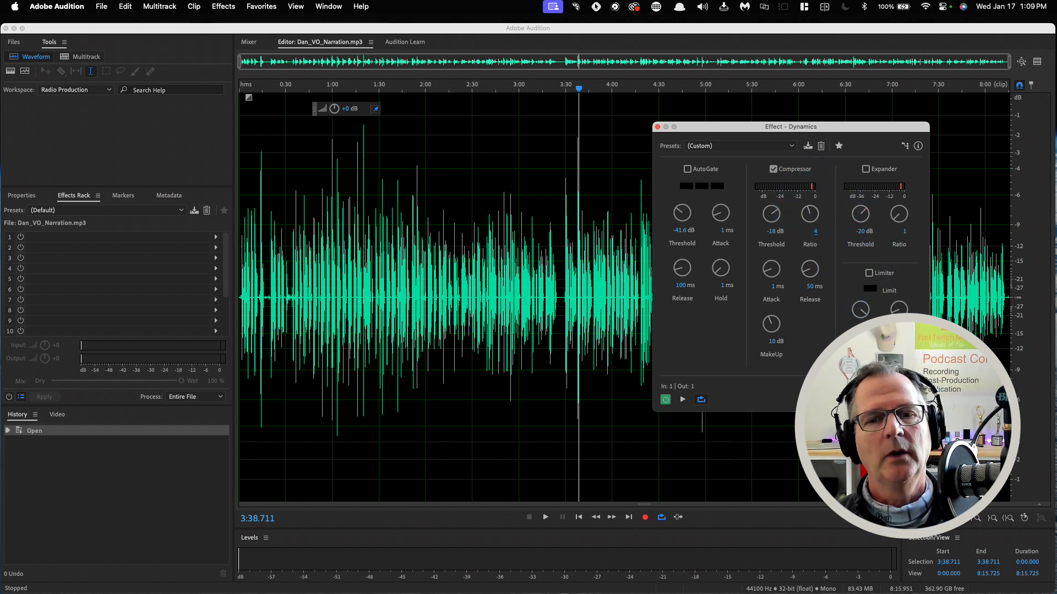
pyautogui.click(905, 400)
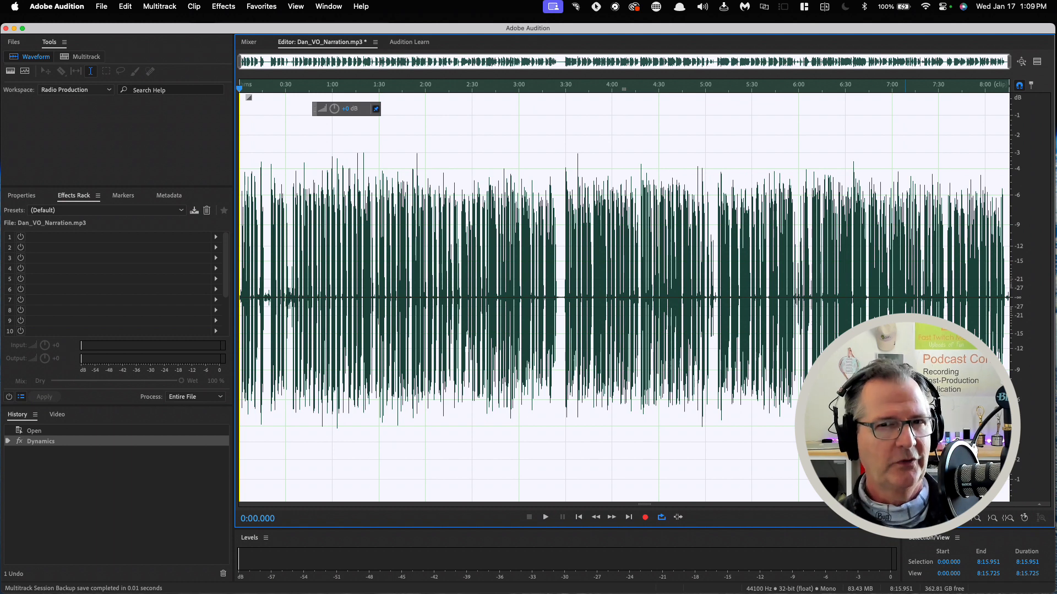
# Return to the multitrack session and play the processed narration in three short passes from about 0:35.698, stopping at about 0:52.448.
pyautogui.click(88, 58)
pyautogui.click(410, 109)
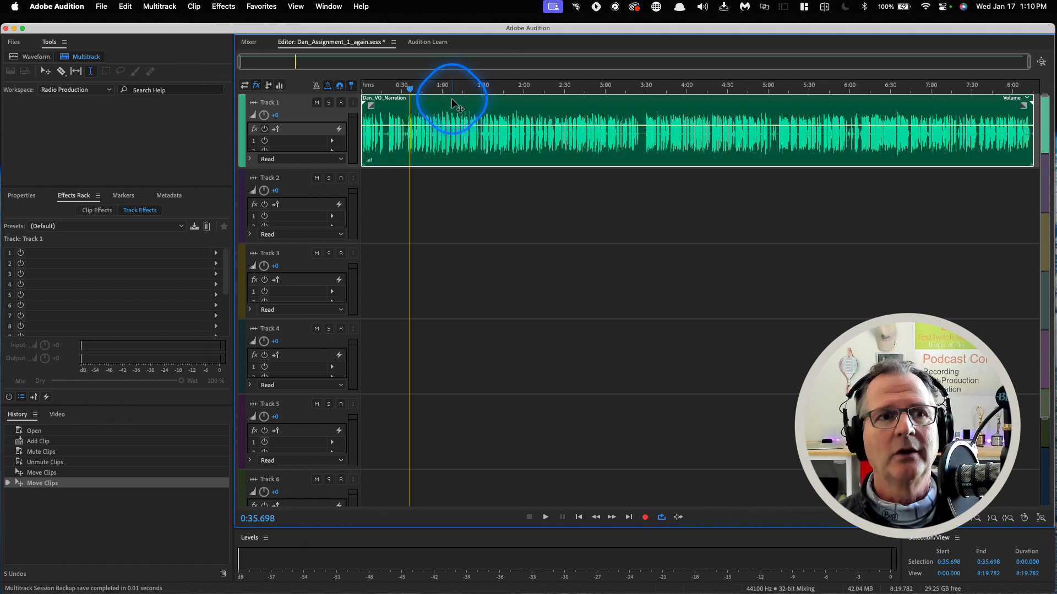
pyautogui.press('space')
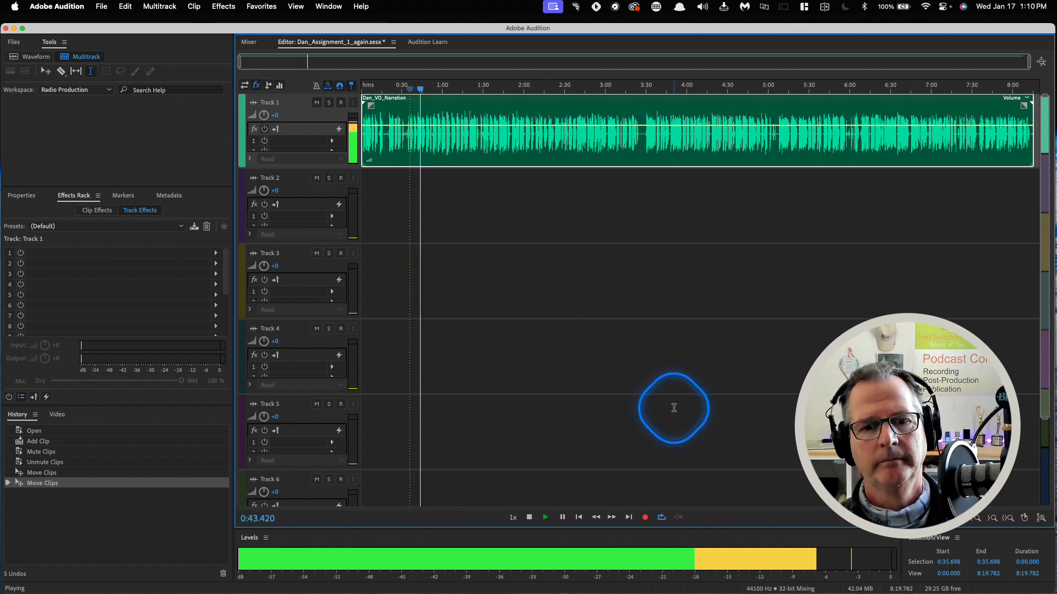
pyautogui.press('space')
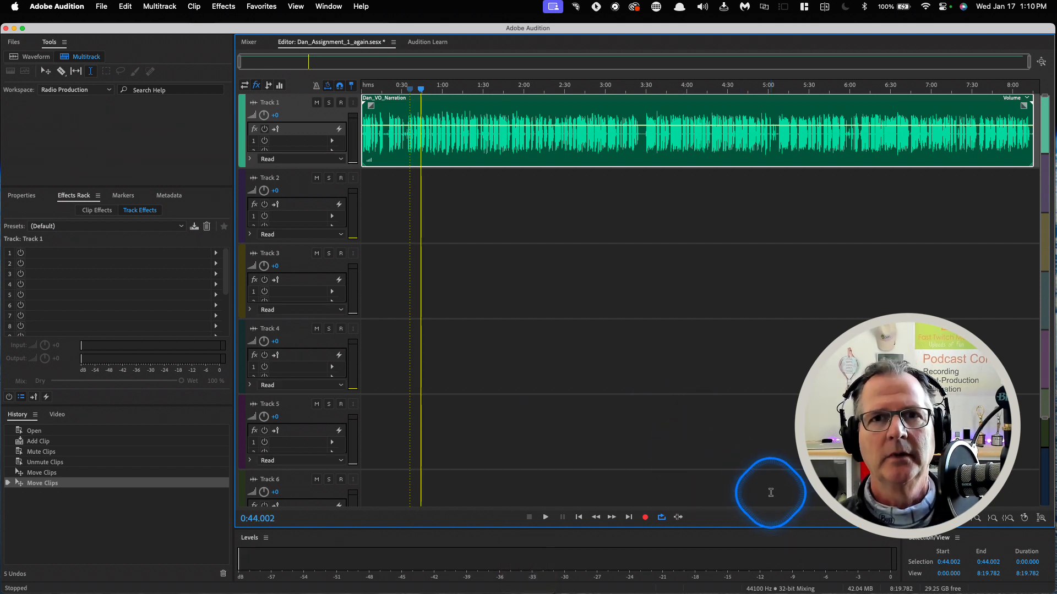
pyautogui.press('space')
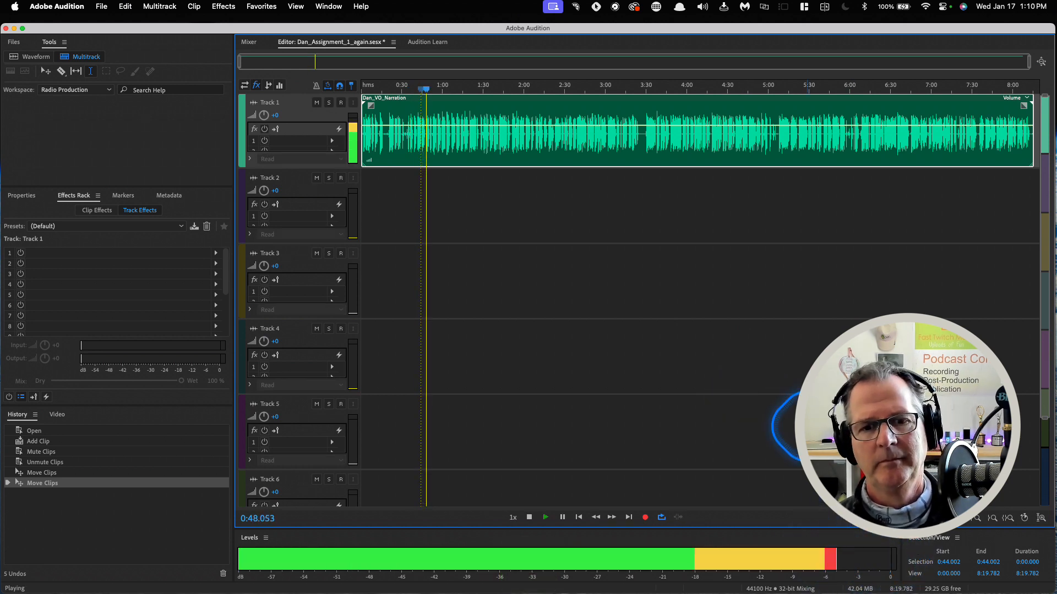
pyautogui.press('space')
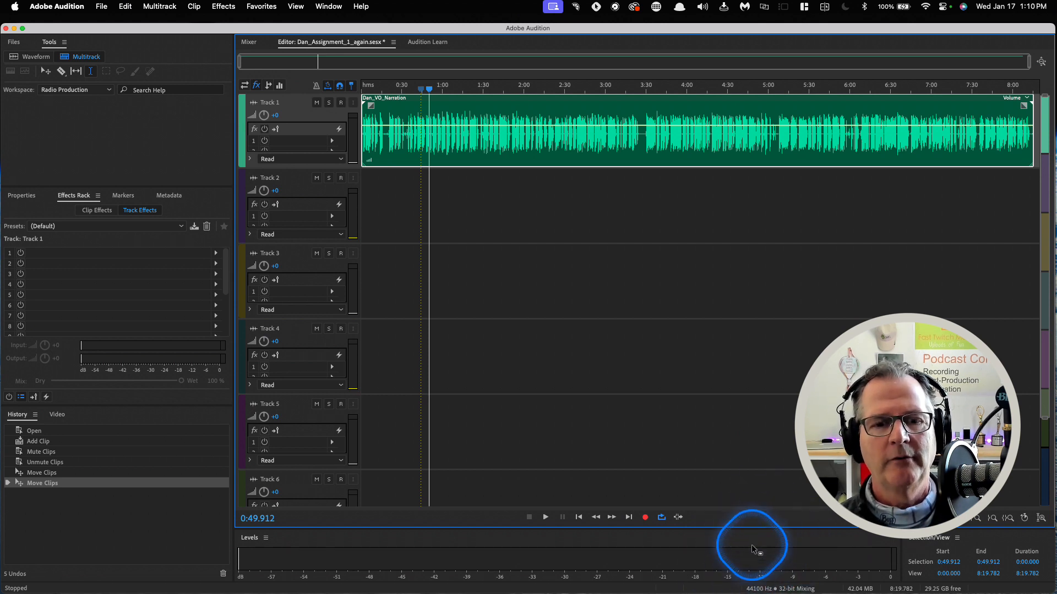
pyautogui.press('space')
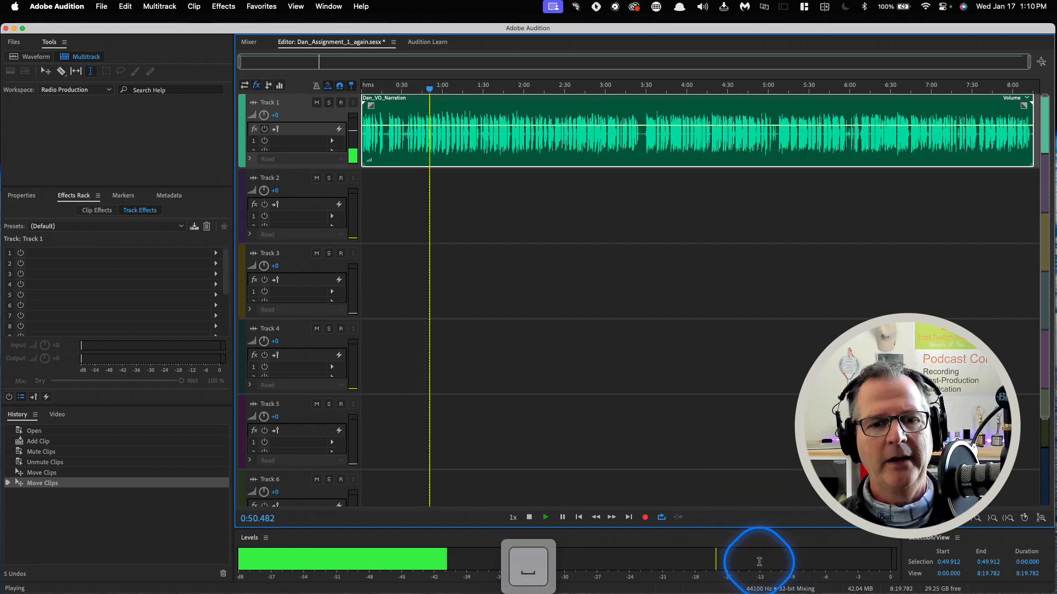
pyautogui.press('space')
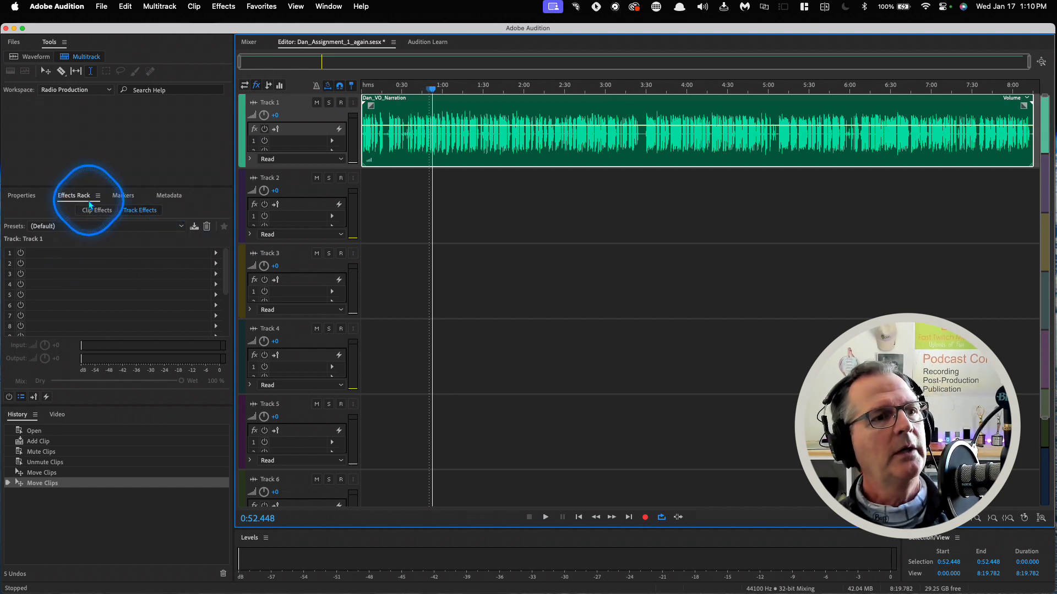
# Add a Hard Limiter to the first effects slot of Track 1 and set its Maximum Amplitude to -12 dB.
pyautogui.click(215, 254)
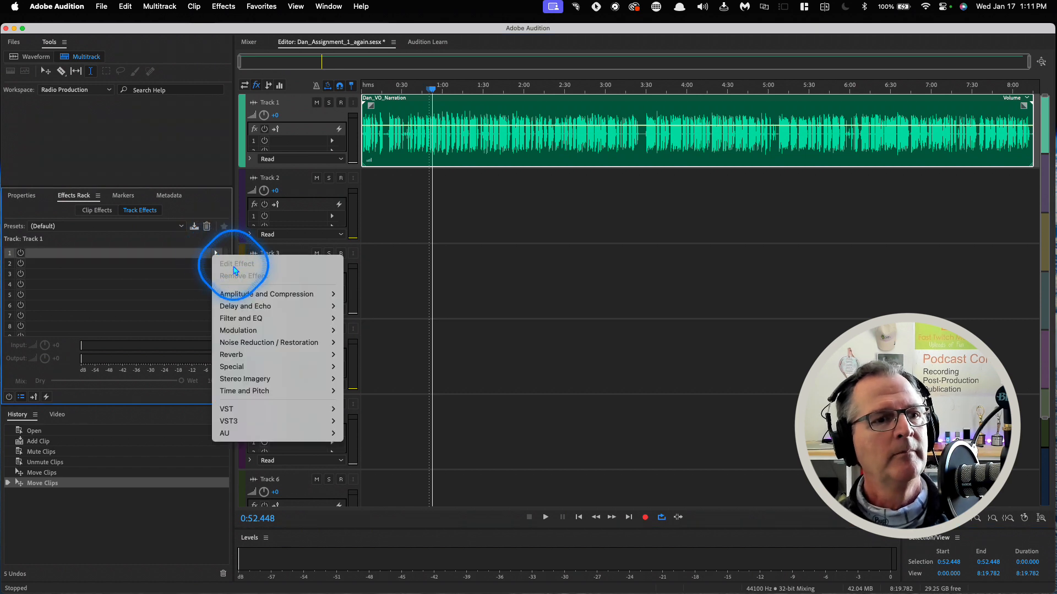
pyautogui.moveTo(238, 297)
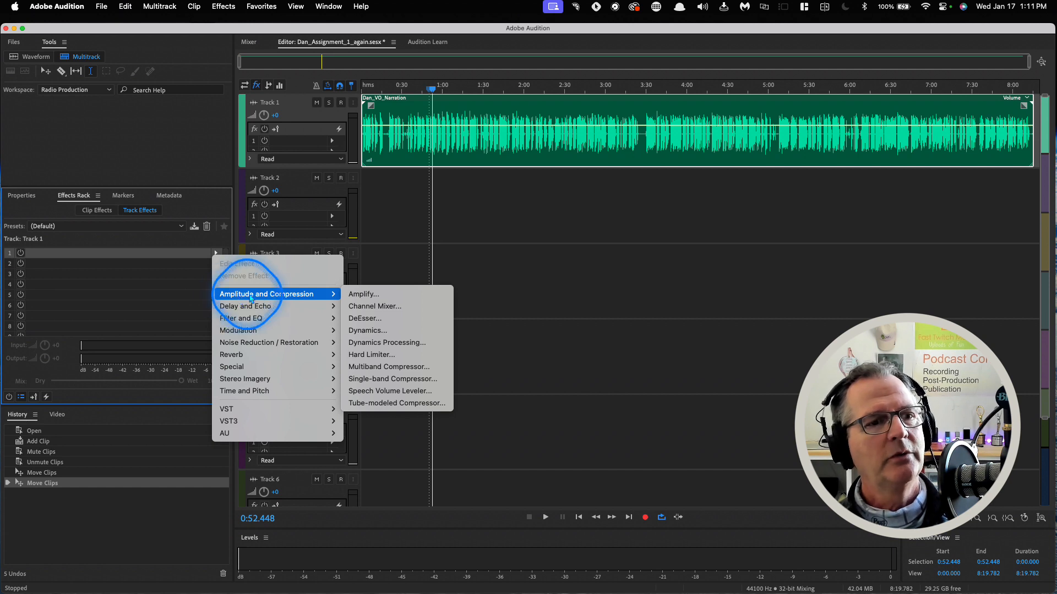
pyautogui.click(364, 357)
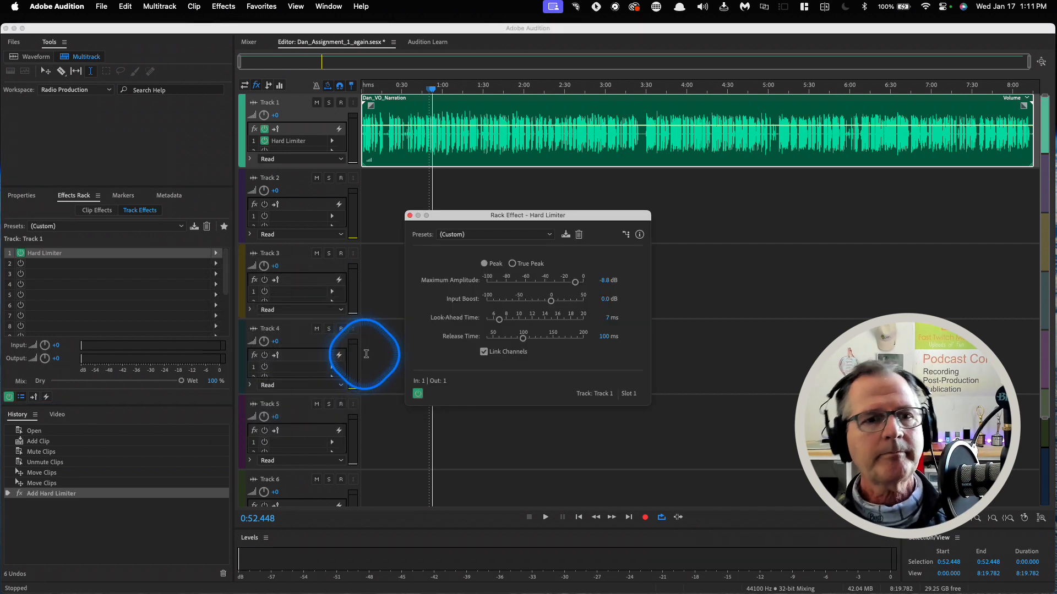
pyautogui.click(604, 281)
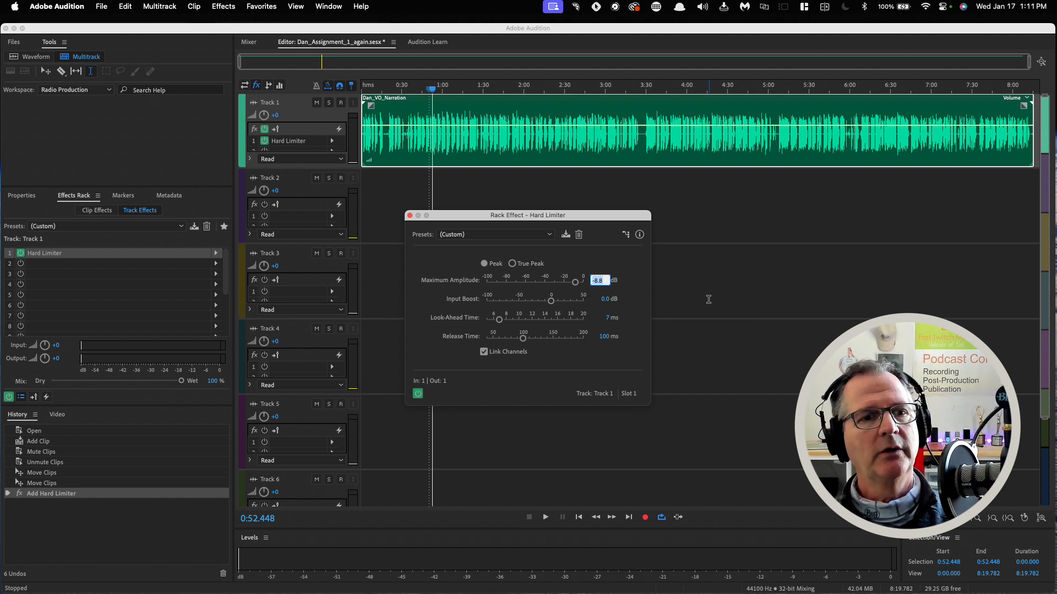
pyautogui.write('-12')
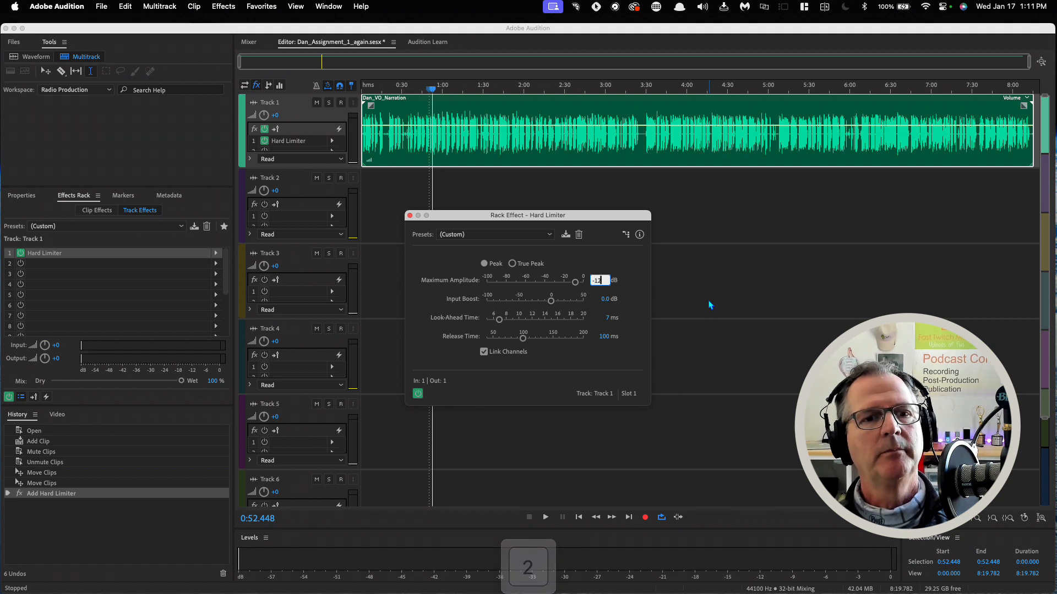
pyautogui.press('Return')
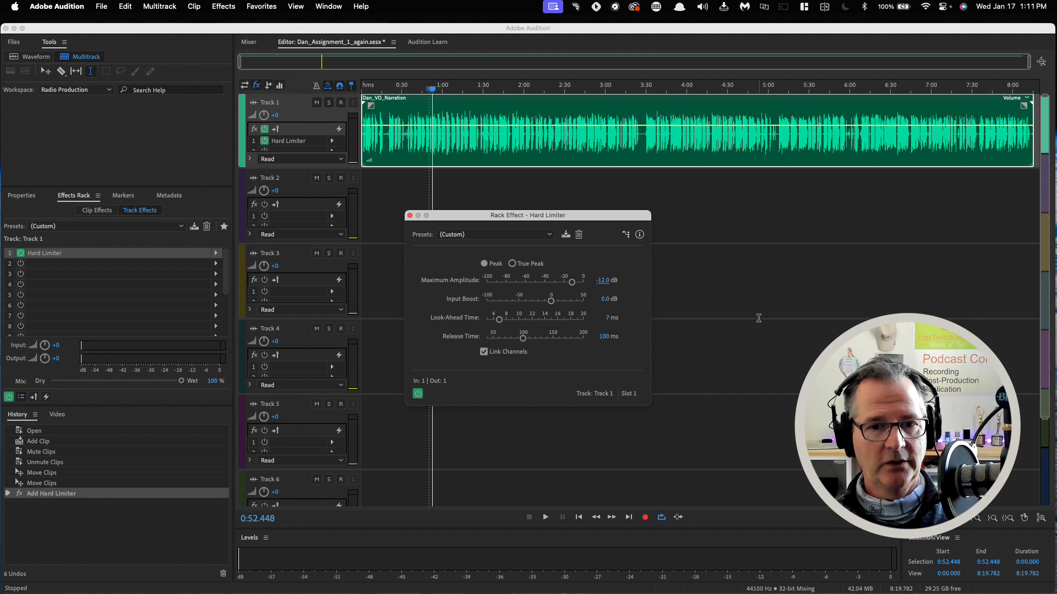
# Play the limited narration from about 0:52.448 to 1:01.538, and close the Hard Limiter window.
pyautogui.press('space')
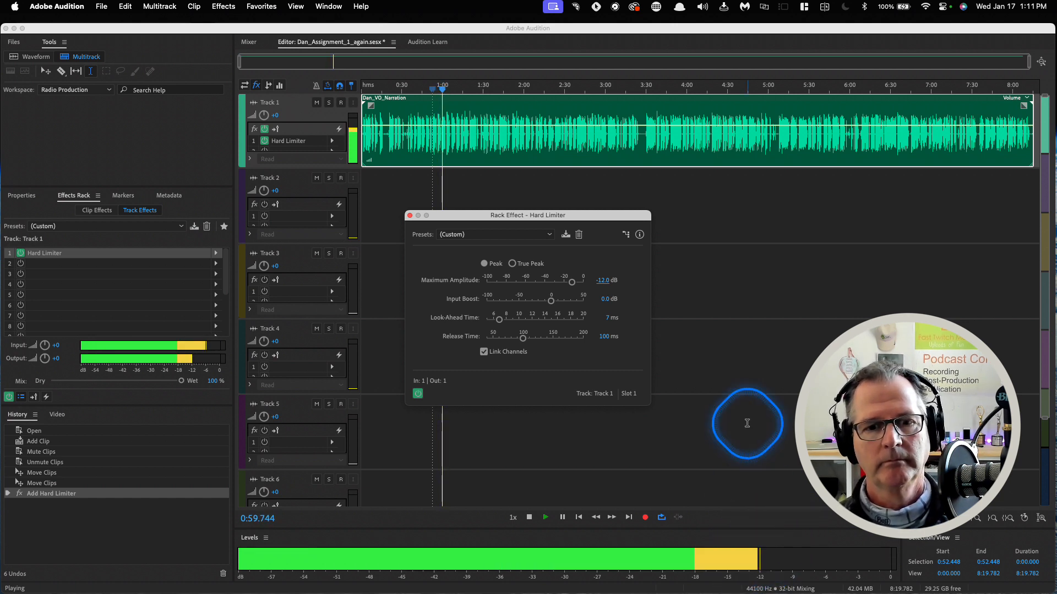
pyautogui.press('space')
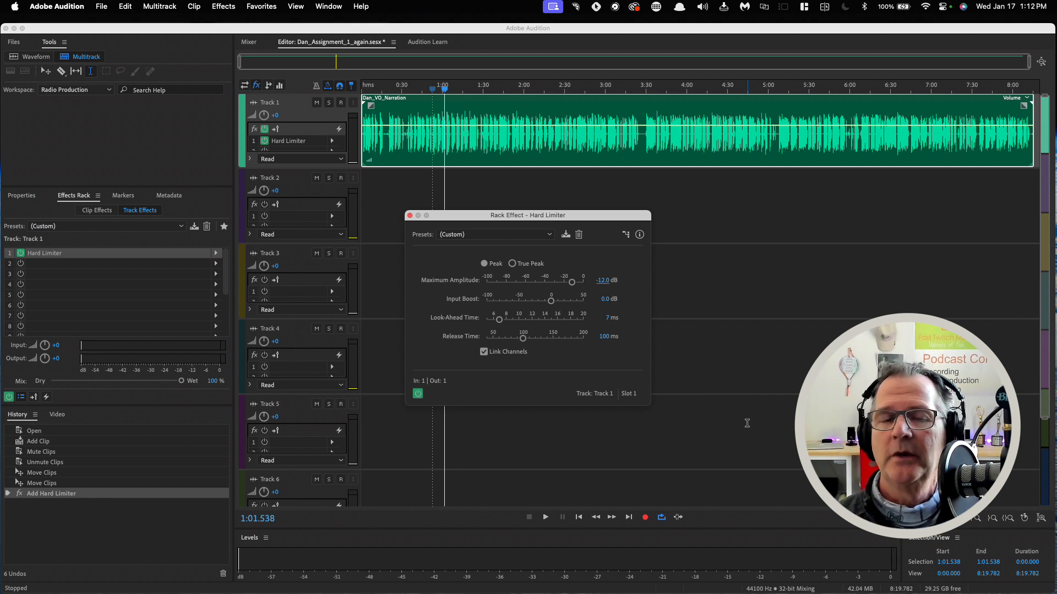
pyautogui.click(746, 423)
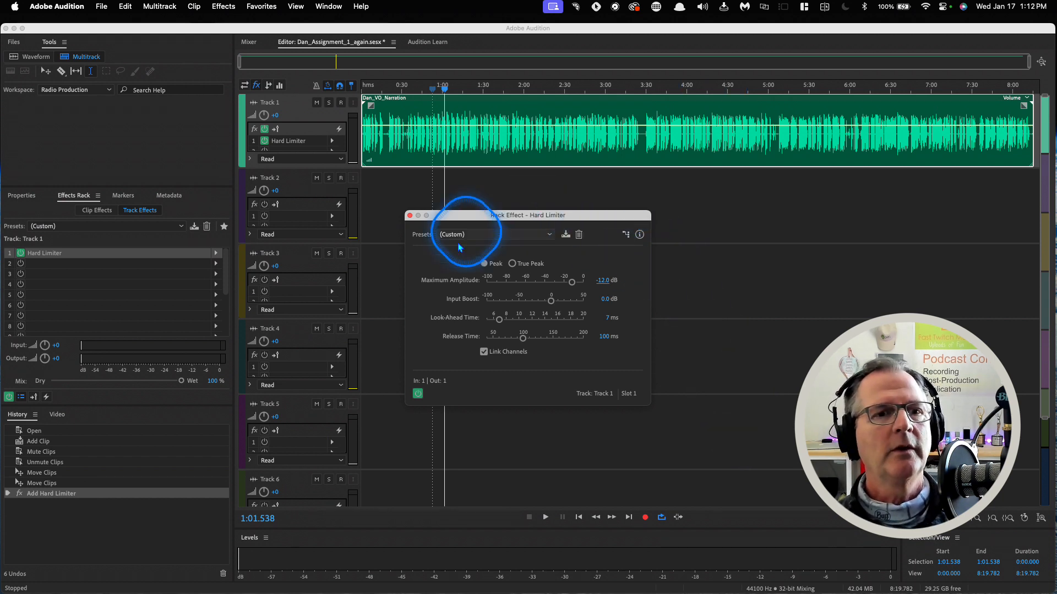
pyautogui.click(409, 215)
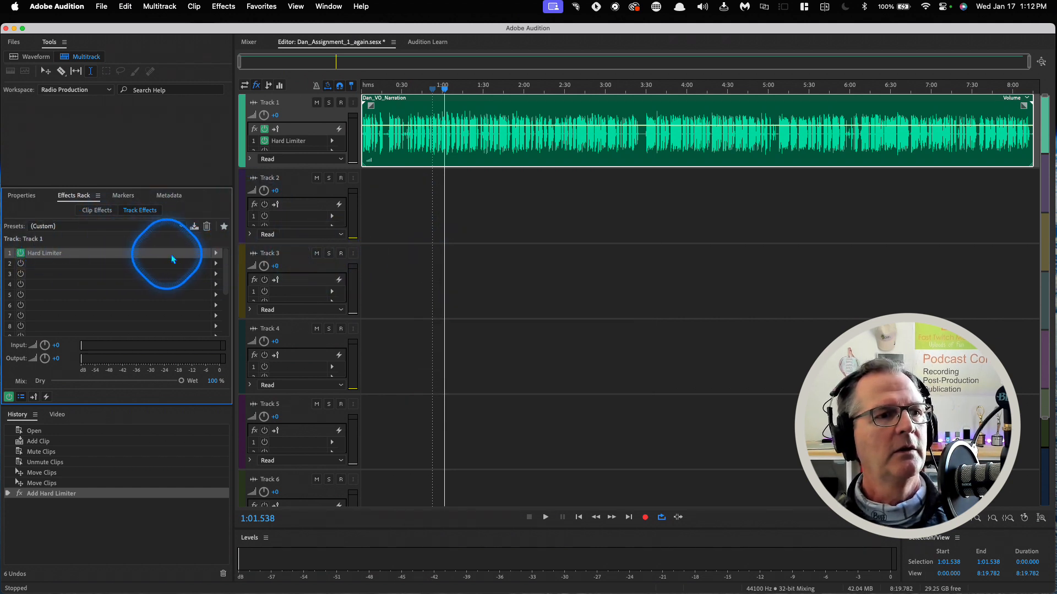
# Reopen the Hard Limiter settings on Track 1 and play the narration from about 1:01.538 to 1:06.404.
pyautogui.click(215, 253)
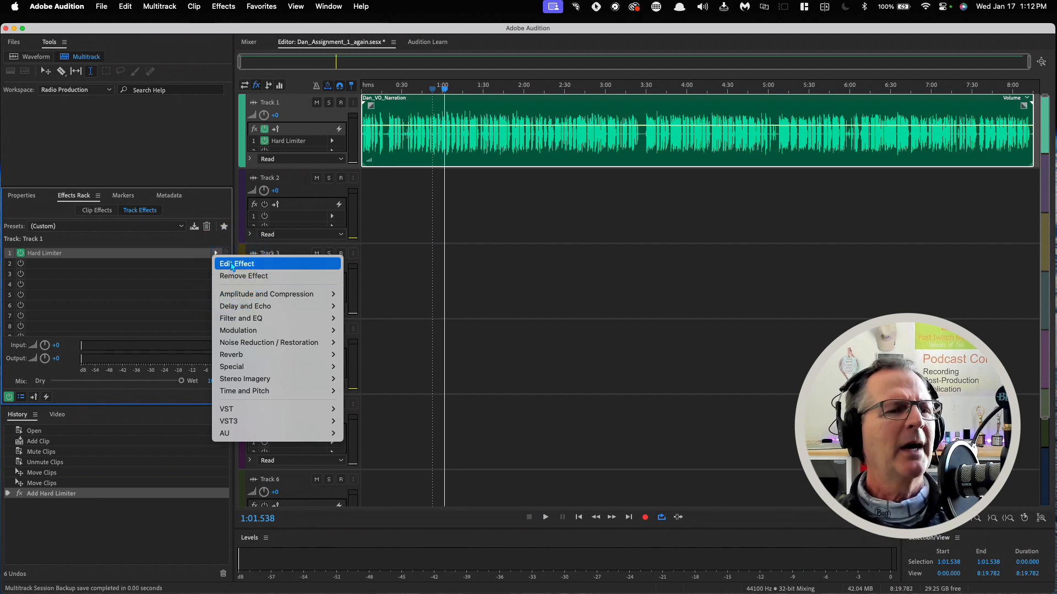
pyautogui.click(232, 265)
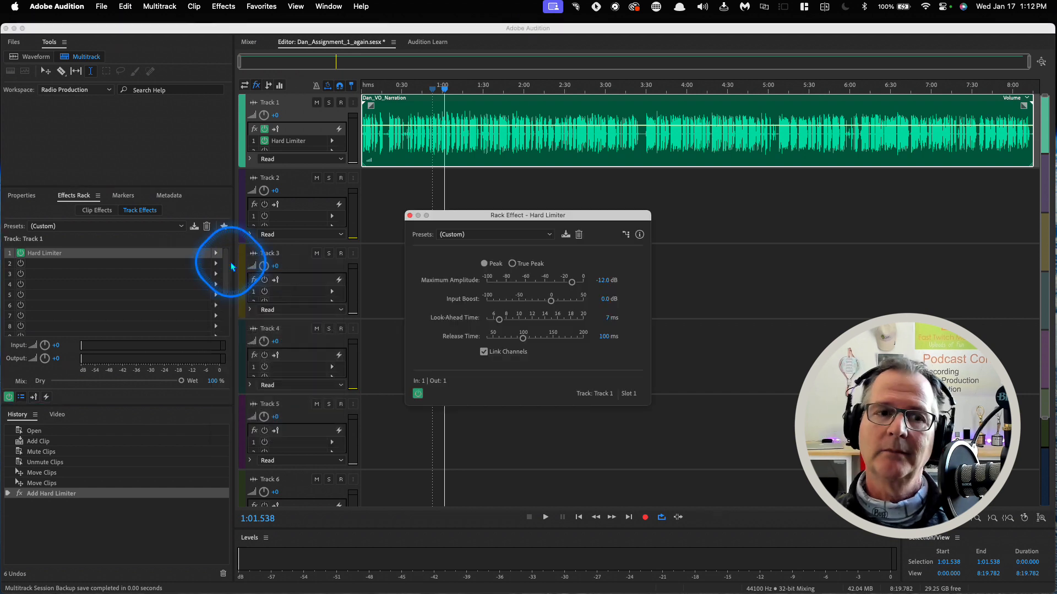
pyautogui.press('space')
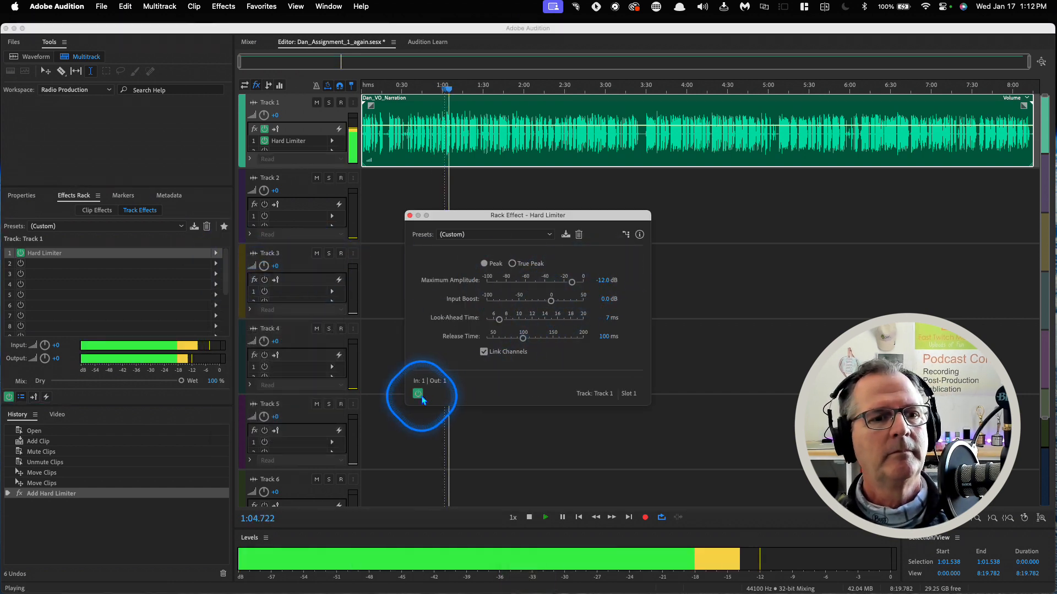
pyautogui.press('space')
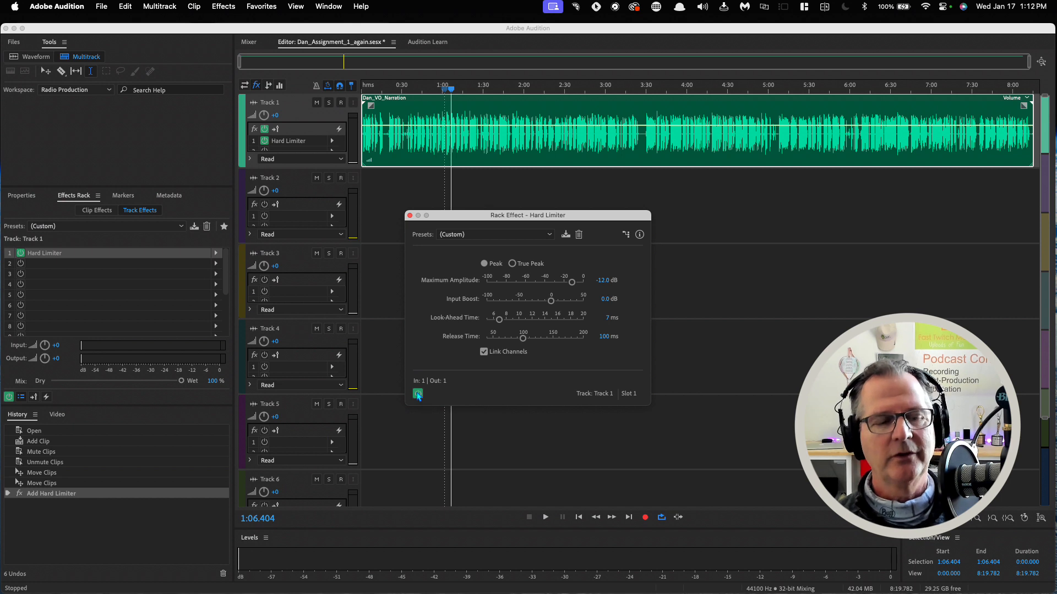
# Play the narration from 1:06.404 to 1:21.954 while bypassing and re-enabling the Hard Limiter for comparison, and close its window.
pyautogui.press('space')
pyautogui.click(418, 394)
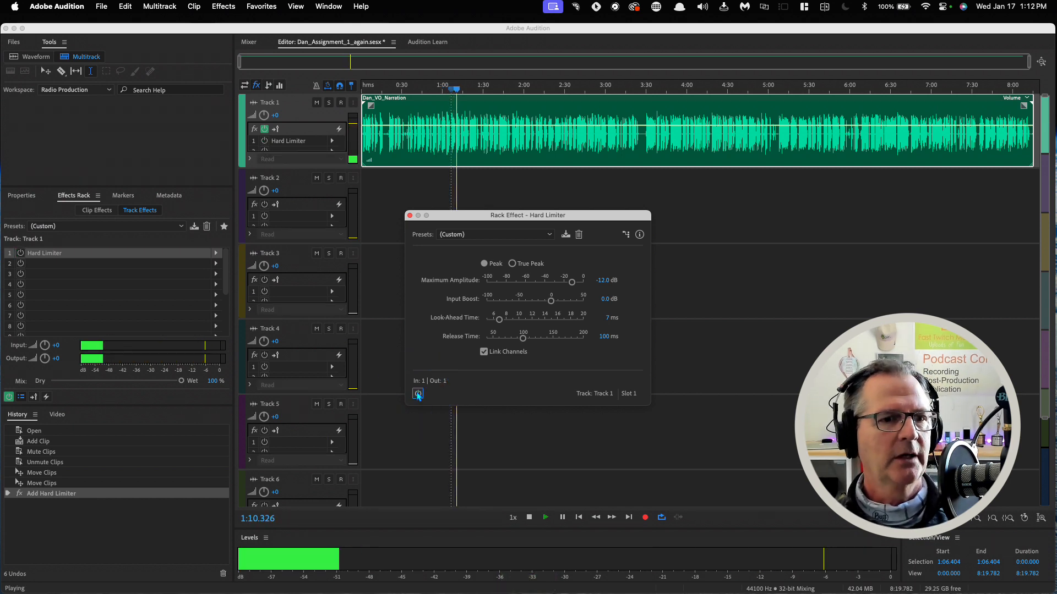
pyautogui.click(418, 394)
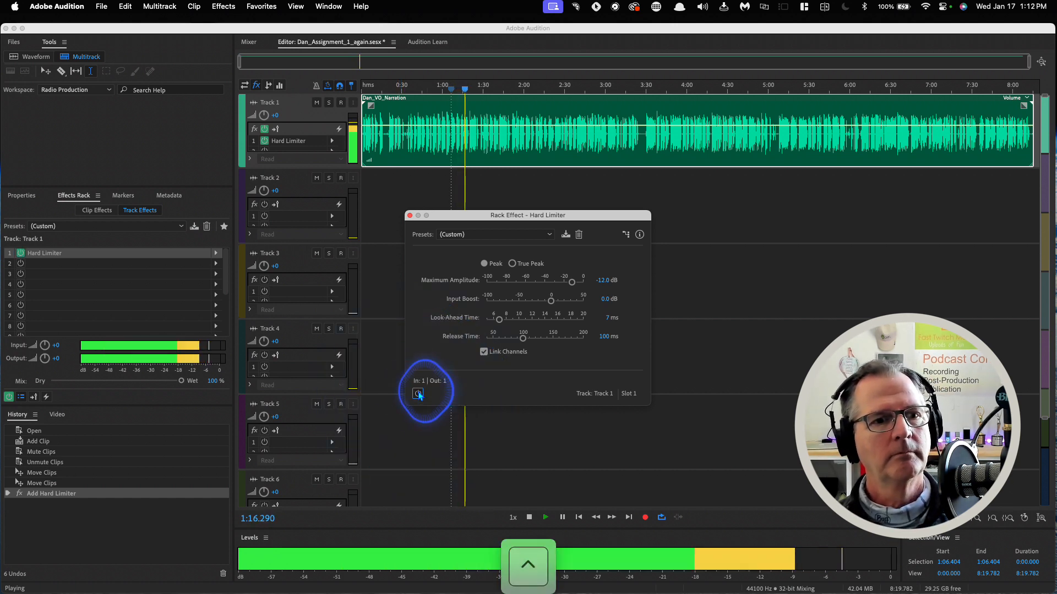
pyautogui.click(418, 394)
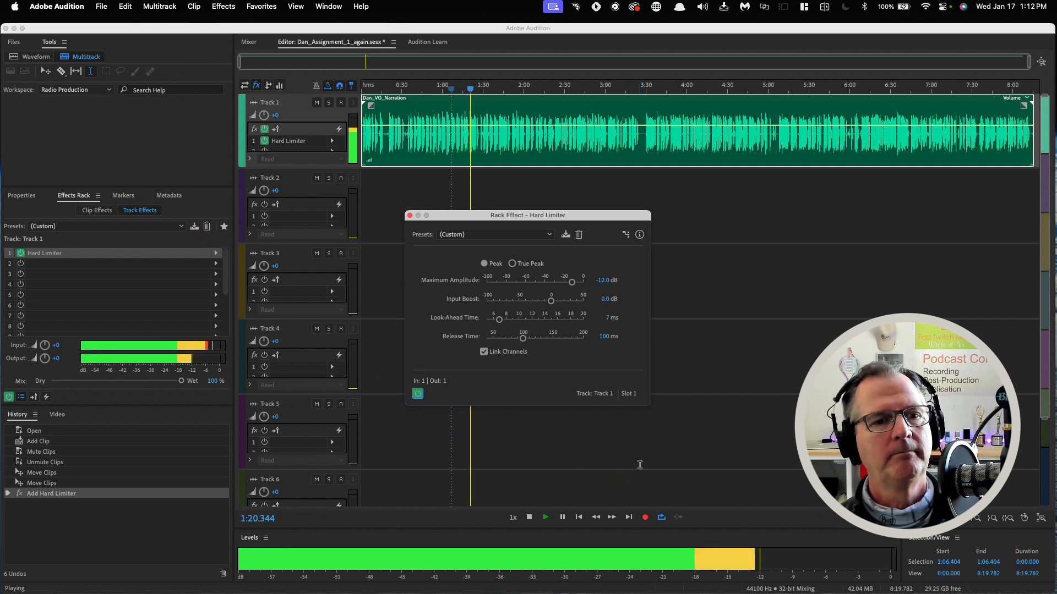
pyautogui.press('space')
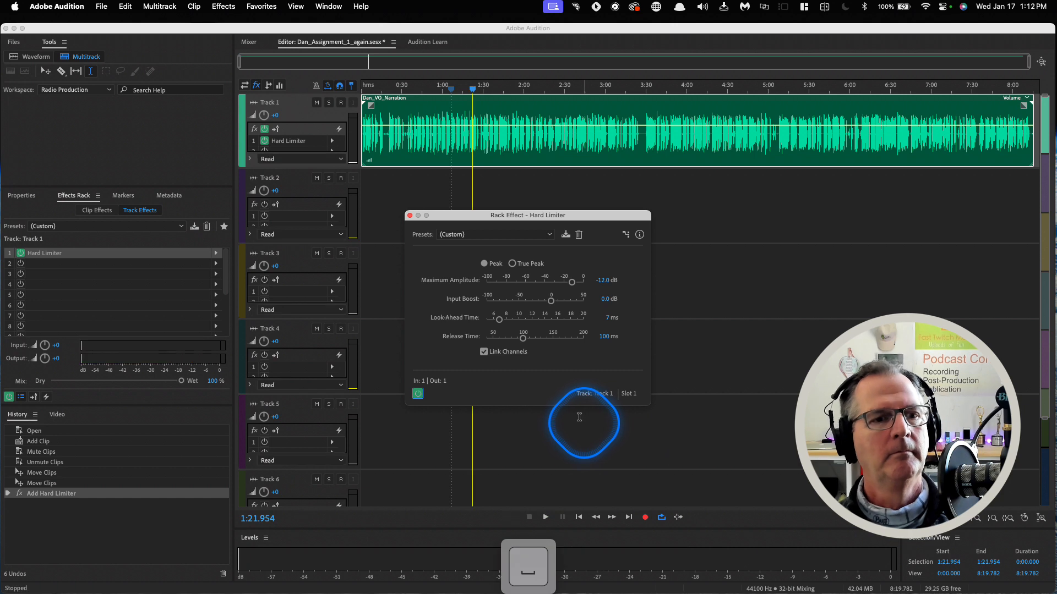
pyautogui.click(409, 215)
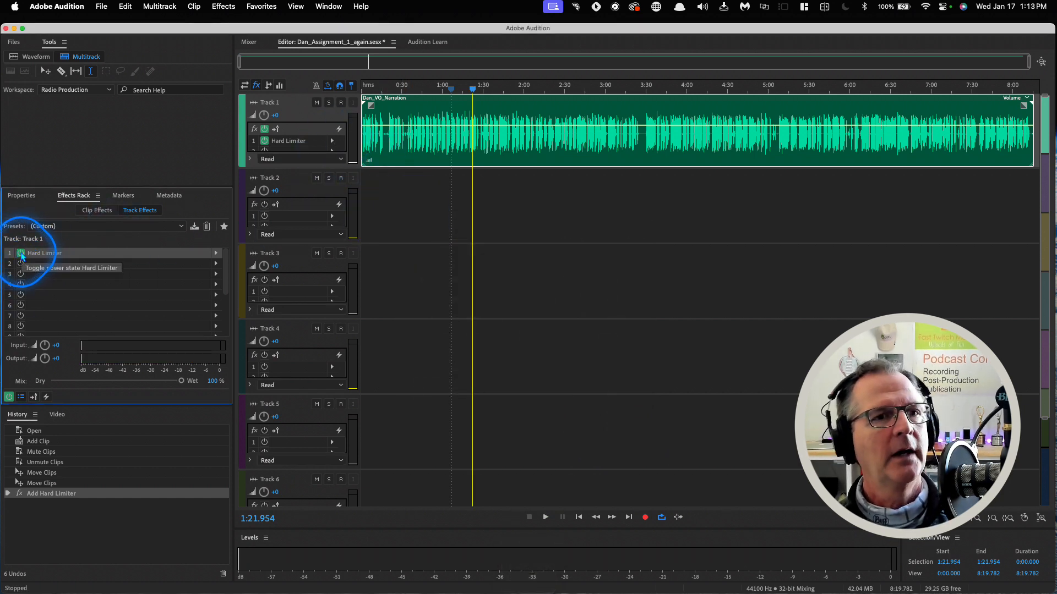
# Play on from 1:21.954 to 1:33.779, toggling the Hard Limiter off and on in the Track 1 effects rack.
pyautogui.press('space')
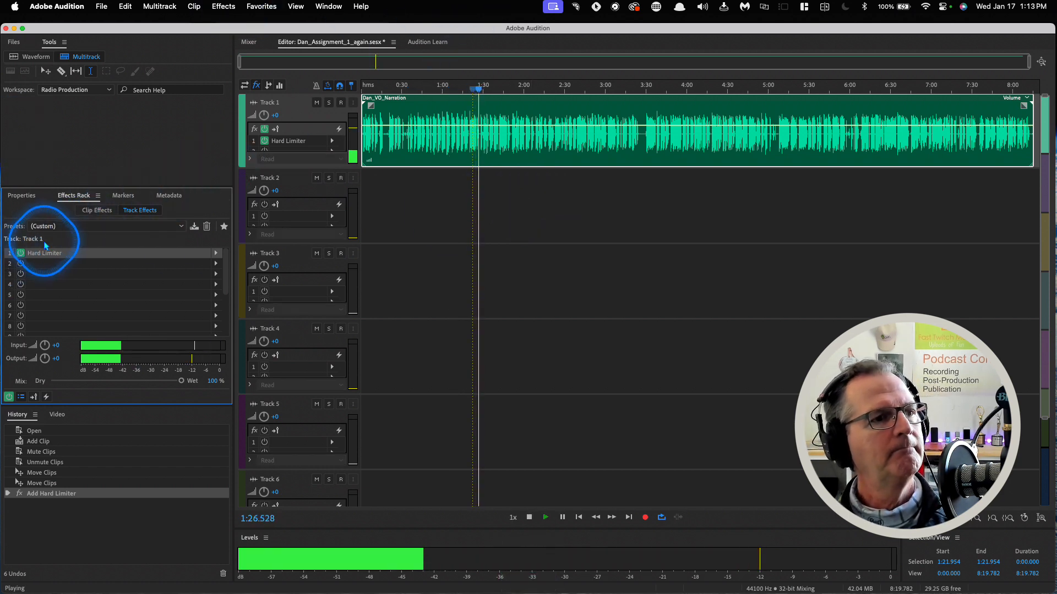
pyautogui.click(22, 253)
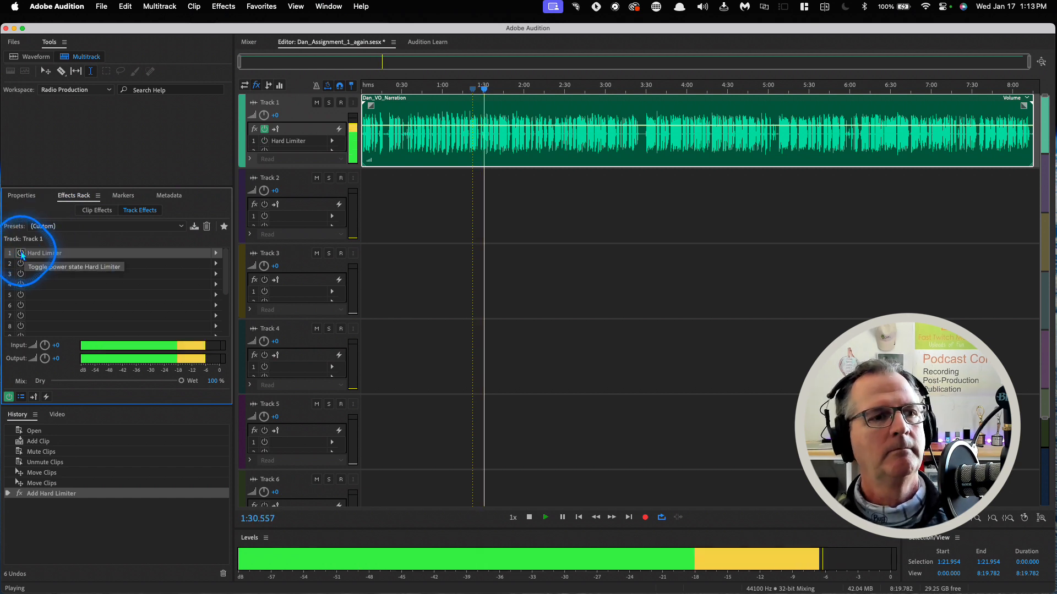
pyautogui.click(22, 253)
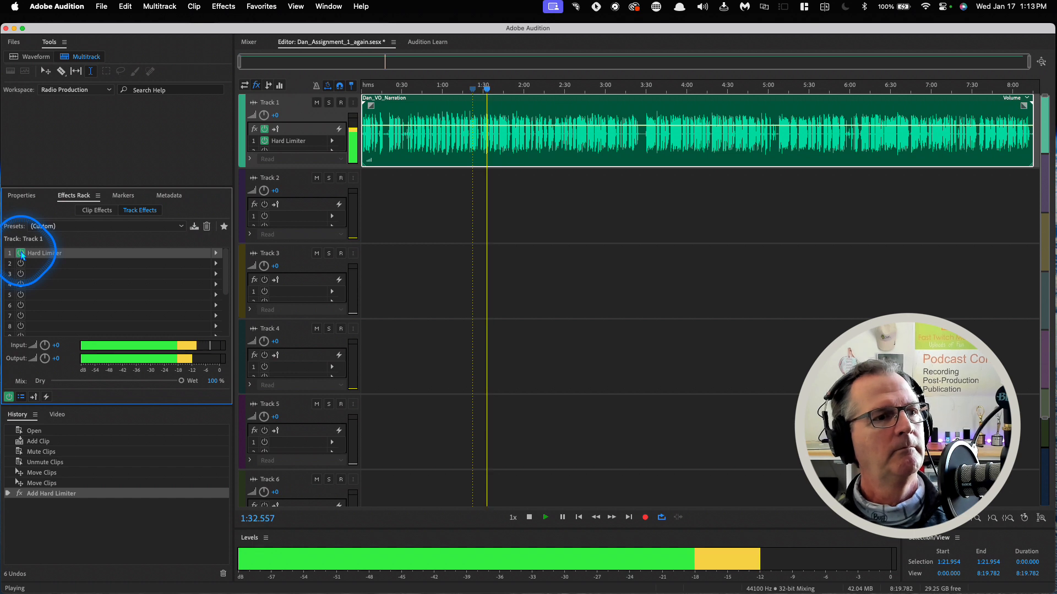
pyautogui.click(493, 228)
pyautogui.press('space')
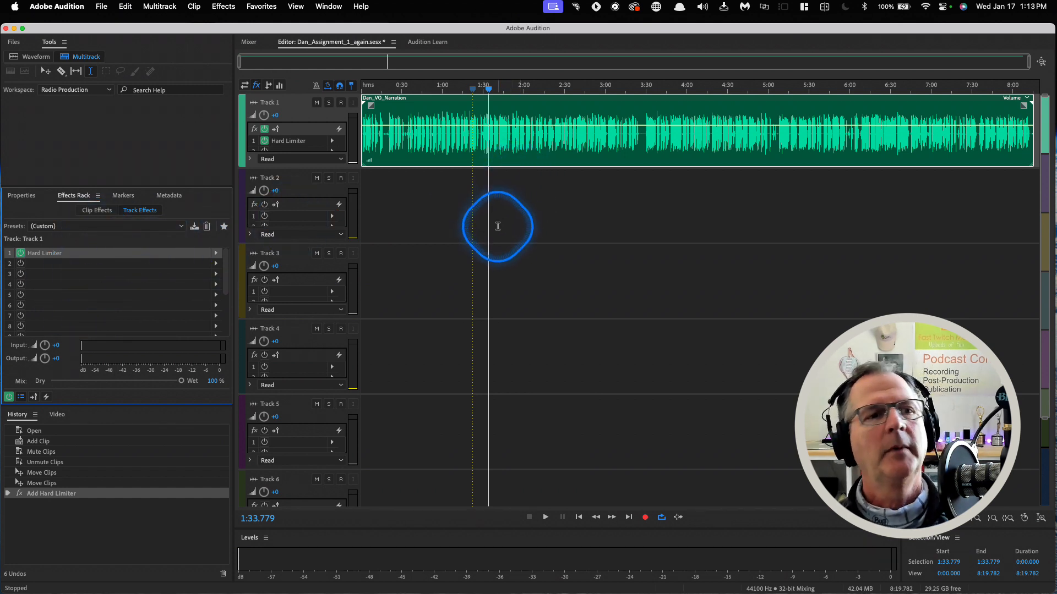
# Rename Track 1 with the narrator's first name followed by VO.
pyautogui.click(272, 104)
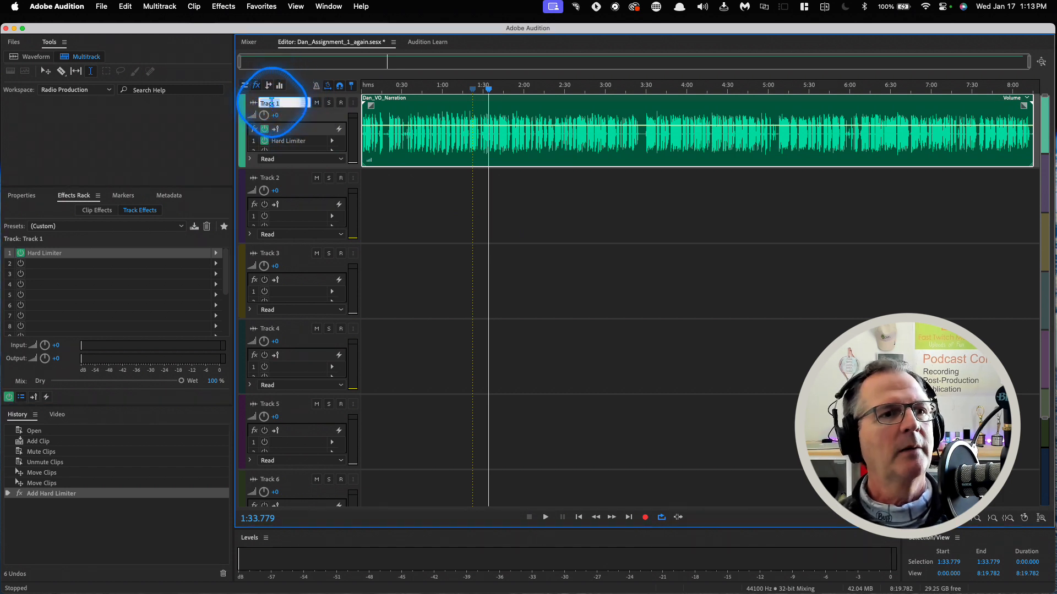
pyautogui.write('Dan')
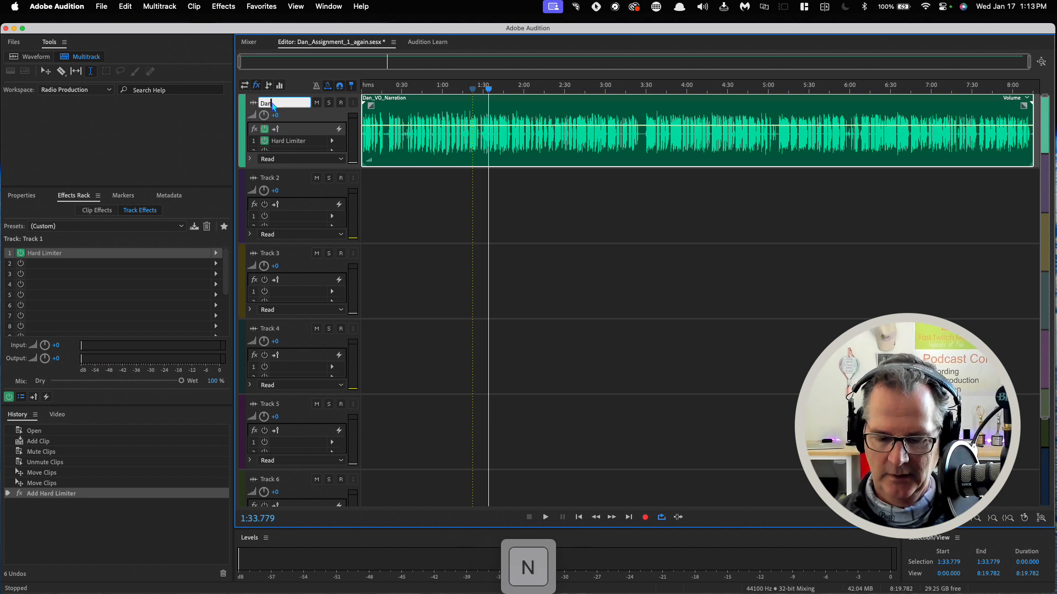
pyautogui.write('_VO')
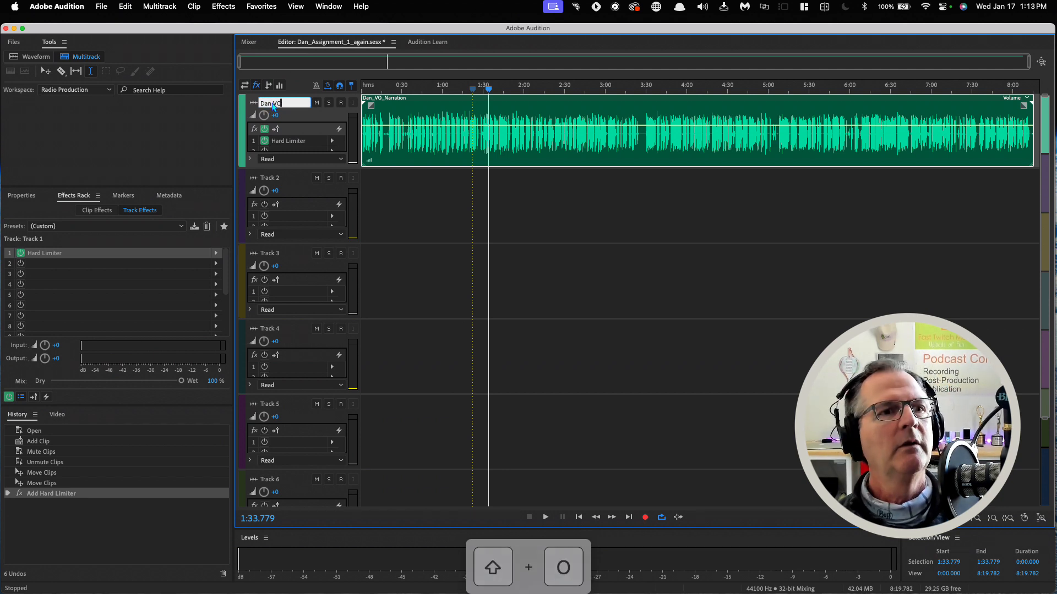
pyautogui.click(407, 191)
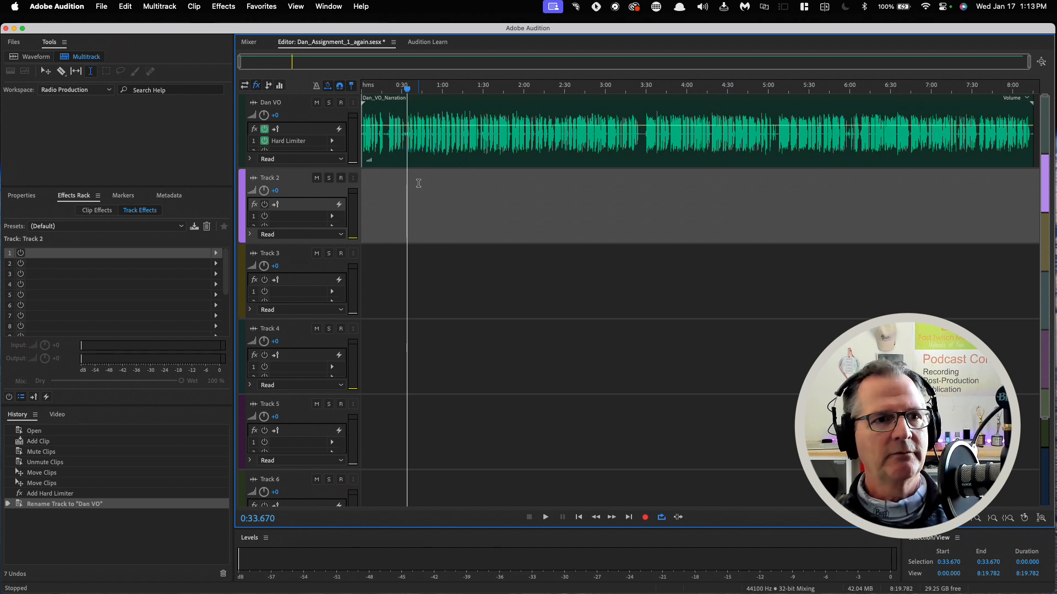
# Play the long pause near the start of the narration from 0:16.000 to about 0:21.692.
pyautogui.click(381, 112)
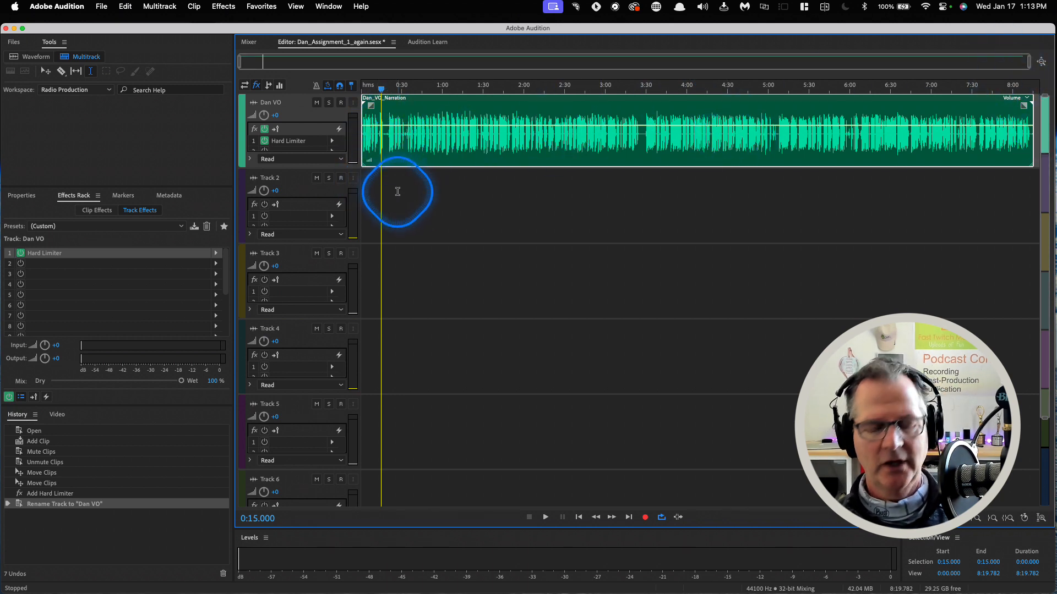
pyautogui.press('=')
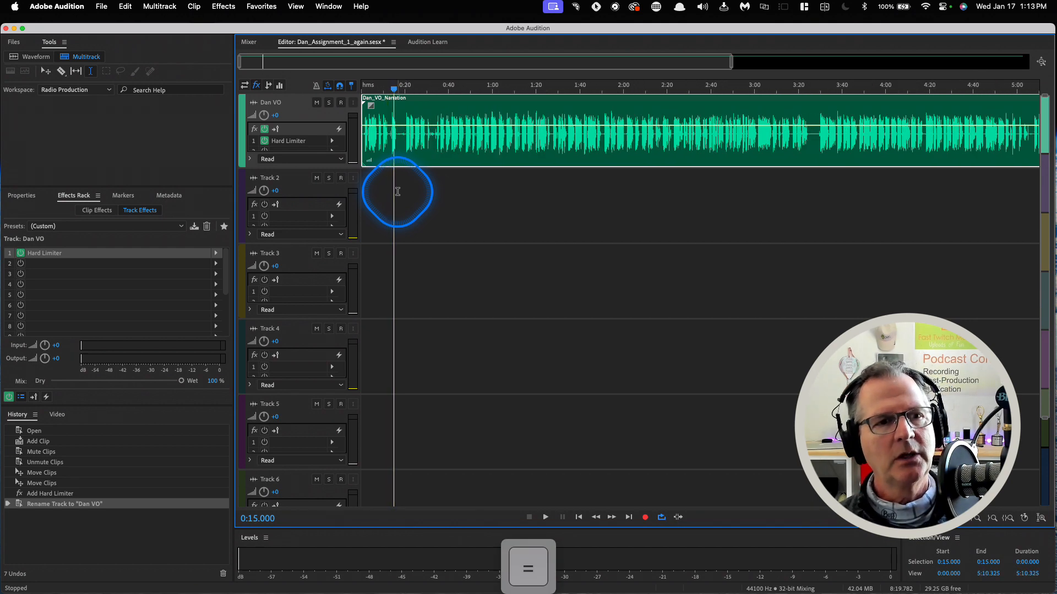
pyautogui.press('=')
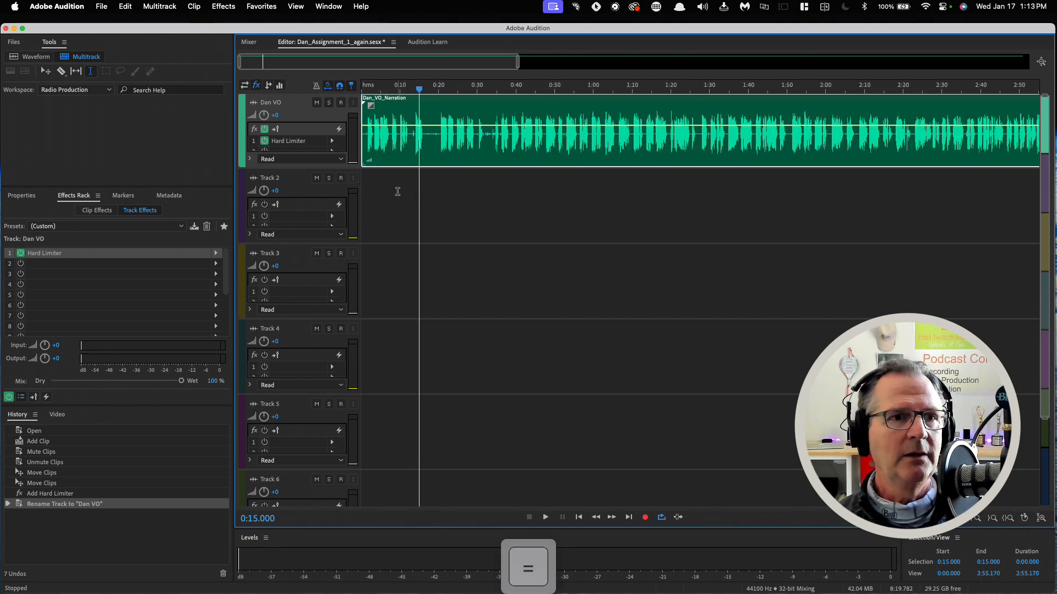
pyautogui.press('=')
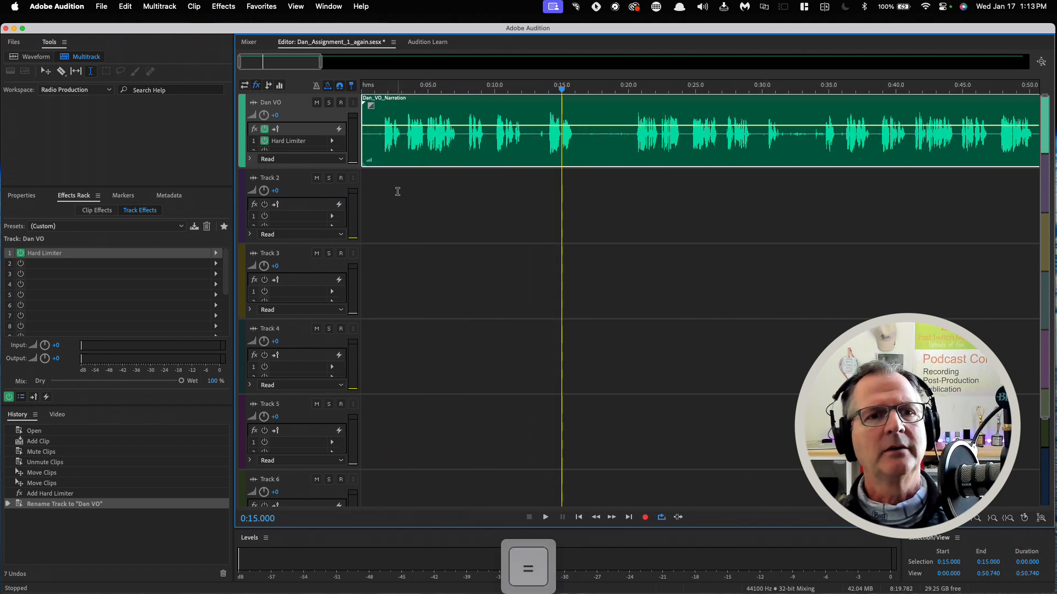
pyautogui.click(576, 110)
pyautogui.press('space')
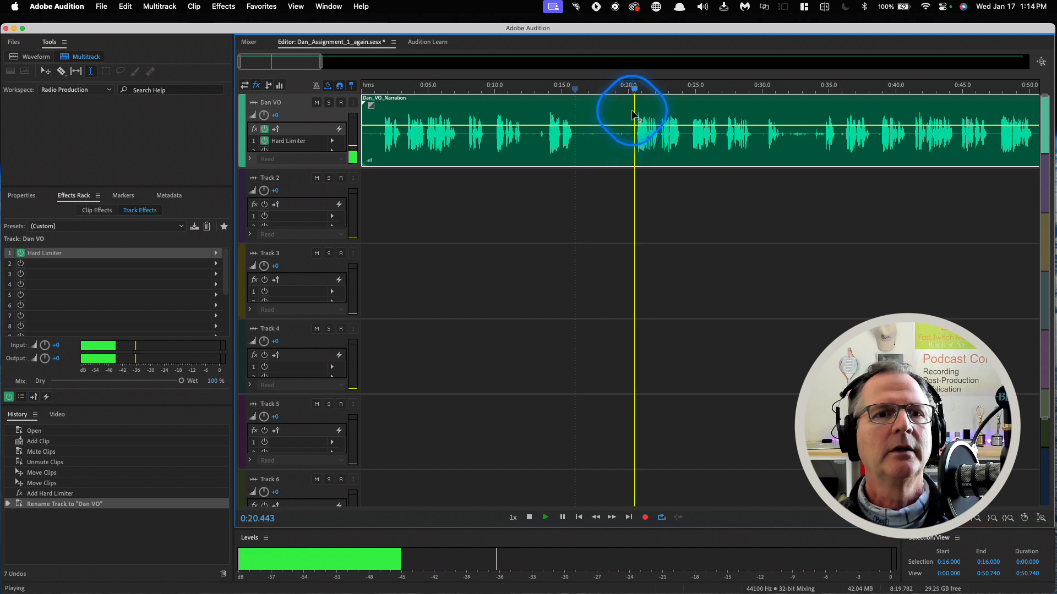
pyautogui.press('space')
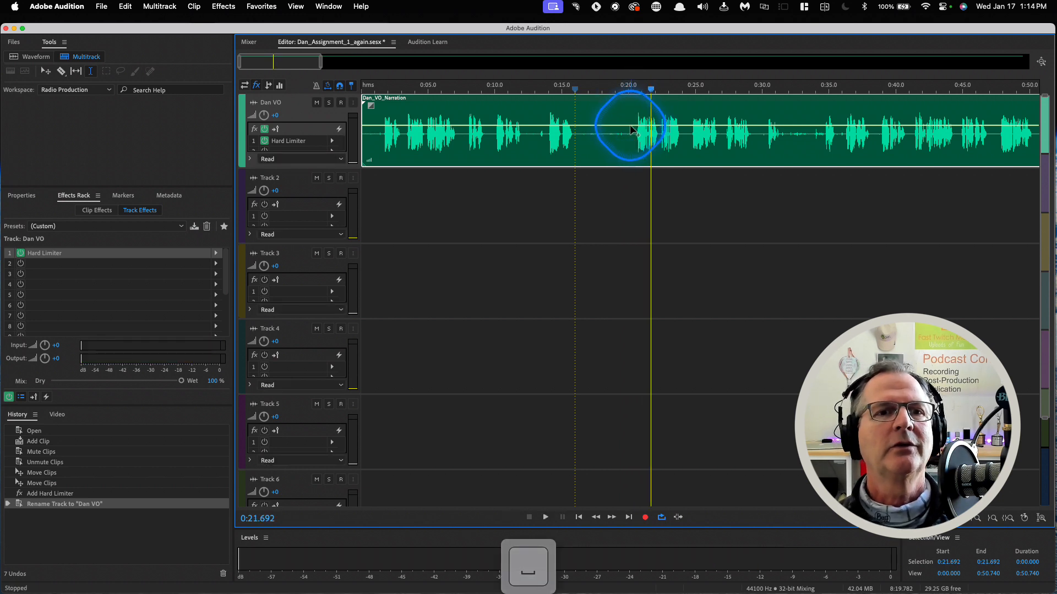
pyautogui.moveTo(628, 113); pyautogui.dragTo(582, 123)
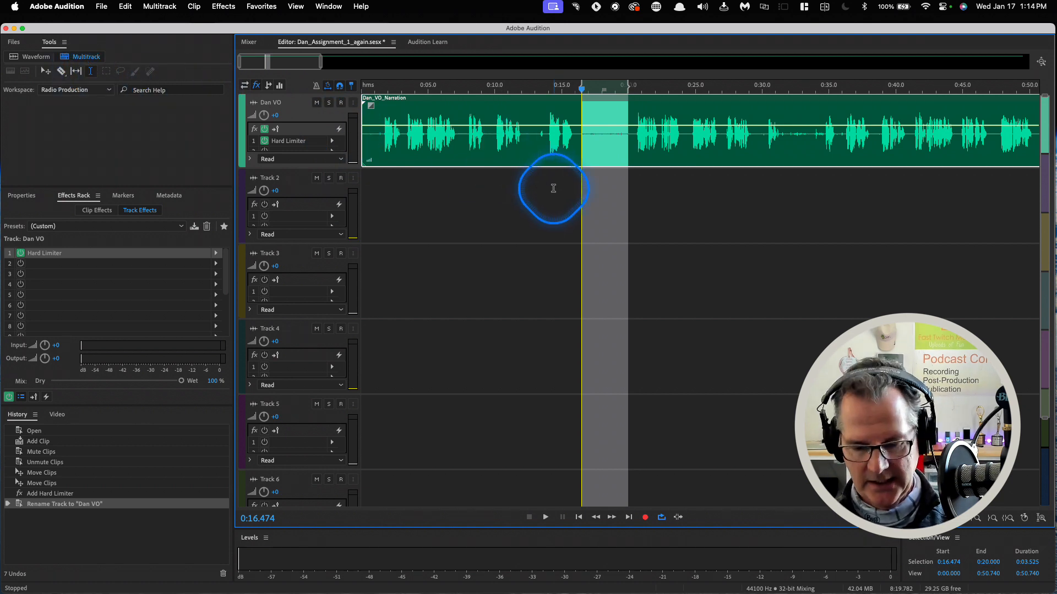
pyautogui.press('t')
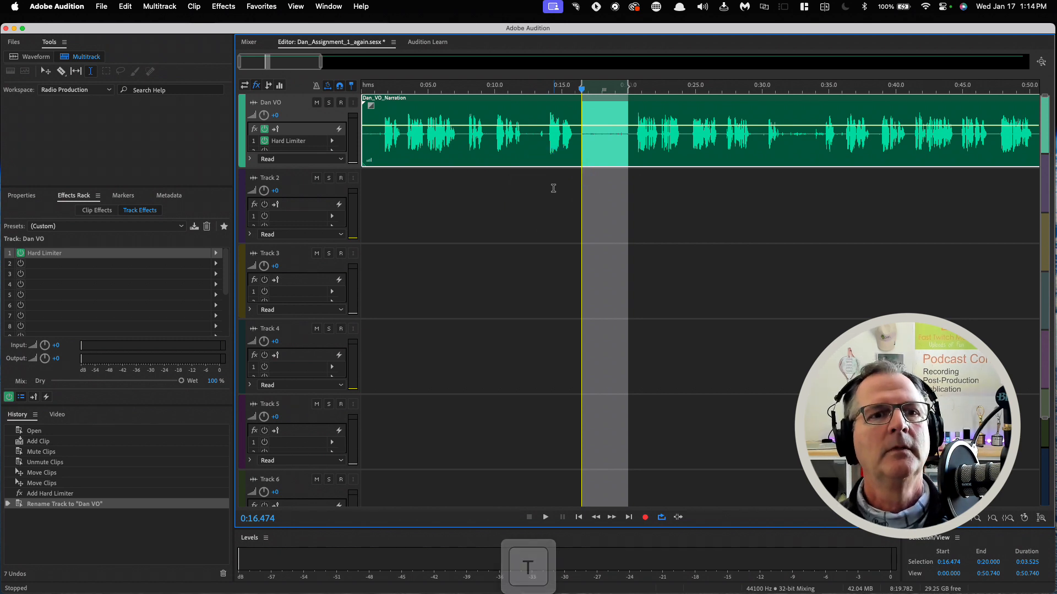
pyautogui.click(645, 203)
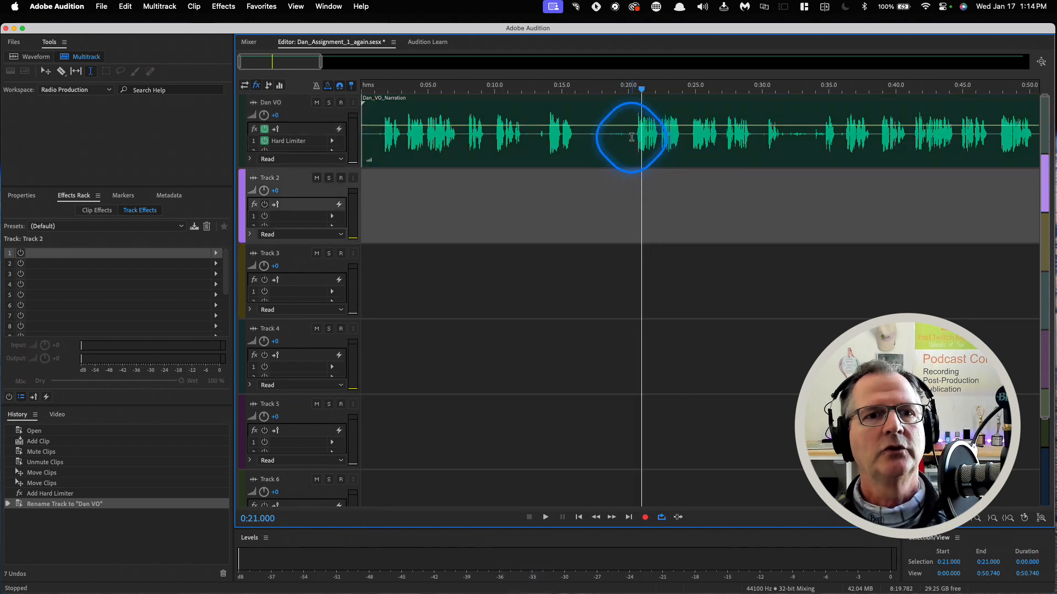
# Select the narration's long pause from 0:16.597 to 0:20.000 and audition it with loop playback on.
pyautogui.moveTo(628, 137); pyautogui.dragTo(583, 137)
pyautogui.press('space')
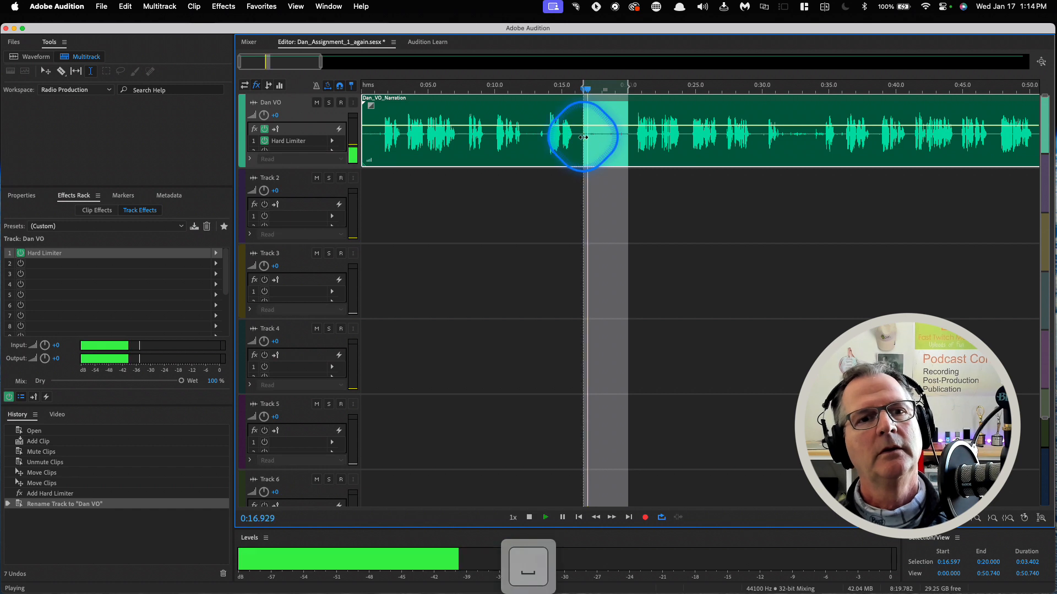
pyautogui.press('space')
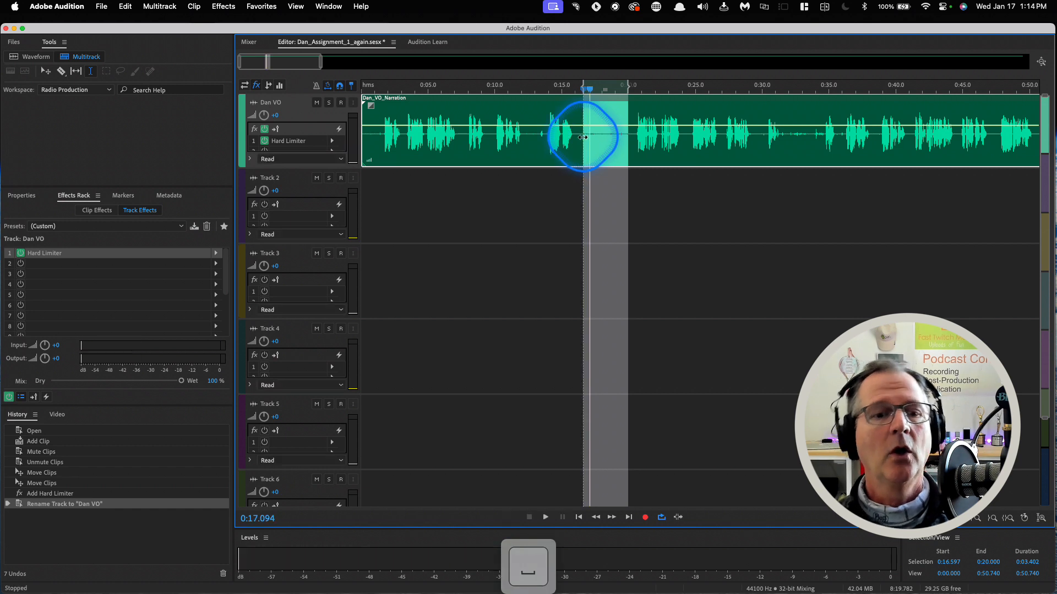
pyautogui.click(661, 518)
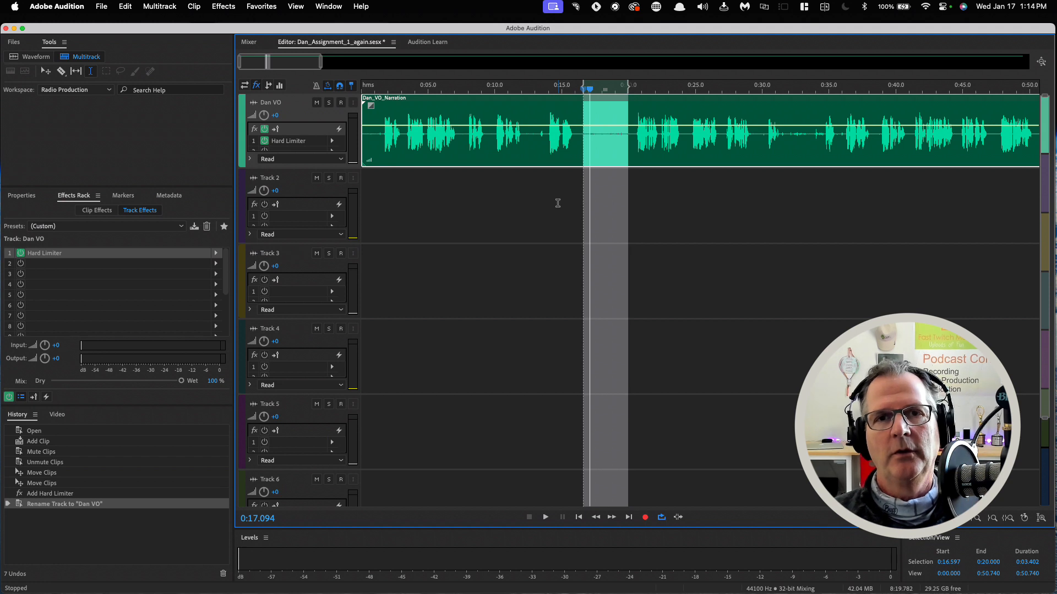
pyautogui.press('space')
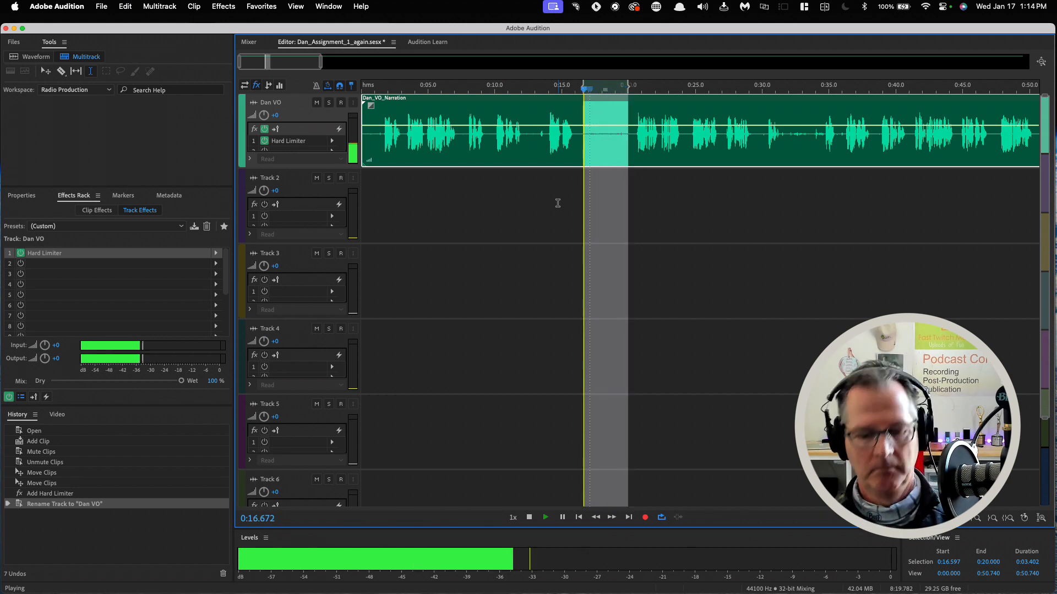
pyautogui.press('space')
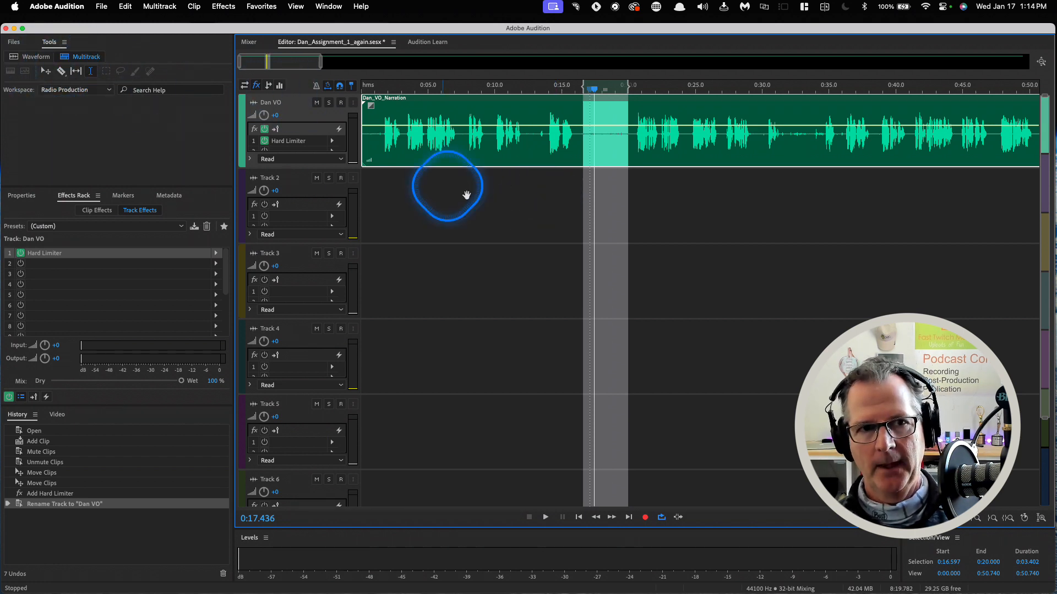
# Ripple delete the selected time from 0:16.597 to 0:20.000, and undo the deletion.
pyautogui.press('shift')
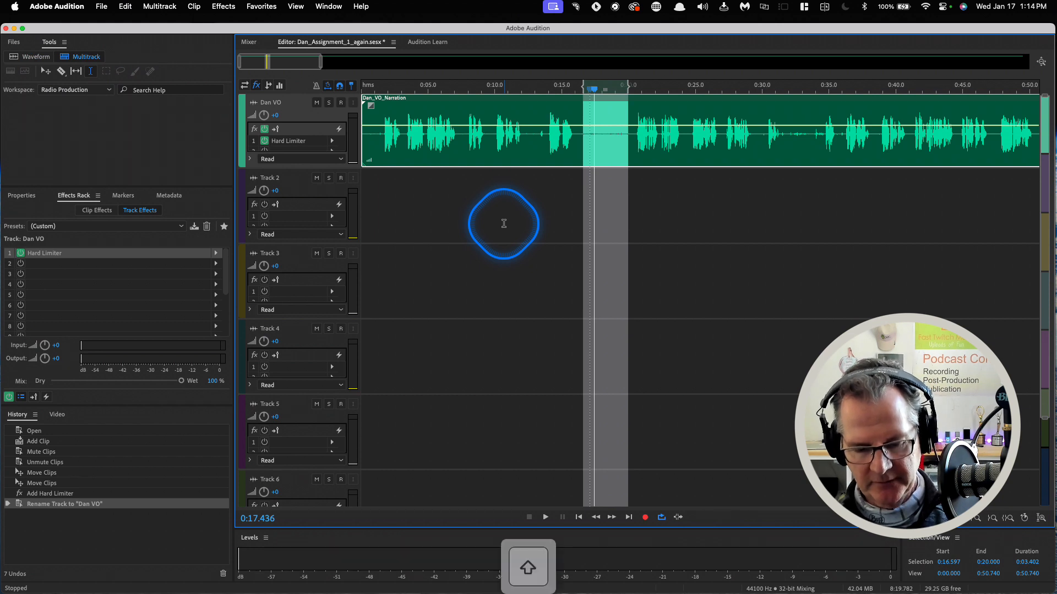
pyautogui.press('shift+super')
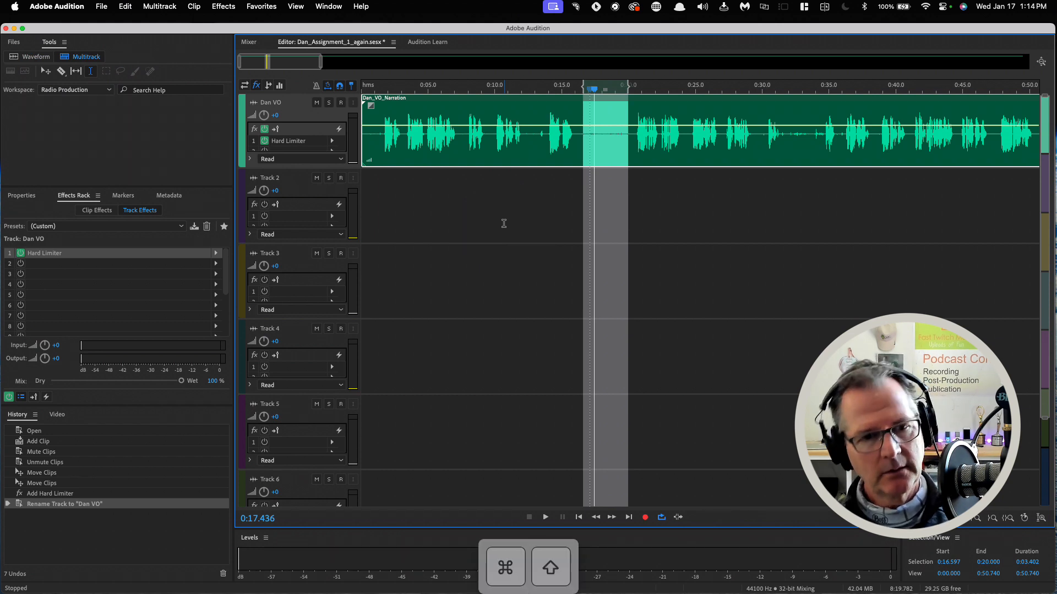
pyautogui.press('super+shift+BackSpace')
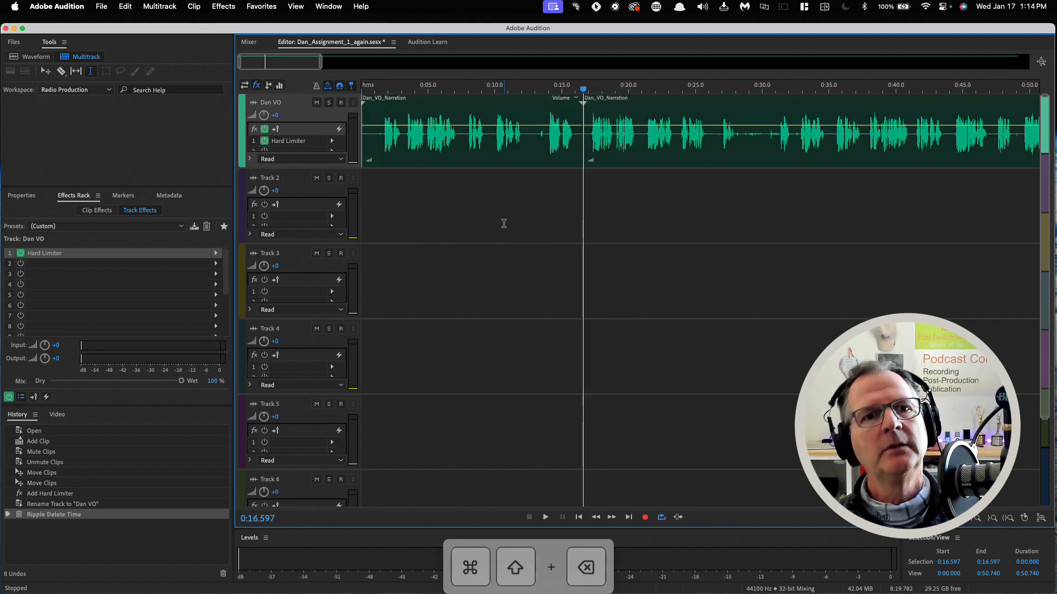
pyautogui.click(537, 225)
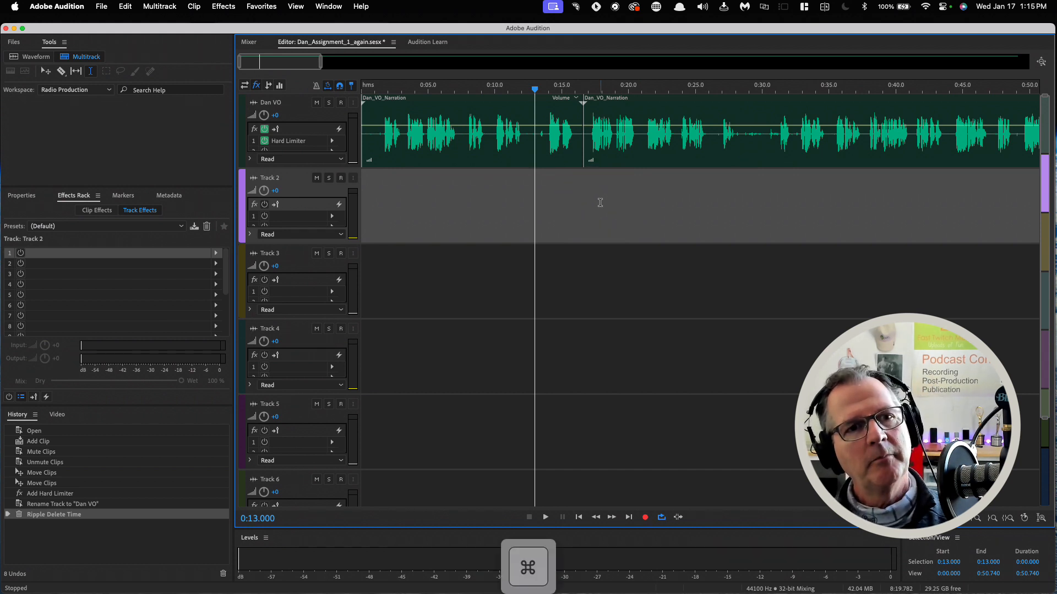
pyautogui.press('super+z')
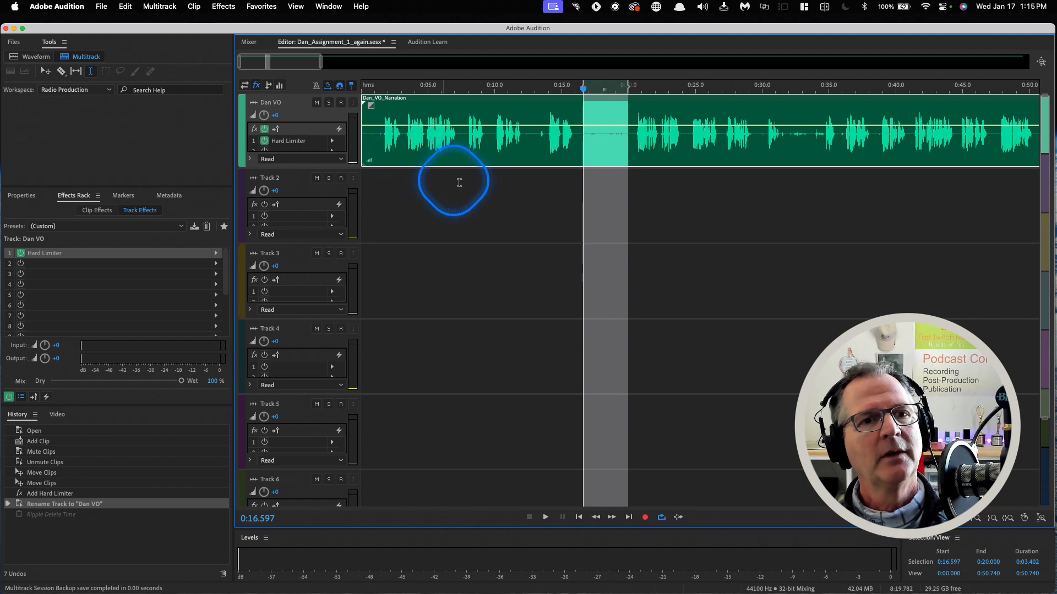
# Split the narration clip with the Razor tool at about 0:16, where the long pause begins.
pyautogui.click(503, 201)
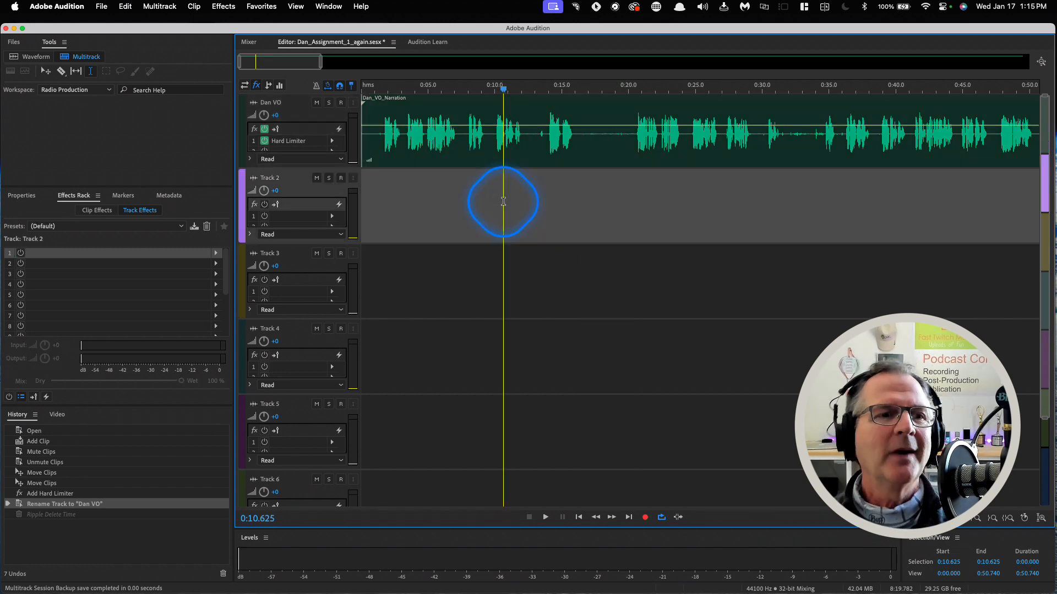
pyautogui.click(61, 71)
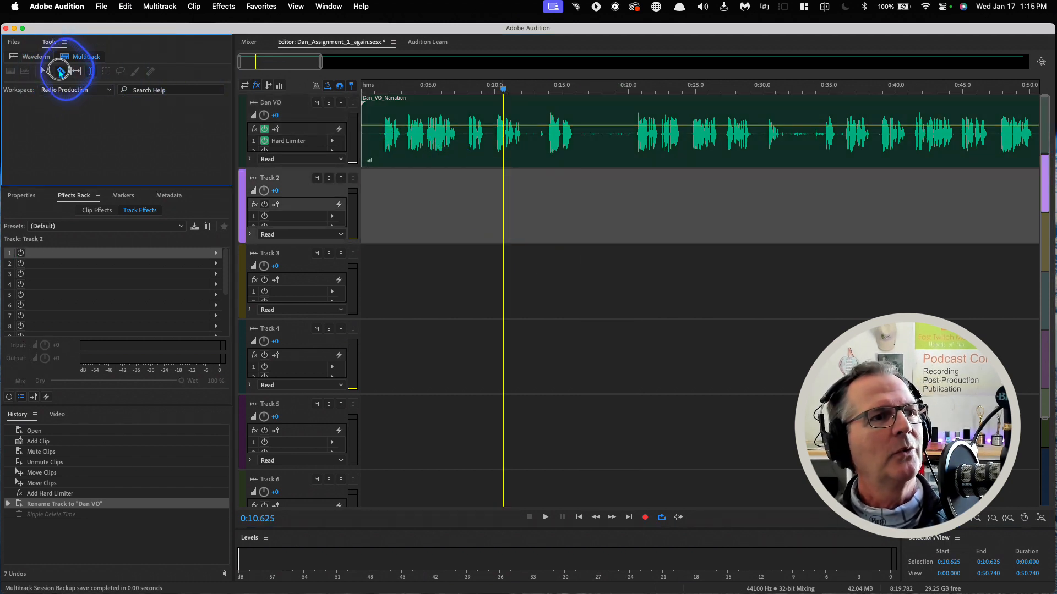
pyautogui.click(578, 121)
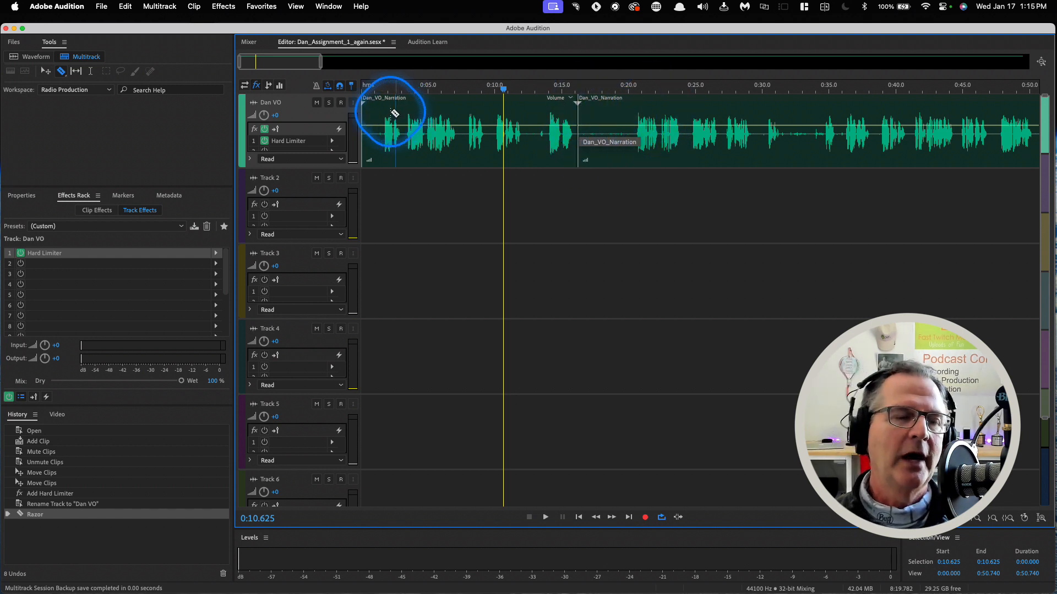
# Trim the pause off the start of the second narration clip, butt it against the first at about 0:16 and play the join.
pyautogui.click(45, 71)
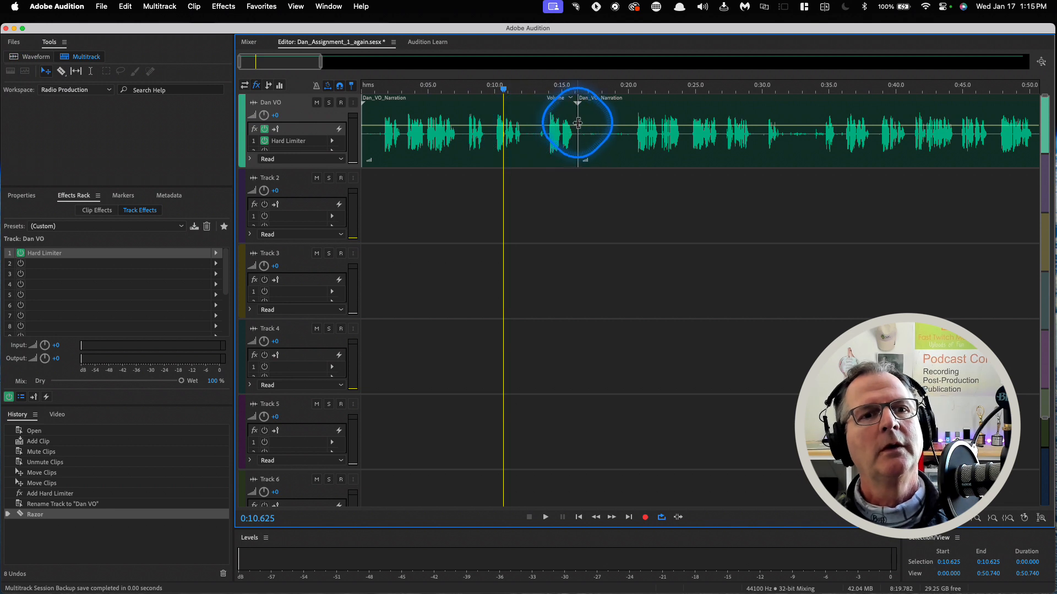
pyautogui.moveTo(578, 124); pyautogui.dragTo(604, 112)
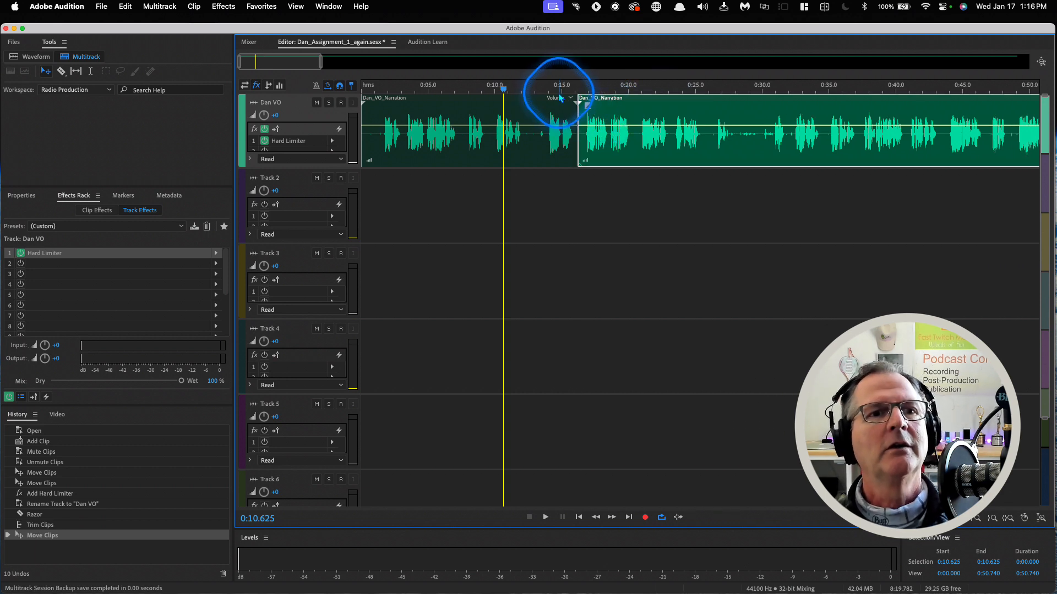
pyautogui.click(553, 88)
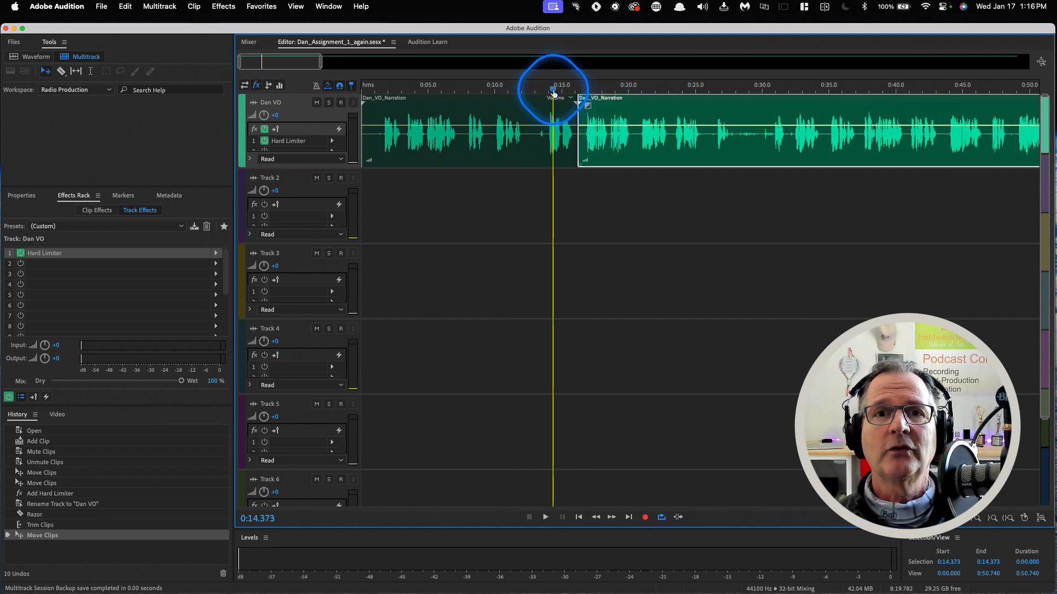
pyautogui.press('space')
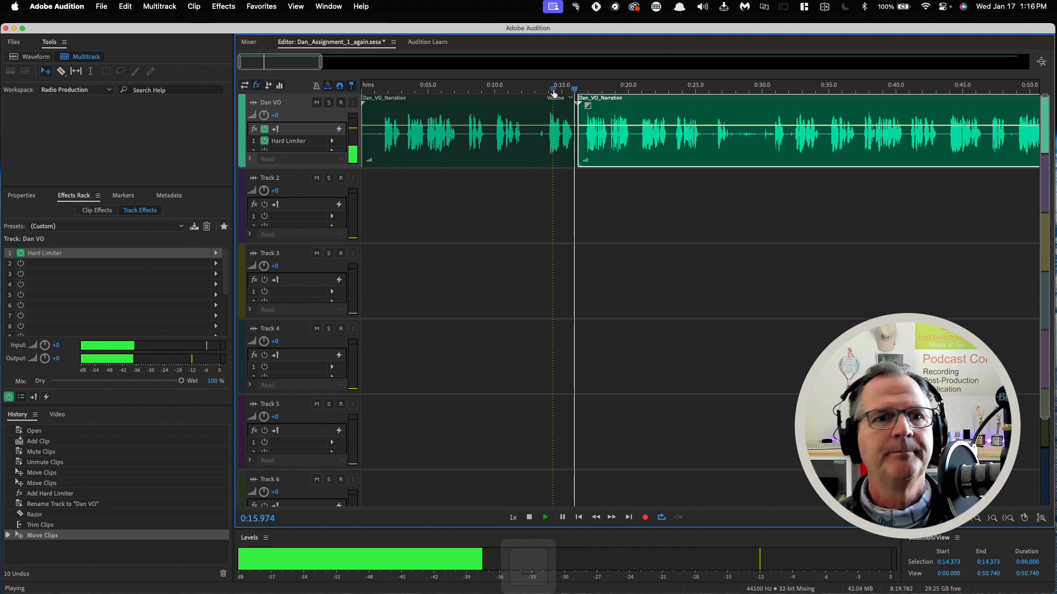
pyautogui.press('space')
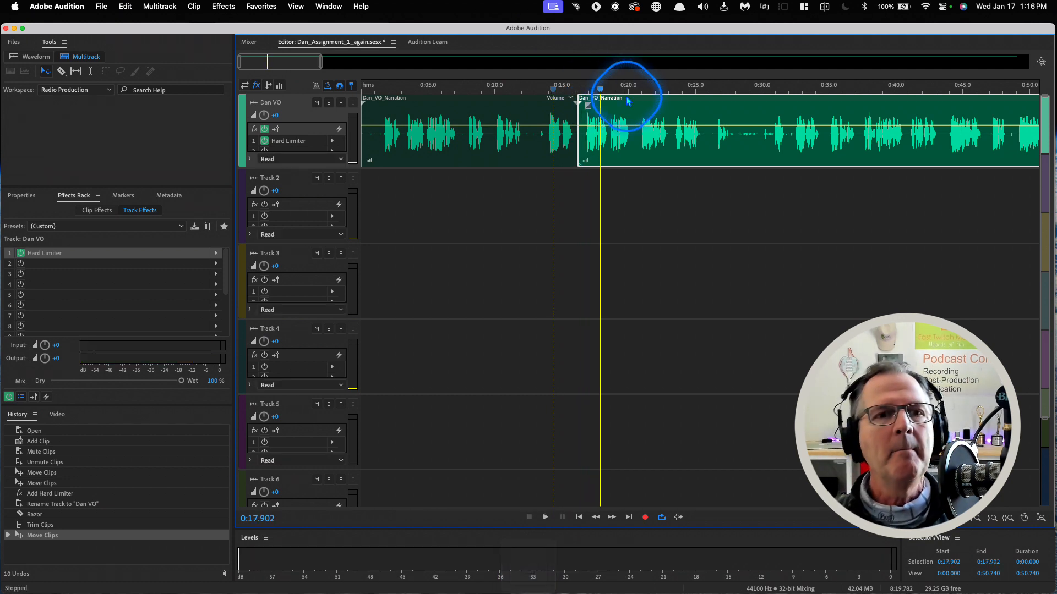
# Move the second narration clip to start at about 0:18.3, leaving a gap of about two seconds, and play across the gap from 0:14.126.
pyautogui.moveTo(628, 99); pyautogui.dragTo(656, 94)
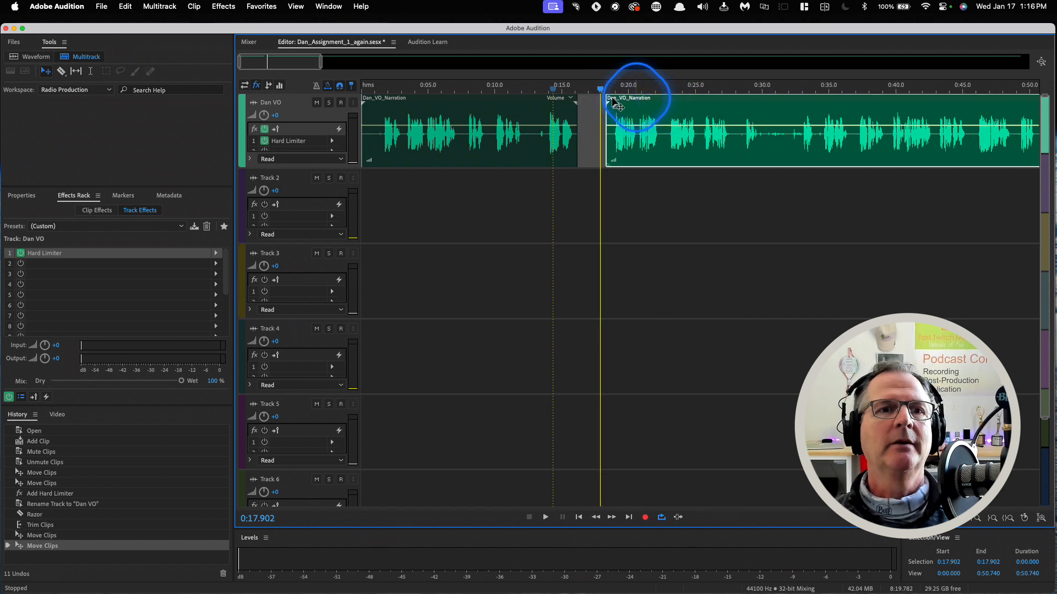
pyautogui.click(550, 91)
pyautogui.press('space')
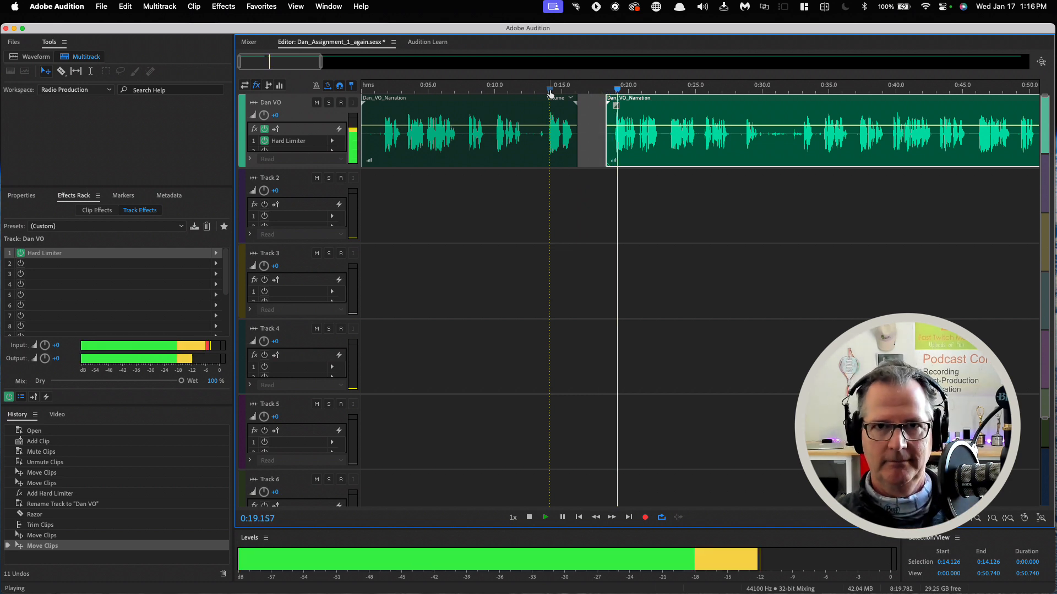
pyautogui.press('space')
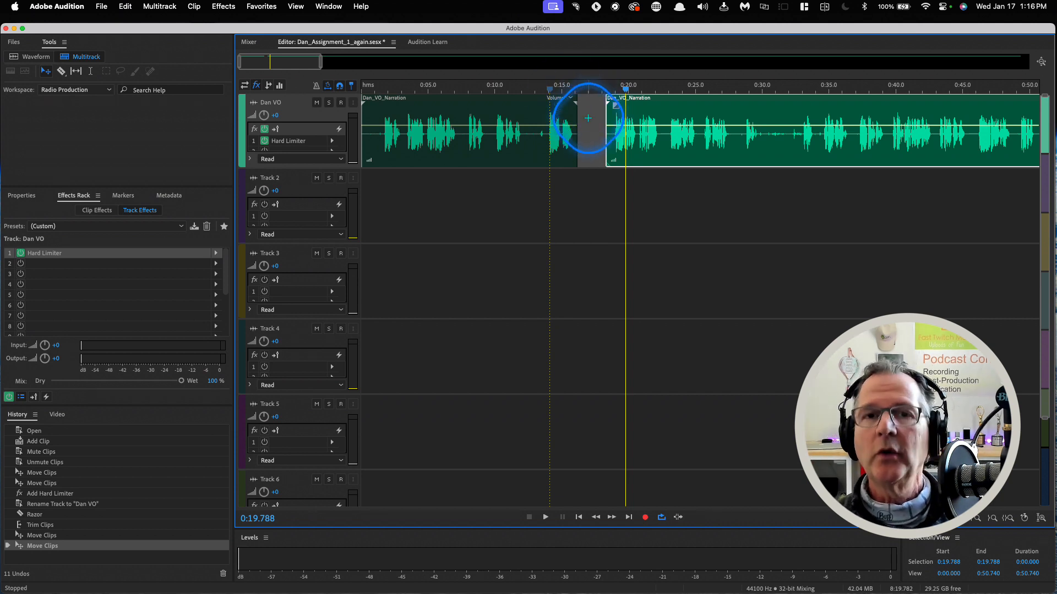
pyautogui.click(551, 91)
pyautogui.press('space')
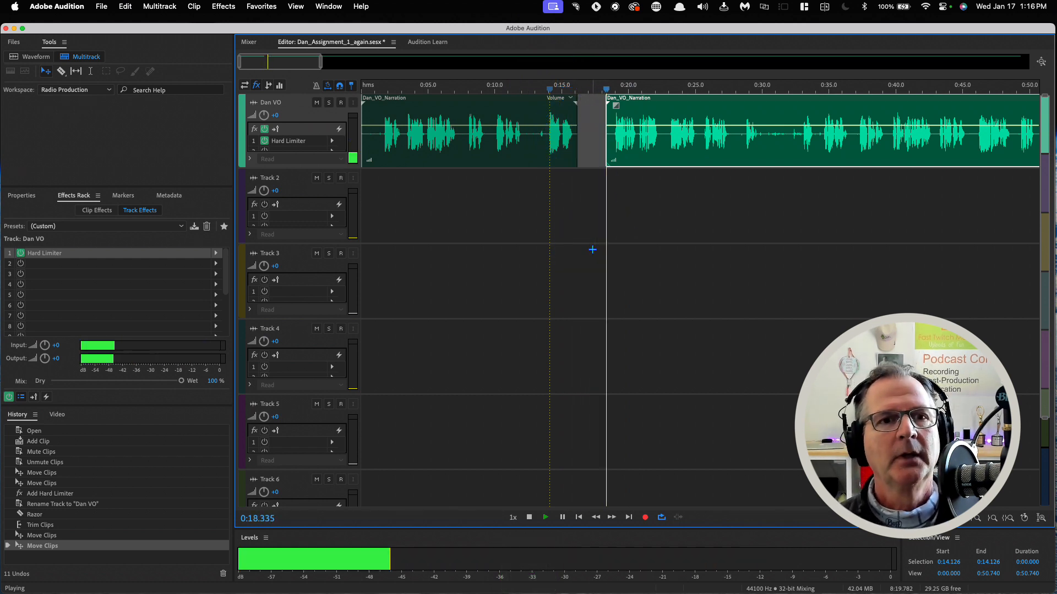
pyautogui.press('space')
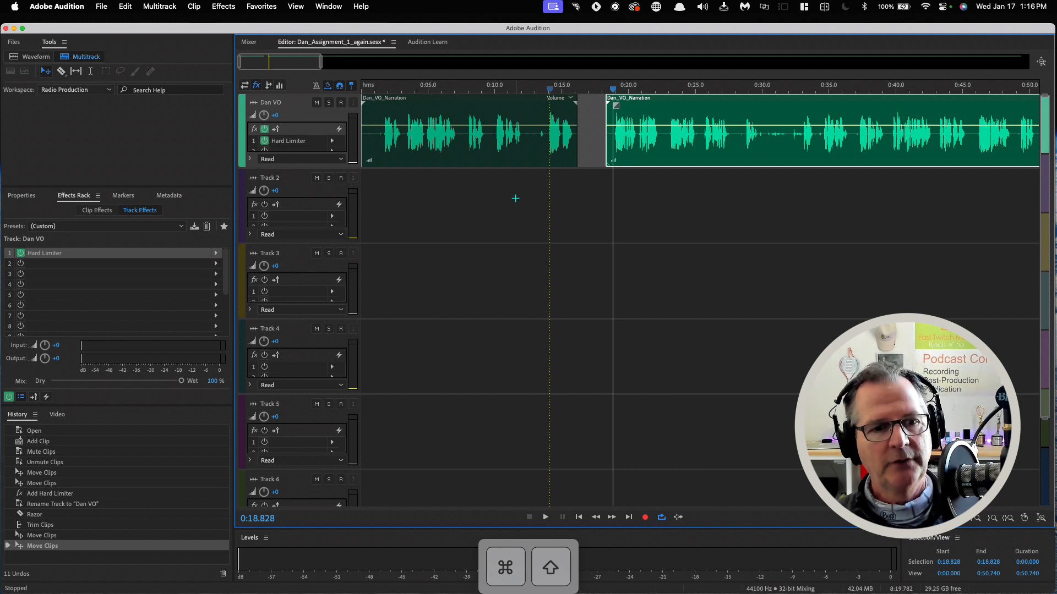
# Play the quiet passage in the second narration clip from 0:29.200 to about 0:33.858.
pyautogui.press('super+shift+BackSpace')
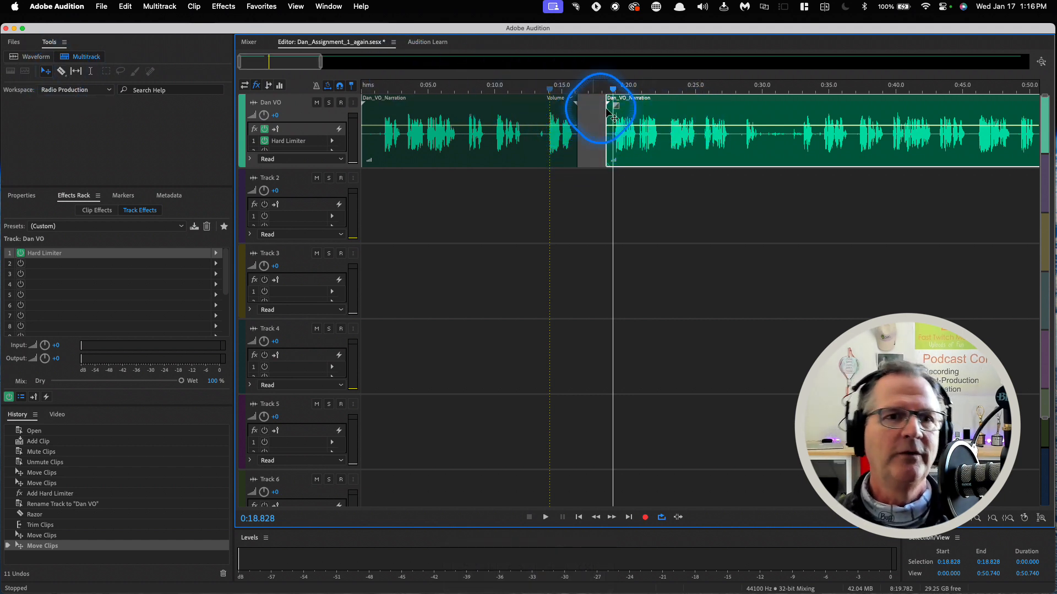
pyautogui.click(528, 90)
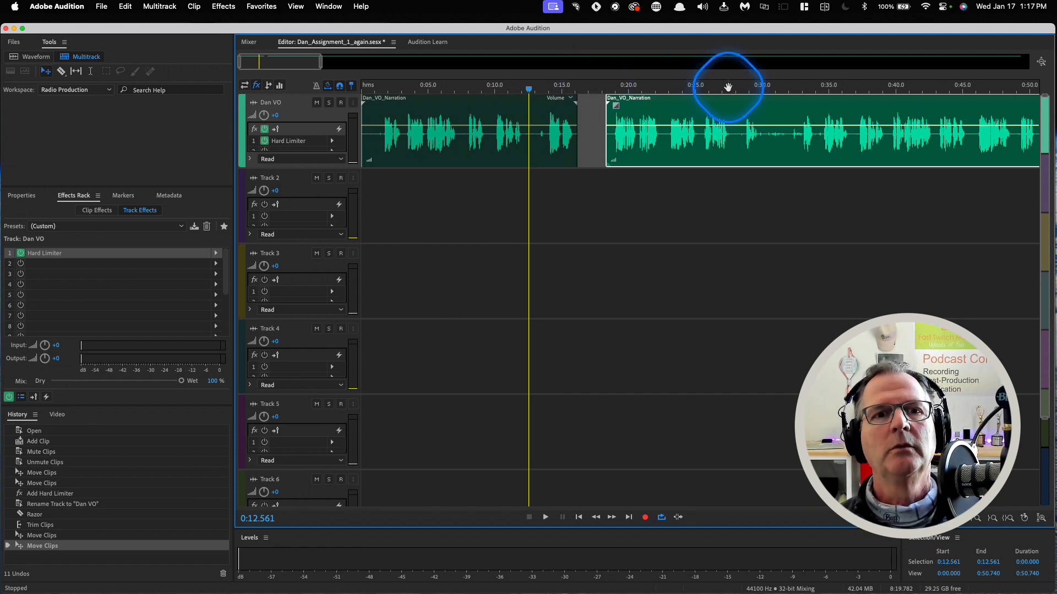
pyautogui.click(752, 88)
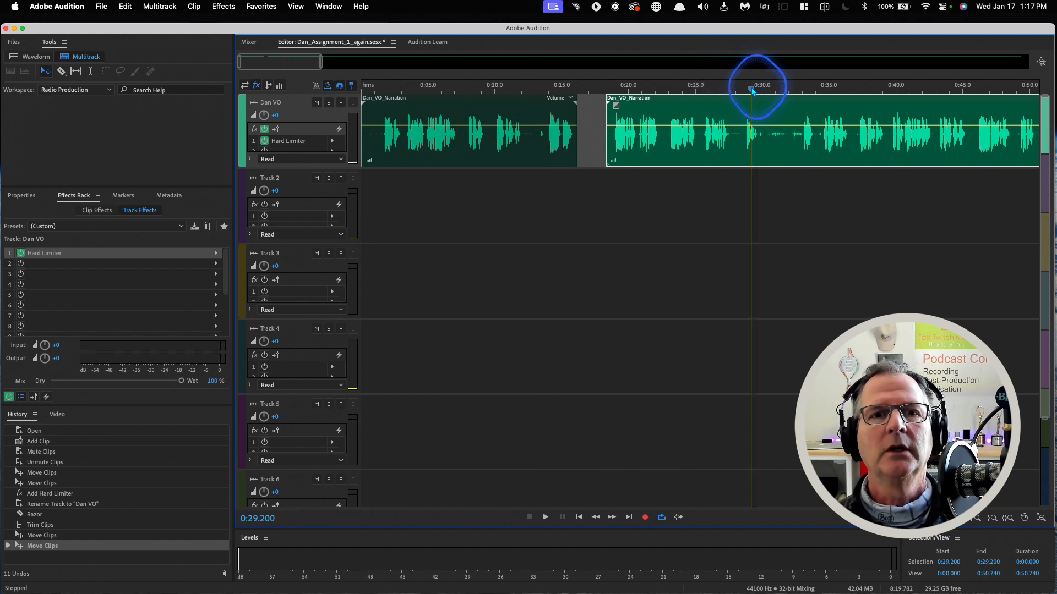
pyautogui.press('space')
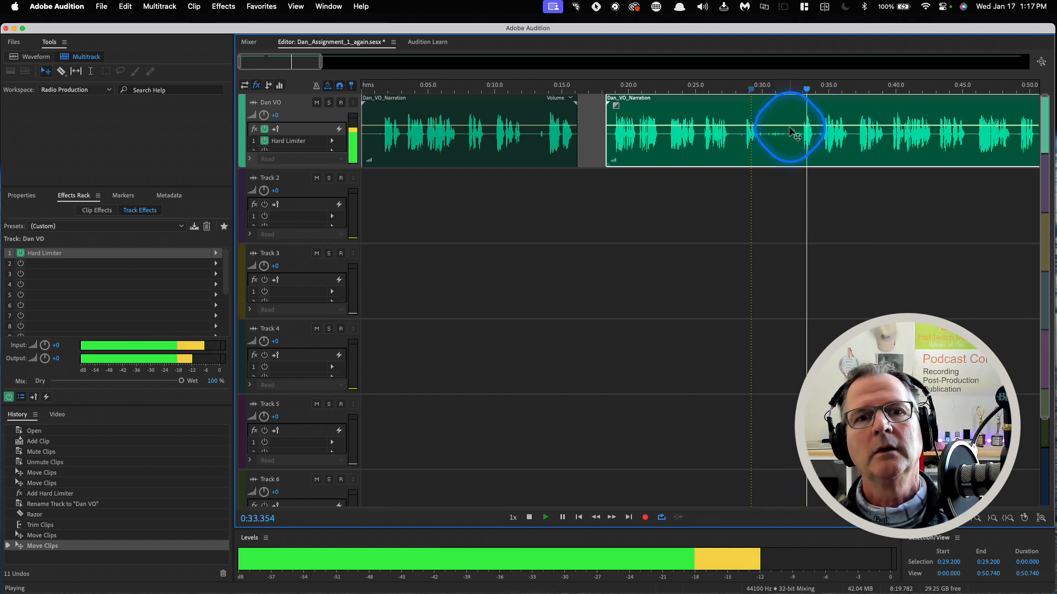
pyautogui.press('space')
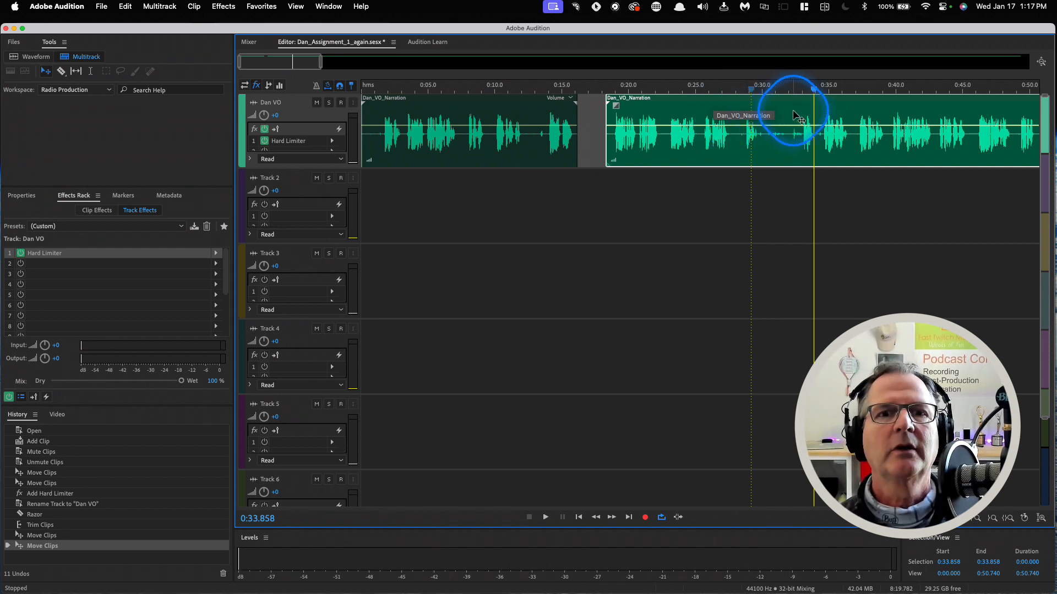
# Select the quiet passage in the second narration clip from 0:29.694 to 0:33.000 with the Time Selection tool and audition it.
pyautogui.click(91, 72)
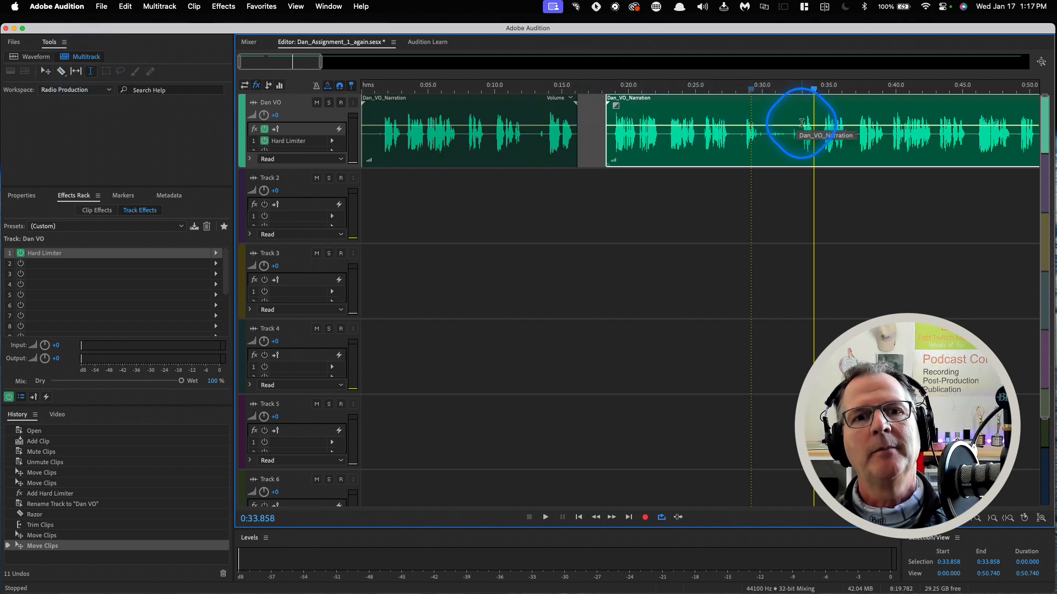
pyautogui.moveTo(802, 122); pyautogui.dragTo(756, 122)
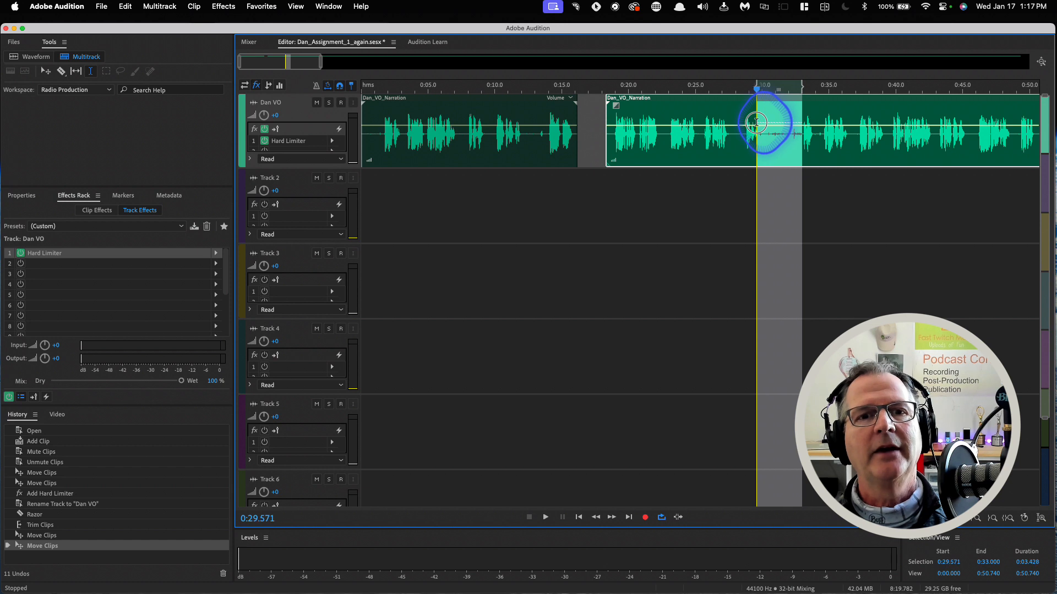
pyautogui.press('space')
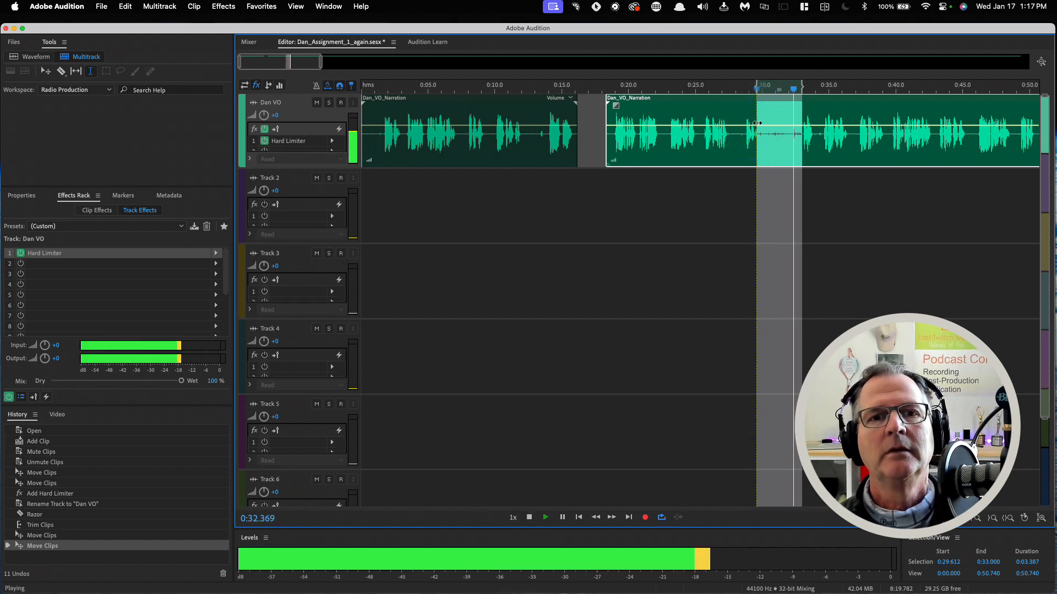
pyautogui.press('space')
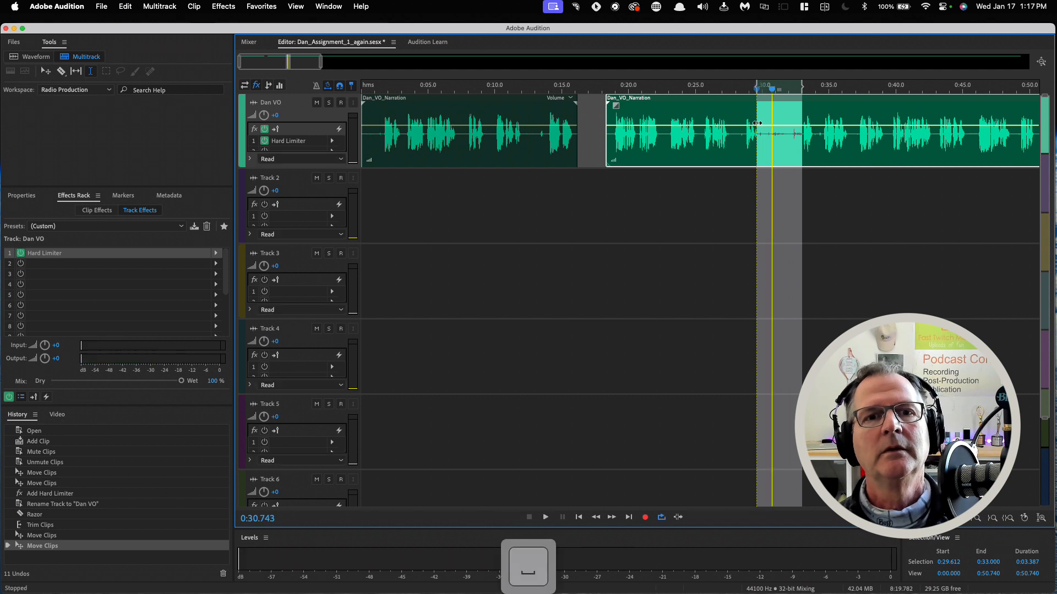
pyautogui.moveTo(757, 122); pyautogui.dragTo(758, 123)
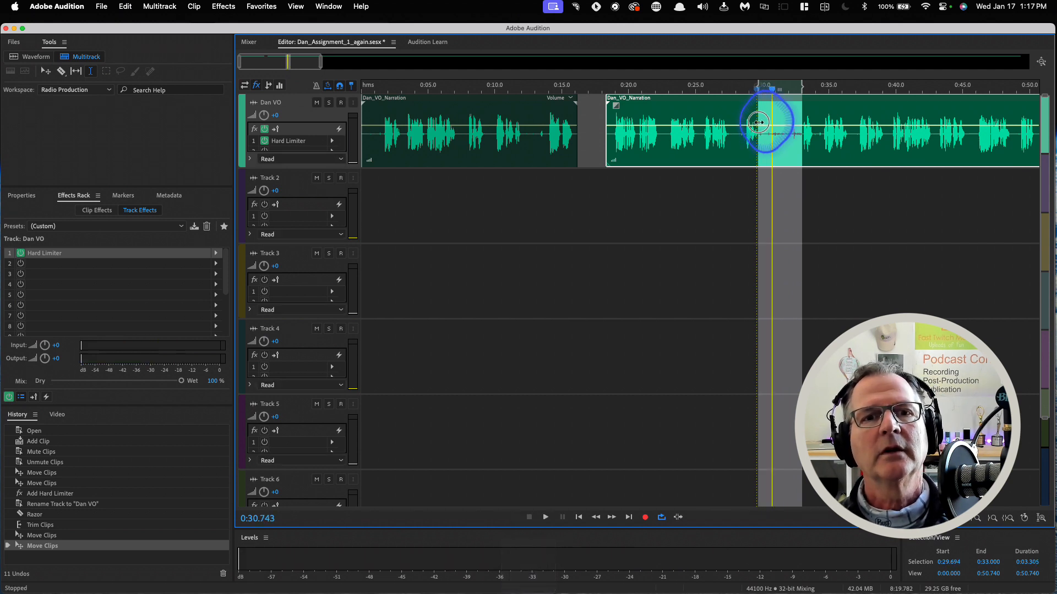
pyautogui.press('space')
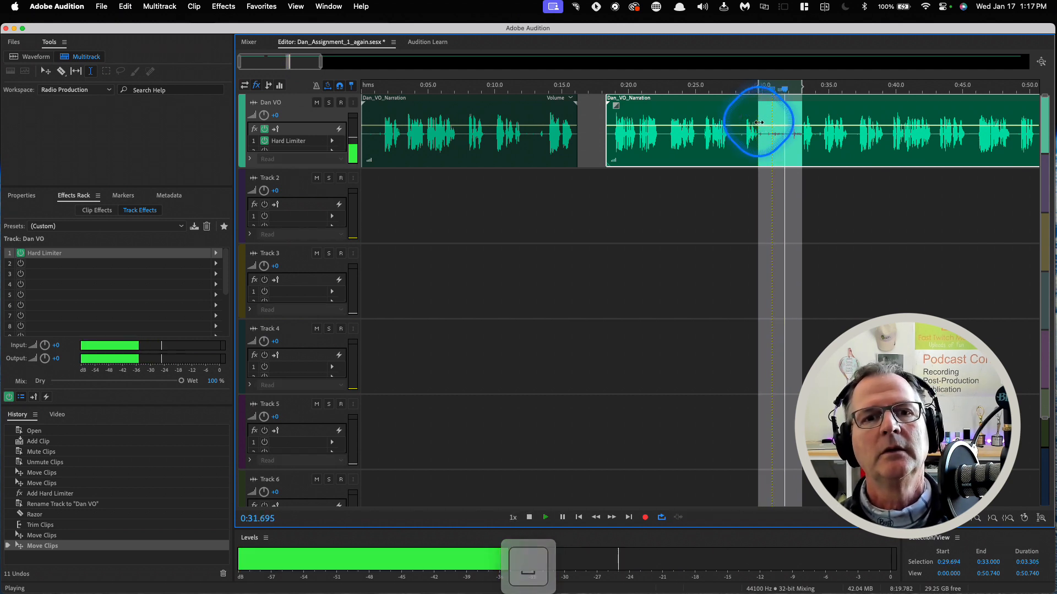
pyautogui.press('space')
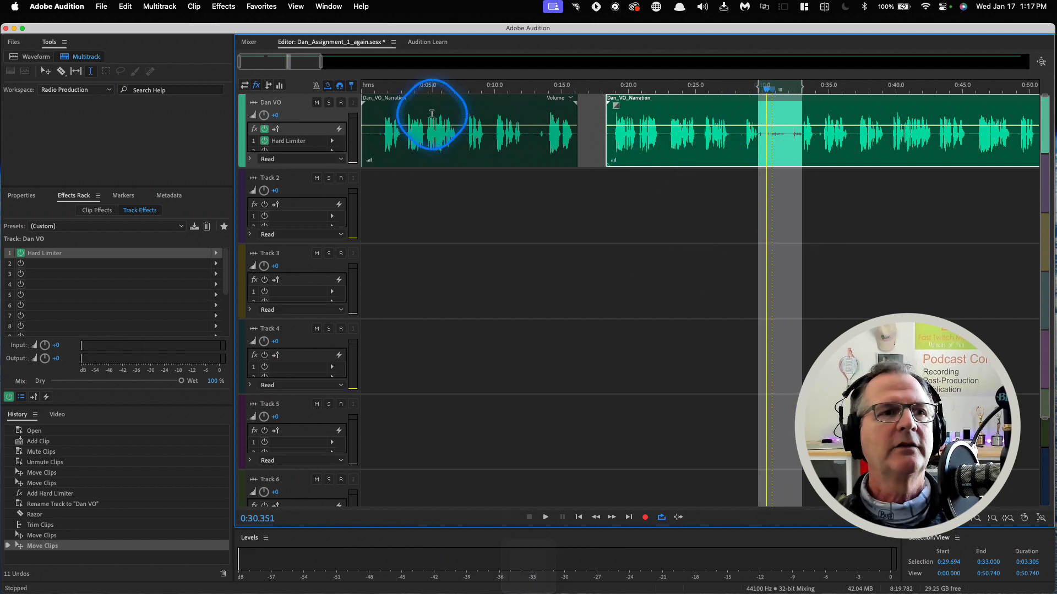
# Silence the selected time in the second narration clip and play the passage from 0:28.500 to about 0:34.091.
pyautogui.click(194, 7)
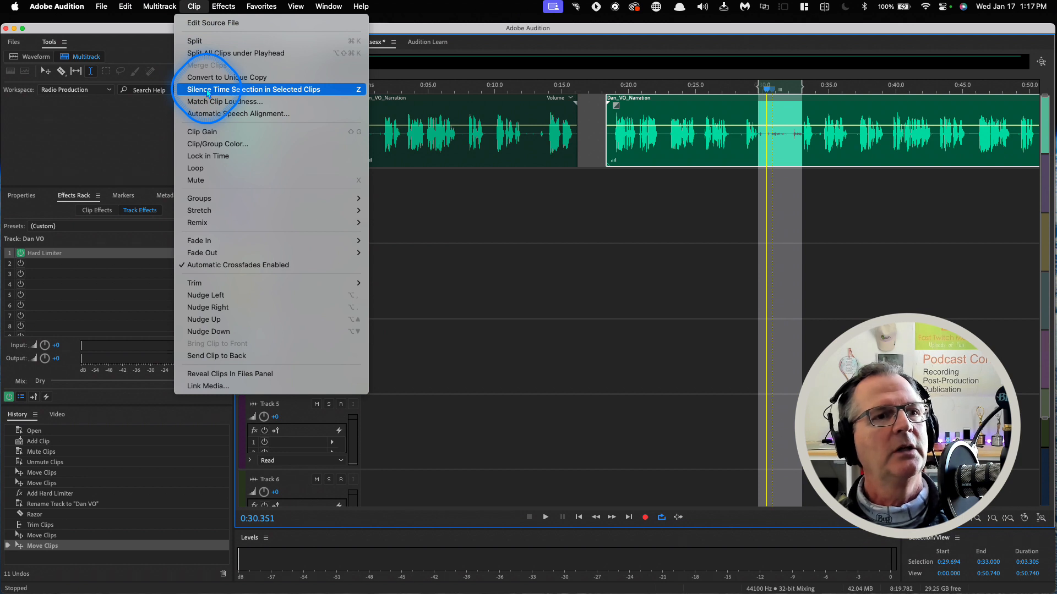
pyautogui.click(207, 92)
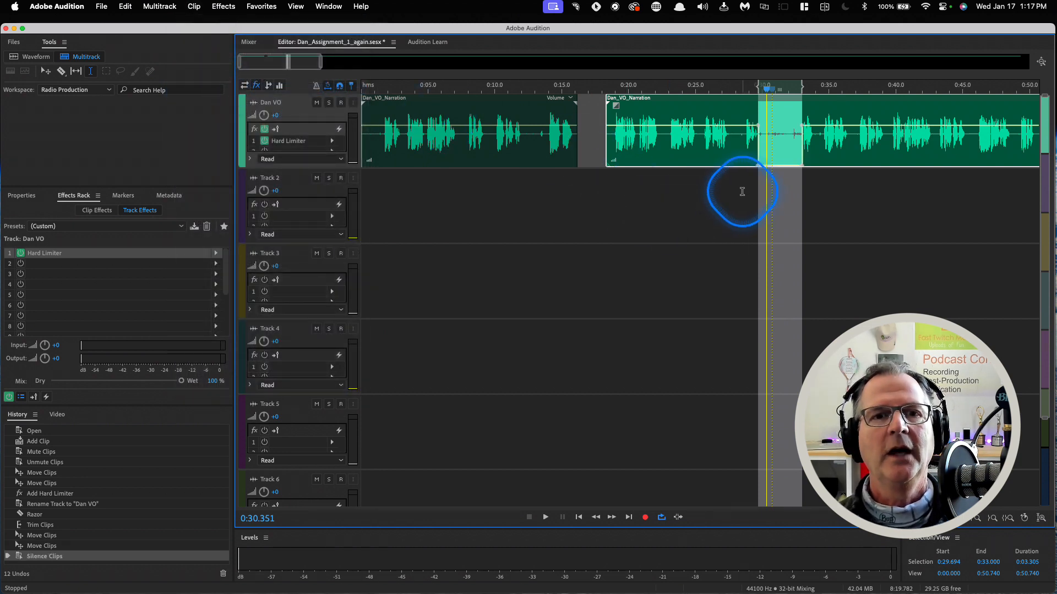
pyautogui.press('space')
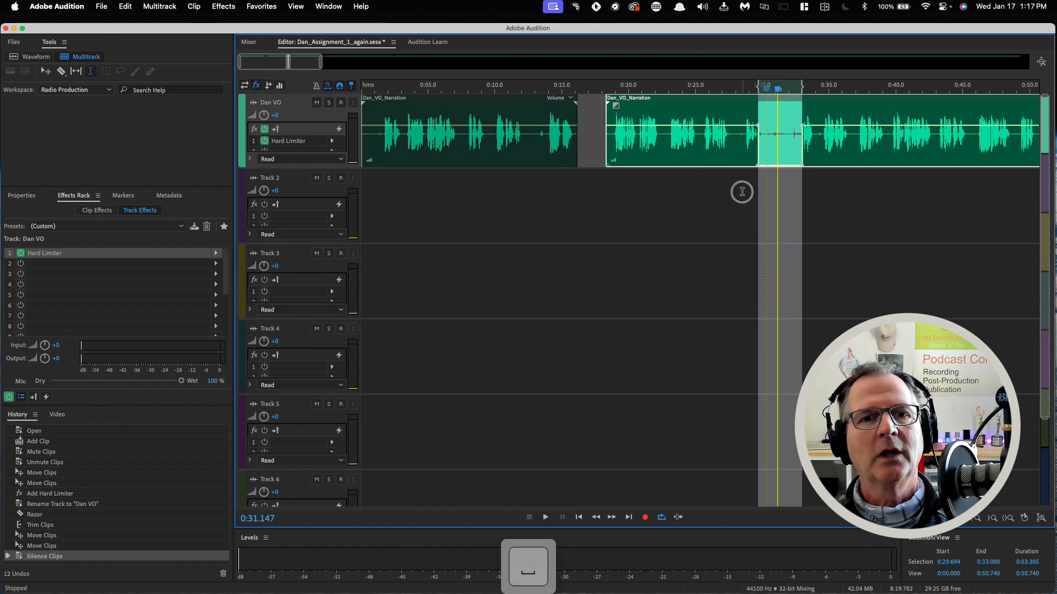
pyautogui.click(742, 191)
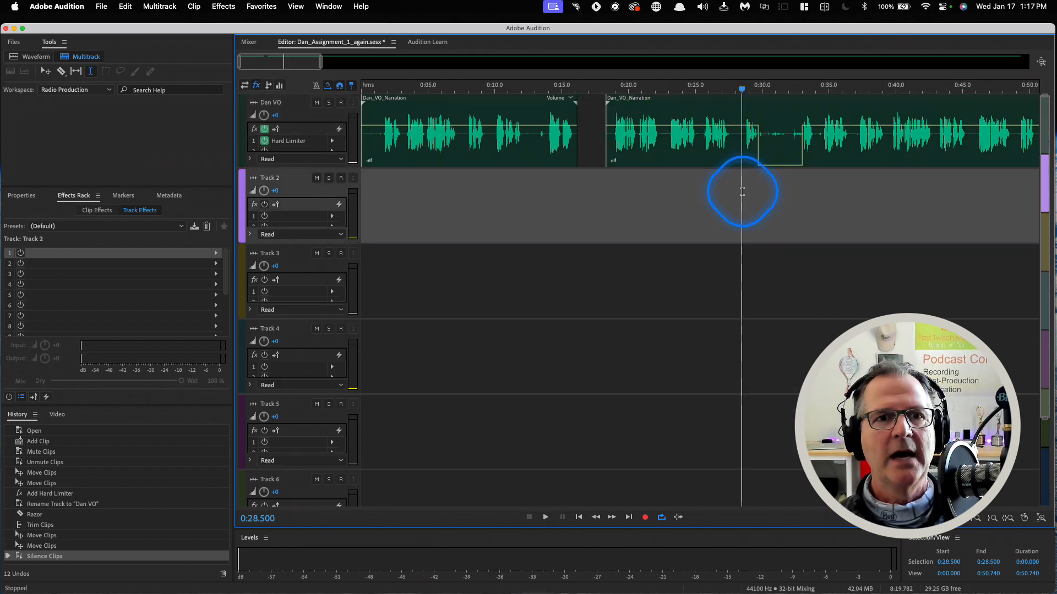
pyautogui.press('space')
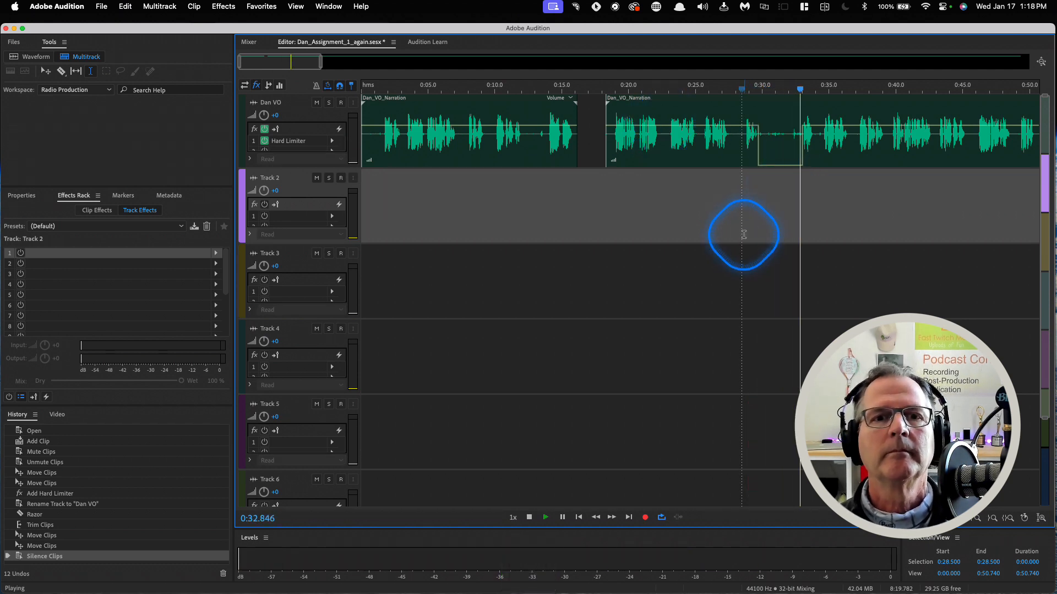
pyautogui.press('space')
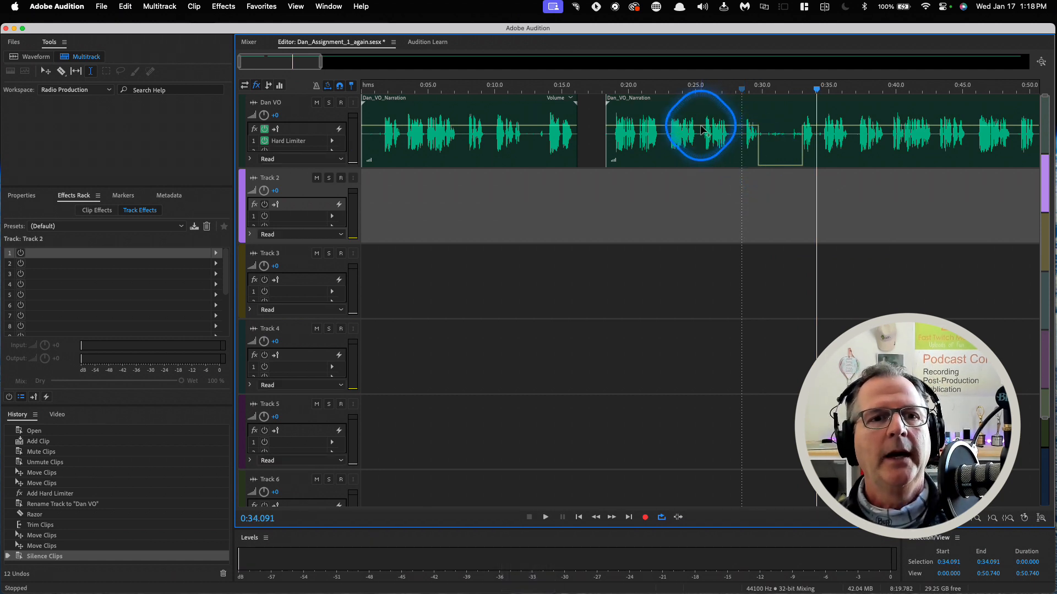
# Adjust the first narration clip's volume envelope slightly and play the clip from 0:13.000.
pyautogui.click(535, 127)
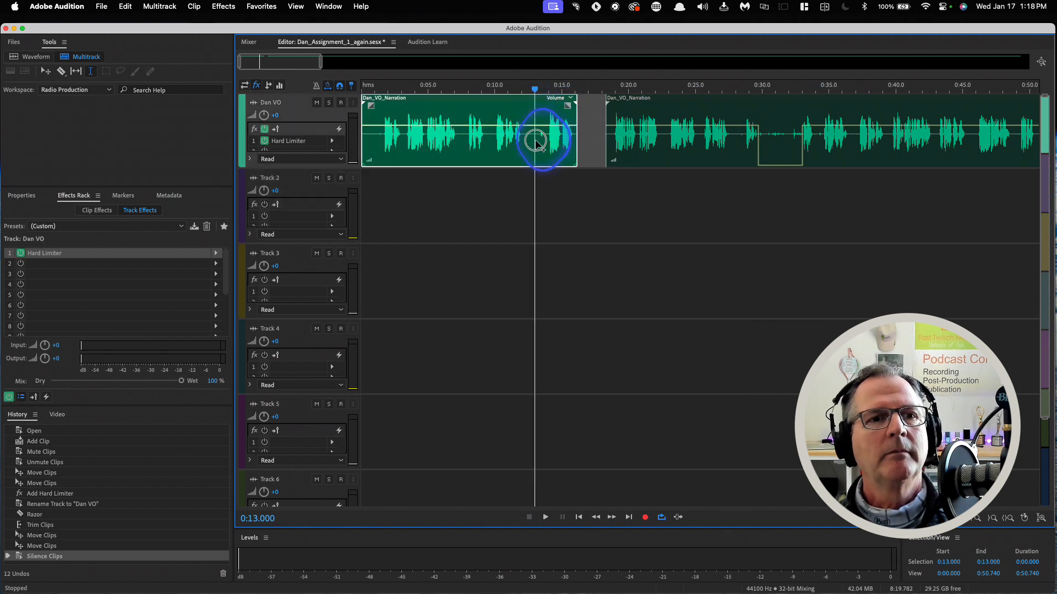
pyautogui.moveTo(533, 126)
pyautogui.mouseDown()
pyautogui.moveTo(530, 162)
pyautogui.moveTo(530, 125)
pyautogui.mouseUp()
pyautogui.press('space')
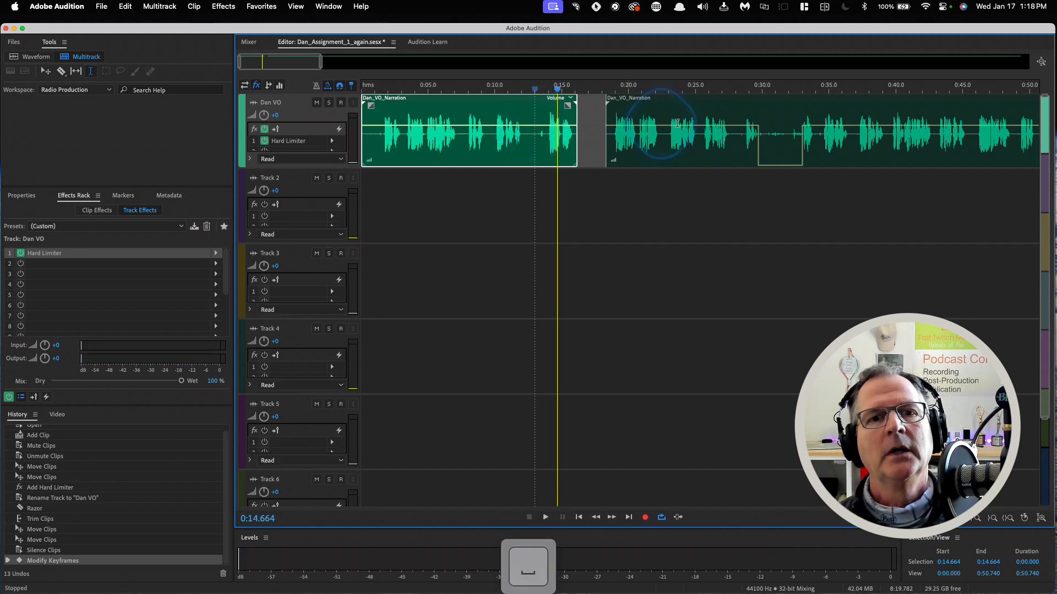
# Add two volume keyframes at about 0:35 and 0:36 in the second narration clip, and lower the second to about -12.1 dB.
pyautogui.click(832, 131)
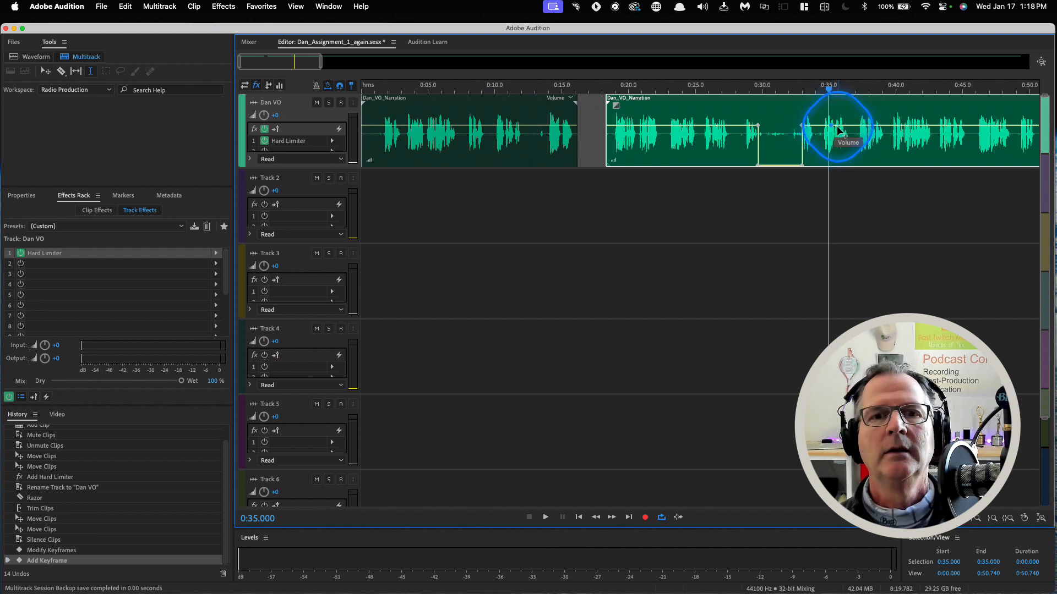
pyautogui.click(847, 130)
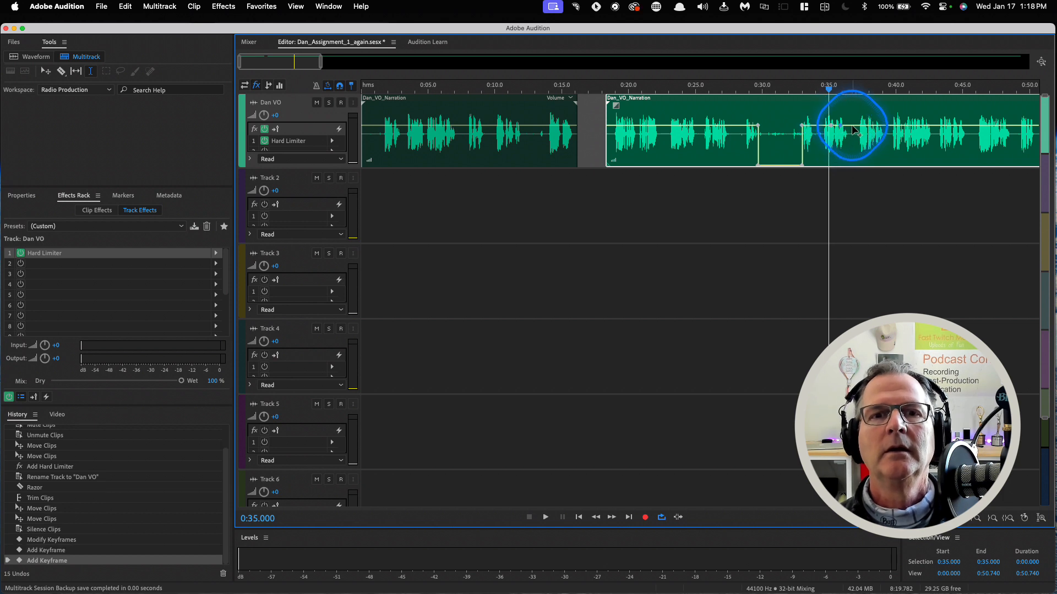
pyautogui.moveTo(841, 127); pyautogui.dragTo(845, 149)
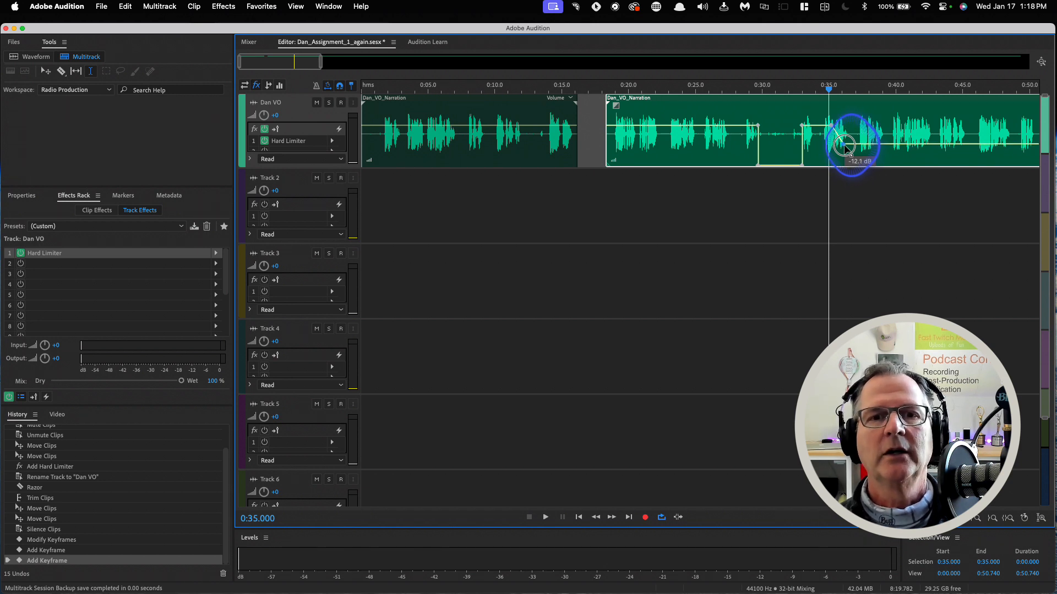
pyautogui.moveTo(845, 148); pyautogui.dragTo(845, 148)
# Play the volume drop from 0:35.000 to about 0:38.462, and raise the second keyframe to +0.0 dB.
pyautogui.press('space')
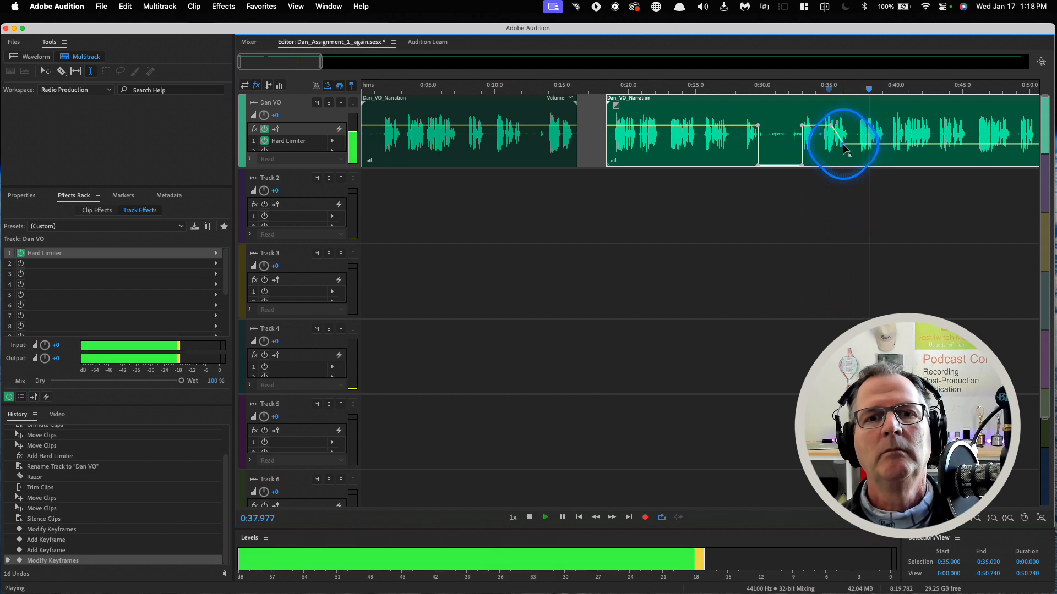
pyautogui.press('space')
pyautogui.moveTo(845, 147); pyautogui.dragTo(847, 131)
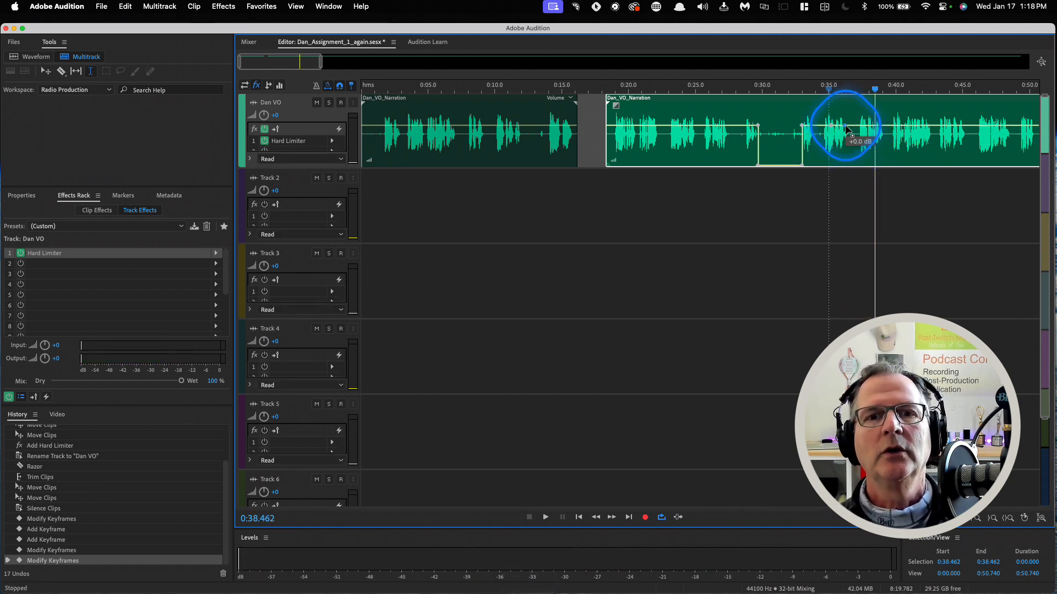
# Delete the two volume keyframes at about 0:35 and 0:36 in the second narration clip.
pyautogui.rightClick(846, 127)
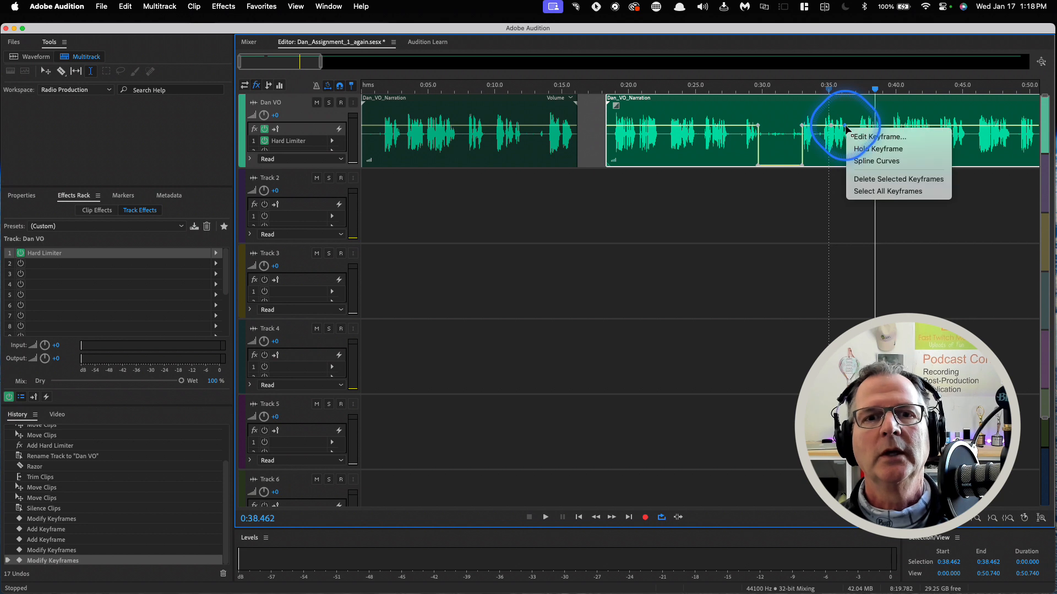
pyautogui.click(861, 179)
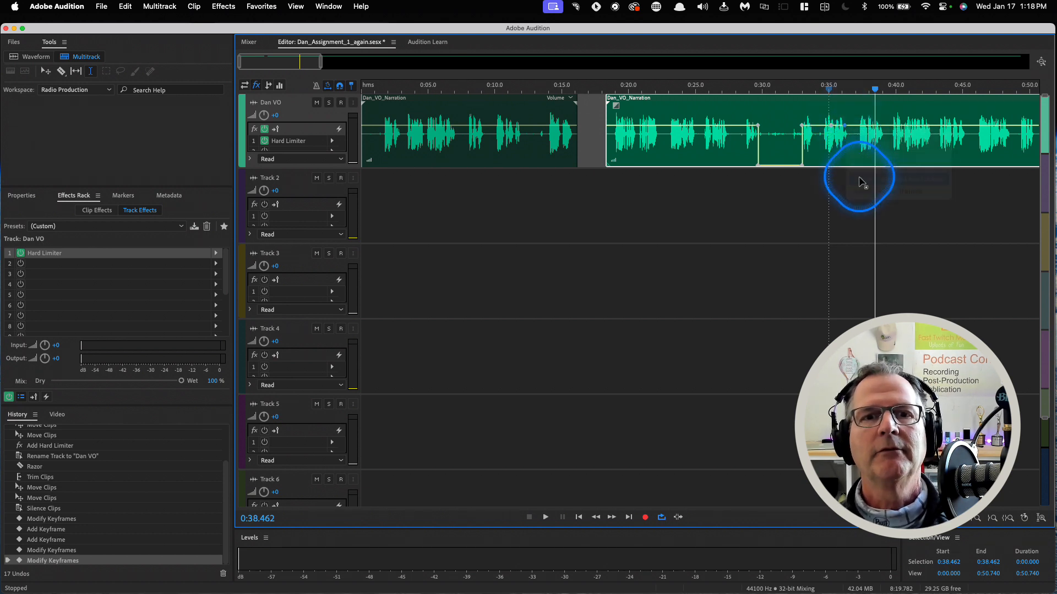
pyautogui.rightClick(832, 130)
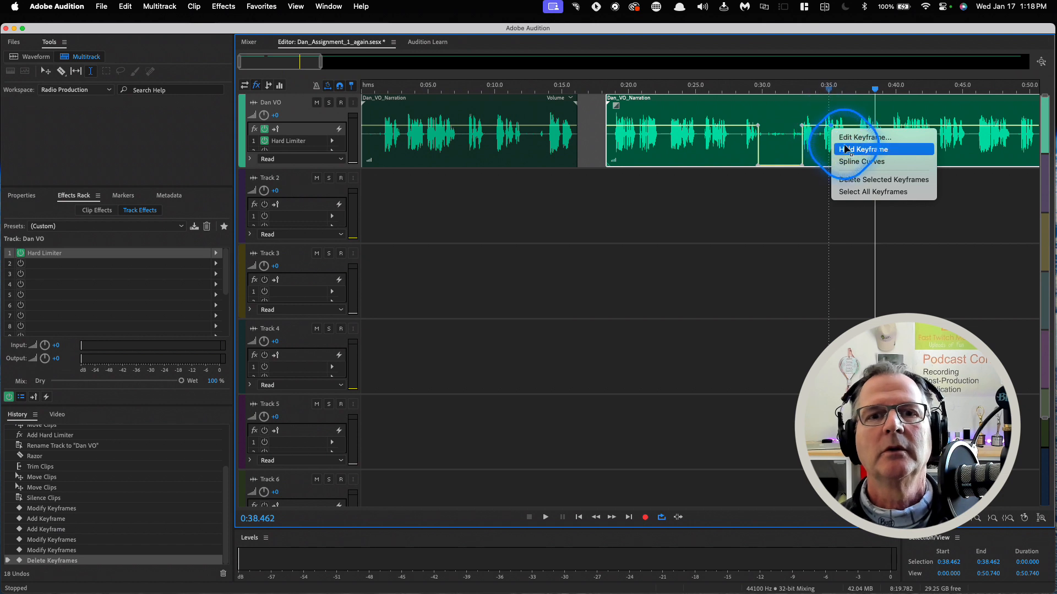
pyautogui.click(848, 179)
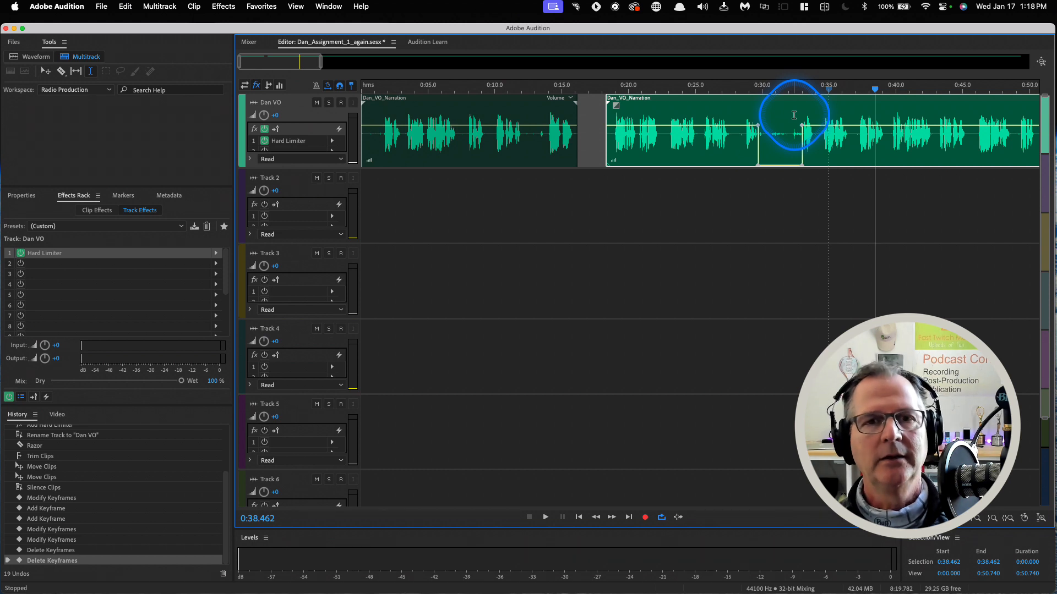
pyautogui.click(194, 7)
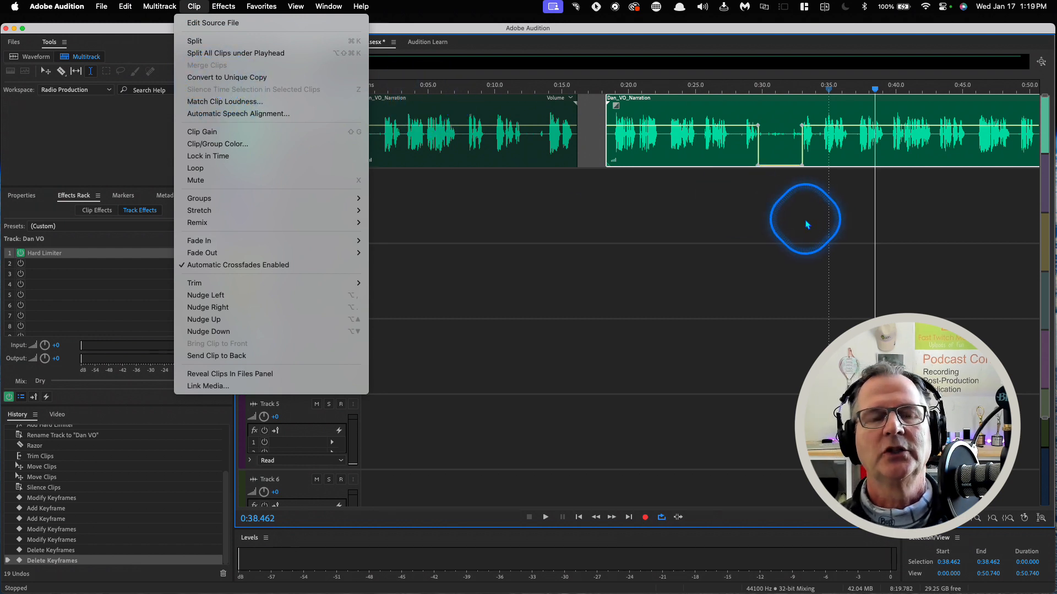
pyautogui.click(746, 173)
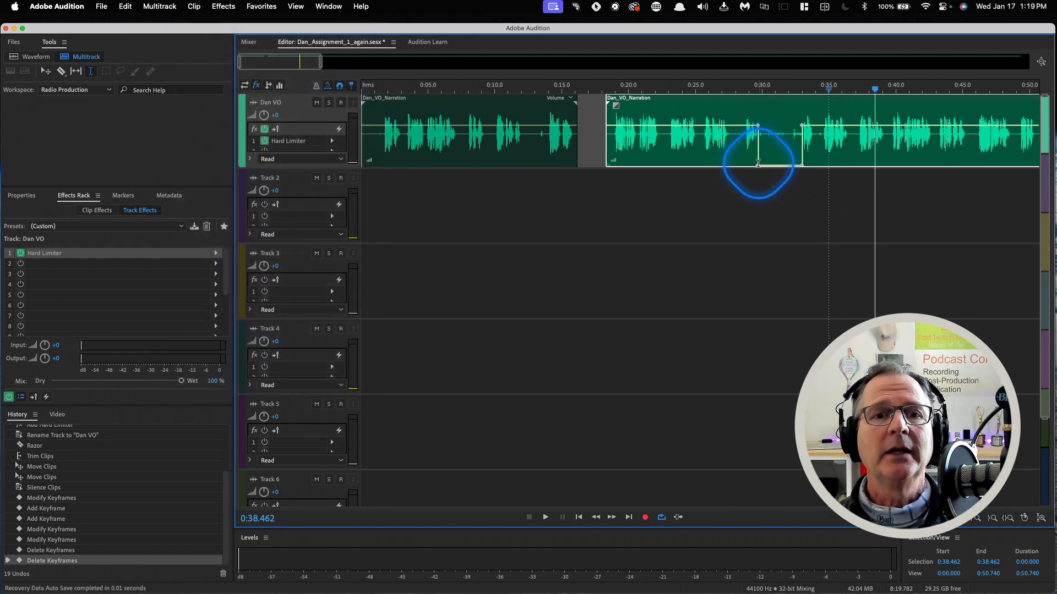
# Slope the volume dip in the second clip by moving its low keyframes inward to about 0:30.5 and 0:32, then play from 0:27.800.
pyautogui.moveTo(759, 169); pyautogui.dragTo(769, 165)
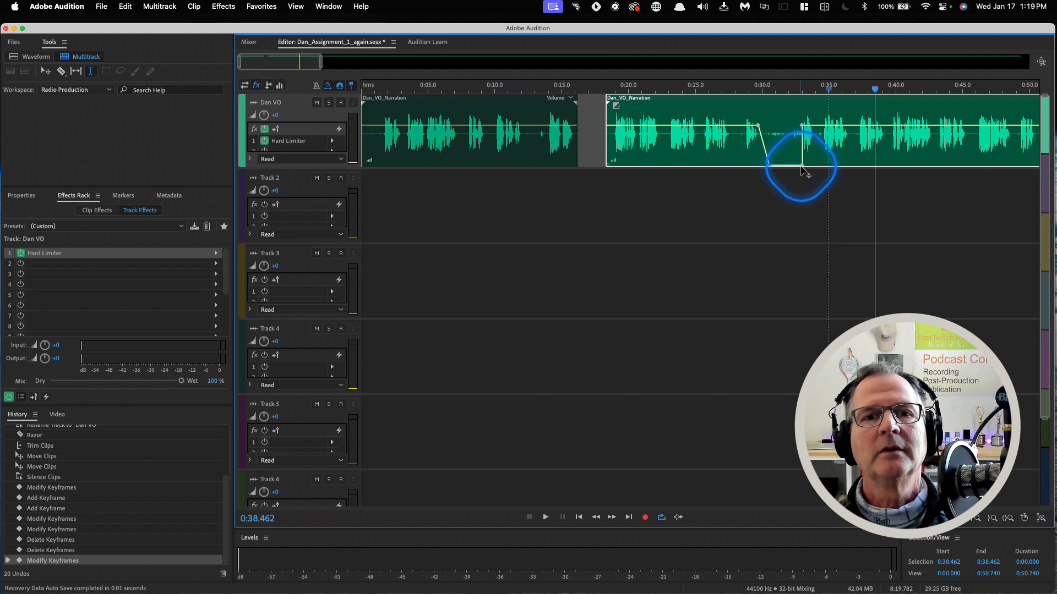
pyautogui.moveTo(802, 165)
pyautogui.mouseDown()
pyautogui.moveTo(769, 152)
pyautogui.moveTo(791, 153)
pyautogui.mouseUp()
pyautogui.click(733, 89)
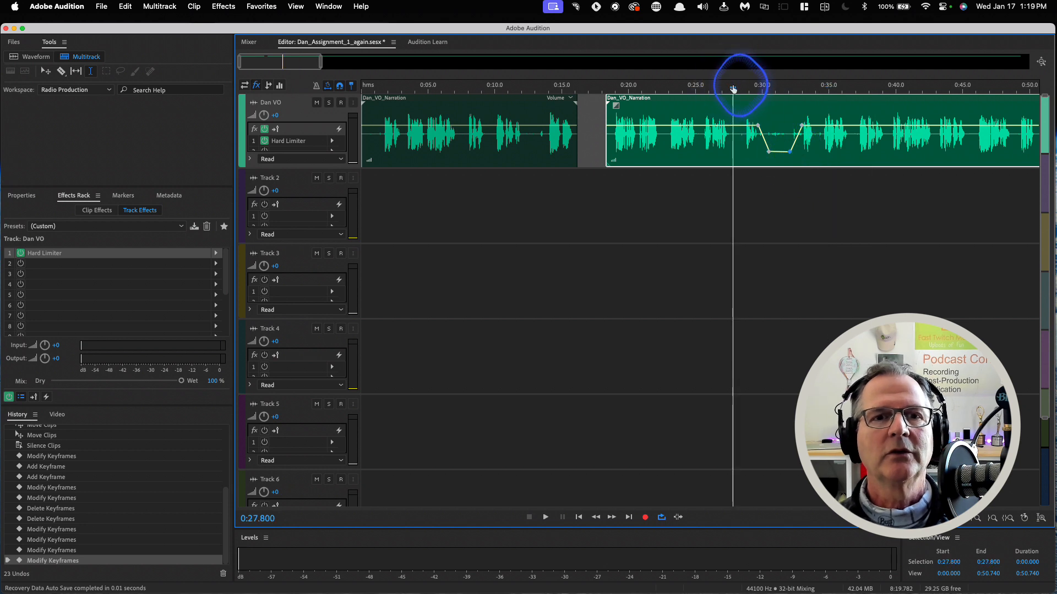
pyautogui.press('space')
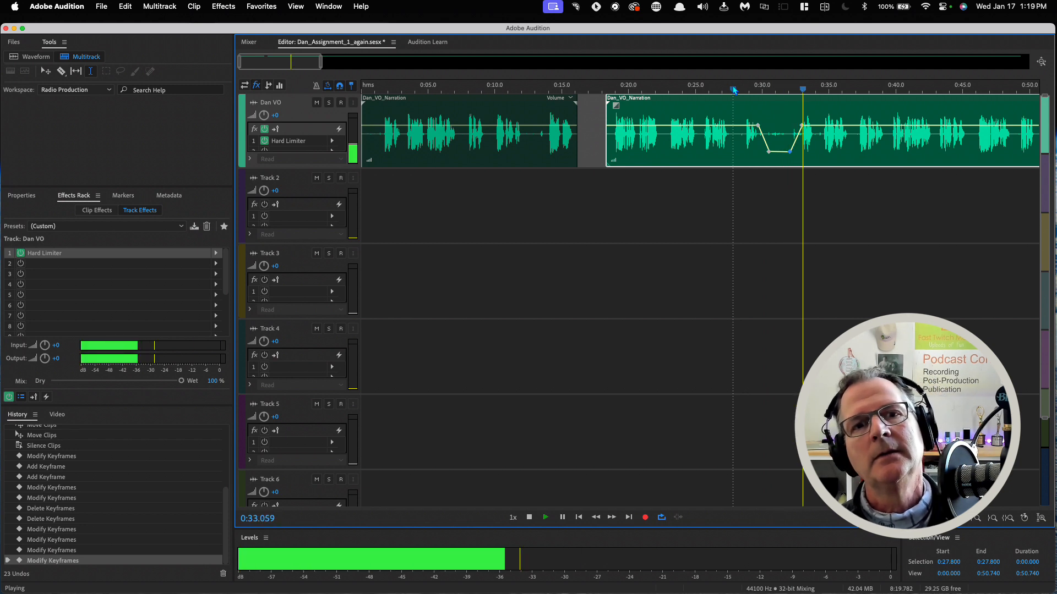
pyautogui.press('space')
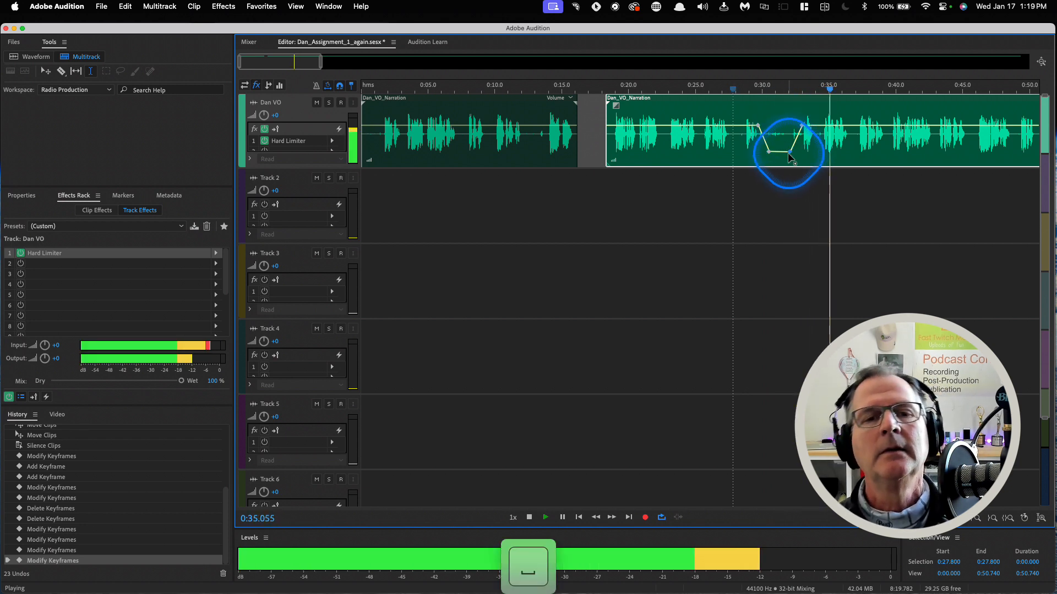
# Move the dip's second low keyframe to about 0:32.5 and slightly lower, and play the passage from 0:31.342 to about 0:35.208.
pyautogui.moveTo(790, 157); pyautogui.dragTo(796, 158)
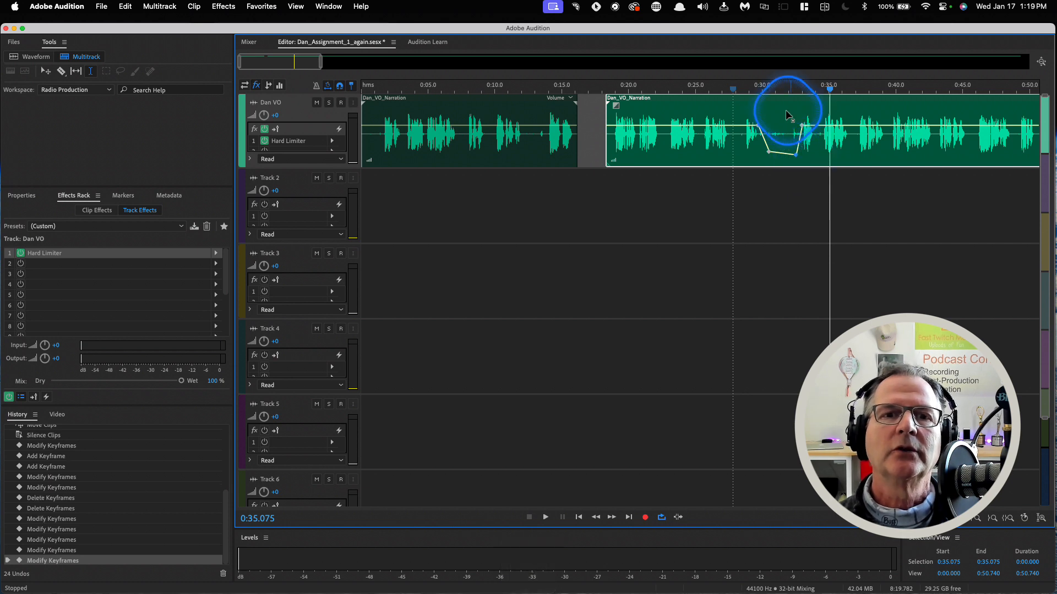
pyautogui.click(779, 88)
pyautogui.press('space')
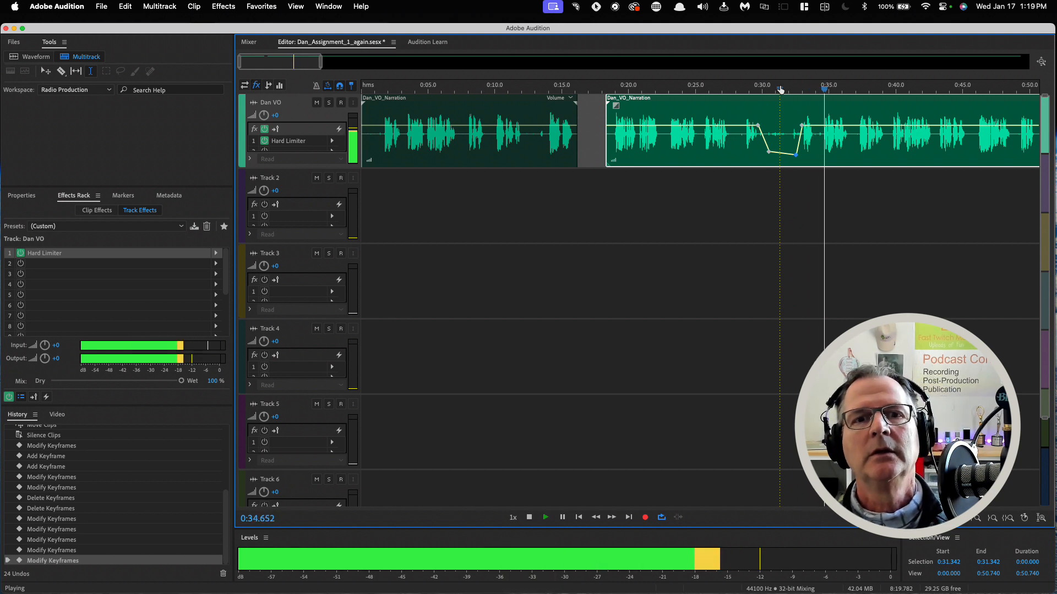
pyautogui.press('space')
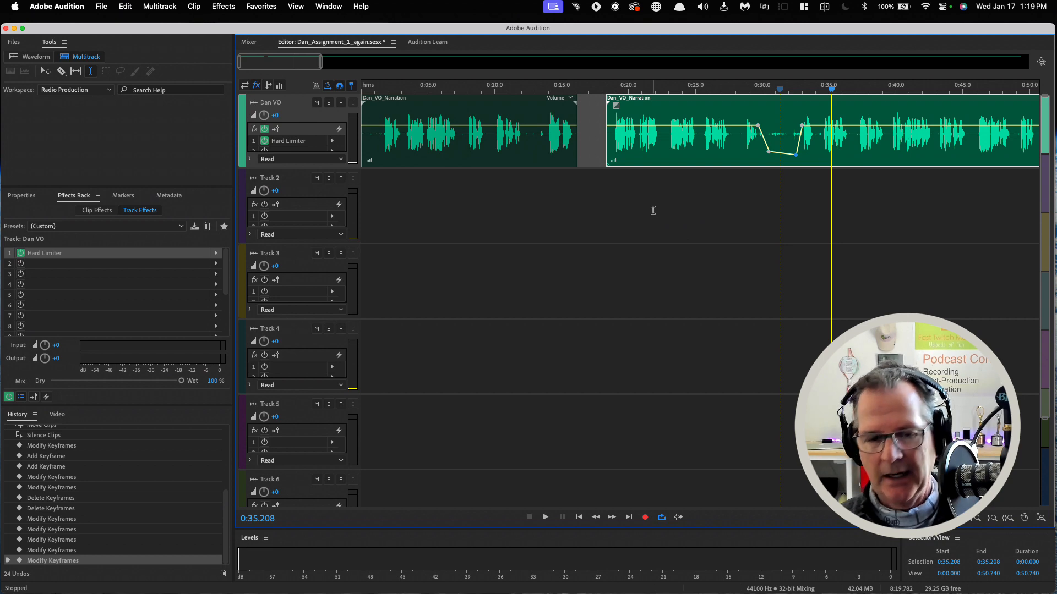
# Play the start of the narration from 0:01.457 to about 0:07.090.
pyautogui.press('-')
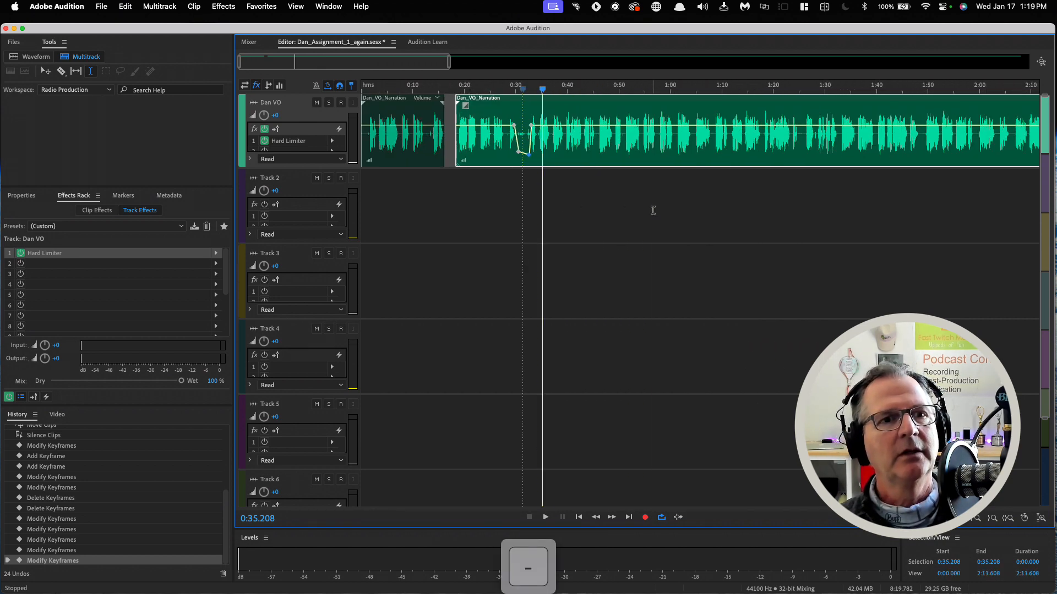
pyautogui.press('-')
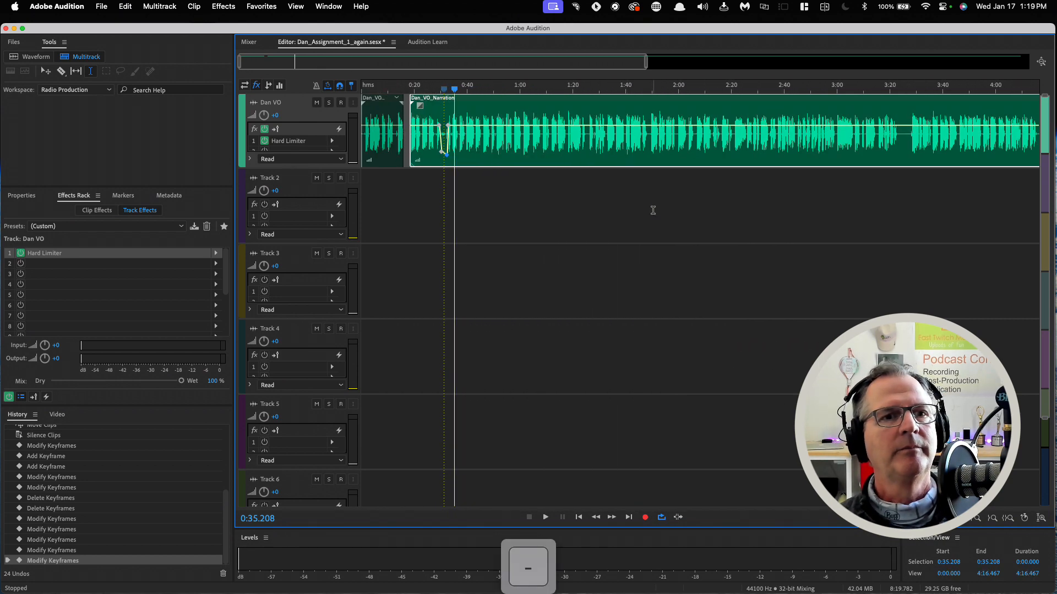
pyautogui.click(366, 88)
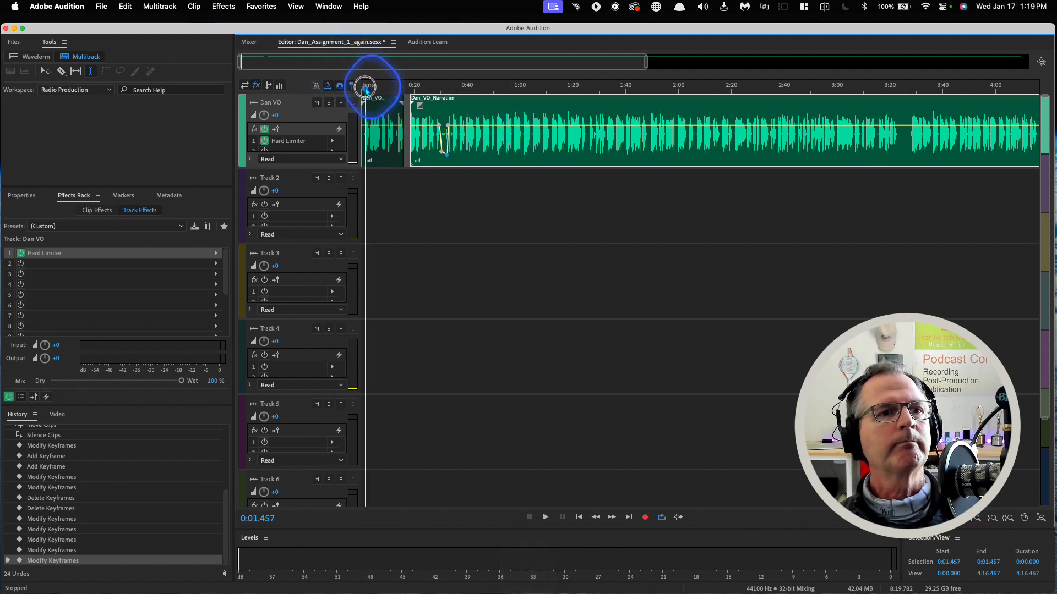
pyautogui.press('space')
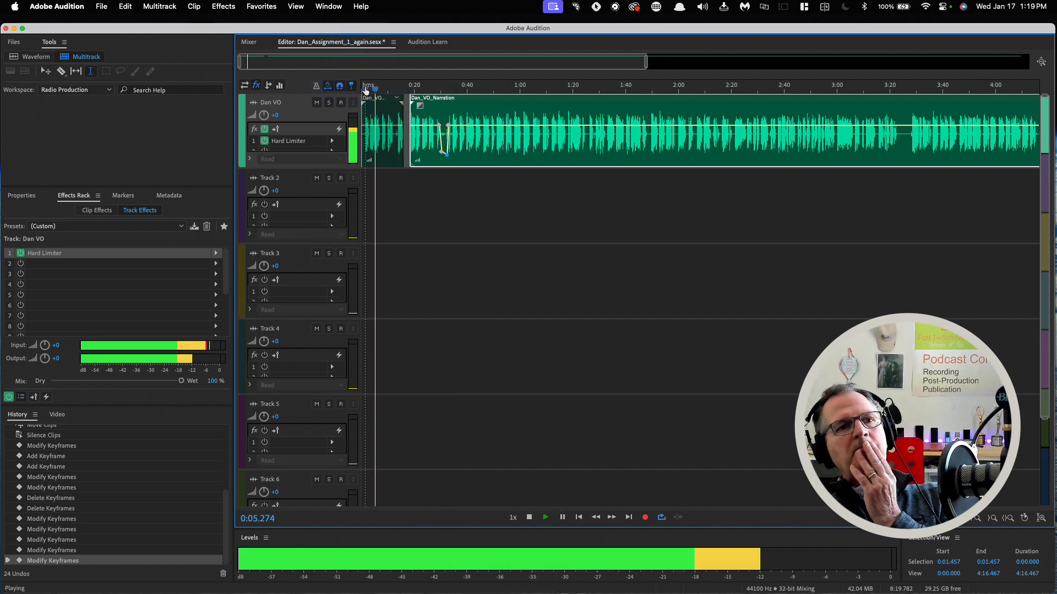
pyautogui.press('space')
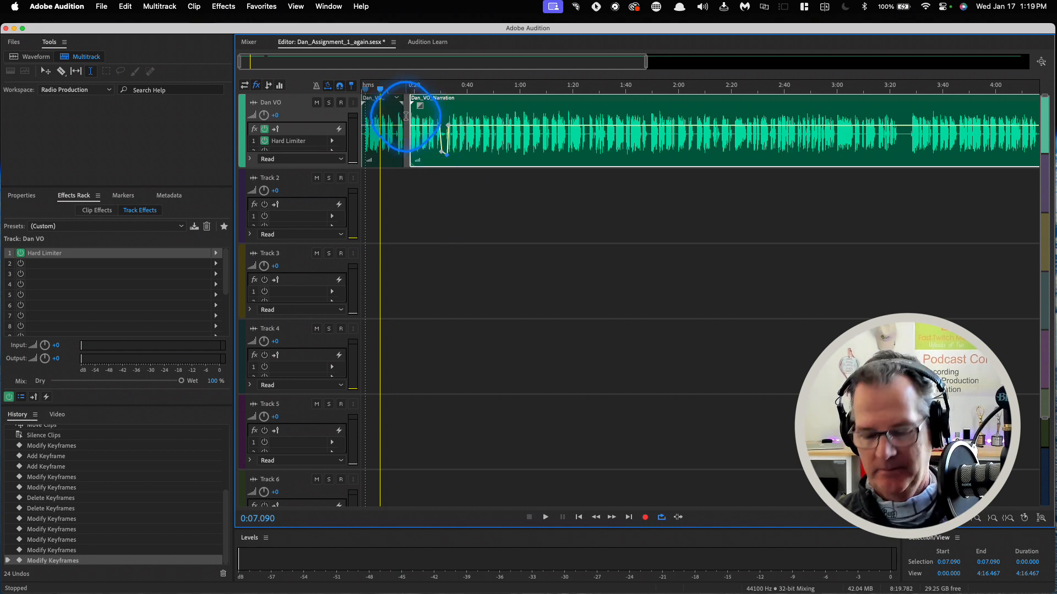
# Select both narration clips with the Move tool and merge them into a single clip.
pyautogui.press('=')
pyautogui.press('=')
pyautogui.press('=')
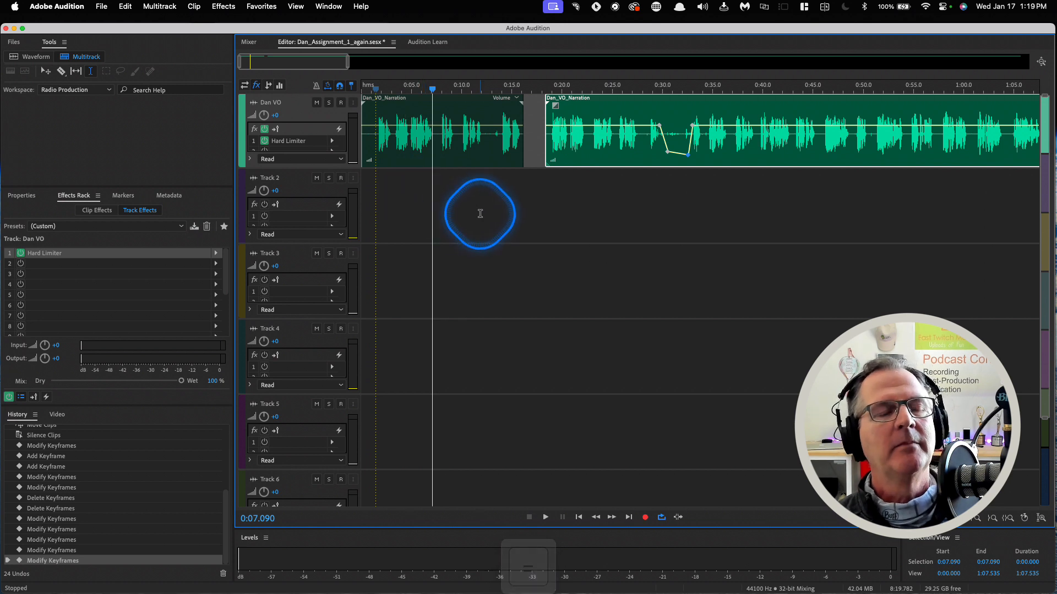
pyautogui.click(46, 71)
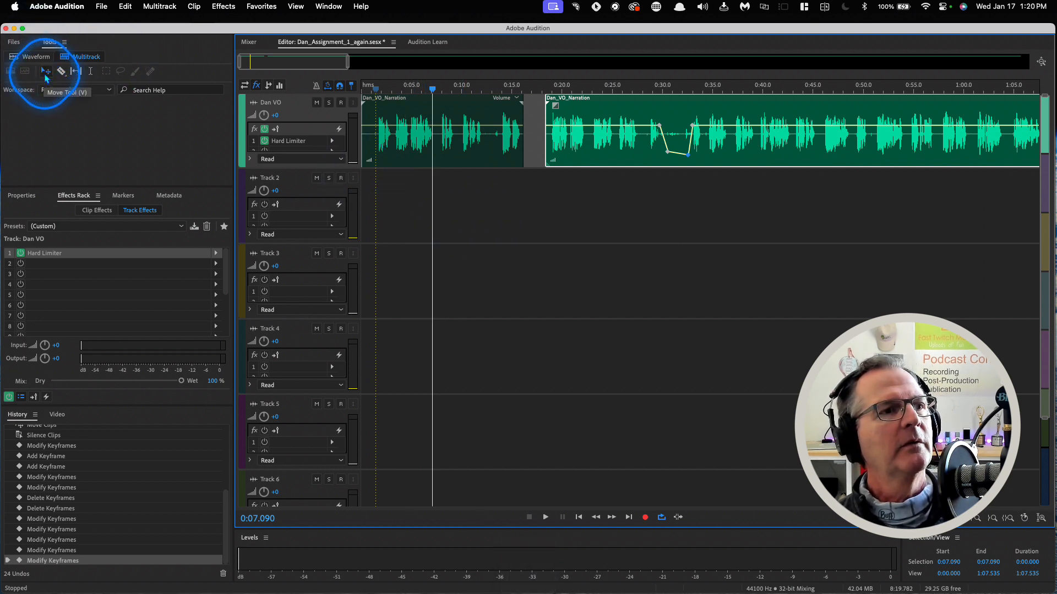
pyautogui.moveTo(406, 183); pyautogui.dragTo(578, 141)
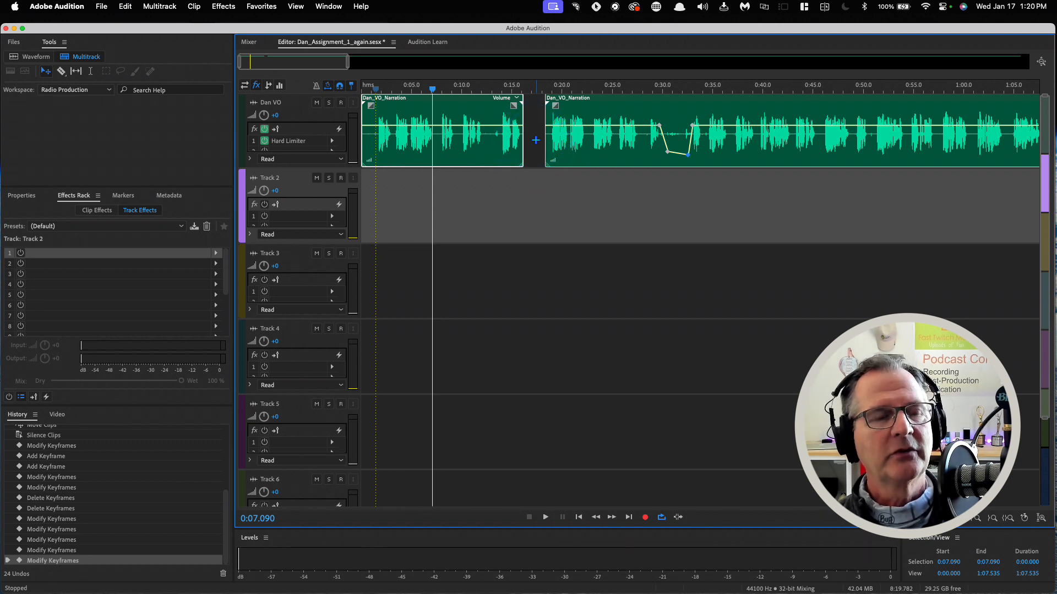
pyautogui.click(193, 7)
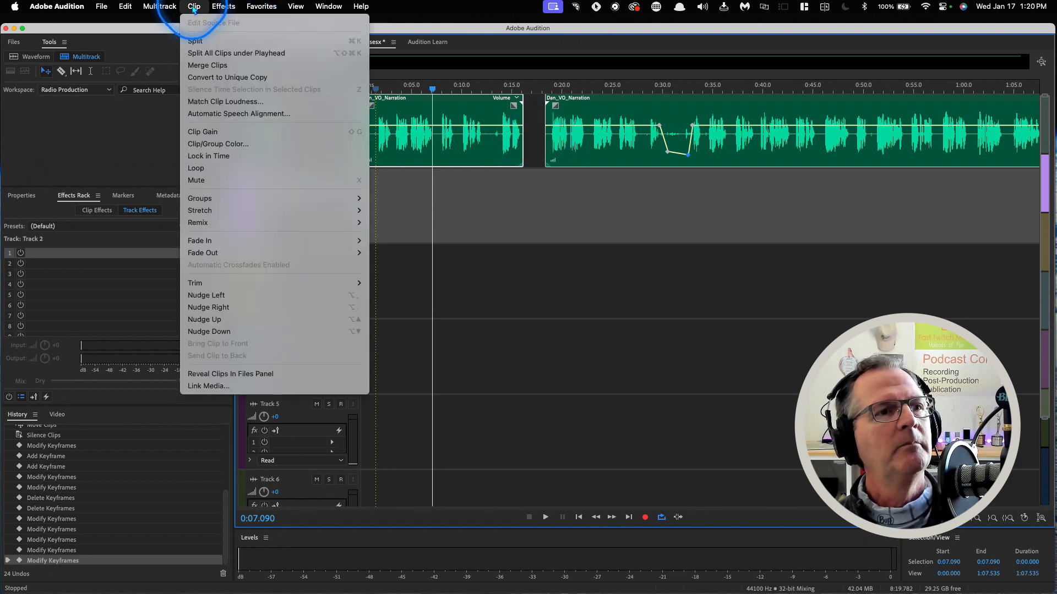
pyautogui.click(198, 65)
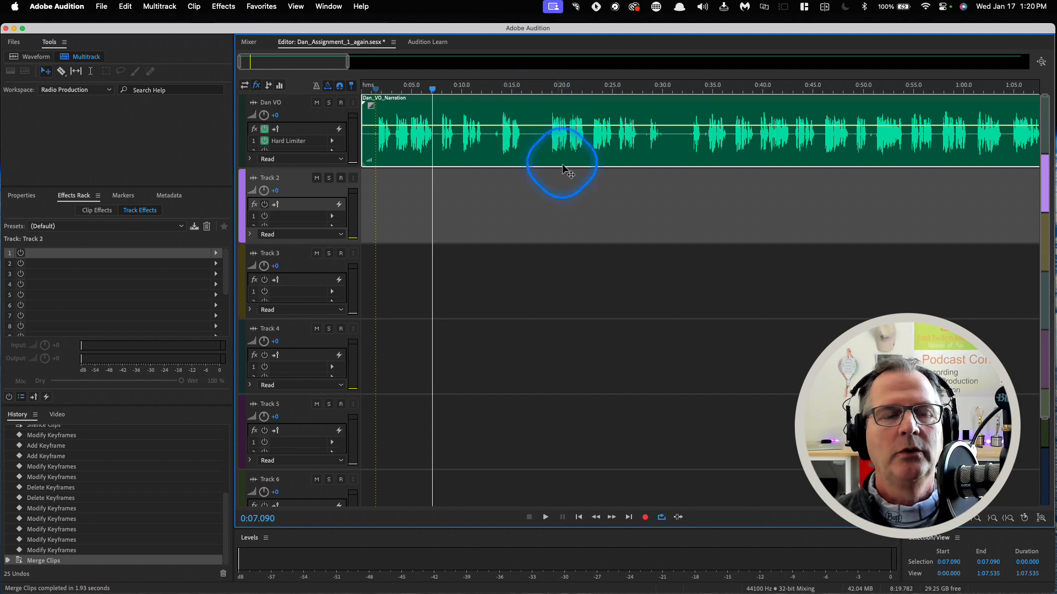
# Try a different clip gain on the merged narration clip and undo the change.
pyautogui.press('\\')
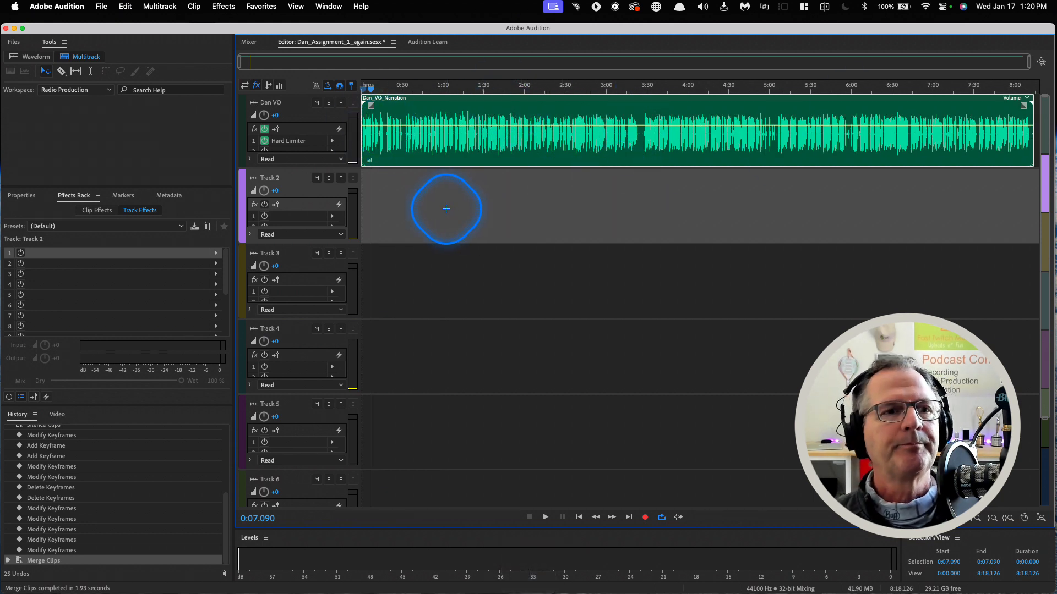
pyautogui.press('=')
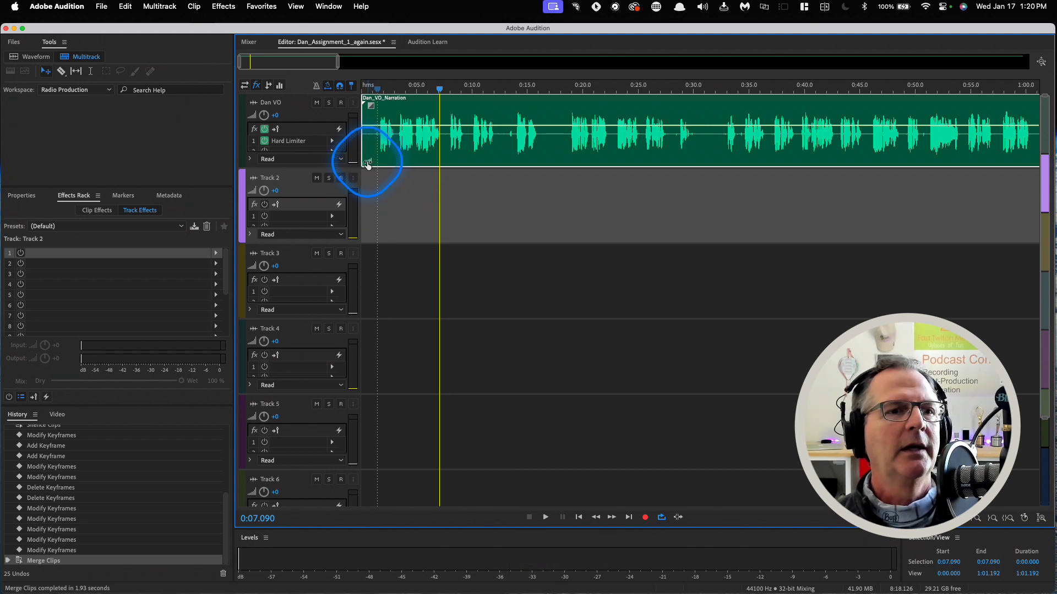
pyautogui.moveTo(368, 162)
pyautogui.mouseDown()
pyautogui.moveTo(404, 166)
pyautogui.moveTo(373, 161)
pyautogui.mouseUp()
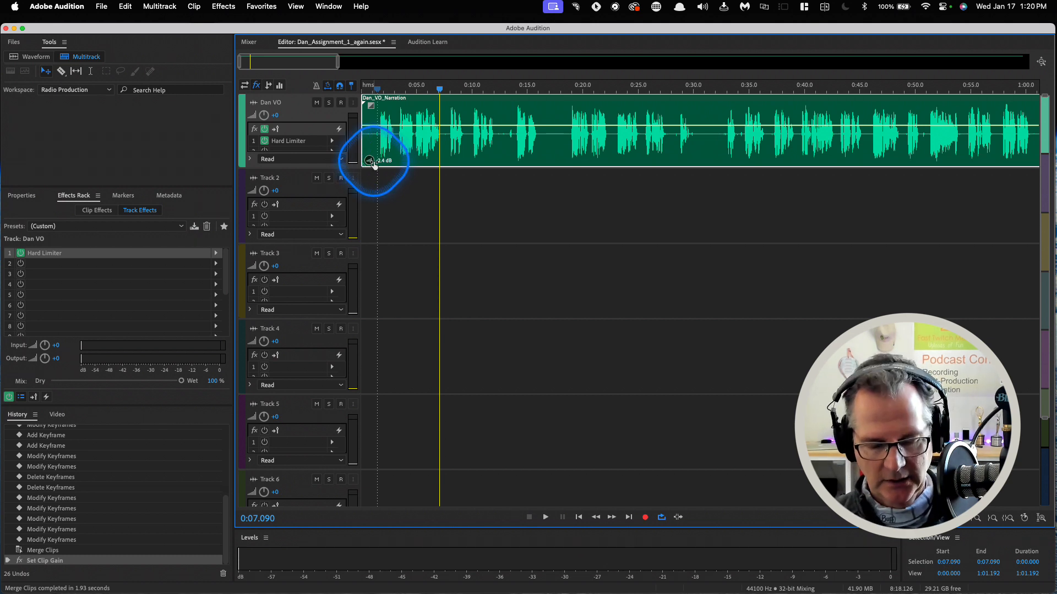
pyautogui.press('super+z')
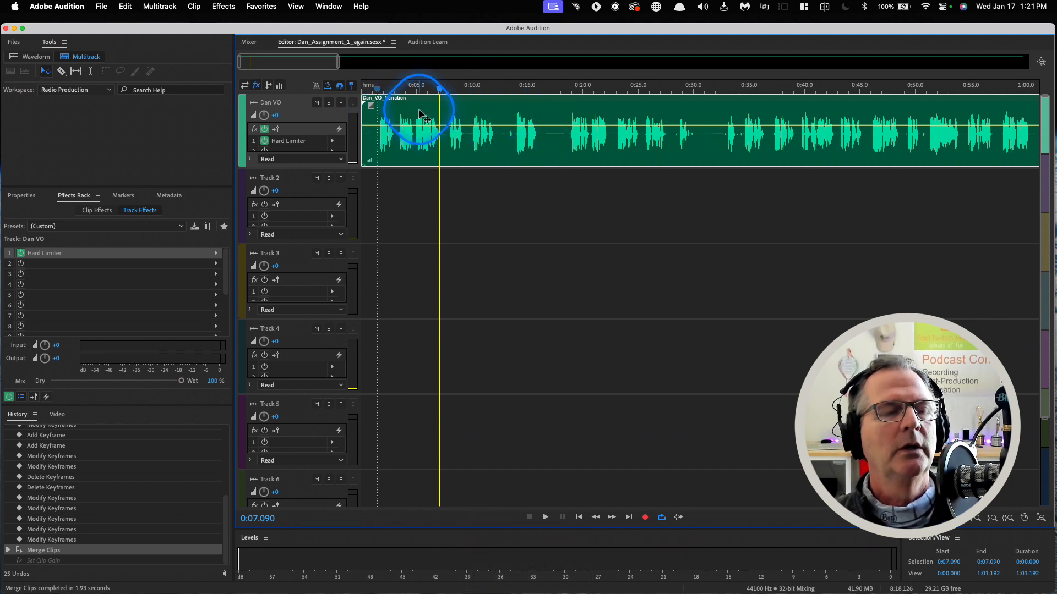
# Play the merged narration from 0:03.228 to about 0:05.603, and move the clip to start at about 0:08.
pyautogui.click(398, 89)
pyautogui.press('space')
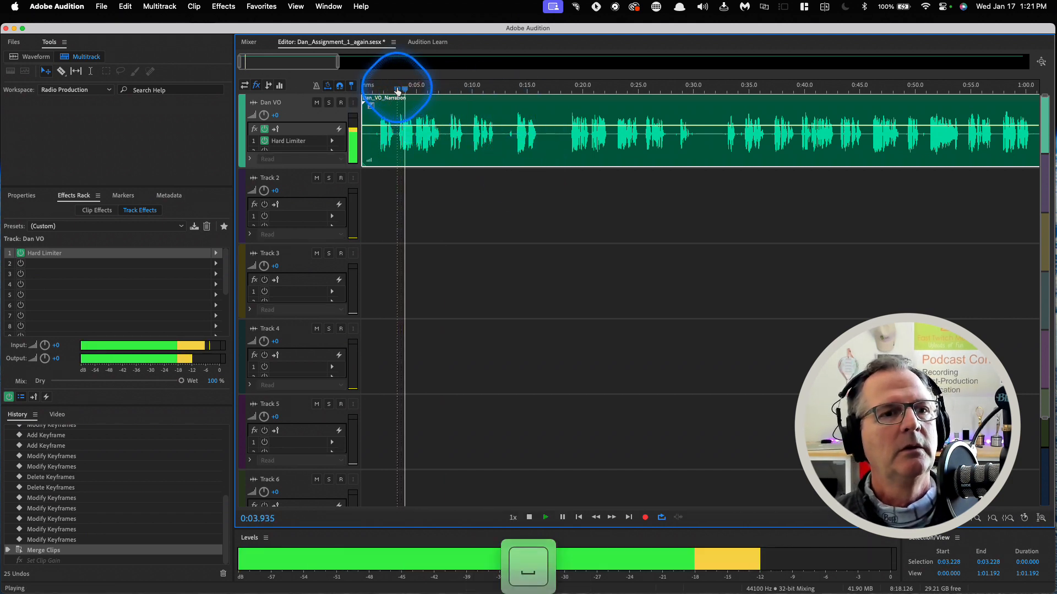
pyautogui.press('space')
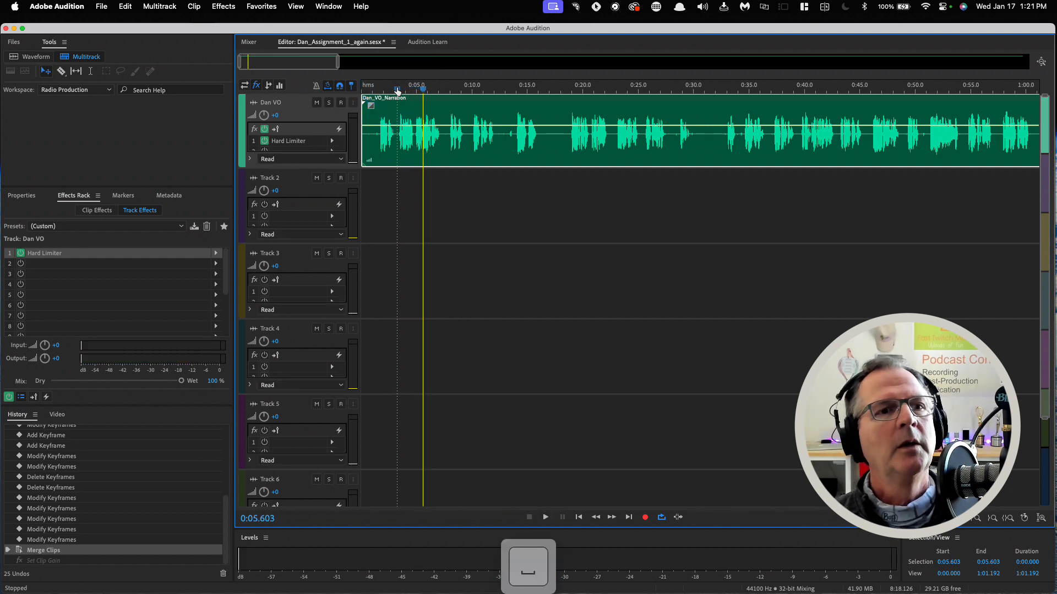
pyautogui.moveTo(452, 96); pyautogui.dragTo(491, 103)
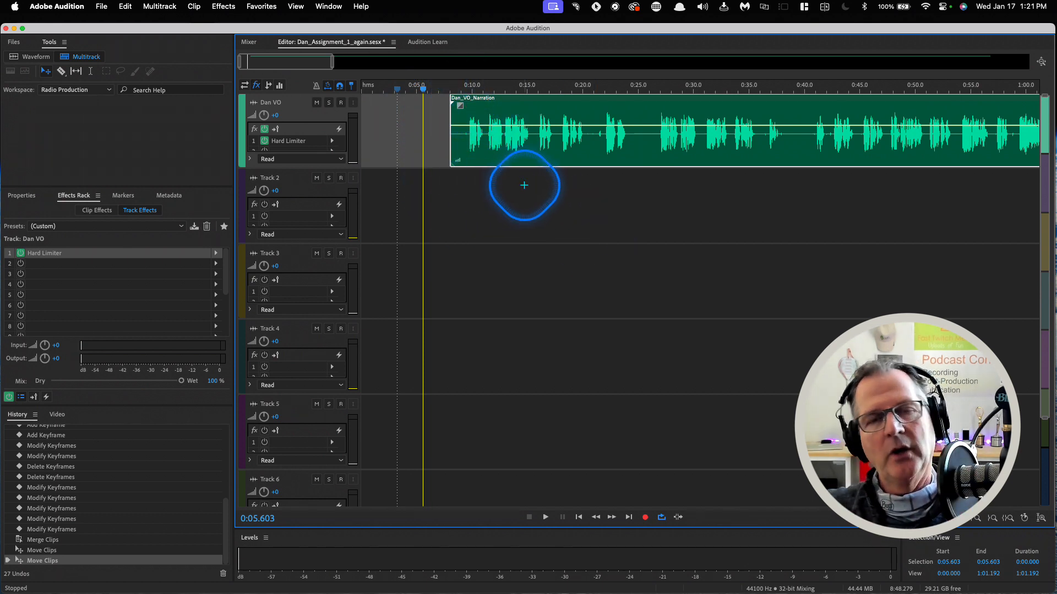
pyautogui.click(560, 224)
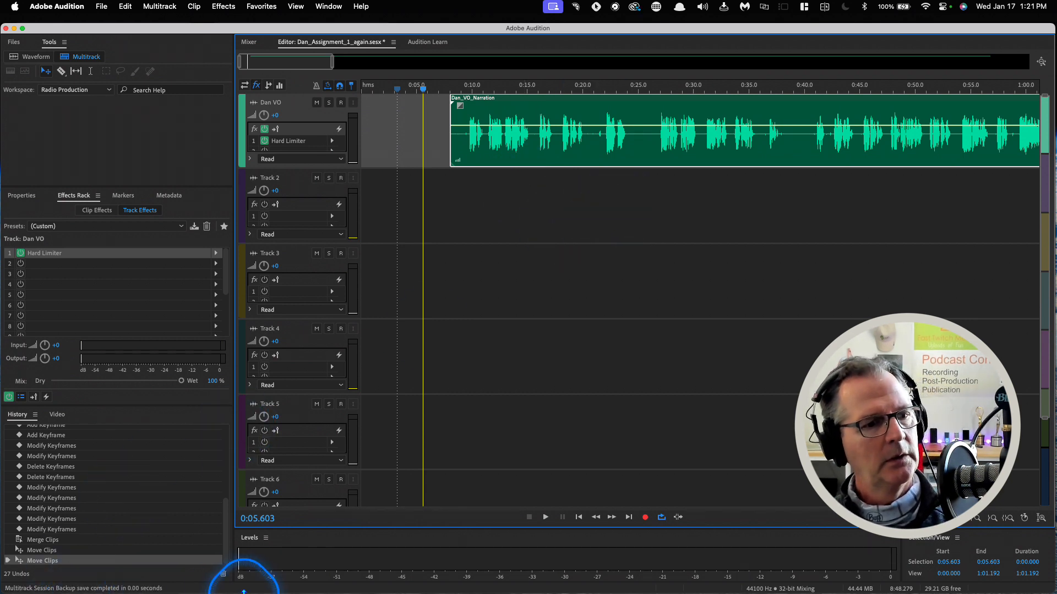
# Switch to Finder and open the Music beds folder inside Creator Assignment 1.
pyautogui.moveTo(180, 593)
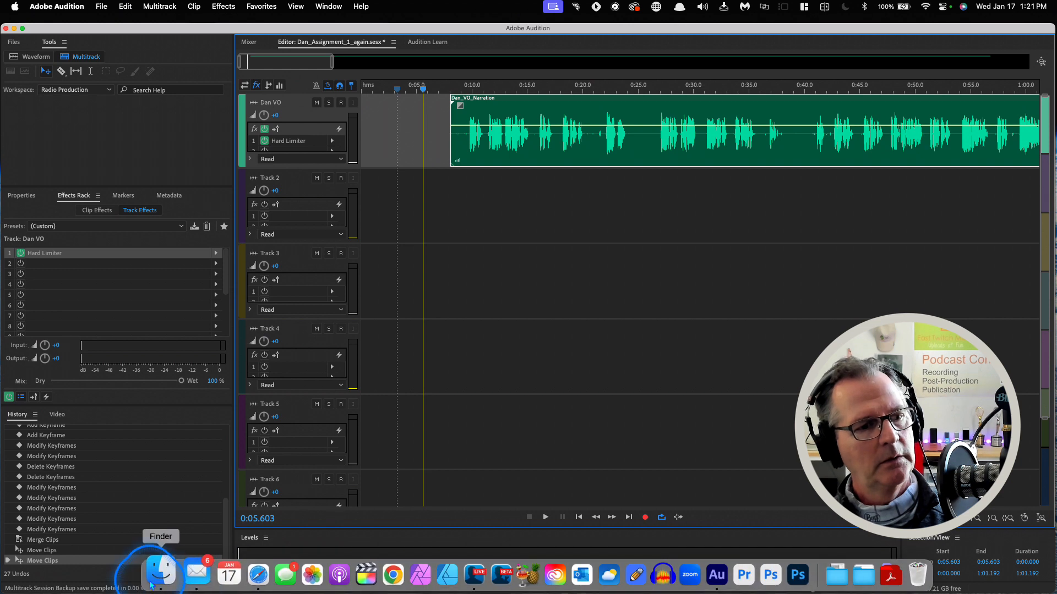
pyautogui.click(160, 573)
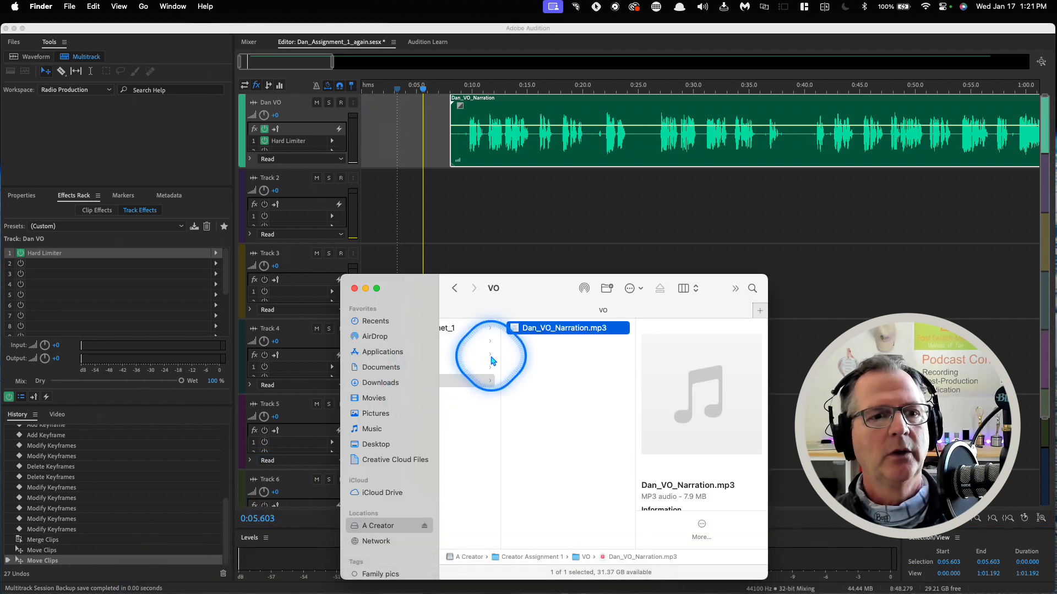
pyautogui.hscroll(-5, 491, 361)
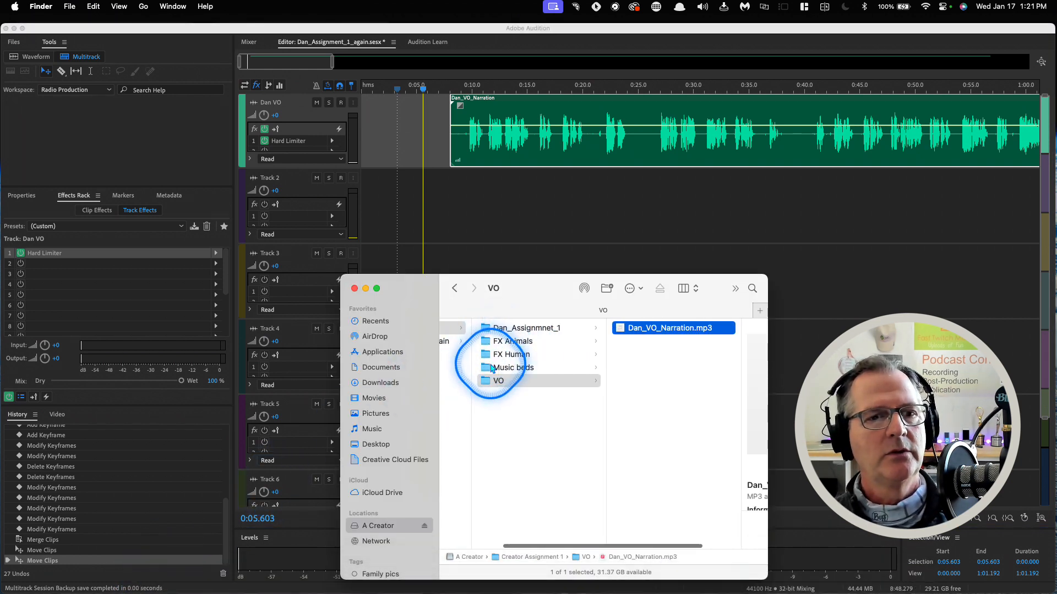
pyautogui.click(485, 372)
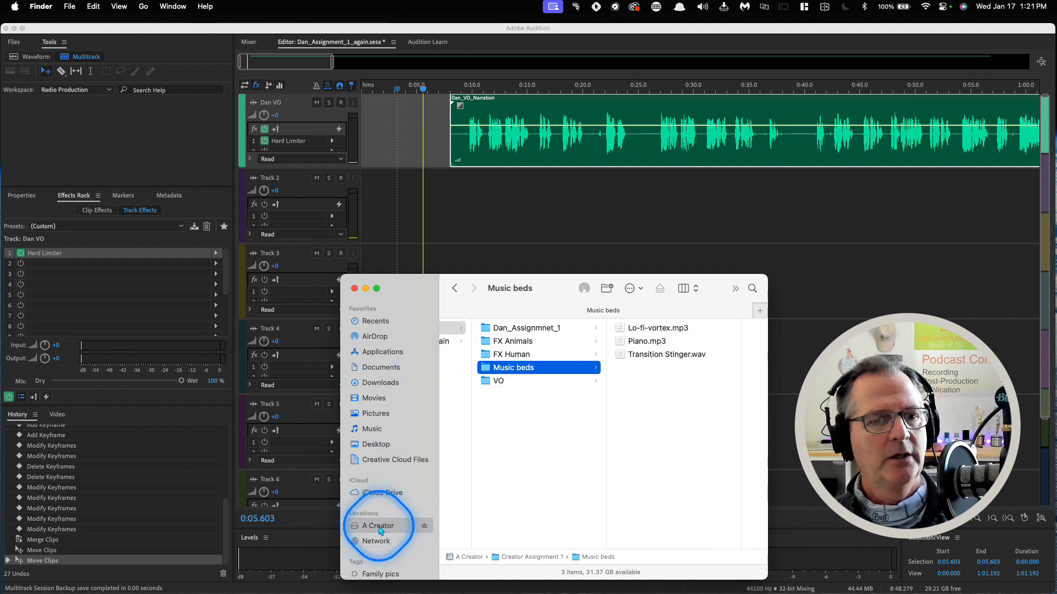
# Add Lo-fi-vortex.mp3 from the Music beds folder at the start of Track 2 and put the Finder window away.
pyautogui.click(624, 331)
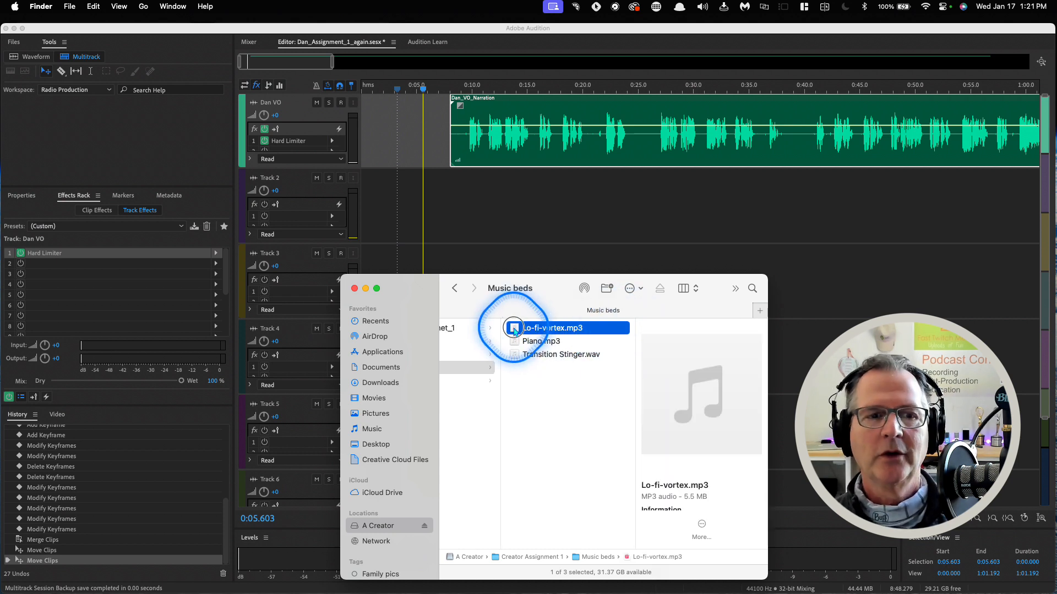
pyautogui.moveTo(513, 330); pyautogui.dragTo(362, 181)
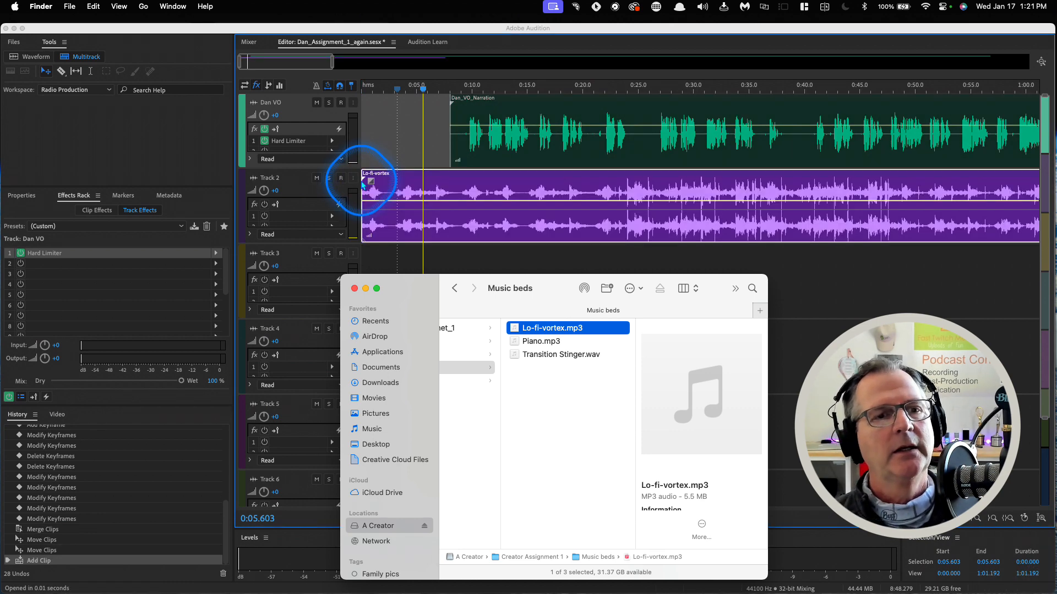
pyautogui.click(366, 290)
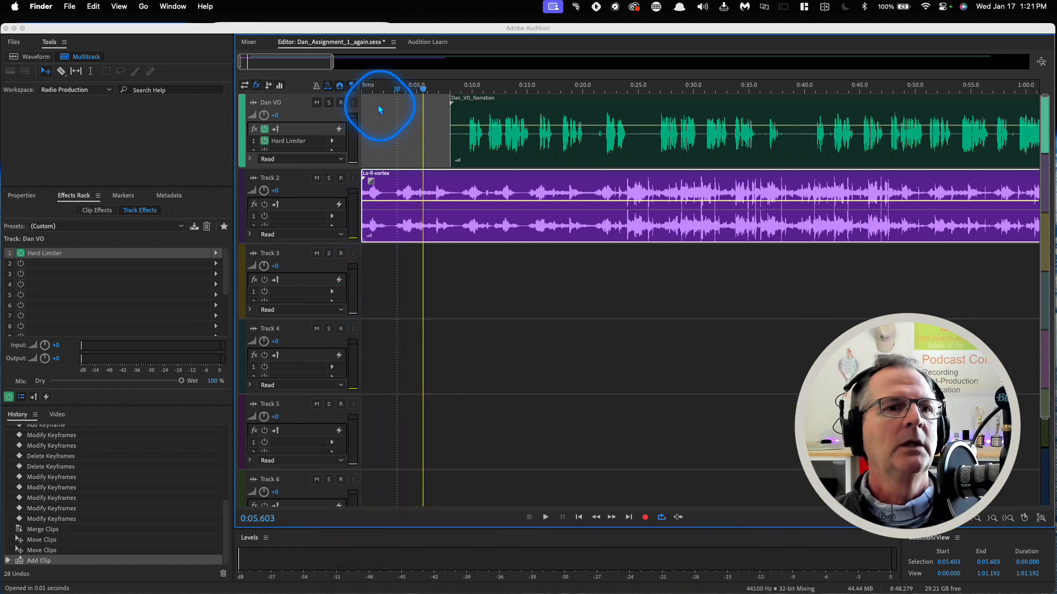
# Lower the Lo-fi-vortex clip's gain to -12.7 dB on Track 2 while playing it against the narration.
pyautogui.click(363, 92)
pyautogui.press('space')
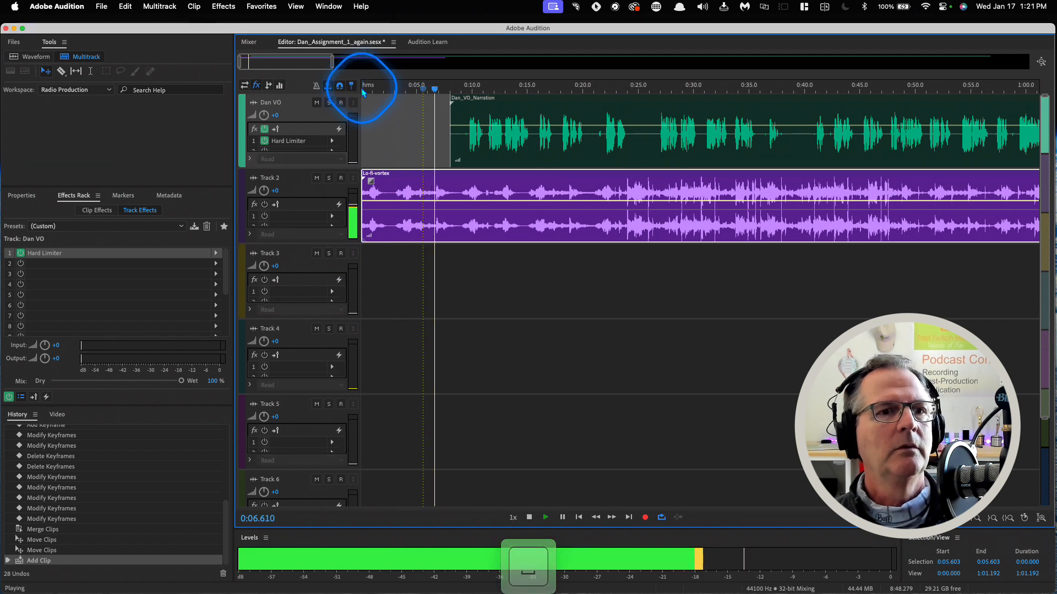
pyautogui.press('space')
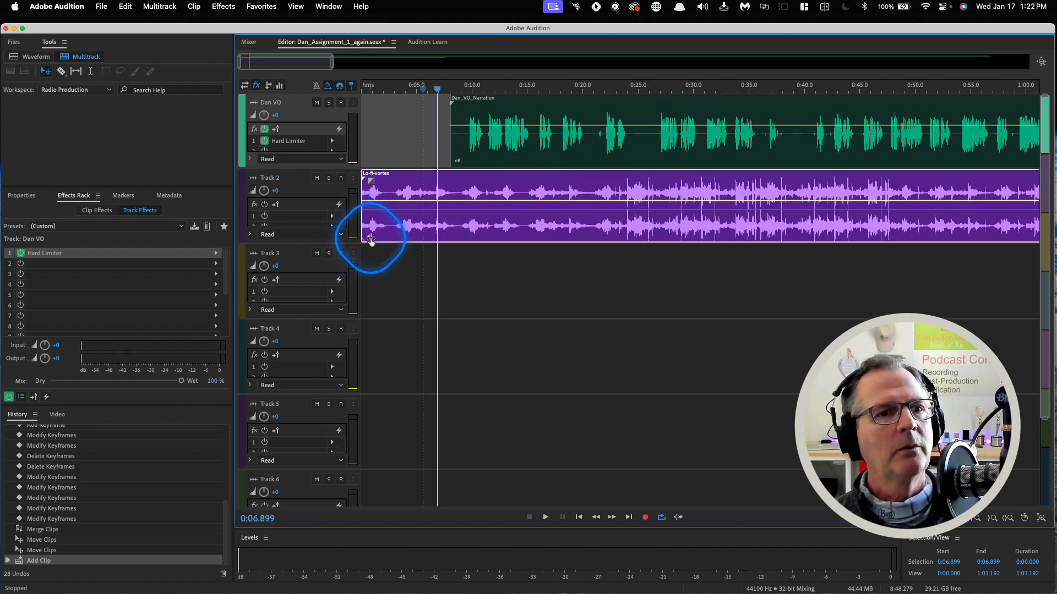
pyautogui.press('ctrl')
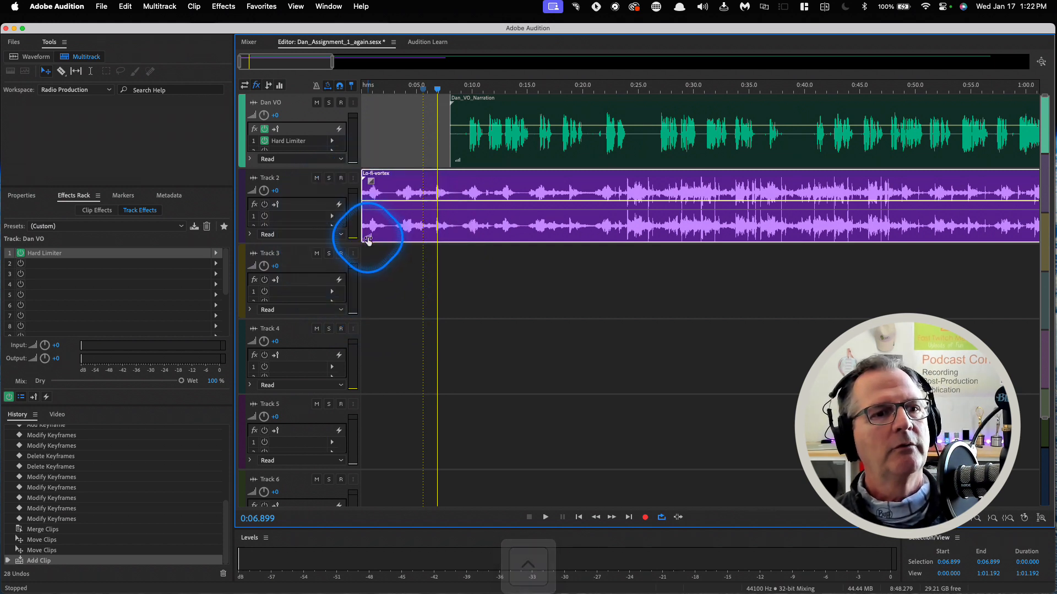
pyautogui.click(368, 238)
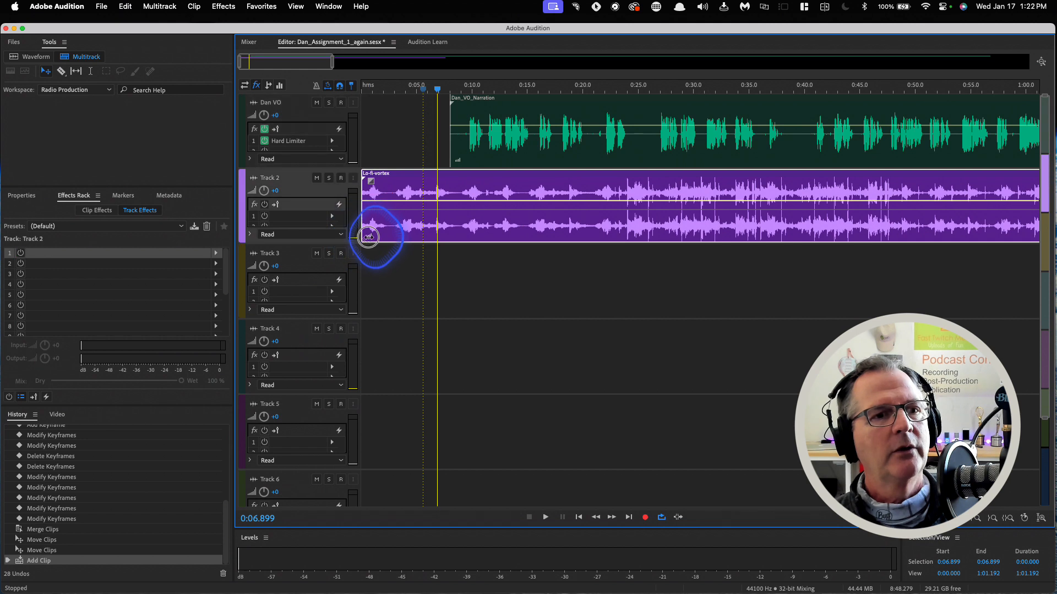
pyautogui.moveTo(368, 238); pyautogui.dragTo(360, 237)
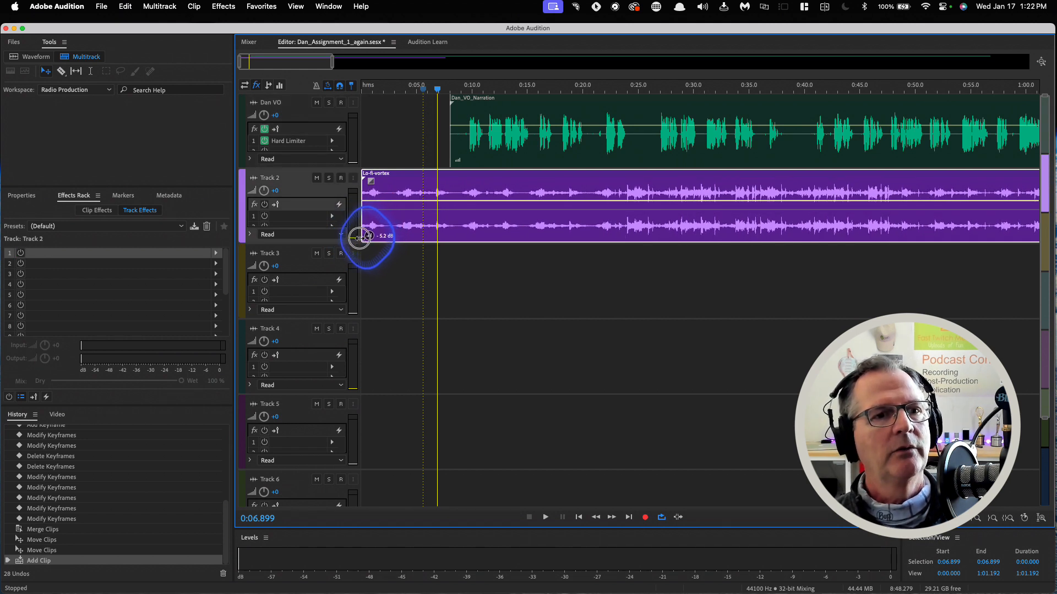
pyautogui.click(366, 90)
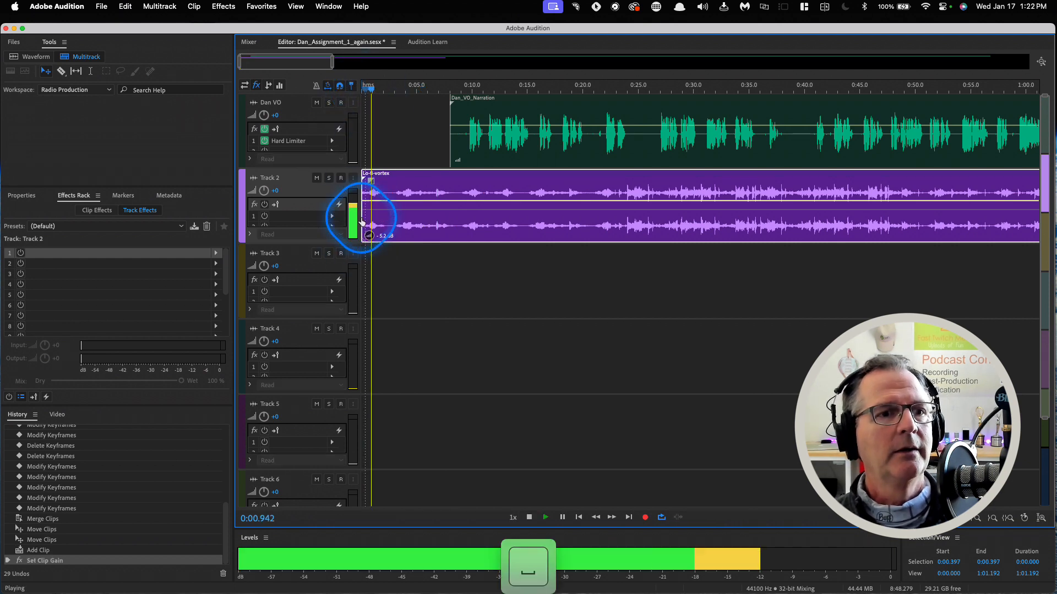
pyautogui.moveTo(370, 235)
pyautogui.mouseDown()
pyautogui.moveTo(338, 236)
pyautogui.moveTo(388, 234)
pyautogui.moveTo(360, 238)
pyautogui.mouseUp()
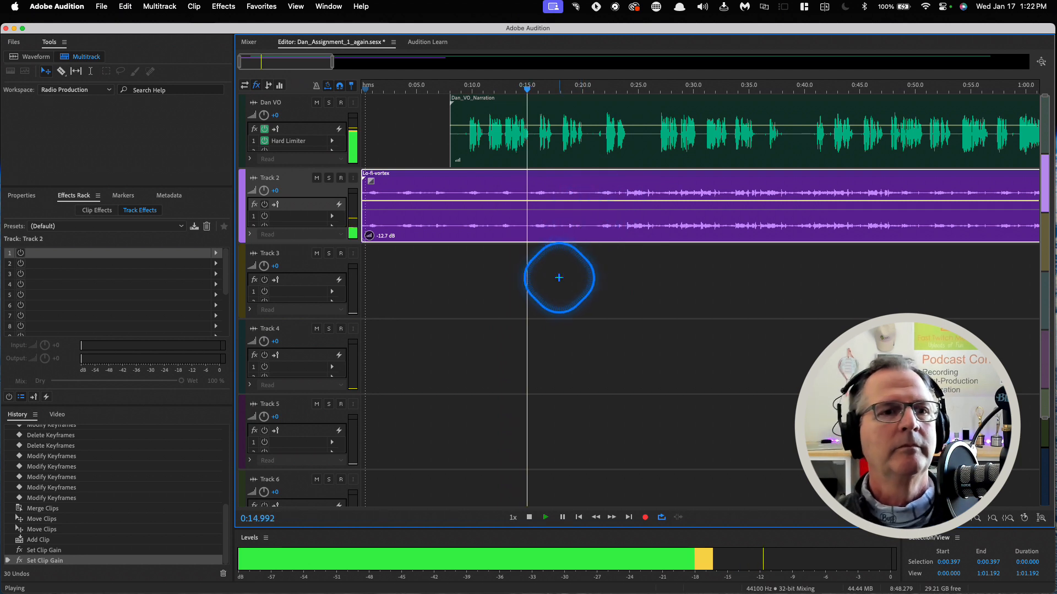
pyautogui.press('space')
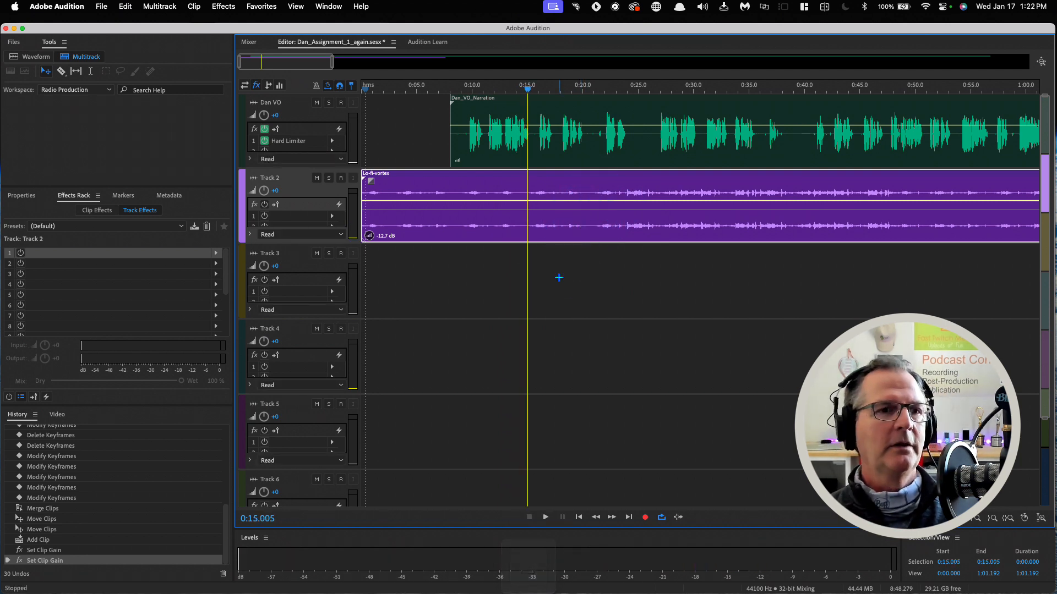
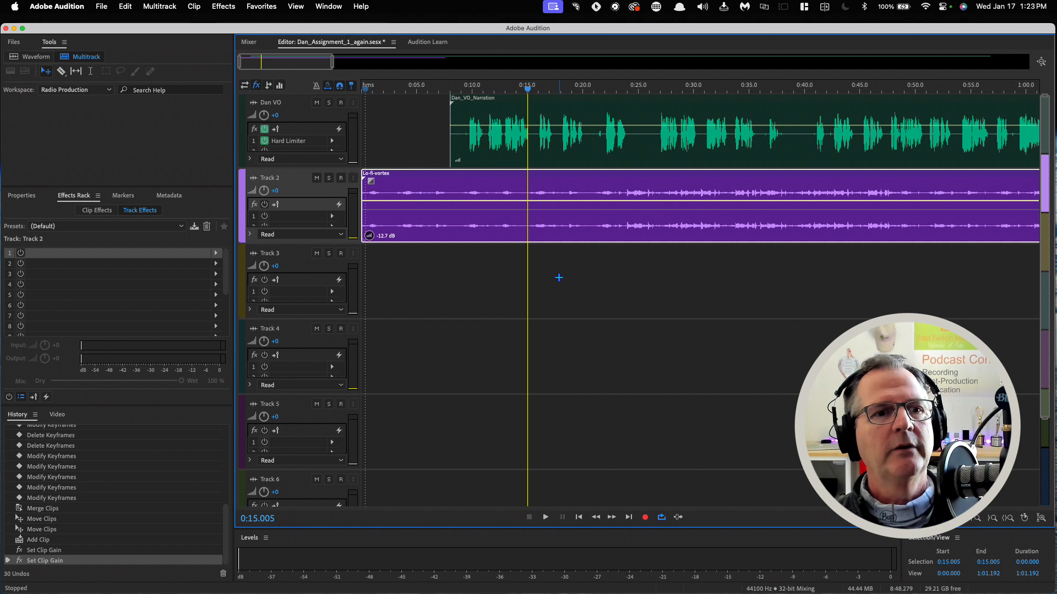
# Play the mix from 0:00 and add music volume keyframes at about 0:26 and 0:29, lowering the second one.
pyautogui.click(361, 88)
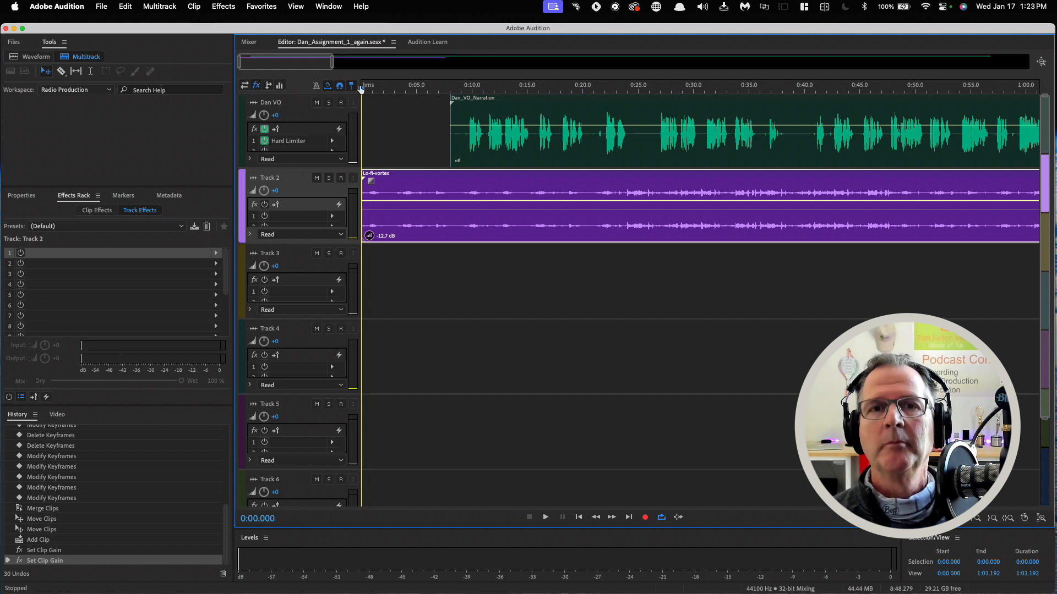
pyautogui.press('space')
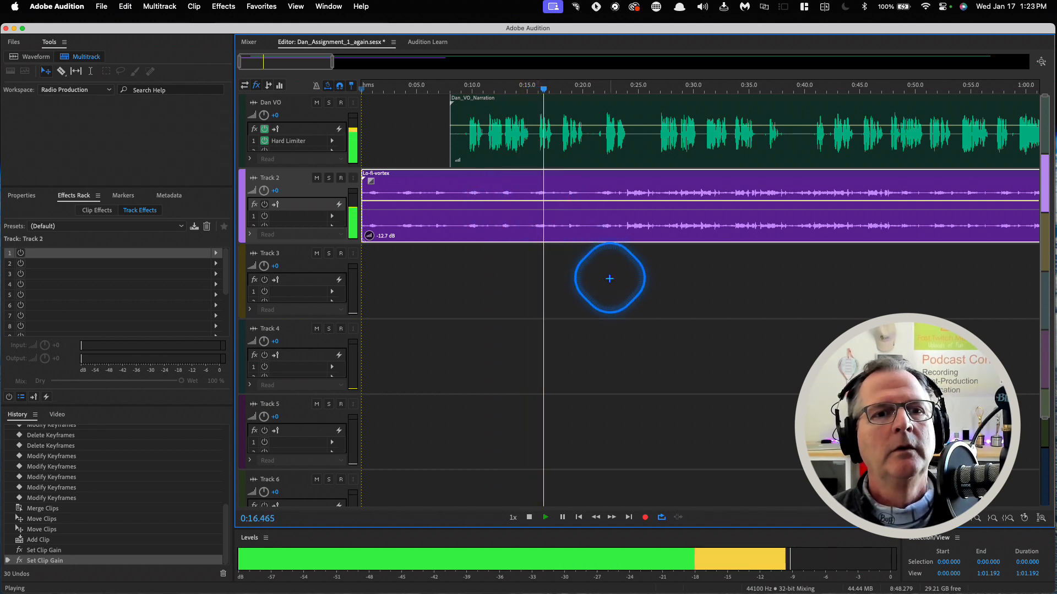
pyautogui.hscroll(5, 610, 279)
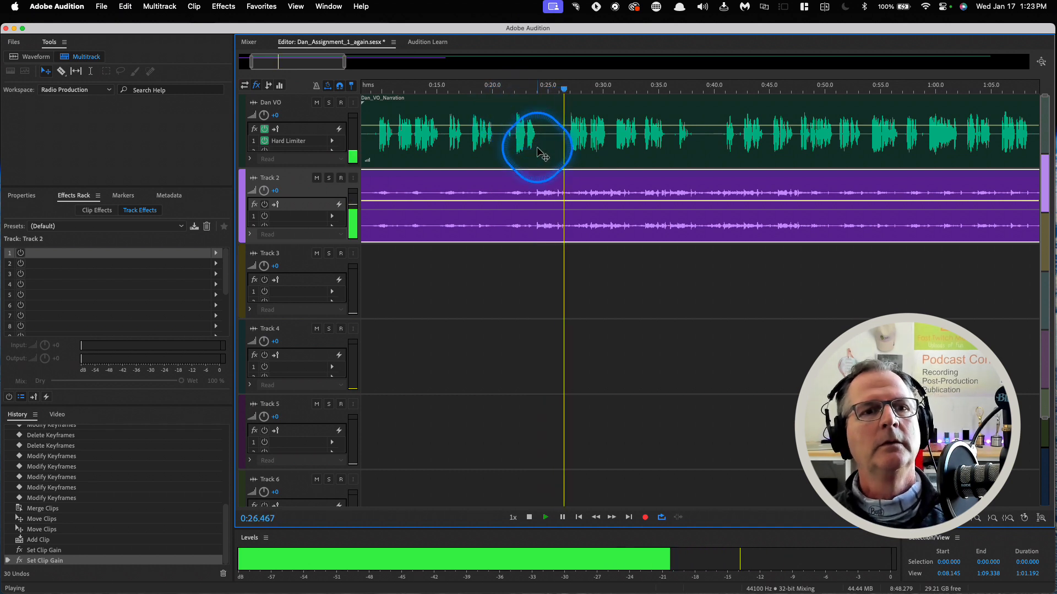
pyautogui.click(562, 201)
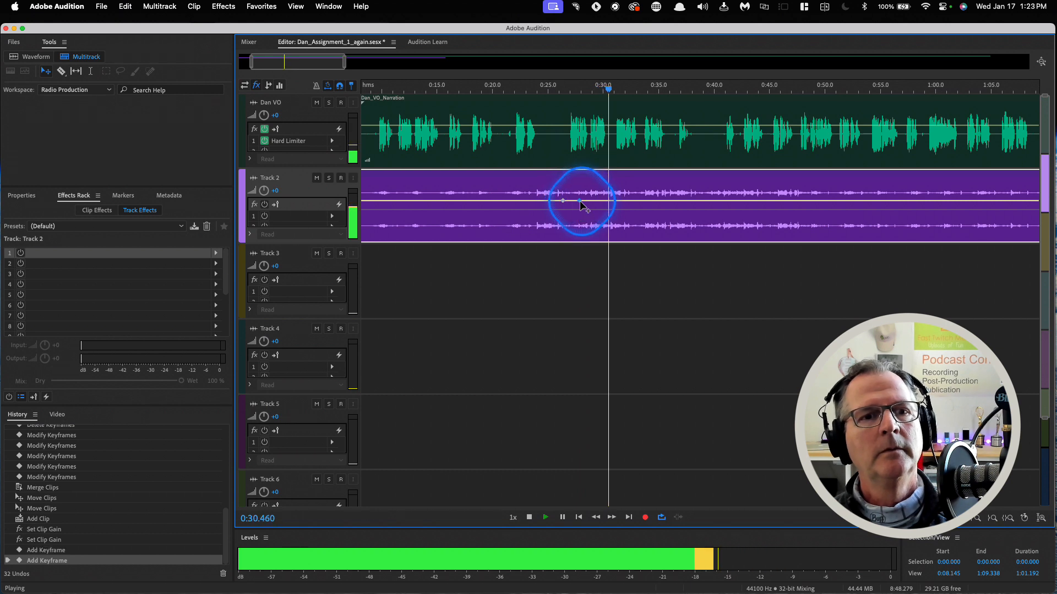
pyautogui.press('space')
pyautogui.click(580, 200)
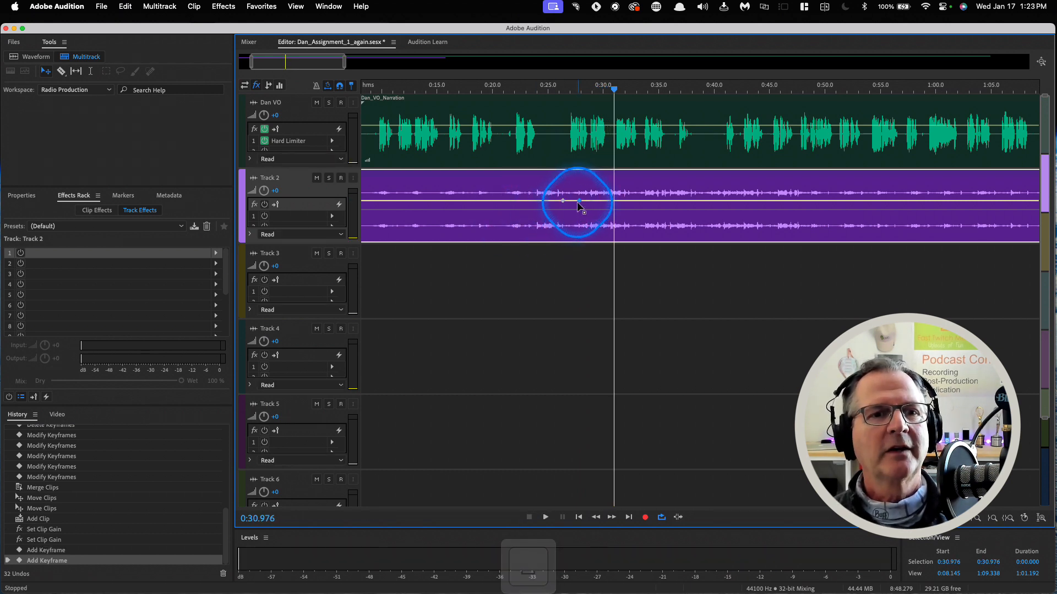
pyautogui.moveTo(579, 200); pyautogui.dragTo(589, 220)
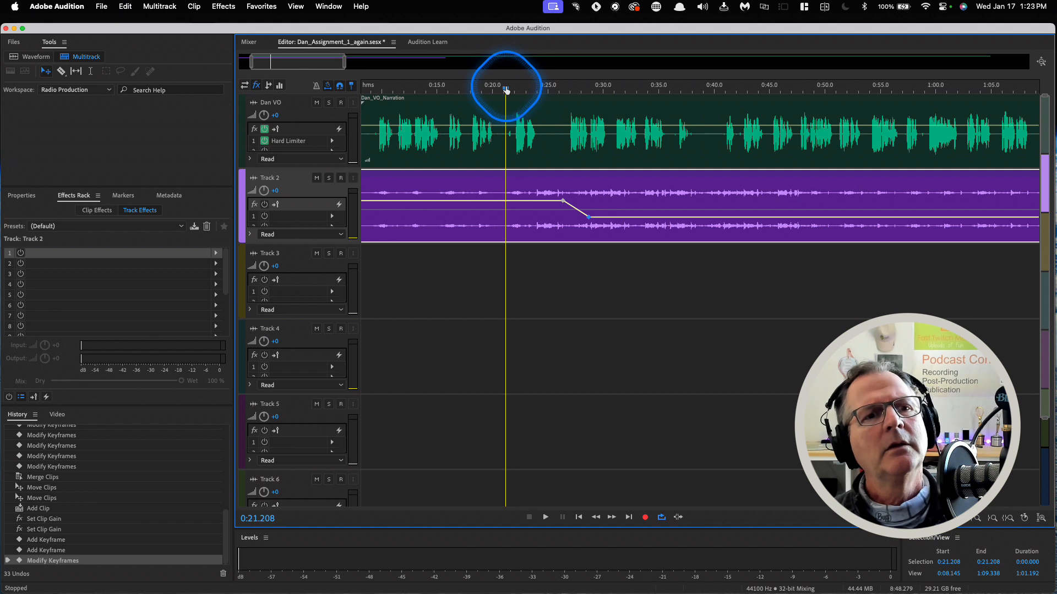
# Play from 0:21.208 and fade the music out completely between volume keyframes at about 0:37 and 0:44.
pyautogui.press('space')
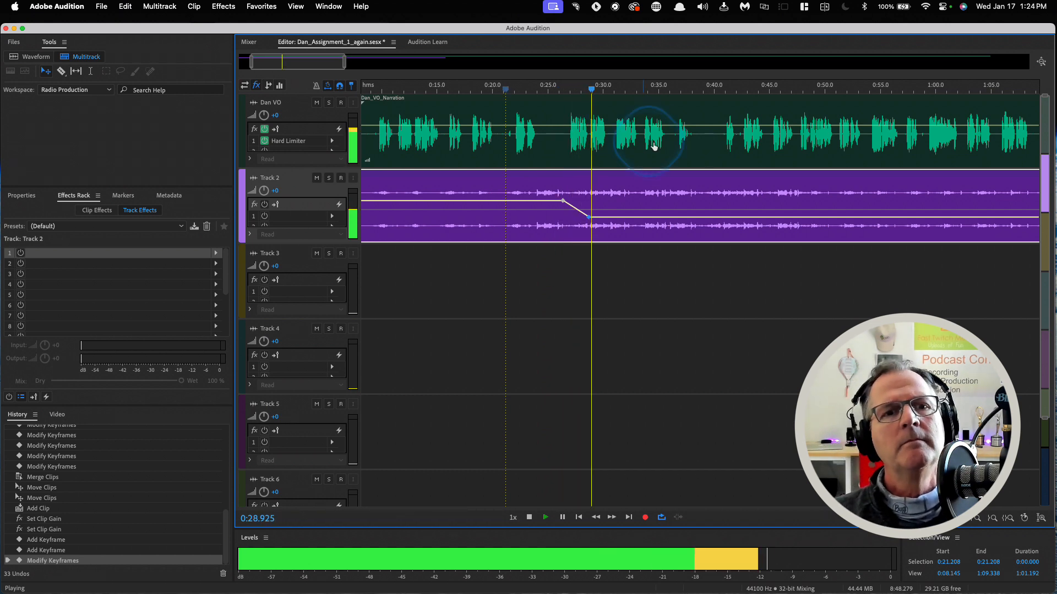
pyautogui.click(683, 217)
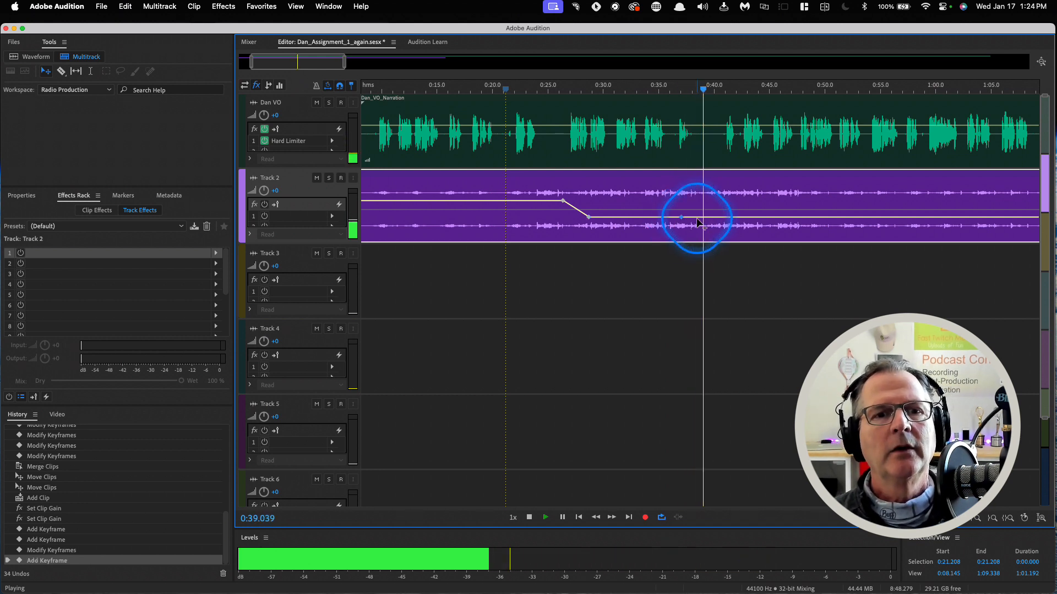
pyautogui.moveTo(715, 218); pyautogui.dragTo(757, 262)
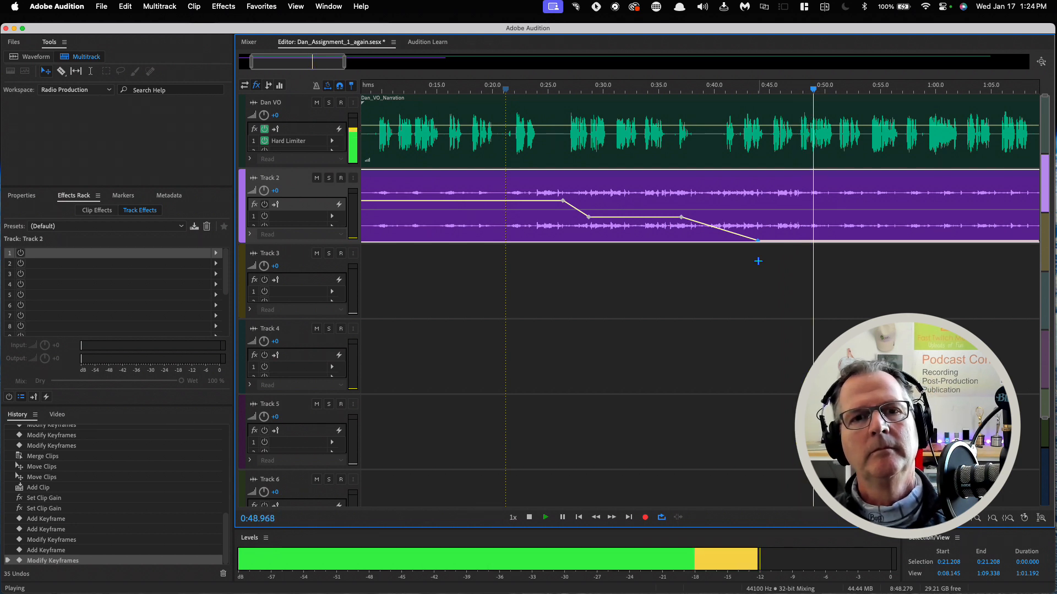
pyautogui.press('space')
# Play the mix from about 0:37 to 1:00 to check the music fade-out and listen to the narration.
pyautogui.hscroll(-5, 750, 267)
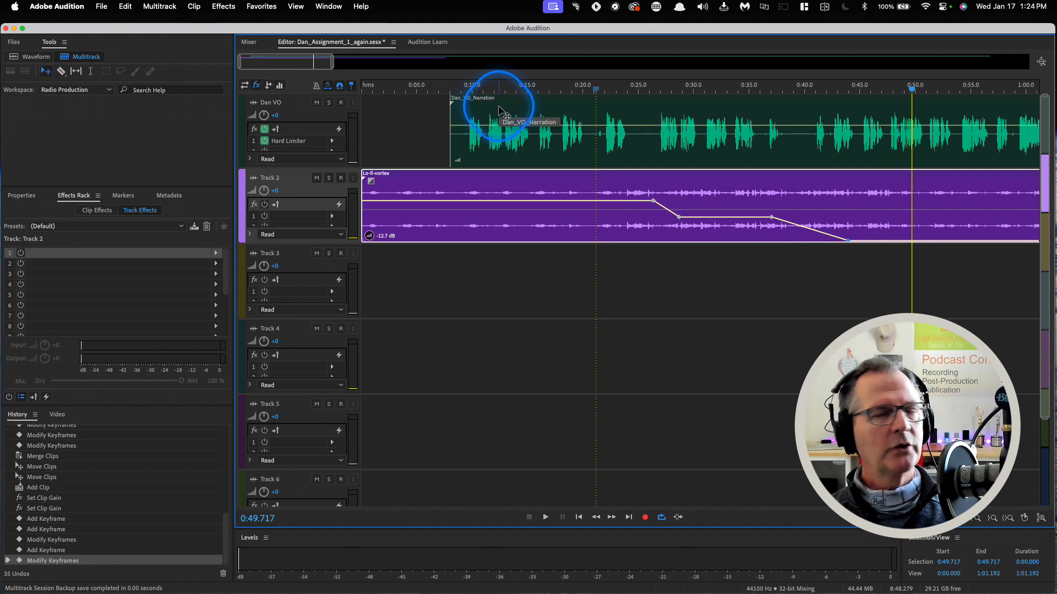
pyautogui.click(768, 88)
pyautogui.press('space')
pyautogui.press('space')
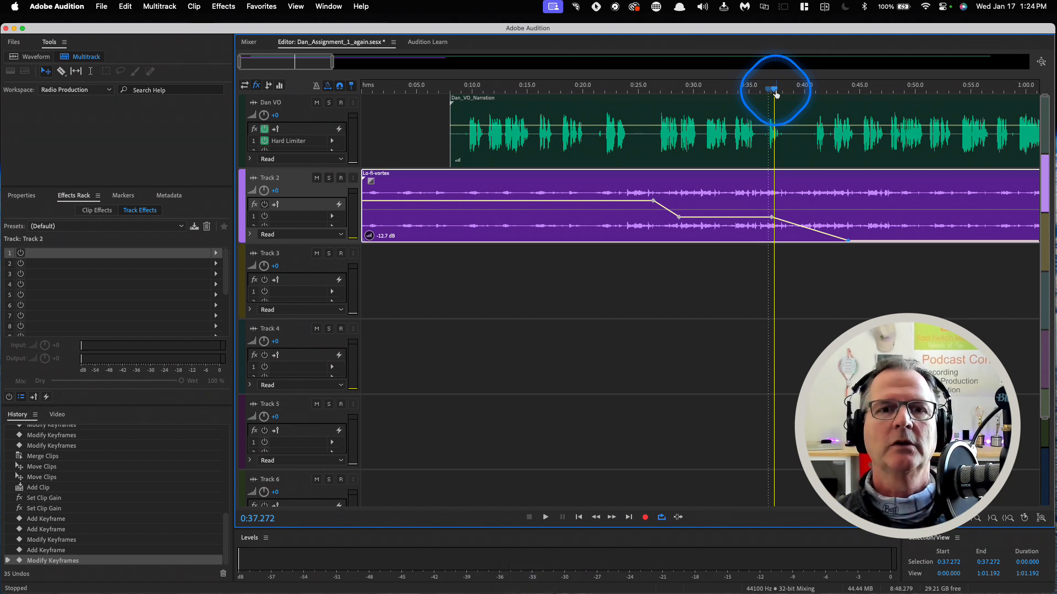
pyautogui.press('space')
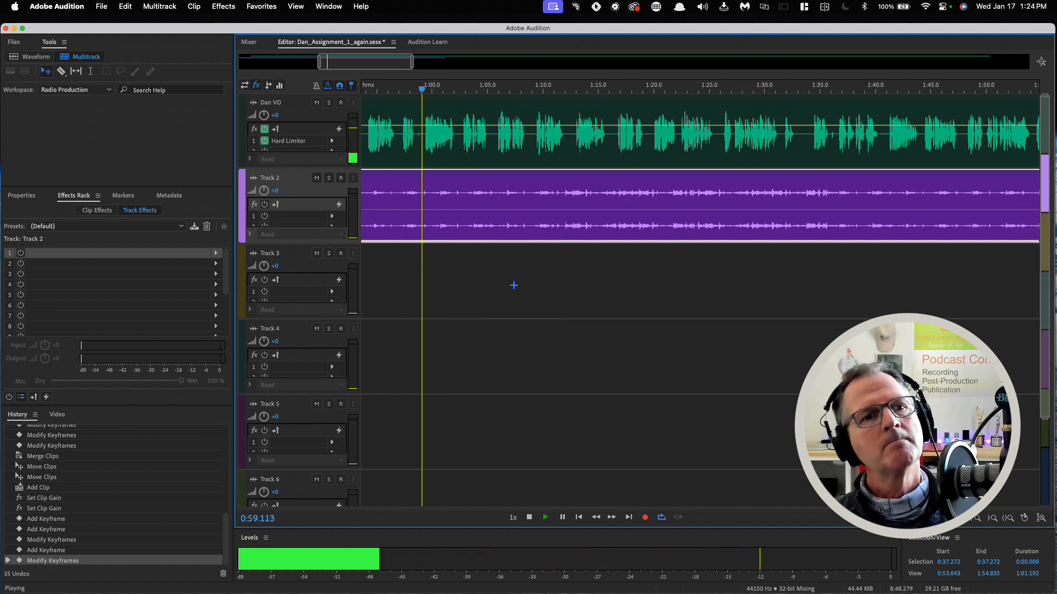
pyautogui.press('space')
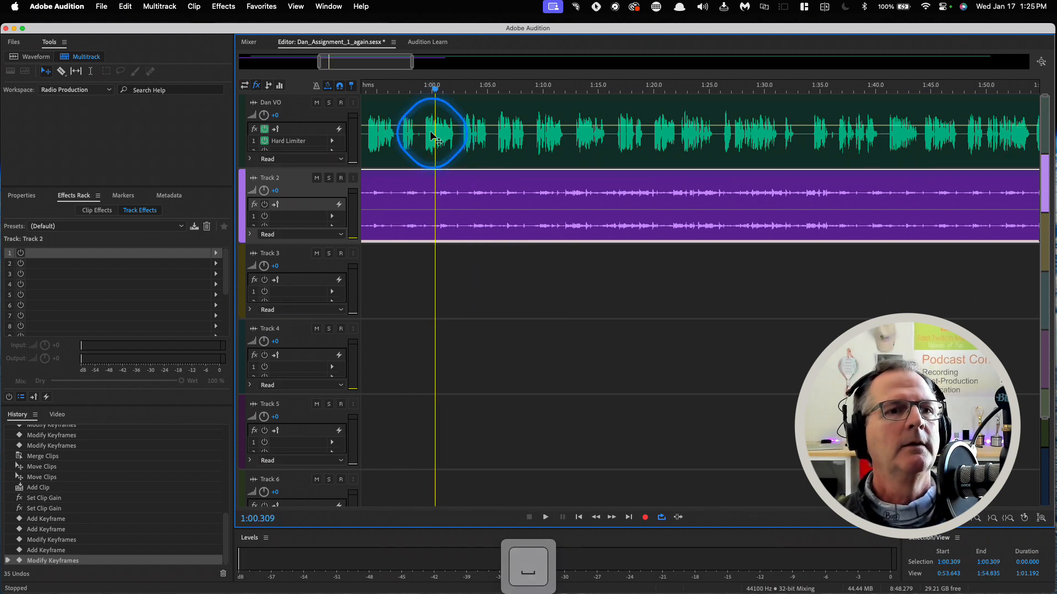
# Select the narration gap from 0:58.439 to 0:59.187 with the Time Selection tool and silence it in the clip.
pyautogui.click(421, 92)
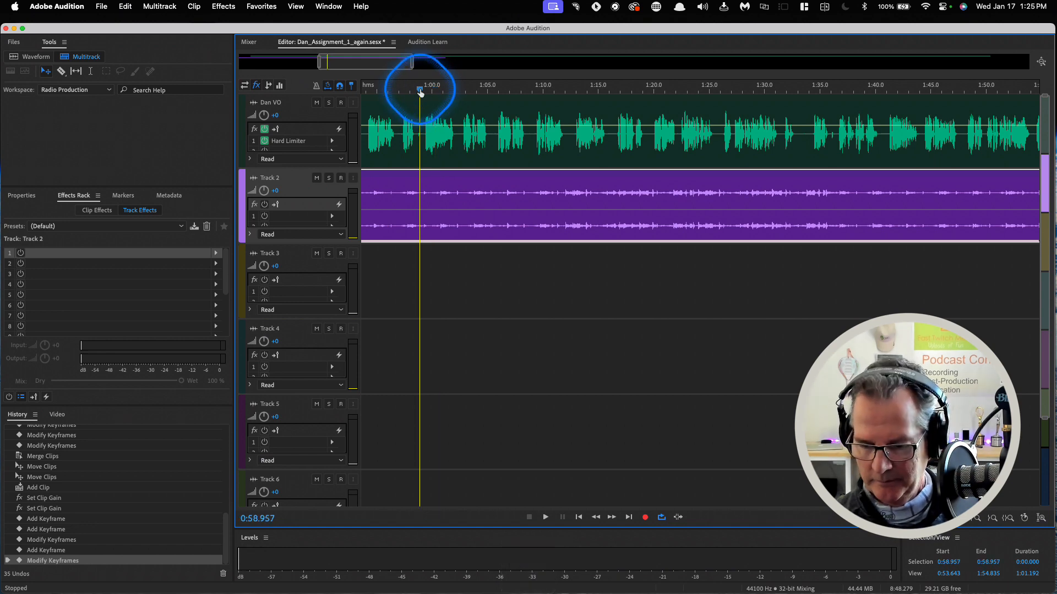
pyautogui.press('=')
pyautogui.press('=')
pyautogui.press('=')
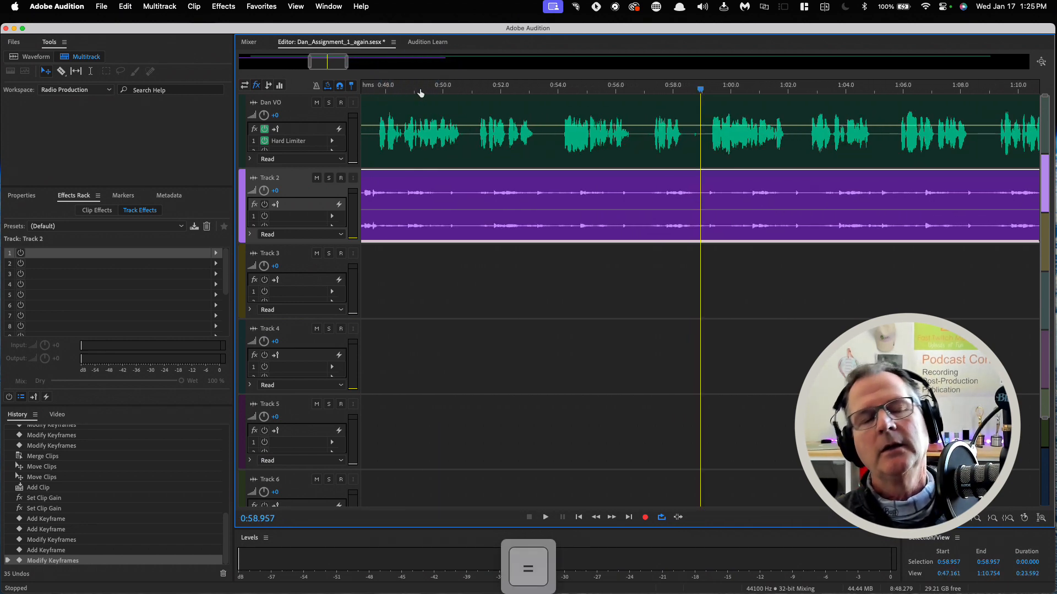
pyautogui.press('=')
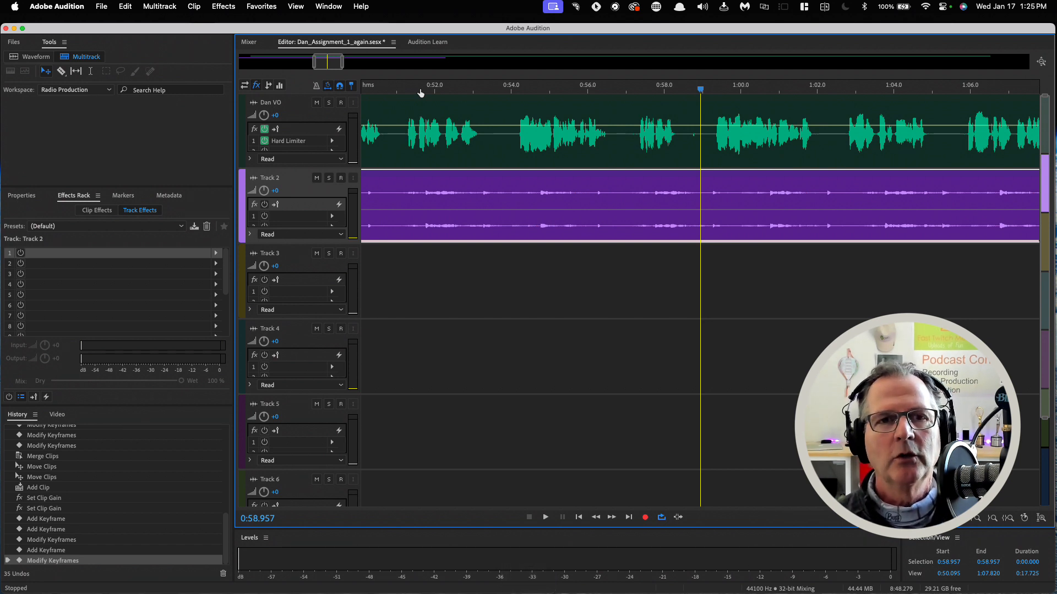
pyautogui.click(91, 72)
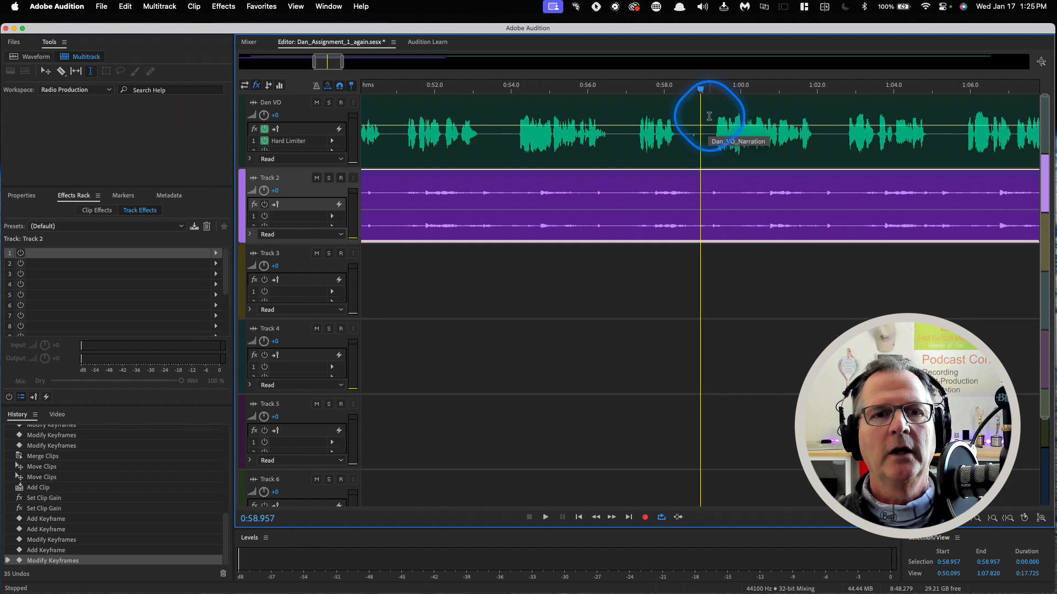
pyautogui.moveTo(709, 117); pyautogui.dragTo(679, 115)
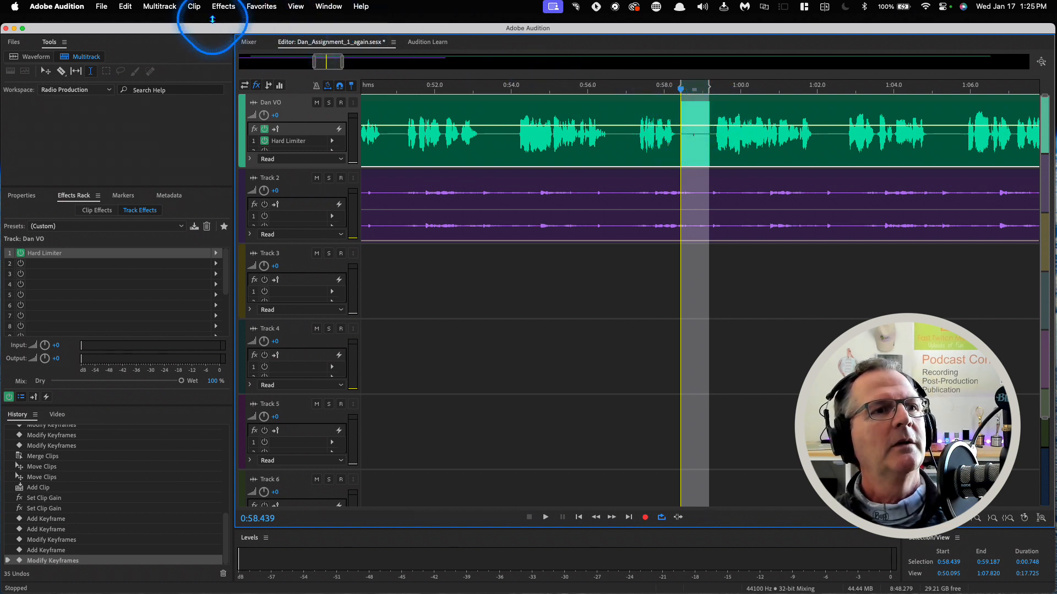
pyautogui.click(195, 8)
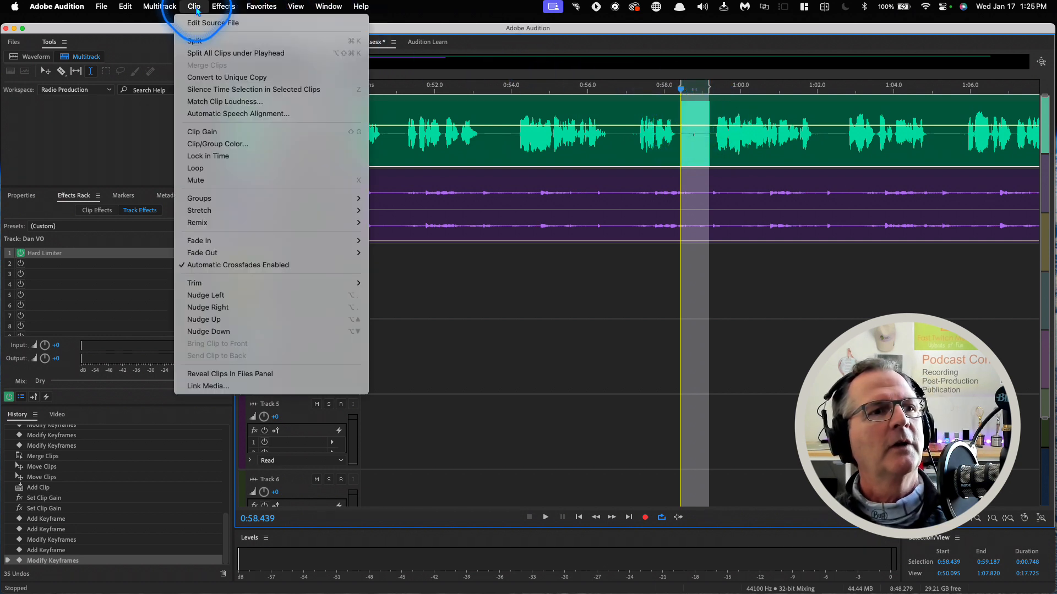
pyautogui.click(202, 93)
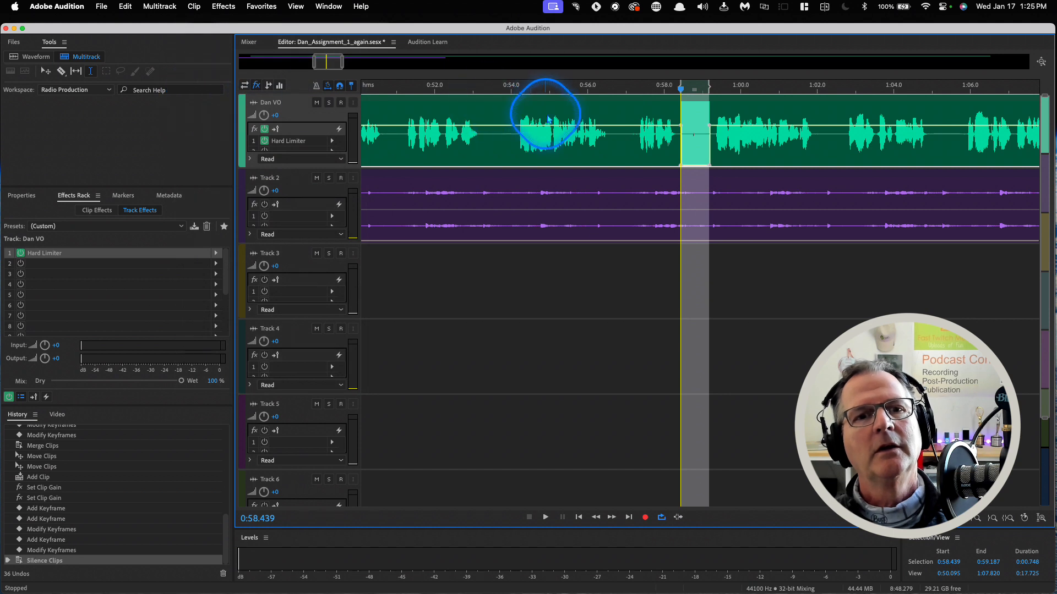
# Play the mix from 0:57, then select the narration gap from 1:08.338 to 1:09.316 and silence it in the clip.
pyautogui.click(627, 112)
pyautogui.press('space')
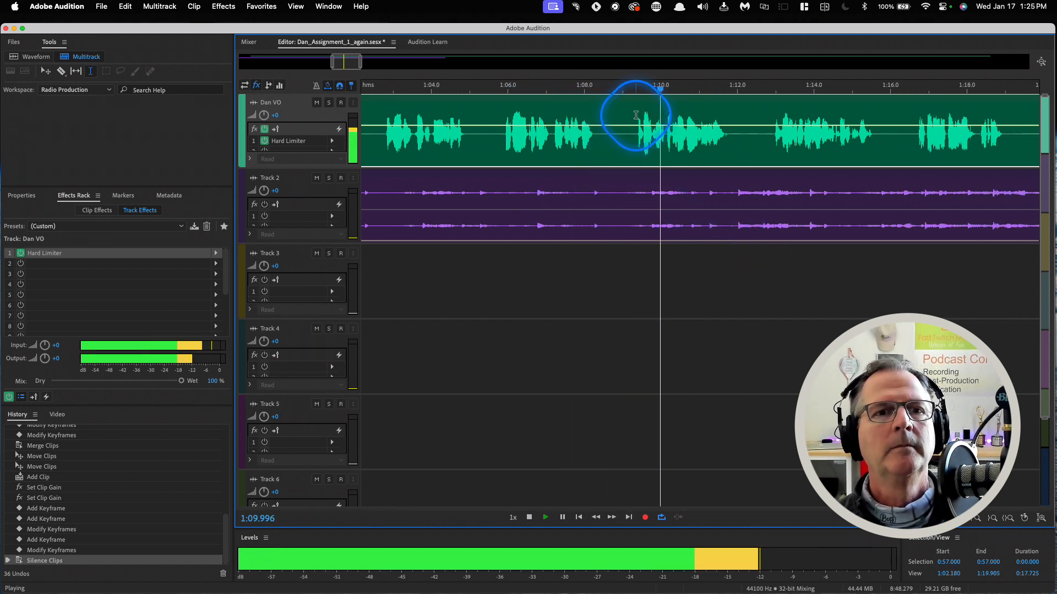
pyautogui.moveTo(634, 115); pyautogui.dragTo(620, 115)
pyautogui.moveTo(598, 115); pyautogui.dragTo(596, 116)
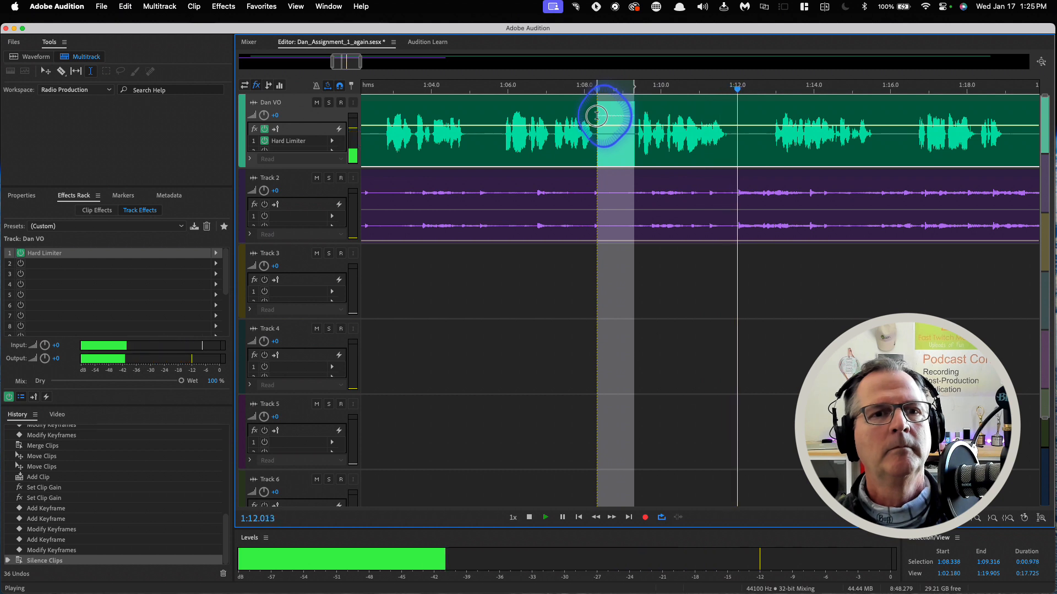
pyautogui.press('space')
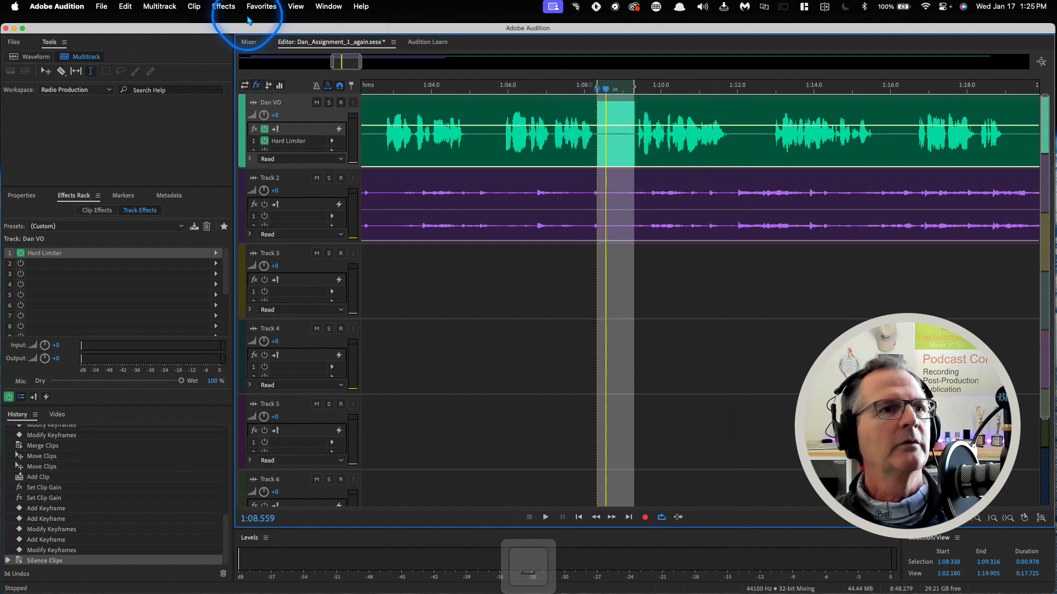
pyautogui.click(194, 8)
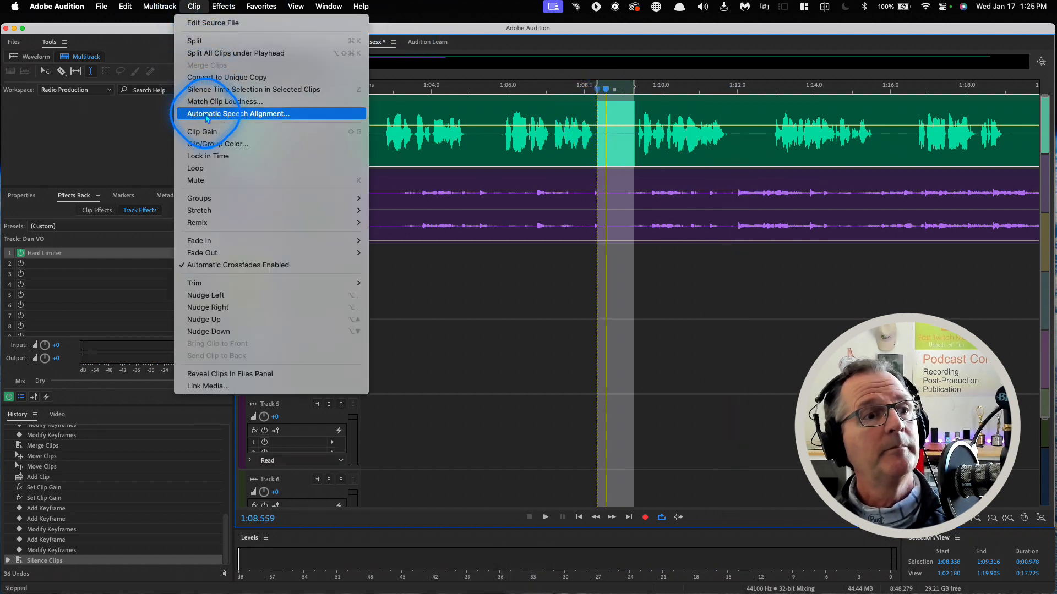
pyautogui.click(190, 89)
# Play the mix from 1:07 to about 1:21 to check the silenced gap and listen to the narration.
pyautogui.click(546, 111)
pyautogui.press('space')
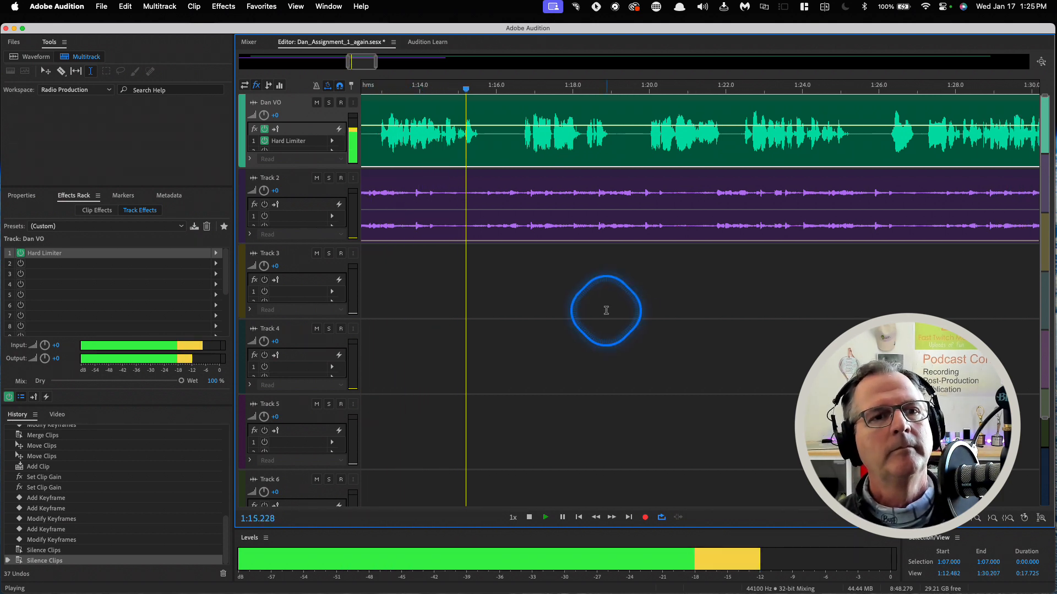
pyautogui.hscroll(1, 606, 311)
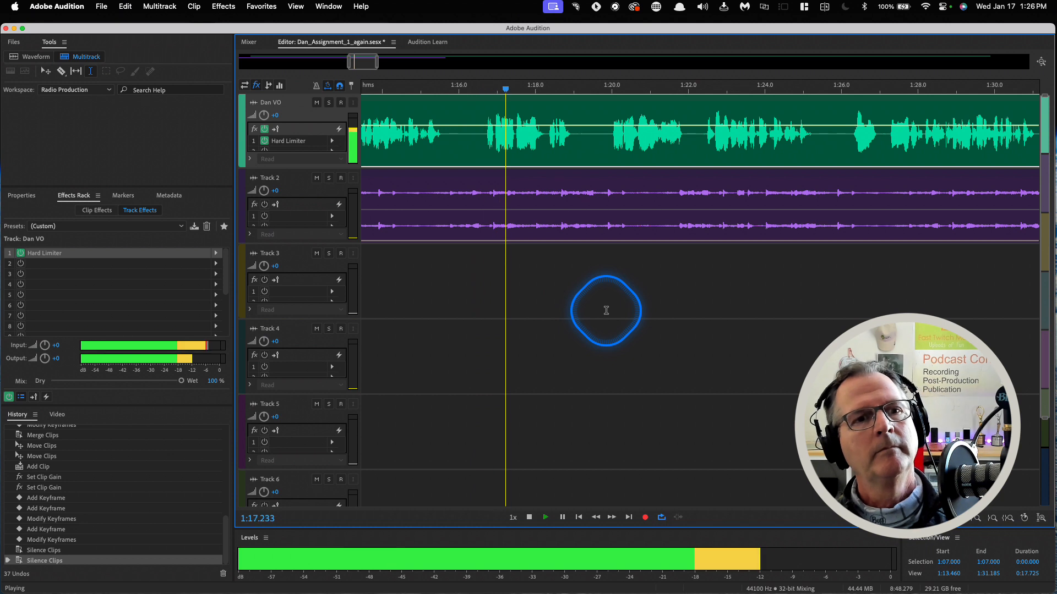
pyautogui.hscroll(2, 606, 311)
pyautogui.hscroll(3, 606, 311)
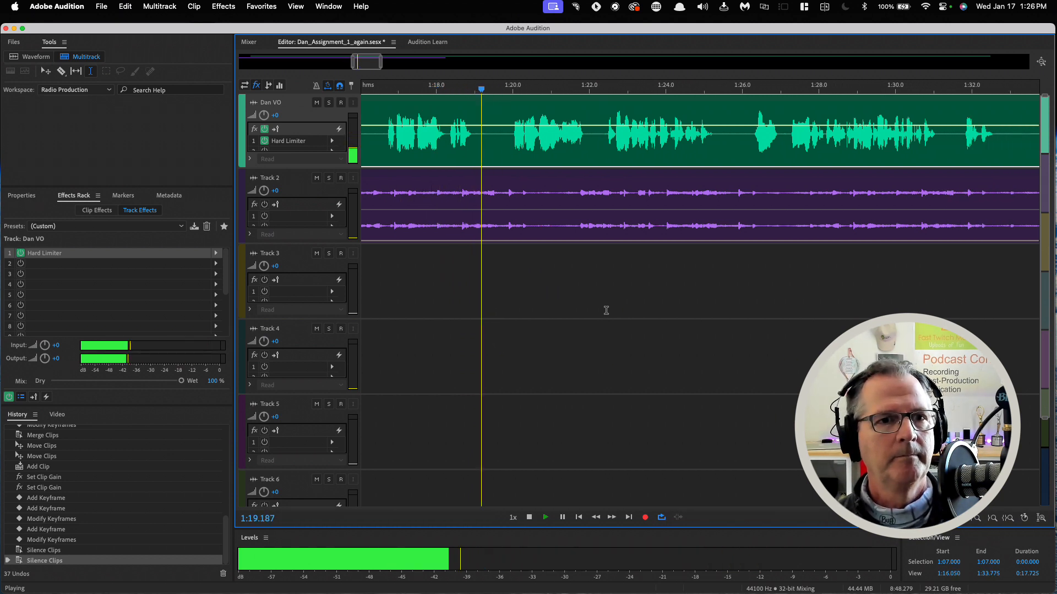
pyautogui.press('space')
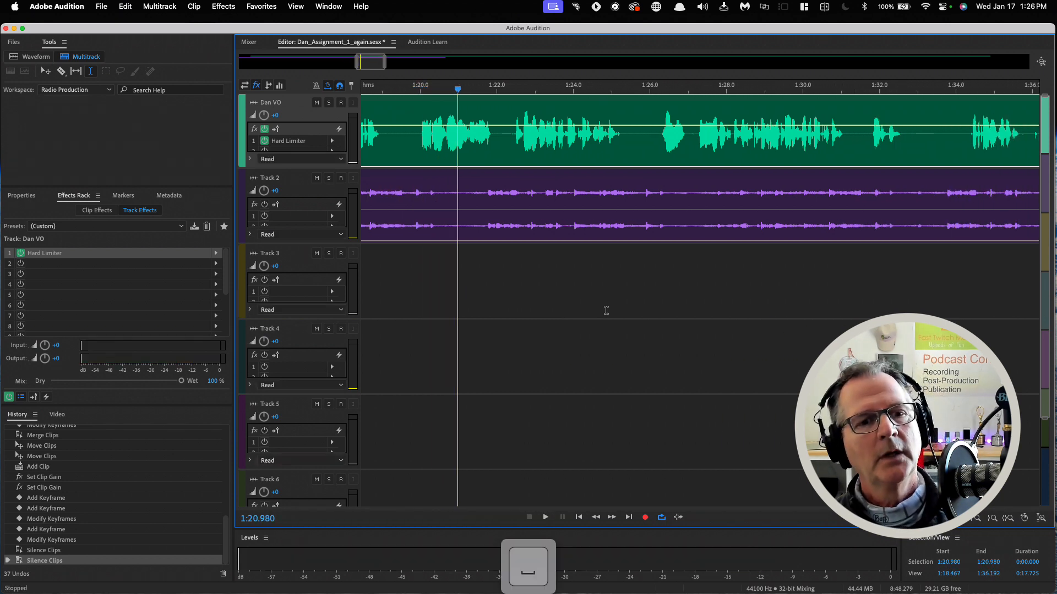
# Examine the upcoming narration and music waveforms between about 1:20 and 1:53.
pyautogui.hscroll(1, 606, 311)
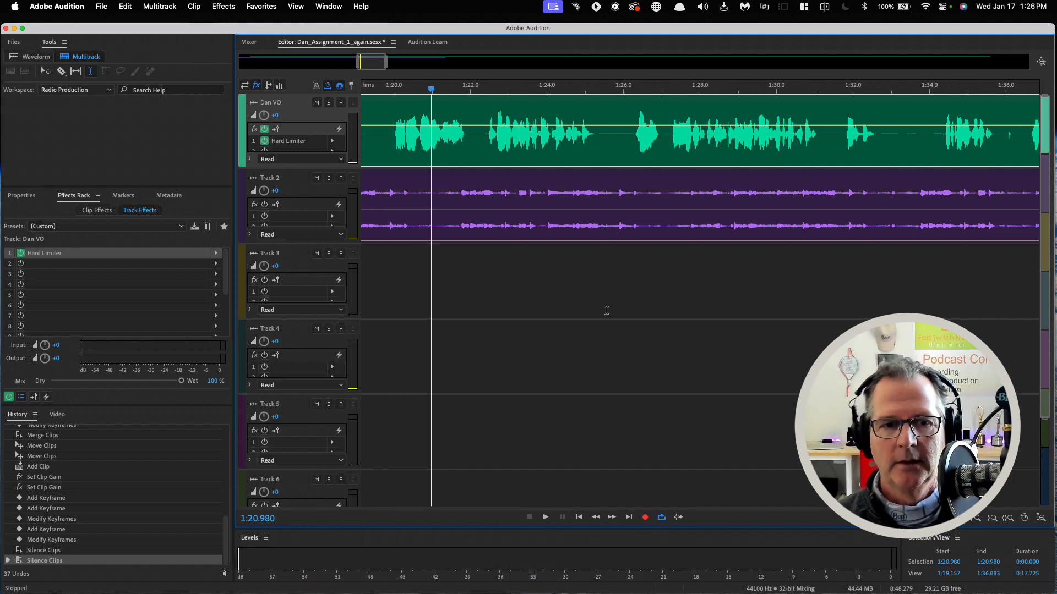
pyautogui.hscroll(1, 606, 311)
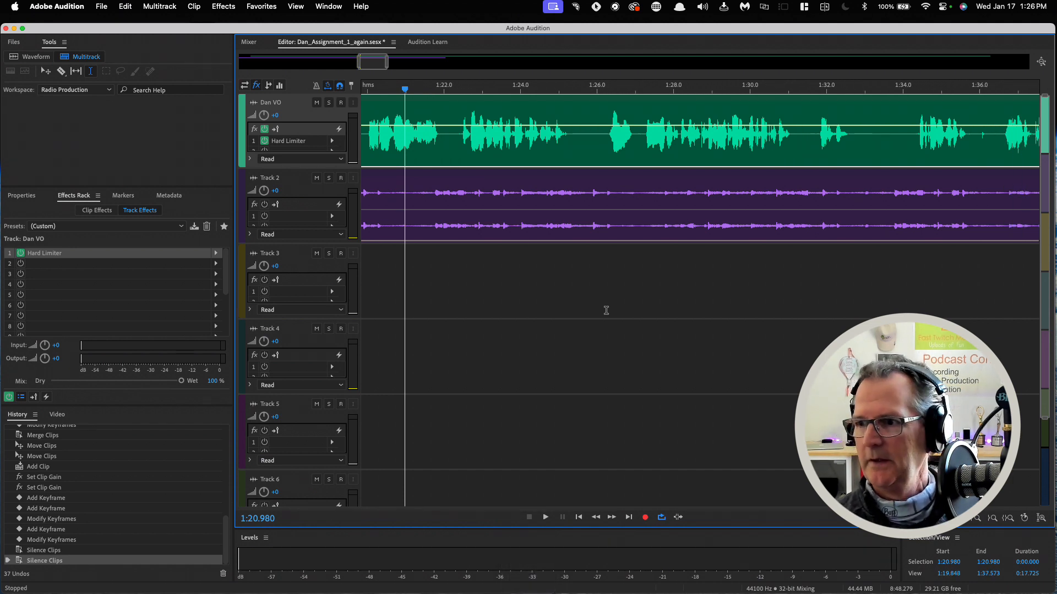
pyautogui.hscroll(7, 606, 310)
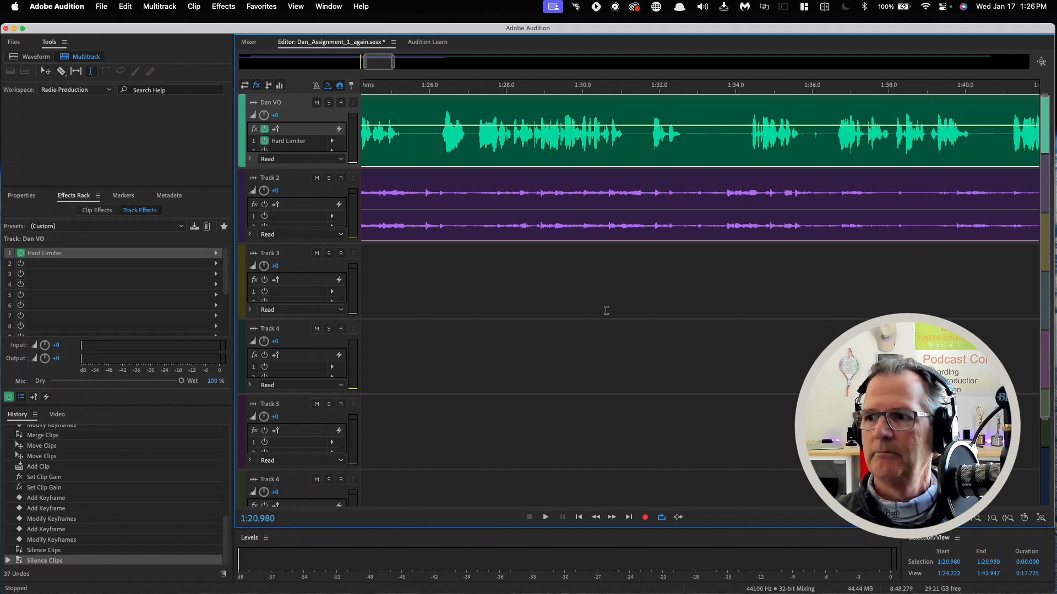
pyautogui.hscroll(10, 606, 311)
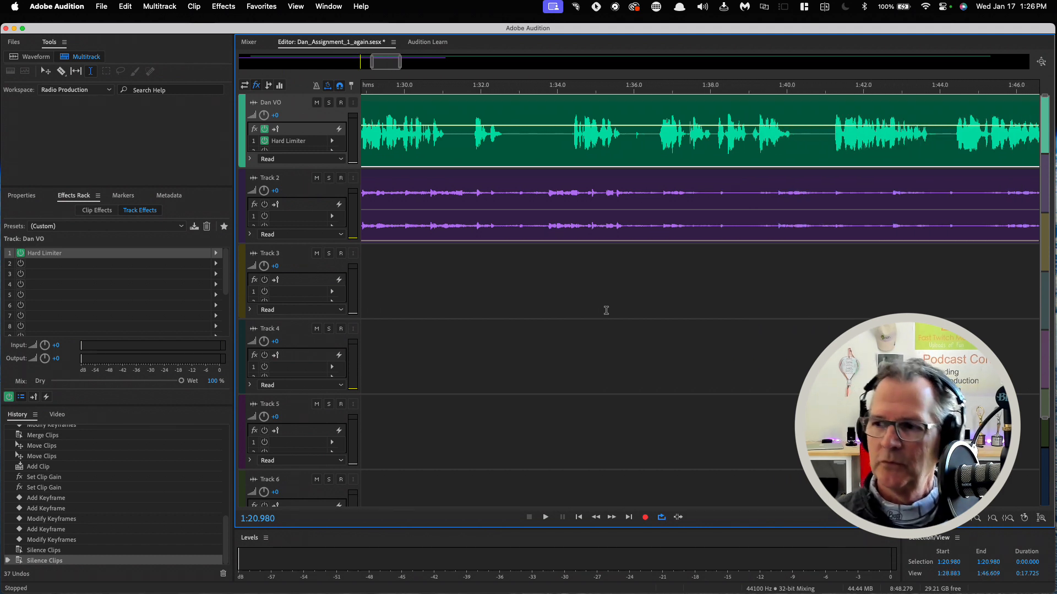
pyautogui.hscroll(9, 606, 311)
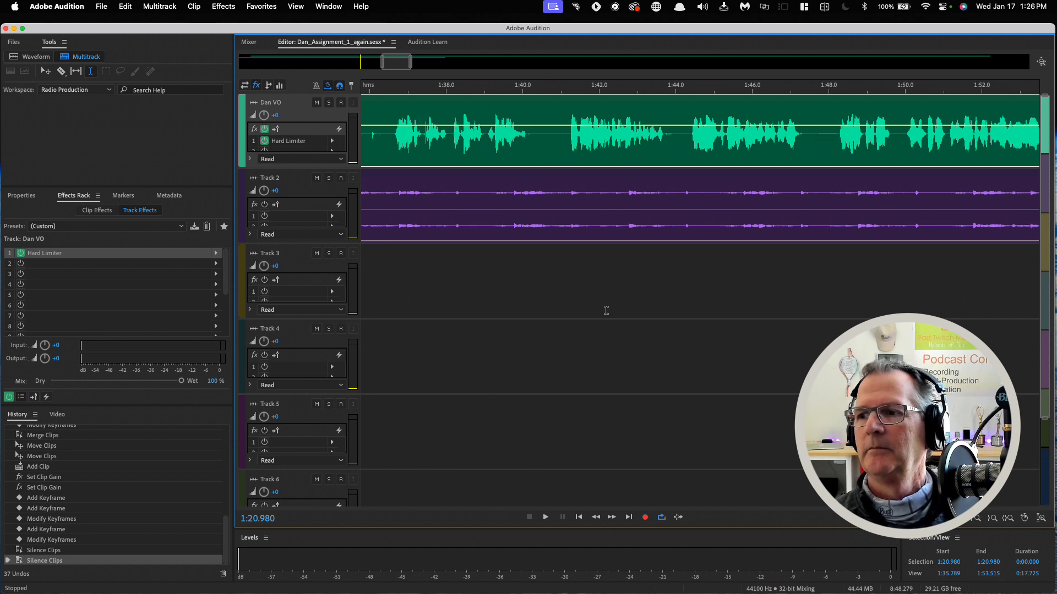
pyautogui.hscroll(-20, 606, 311)
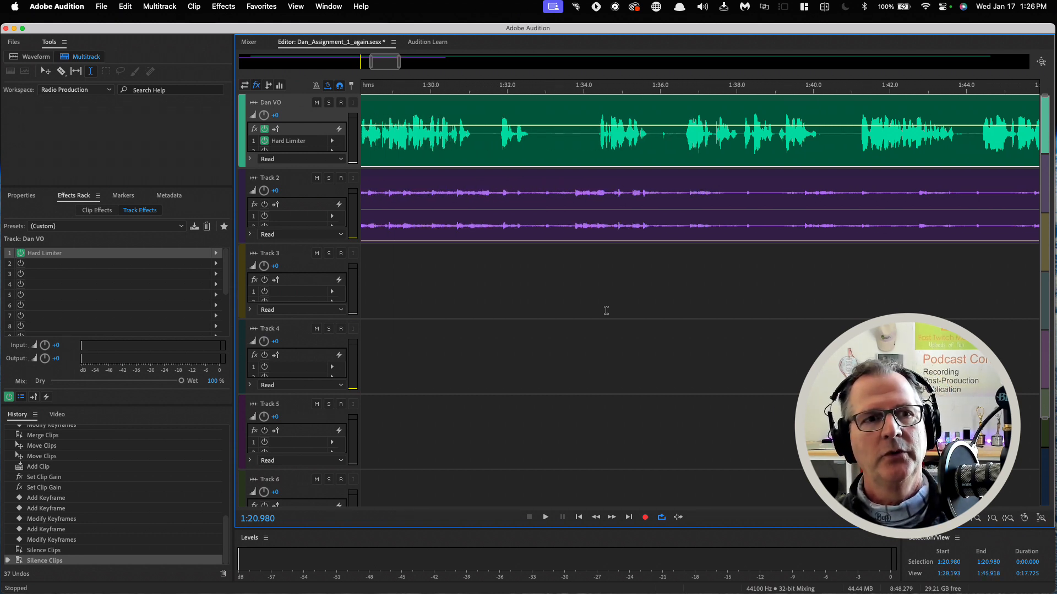
pyautogui.hscroll(-13, 606, 310)
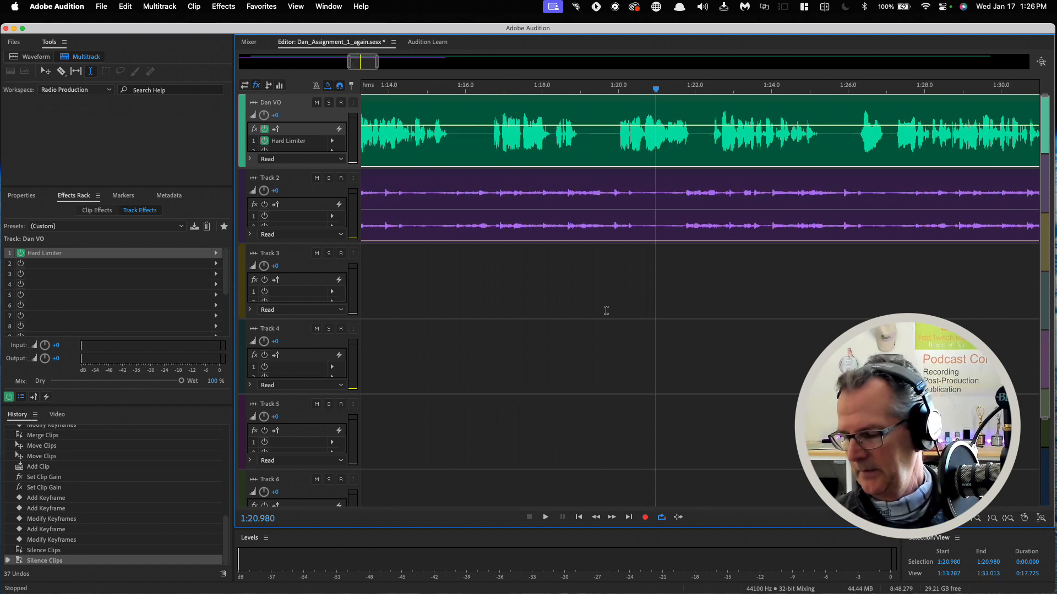
# Replay the narration twice from about 1:19.8 to find the spot for a sound effect.
pyautogui.click(610, 112)
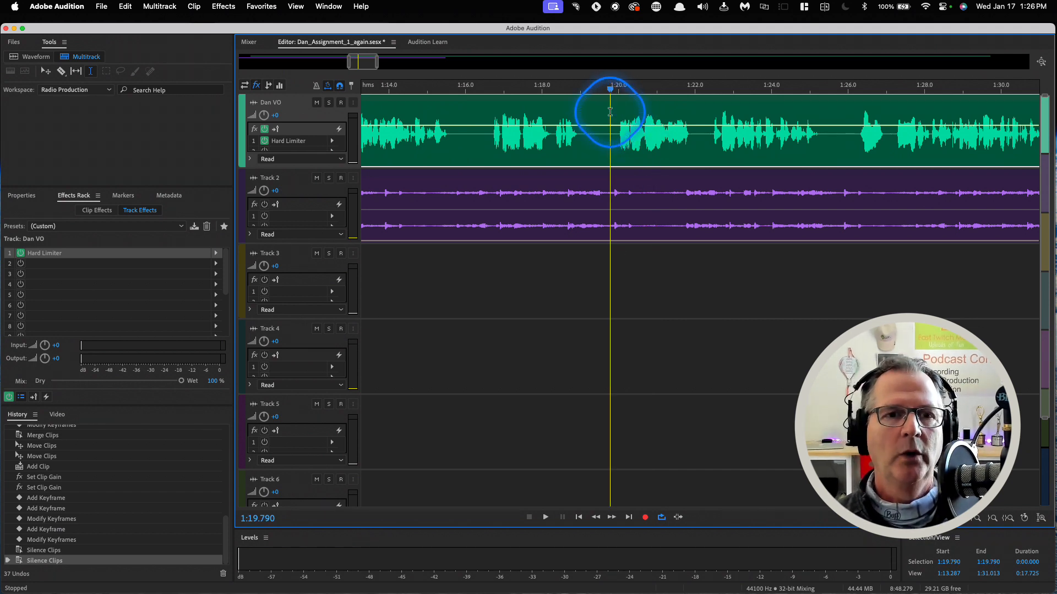
pyautogui.press('space')
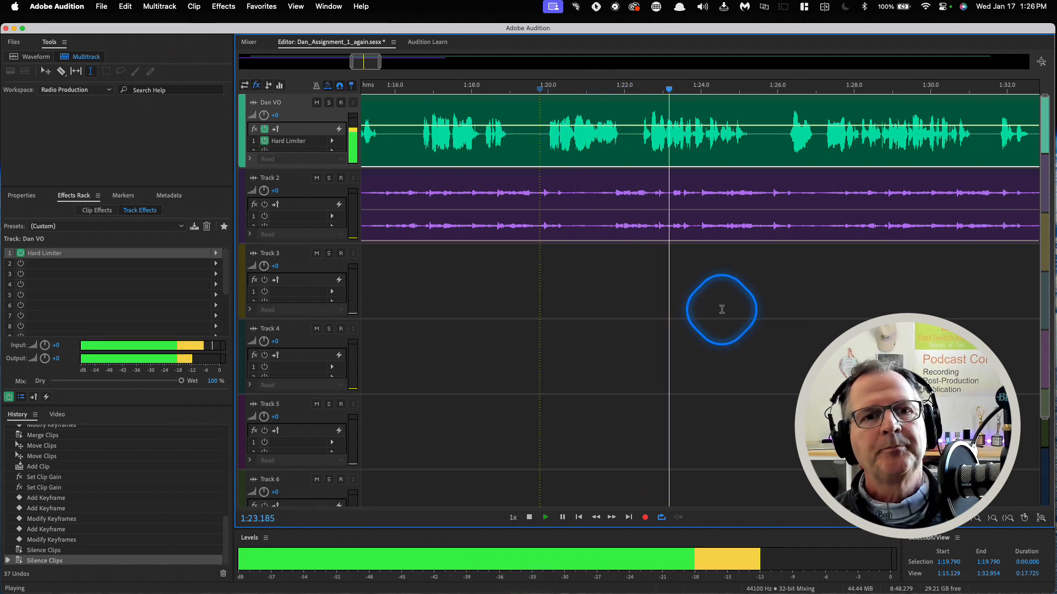
pyautogui.press('space')
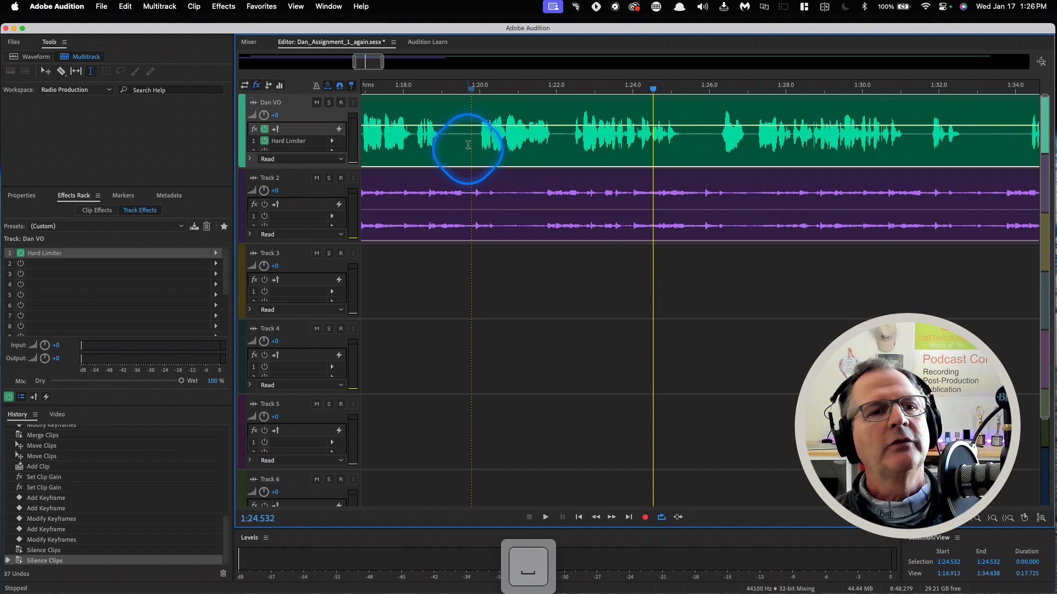
pyautogui.click(475, 124)
pyautogui.press('space')
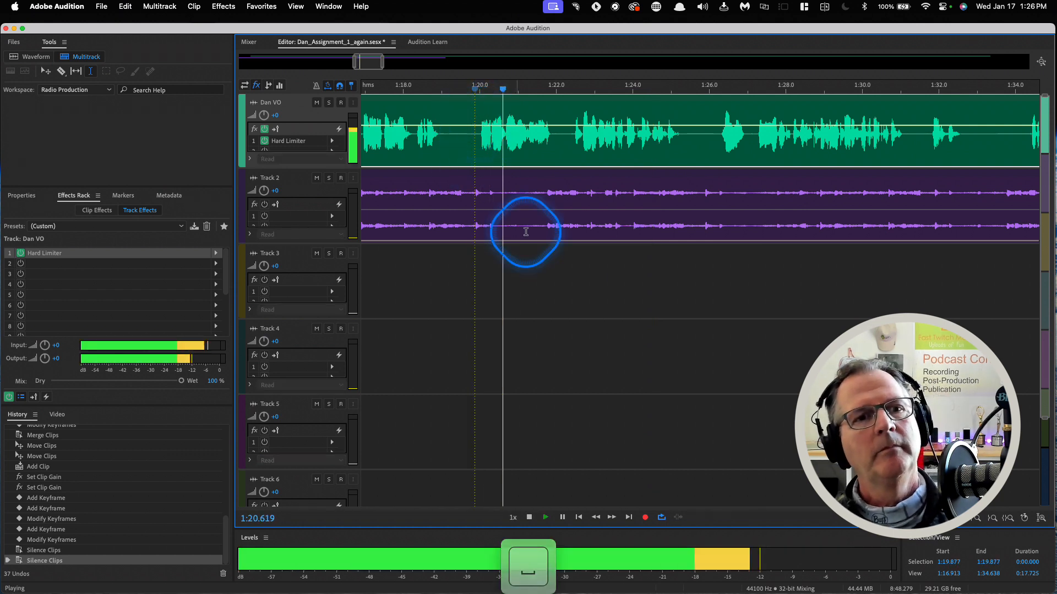
pyautogui.press('space')
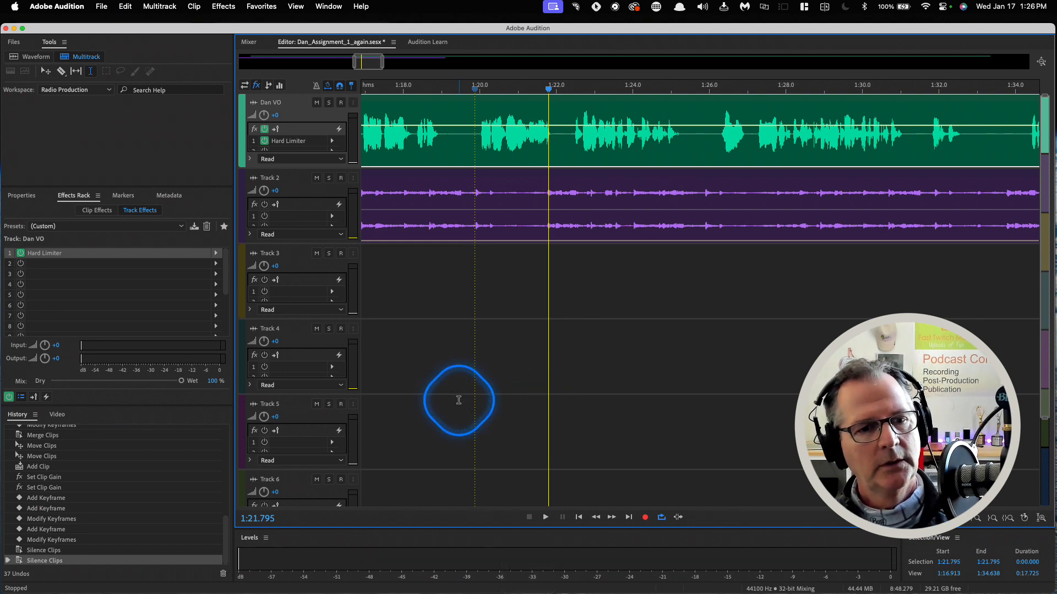
# Switch to Finder, add Mosquito-fly-by.mp3 from the FX Animals folder to Track 3 at about 1:28.7, and minimize the Finder window.
pyautogui.moveTo(105, 592)
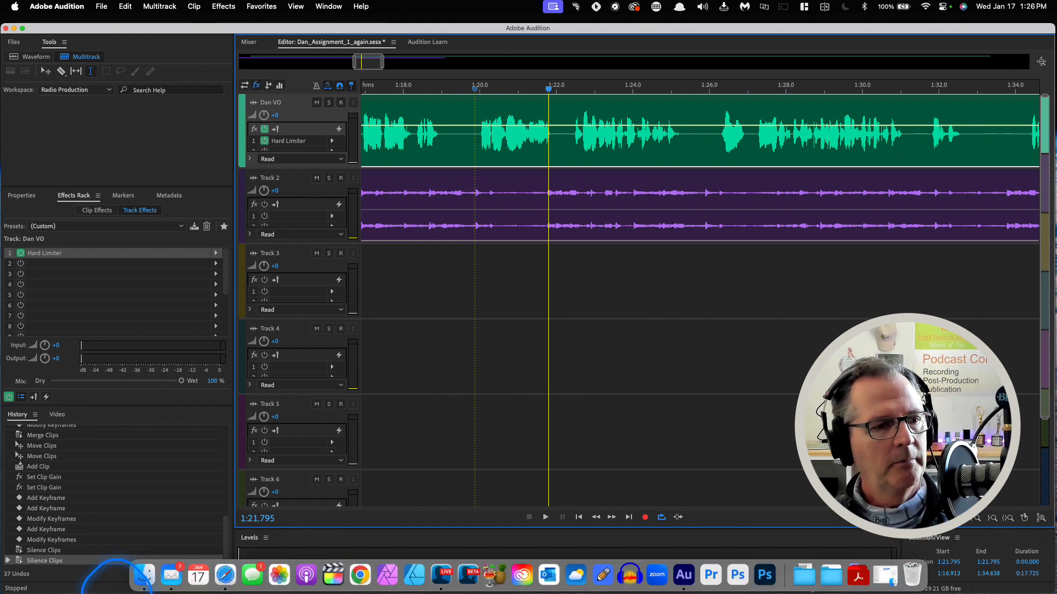
pyautogui.click(145, 575)
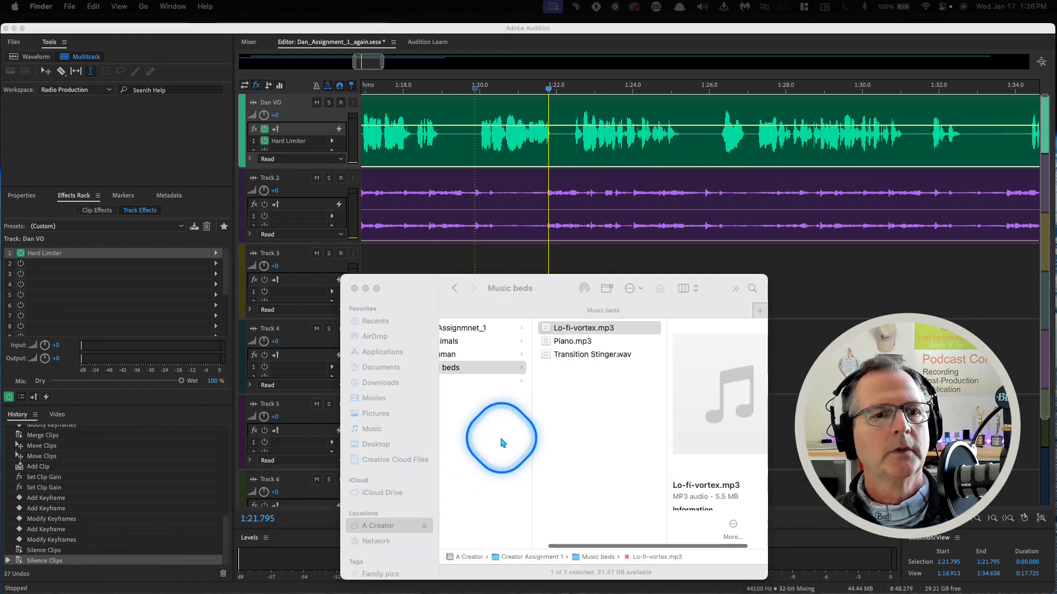
pyautogui.hscroll(-3, 501, 443)
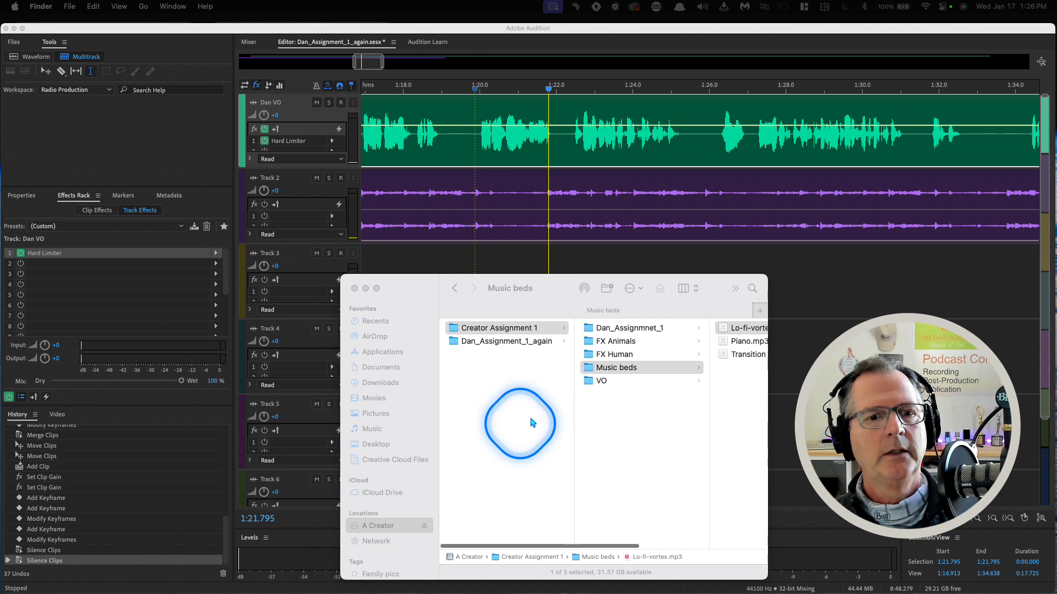
pyautogui.click(595, 347)
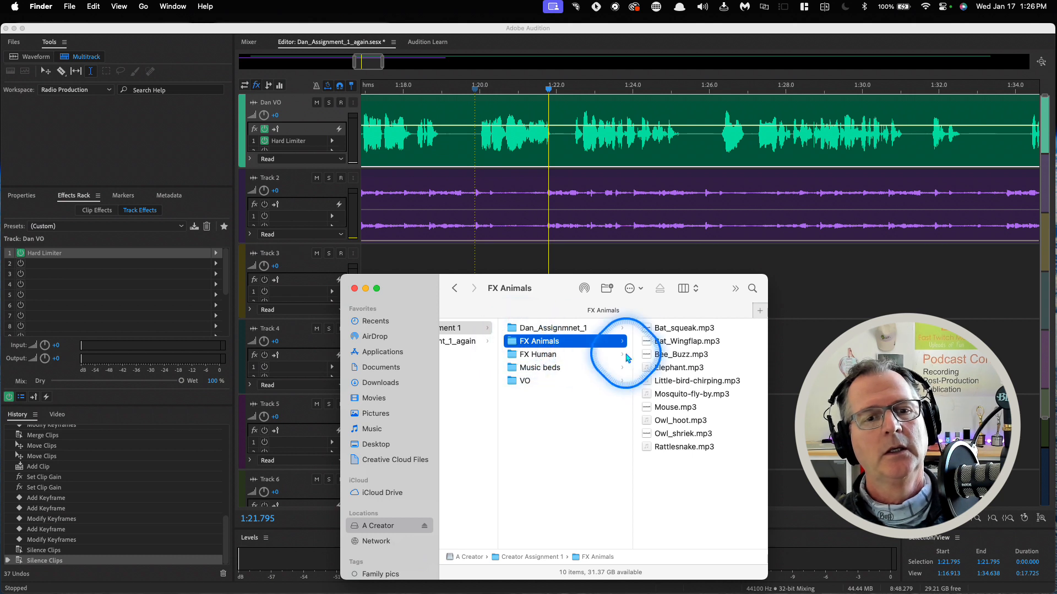
pyautogui.click(652, 399)
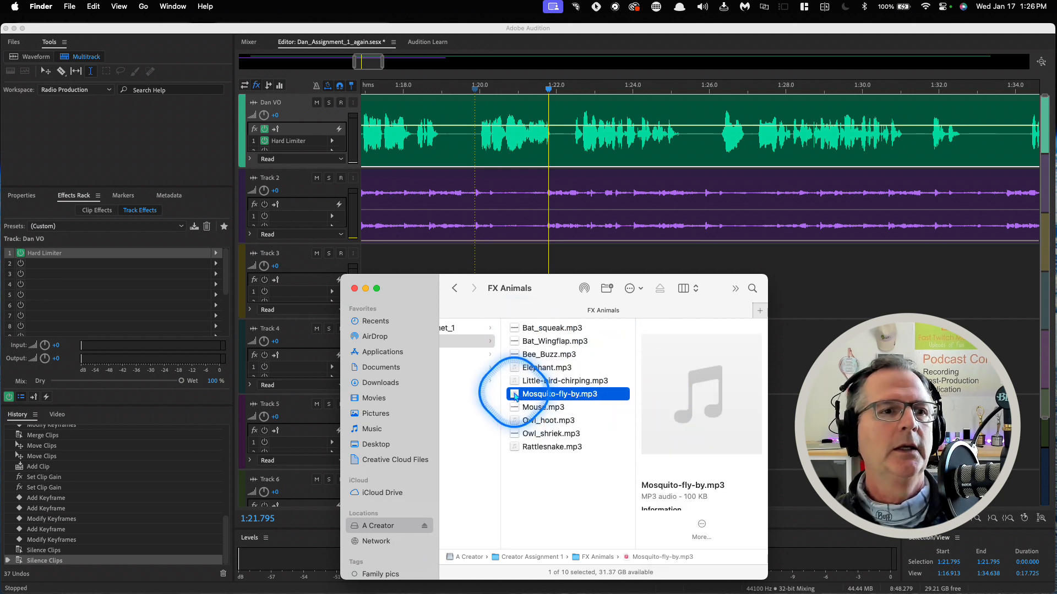
pyautogui.moveTo(514, 396); pyautogui.dragTo(815, 282)
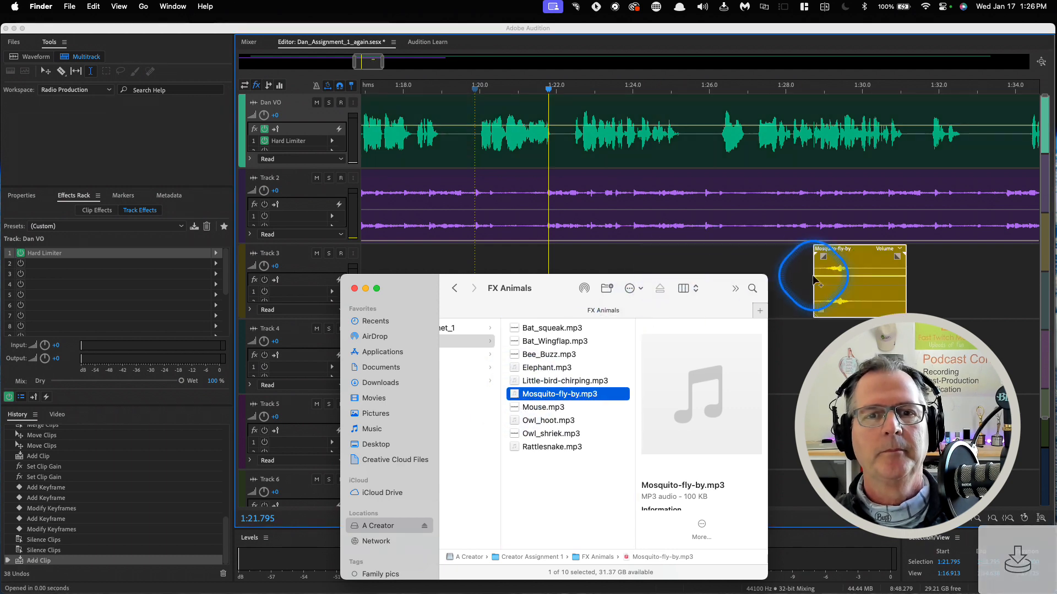
pyautogui.click(366, 289)
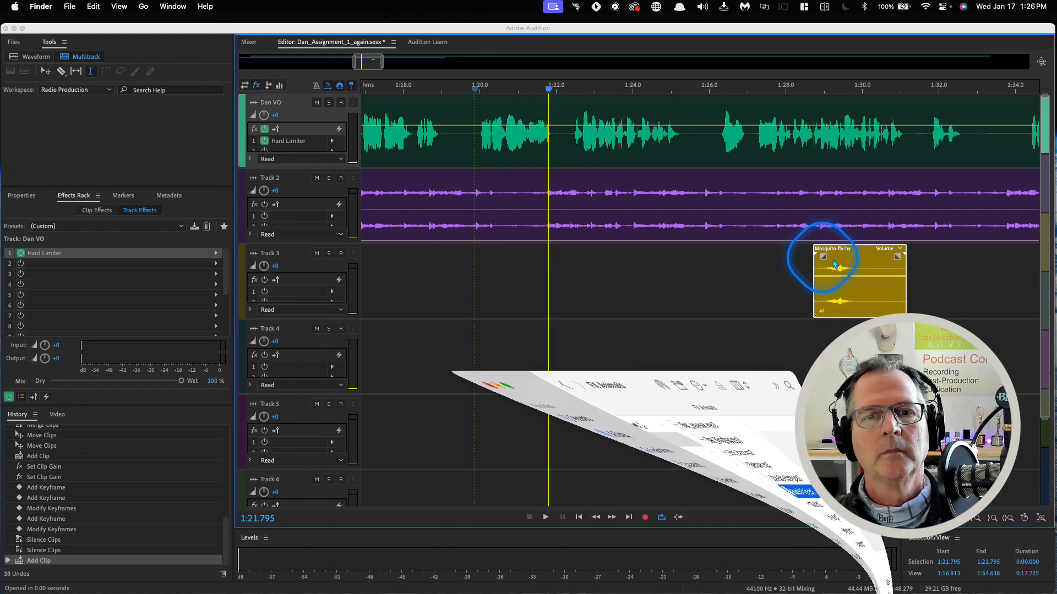
# Move the Mosquito-fly-by clip on Track 3 to start at about 1:21.1 and play the mix from 1:19.013.
pyautogui.click(863, 256)
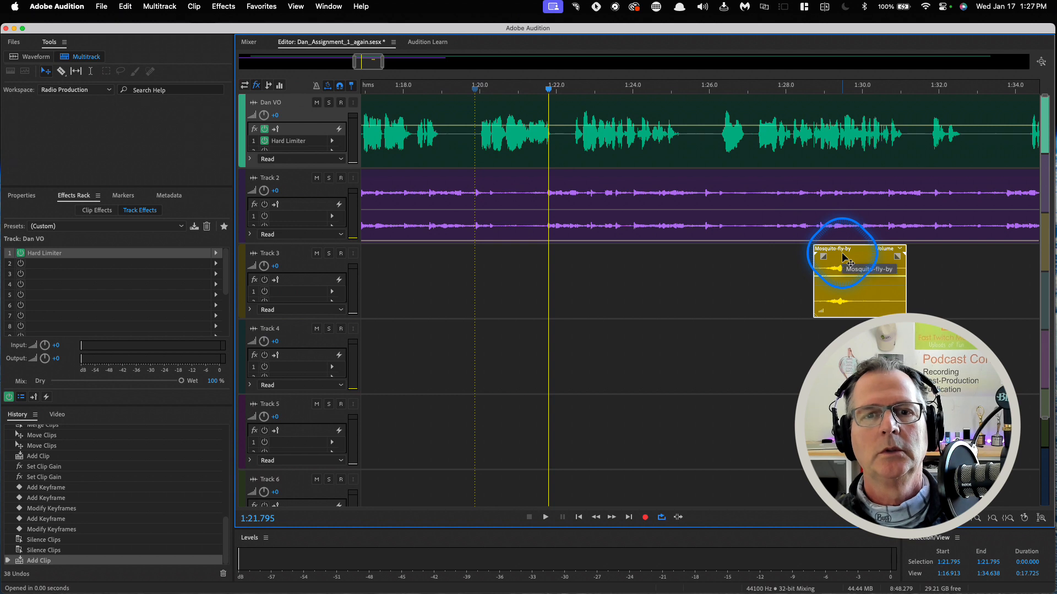
pyautogui.moveTo(844, 257); pyautogui.dragTo(553, 269)
pyautogui.click(441, 90)
pyautogui.press('space')
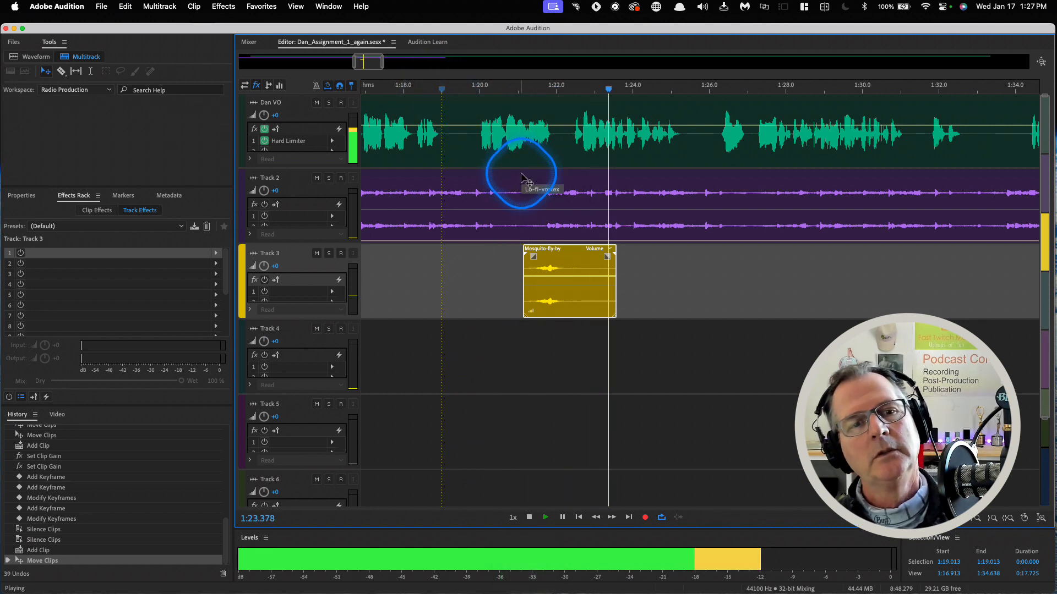
pyautogui.press('space')
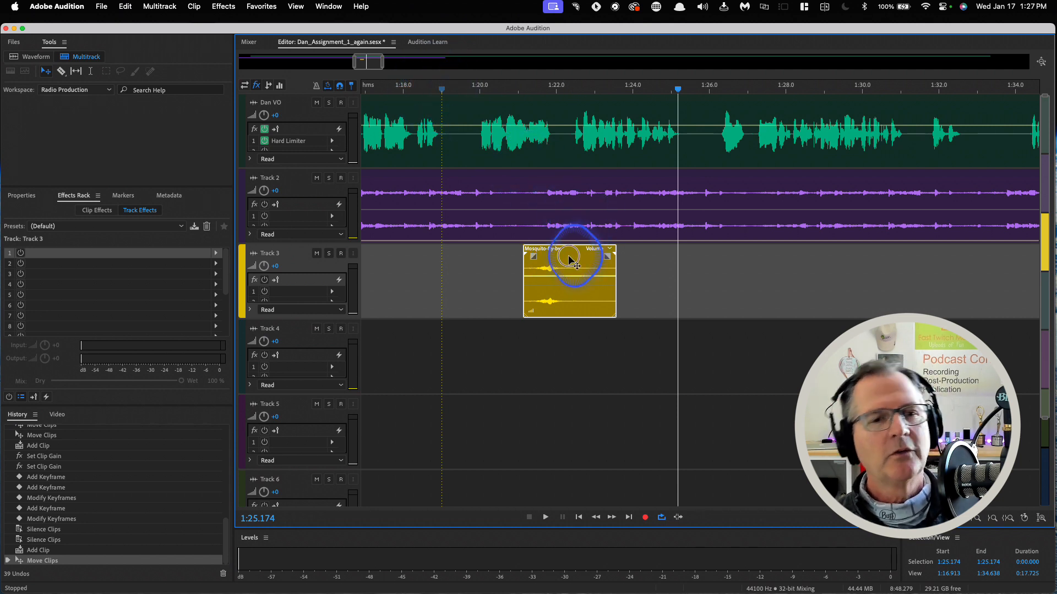
# Shift the Mosquito-fly-by clip to start at about 1:21.5 and play the mix from 1:19.431 to check its timing.
pyautogui.moveTo(569, 257)
pyautogui.mouseDown()
pyautogui.moveTo(593, 260)
pyautogui.moveTo(563, 264)
pyautogui.moveTo(586, 264)
pyautogui.mouseUp()
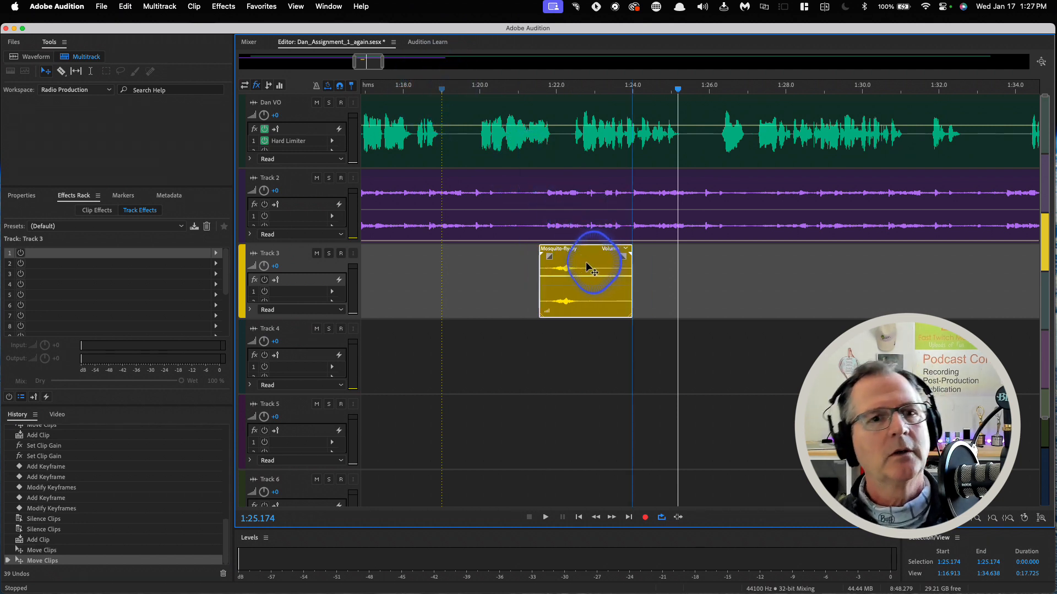
pyautogui.click(458, 93)
pyautogui.press('space')
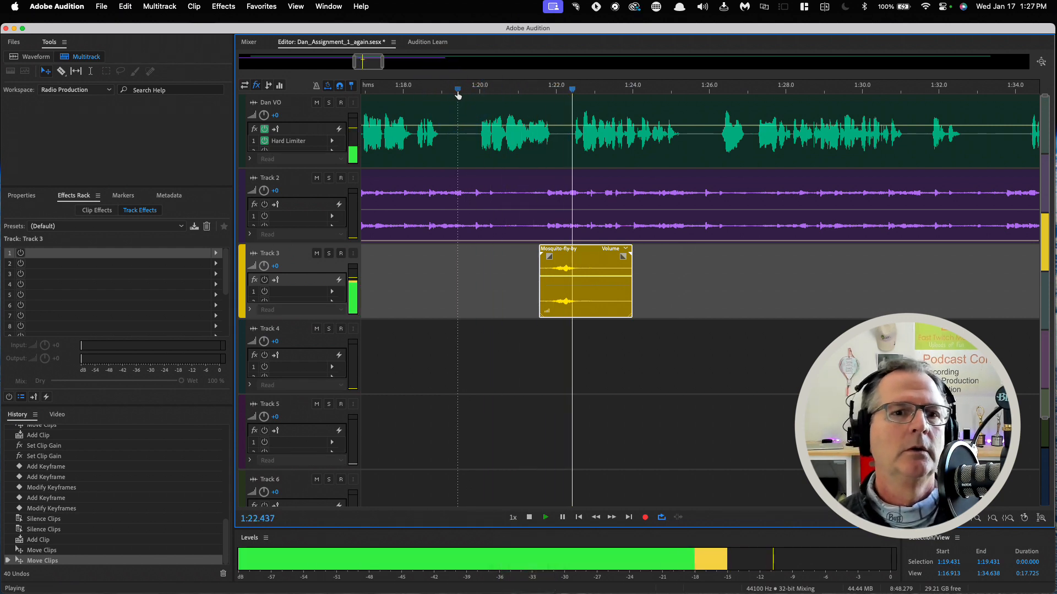
pyautogui.click(624, 168)
pyautogui.press('space')
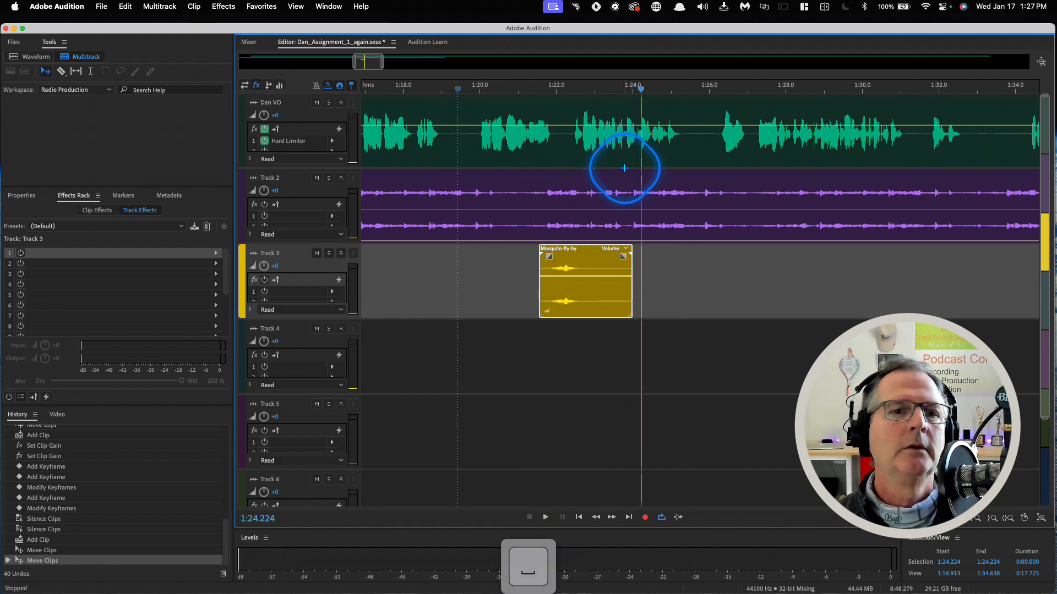
# Split the narration clip on the voice track at about 1:22.2 and move the later part to start at about 1:23.2.
pyautogui.click(62, 71)
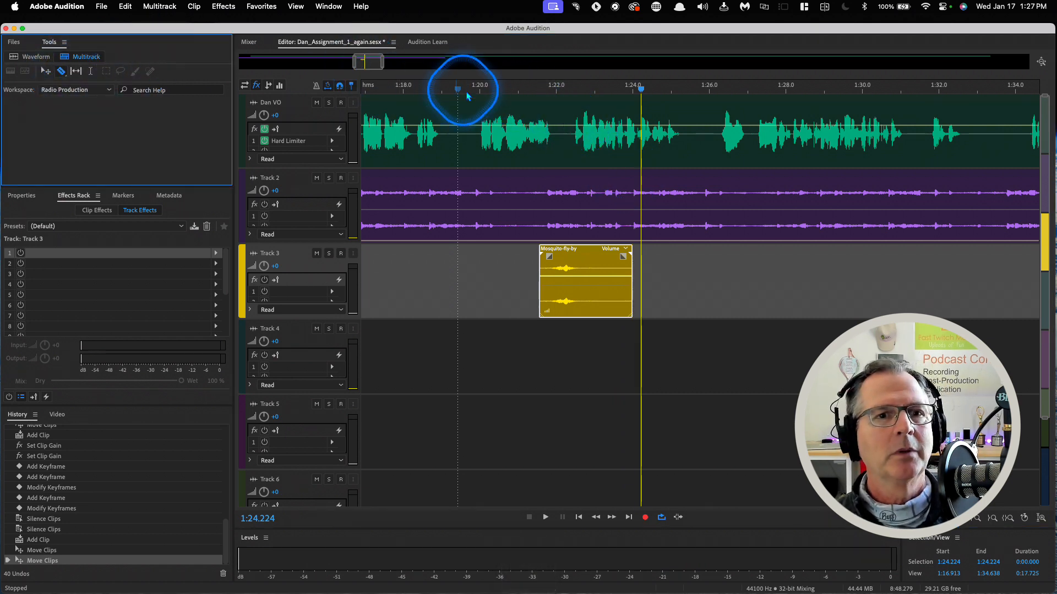
pyautogui.click(563, 118)
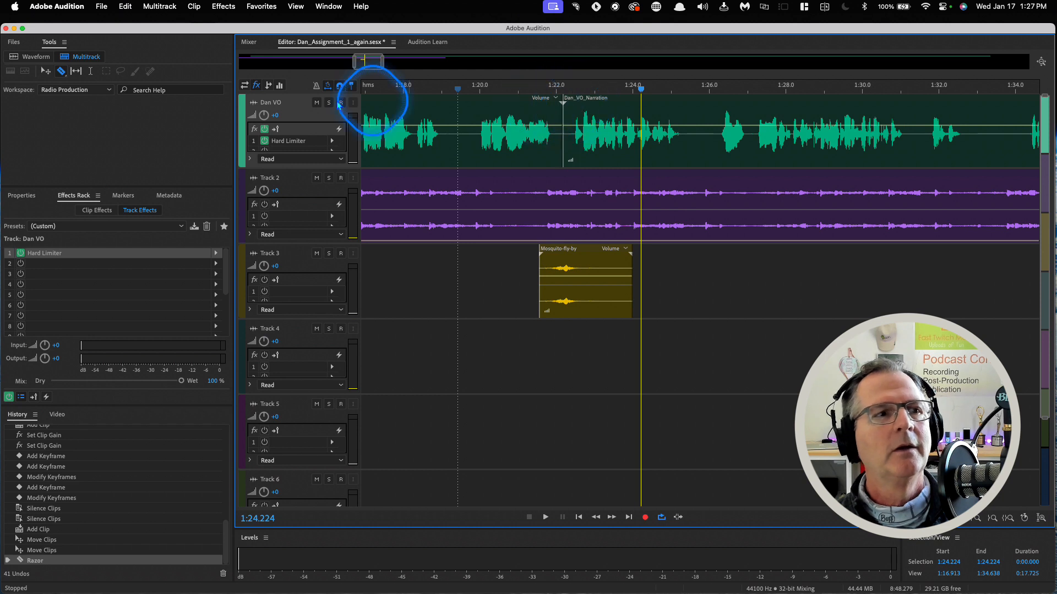
pyautogui.click(46, 71)
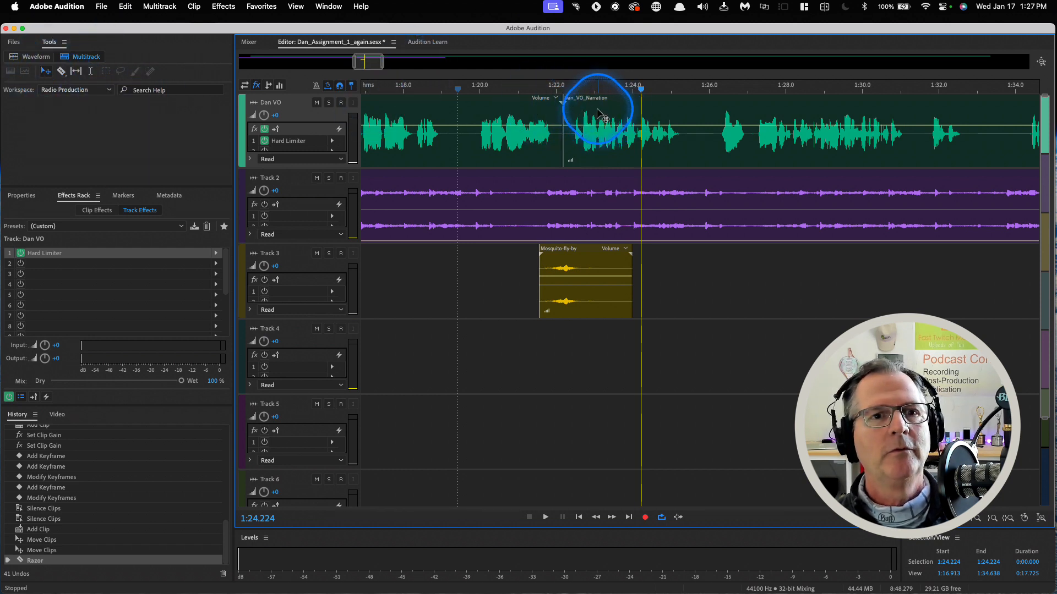
pyautogui.moveTo(600, 110); pyautogui.dragTo(645, 108)
# Play the mix from 1:19.200 to check the mosquito effect in the new narration gap.
pyautogui.click(449, 89)
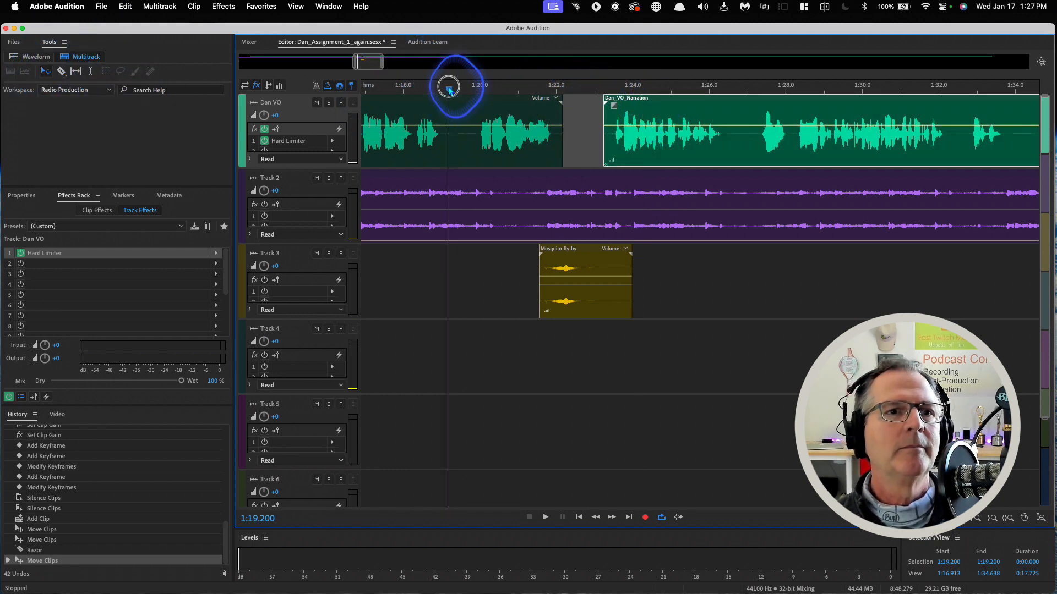
pyautogui.press('space')
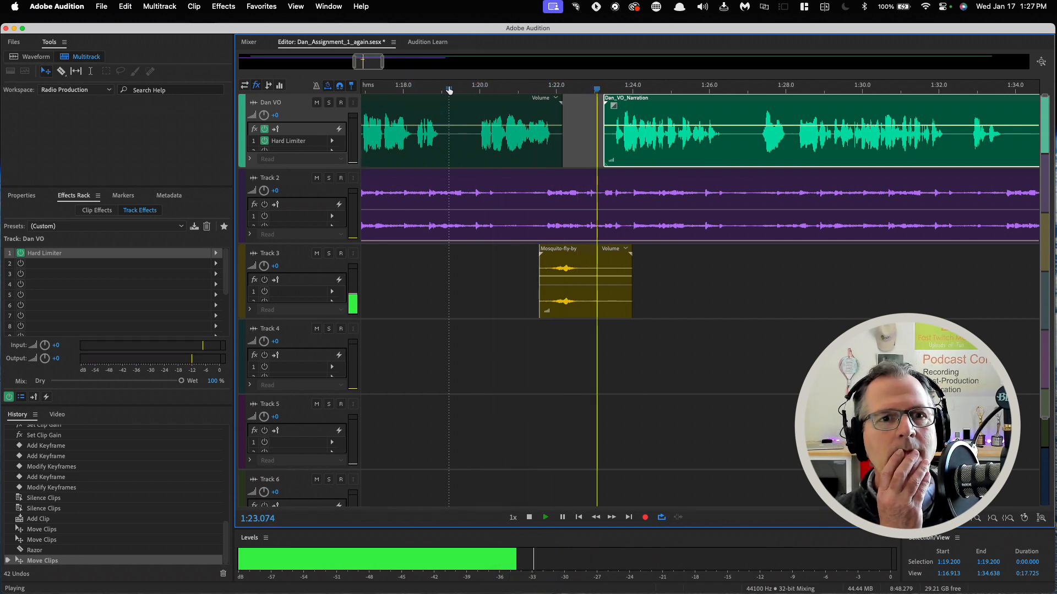
pyautogui.press('space')
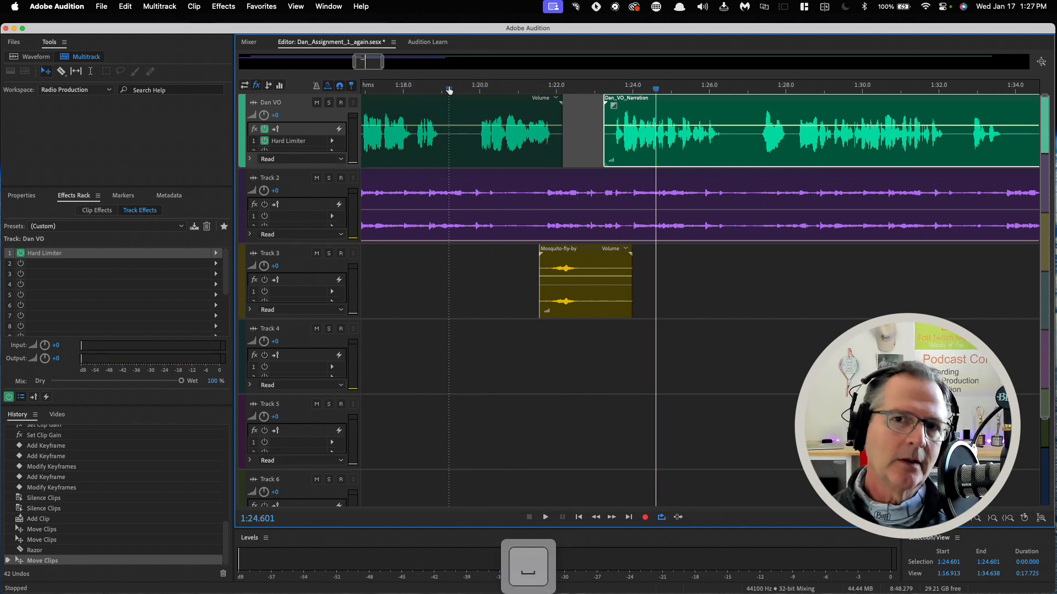
pyautogui.click(677, 260)
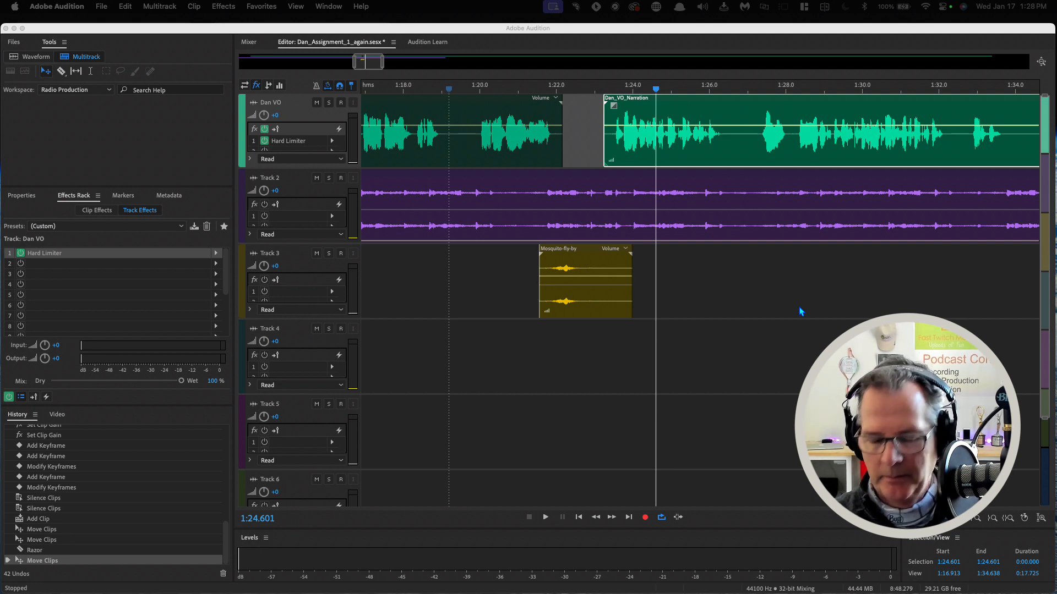
# Look over the whole session timeline, examining the narration, music bed and mosquito effect from start to end.
pyautogui.click(598, 28)
pyautogui.press('-')
pyautogui.press('-')
pyautogui.press('-')
pyautogui.press('-')
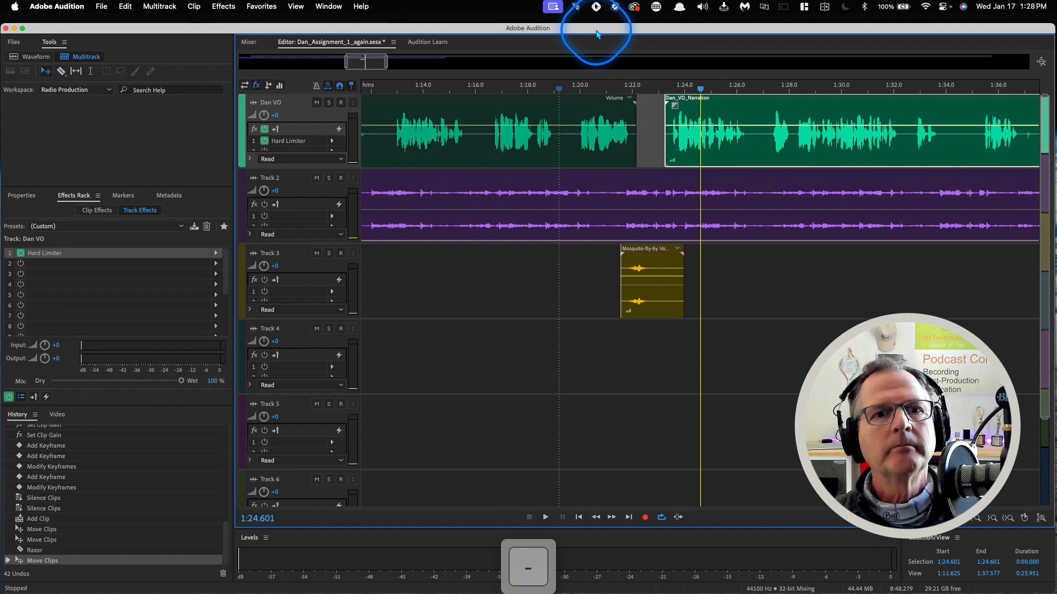
pyautogui.press('-')
pyautogui.press('-')
pyautogui.press('-')
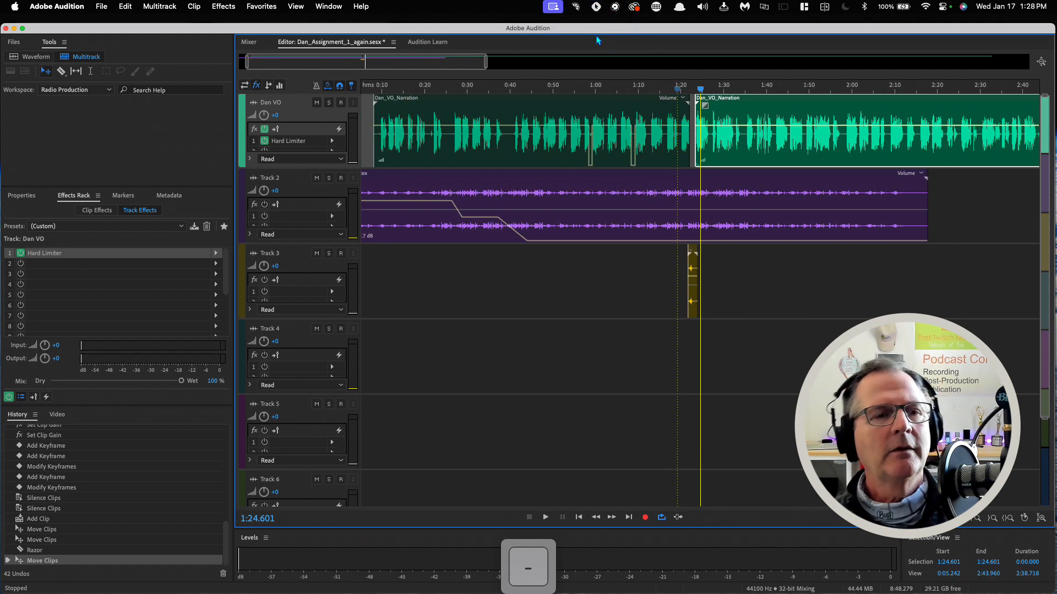
pyautogui.hscroll(5, 569, 284)
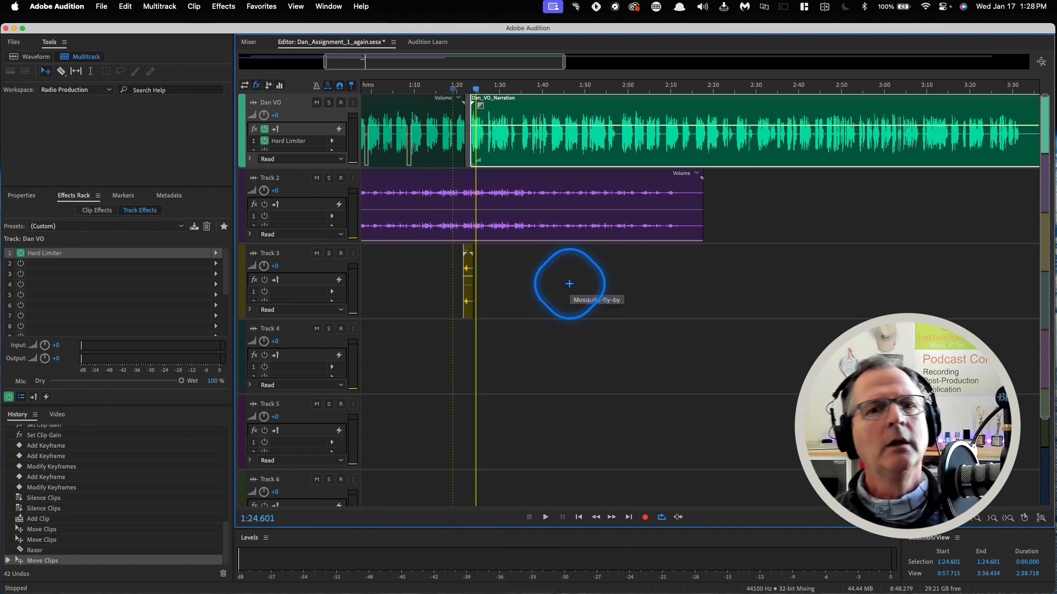
pyautogui.hscroll(-6, 569, 283)
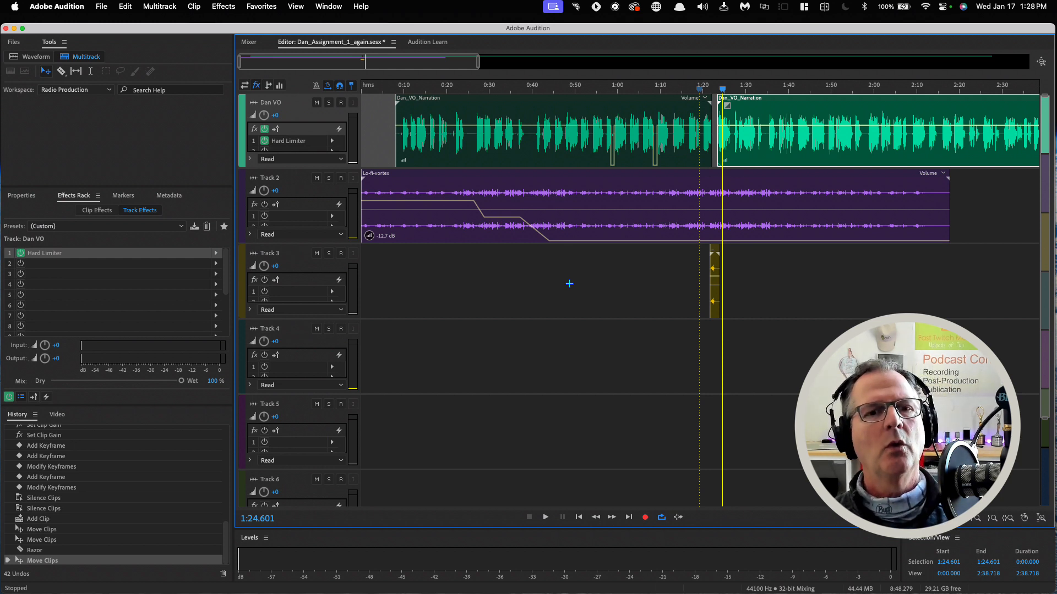
# Save the multitrack session and copy the media files located outside it into the session folder.
pyautogui.click(101, 6)
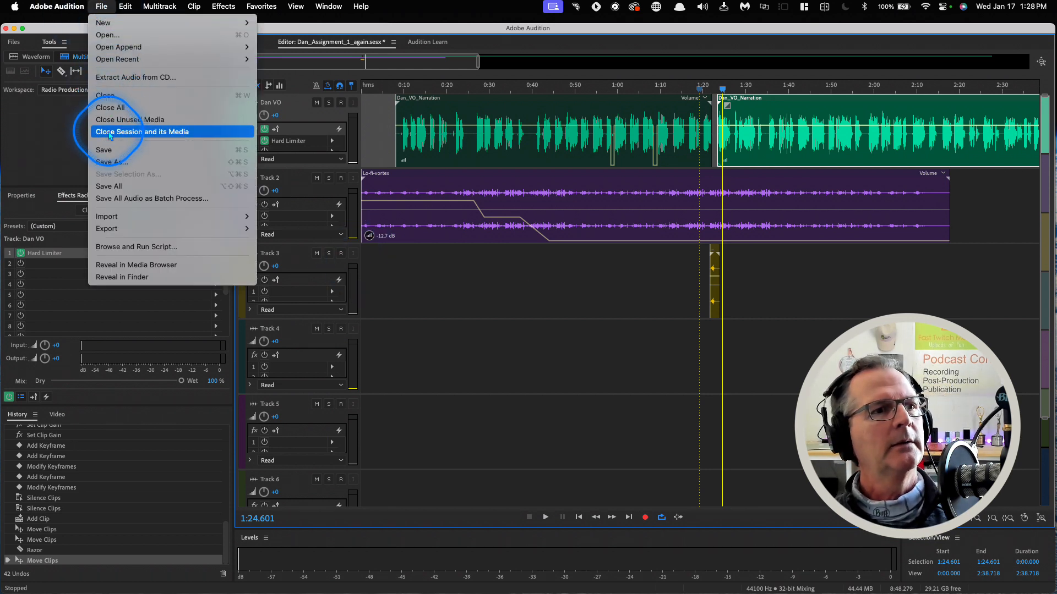
pyautogui.click(107, 150)
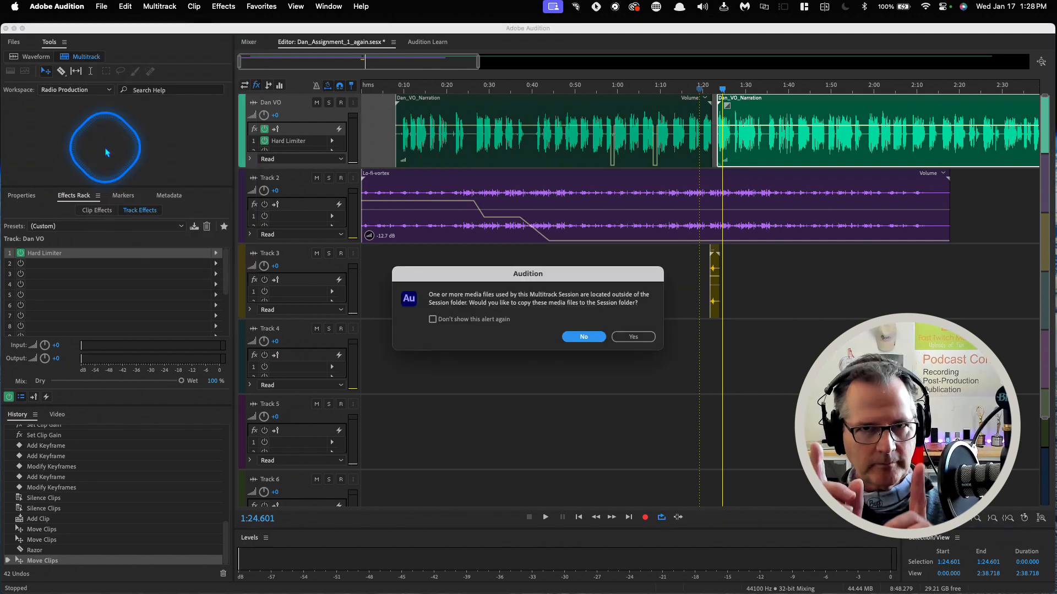
pyautogui.click(634, 339)
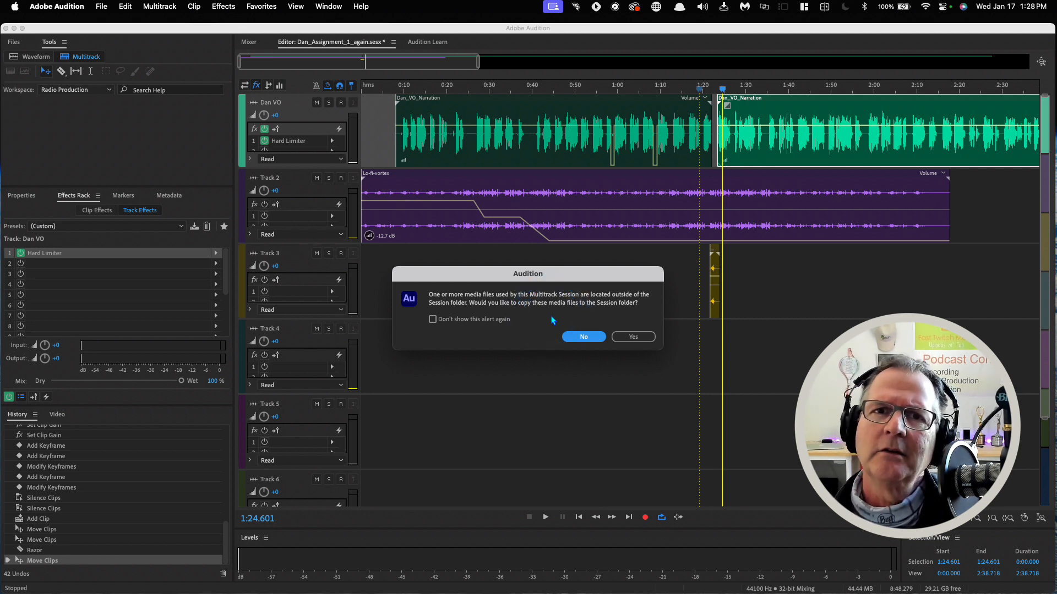
pyautogui.click(644, 338)
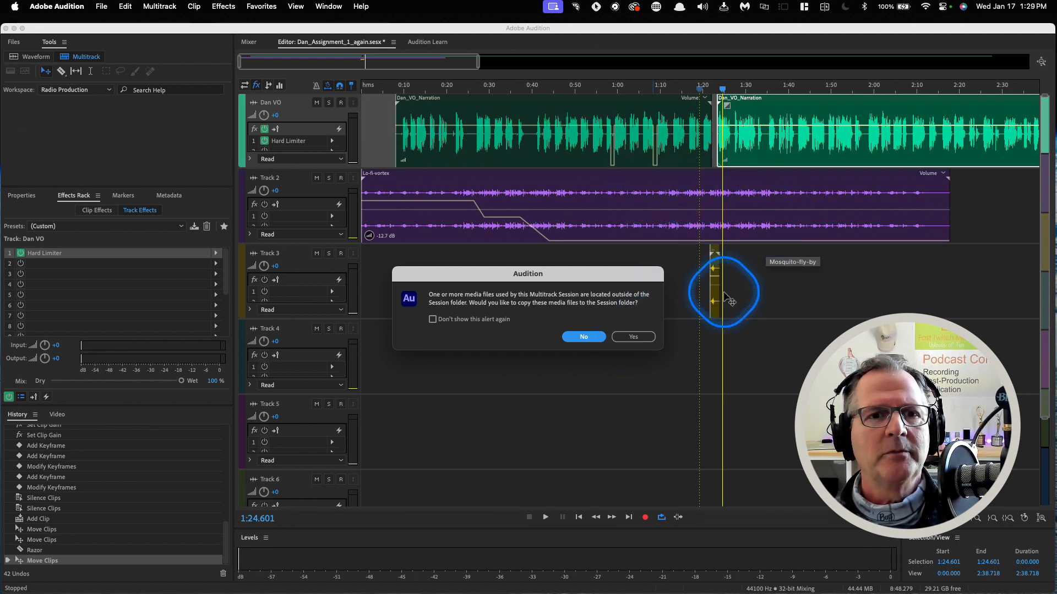
pyautogui.click(632, 339)
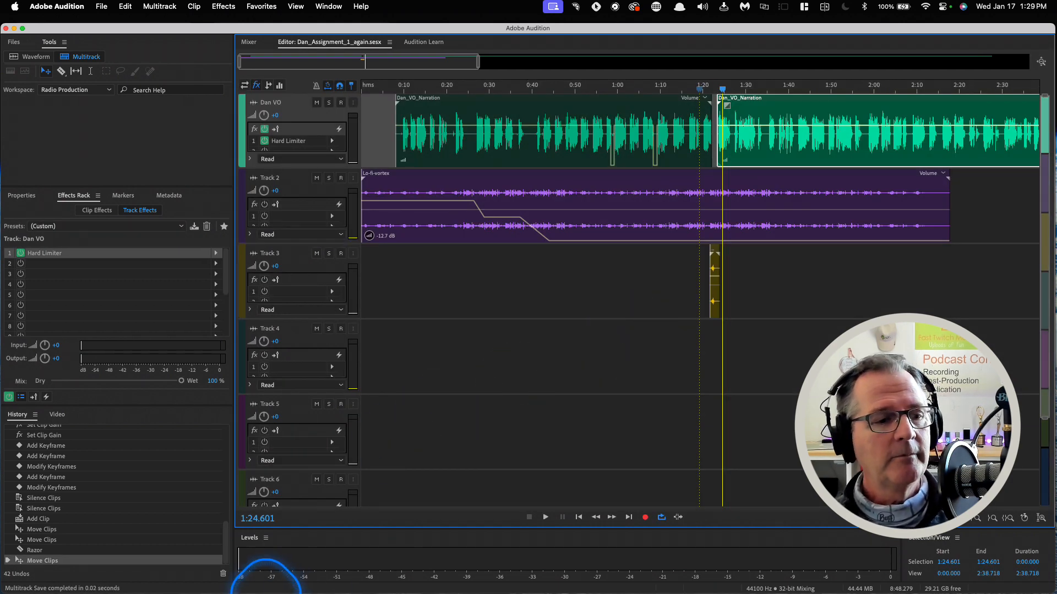
# Switch to Finder and examine the saved session folder, including its .sesx file and the Merged Files and Imported Files subfolders.
pyautogui.moveTo(134, 589)
pyautogui.click(144, 570)
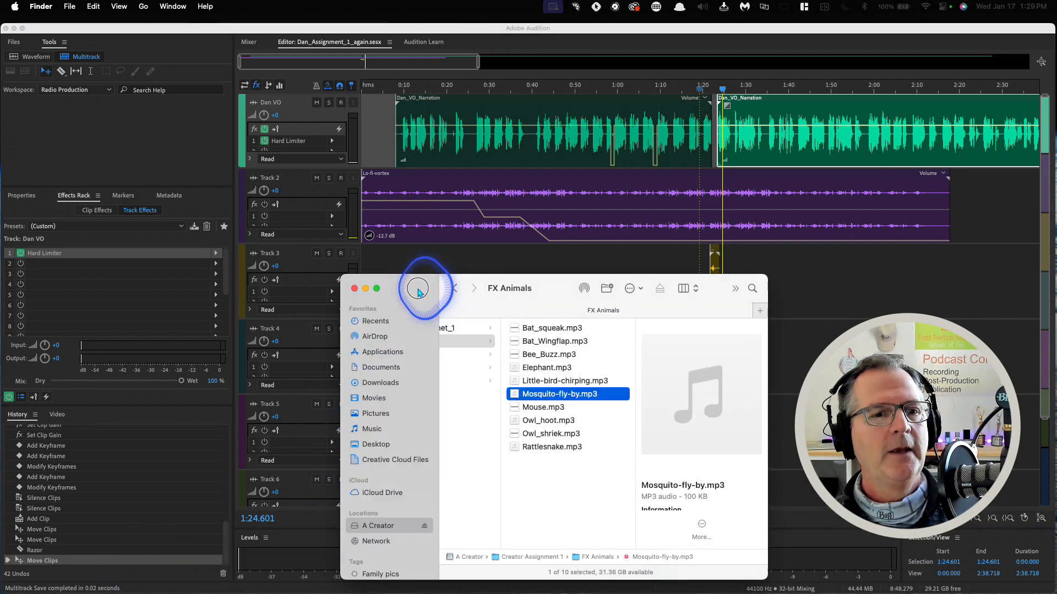
pyautogui.moveTo(420, 288); pyautogui.dragTo(338, 173)
pyautogui.hscroll(-10, 406, 268)
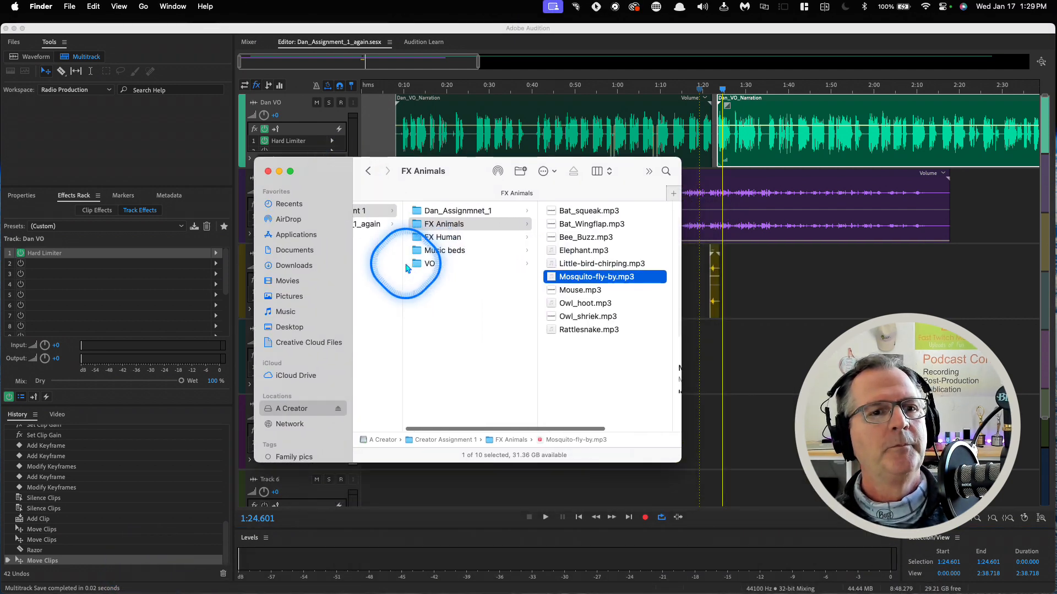
pyautogui.click(372, 225)
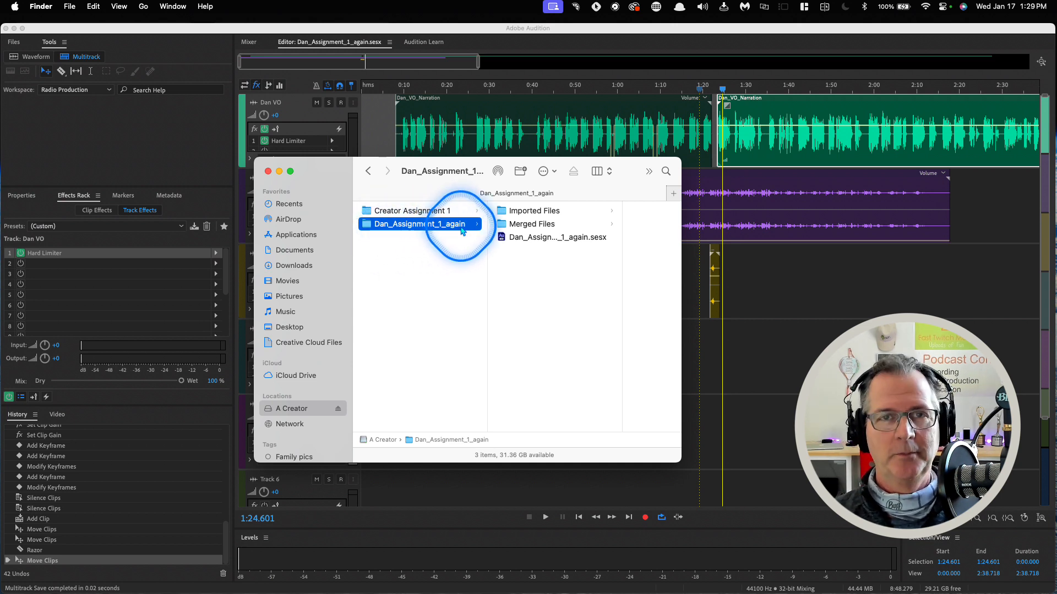
pyautogui.click(502, 241)
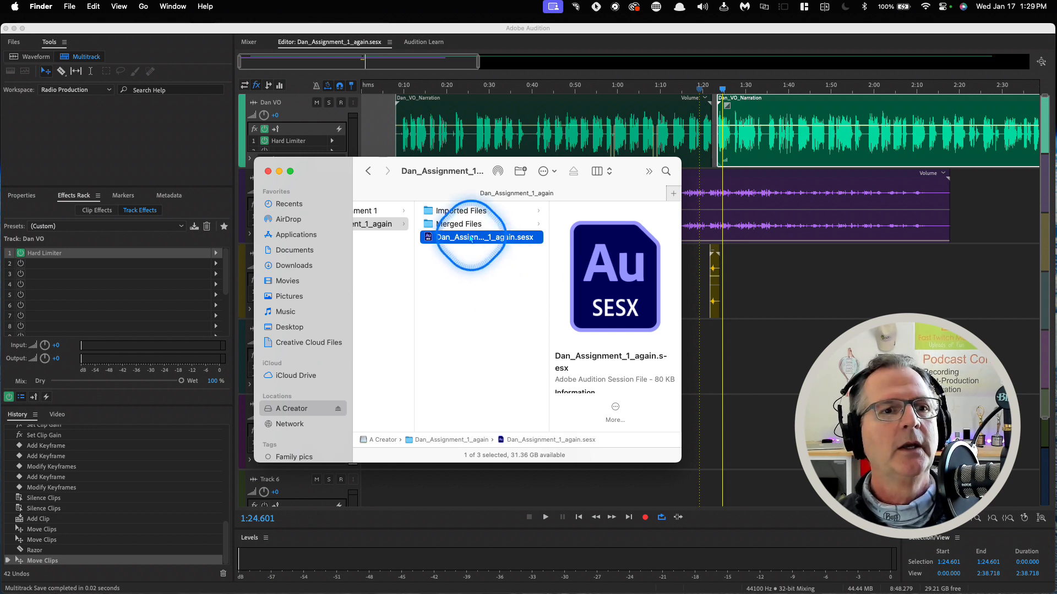
pyautogui.click(457, 224)
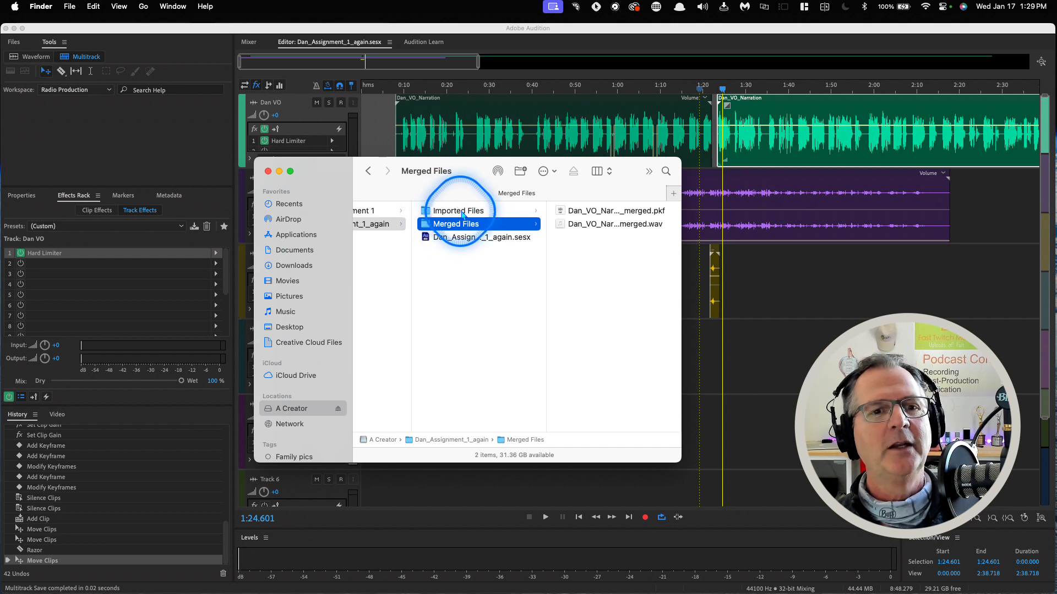
pyautogui.click(462, 212)
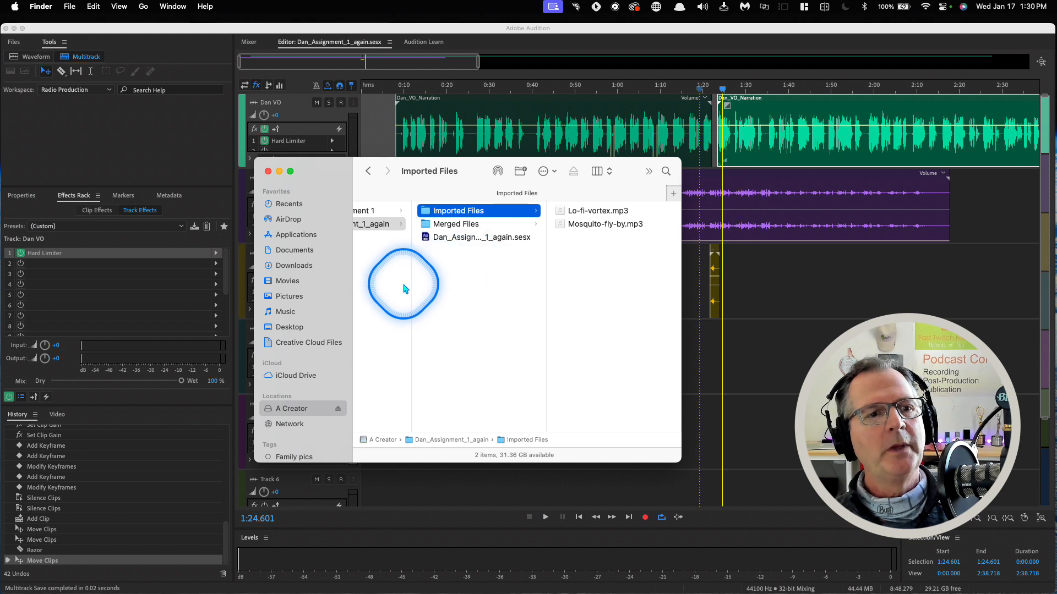
# Return to the session folder on the A Creator drive, close the Finder window and switch back to Audition.
pyautogui.hscroll(-3, 440, 278)
pyautogui.click(367, 224)
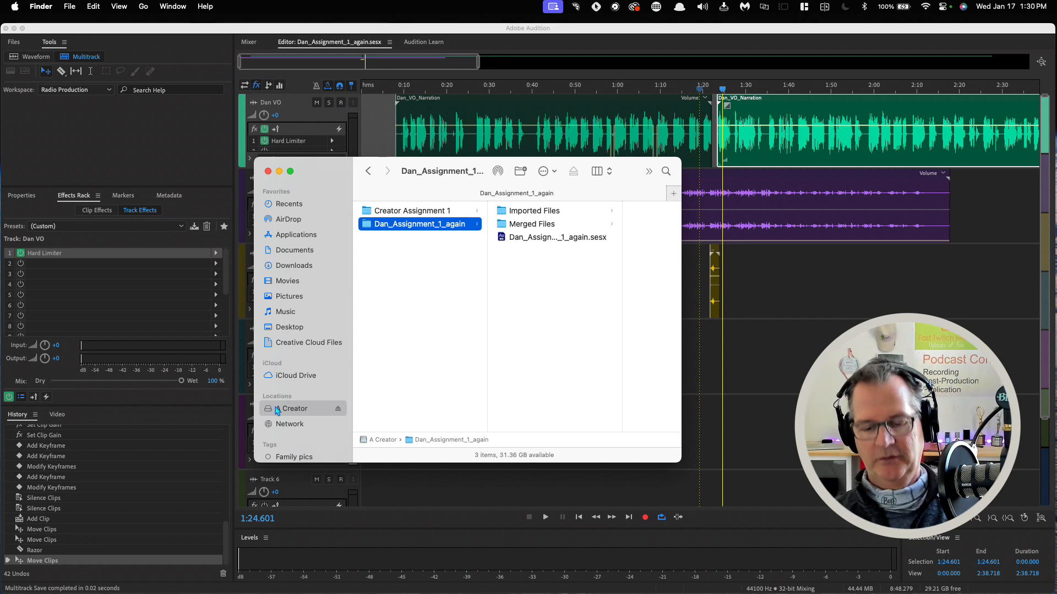
pyautogui.scroll(-1, 278, 411)
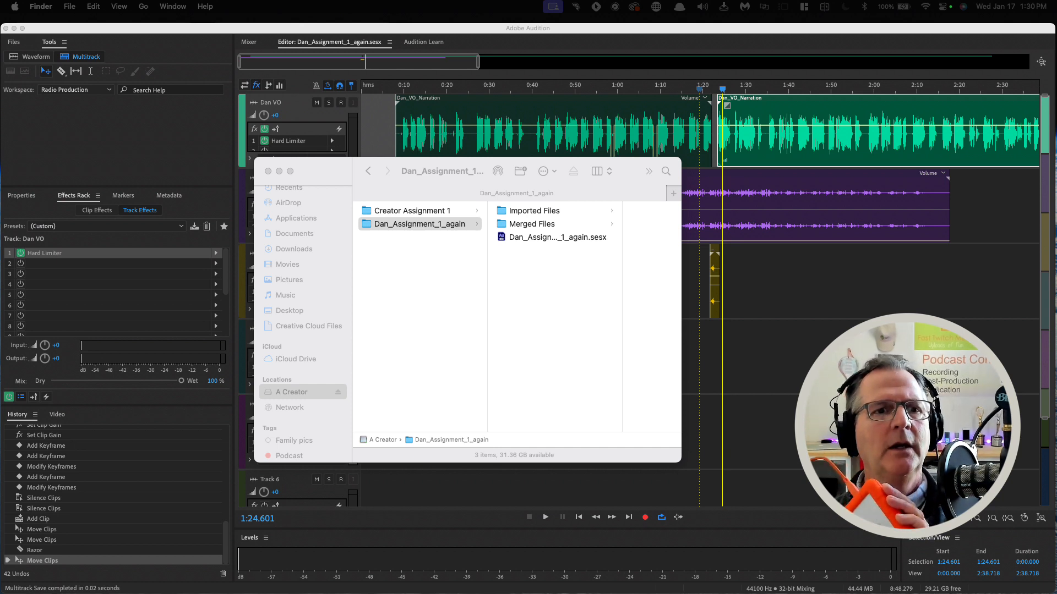
pyautogui.click(292, 393)
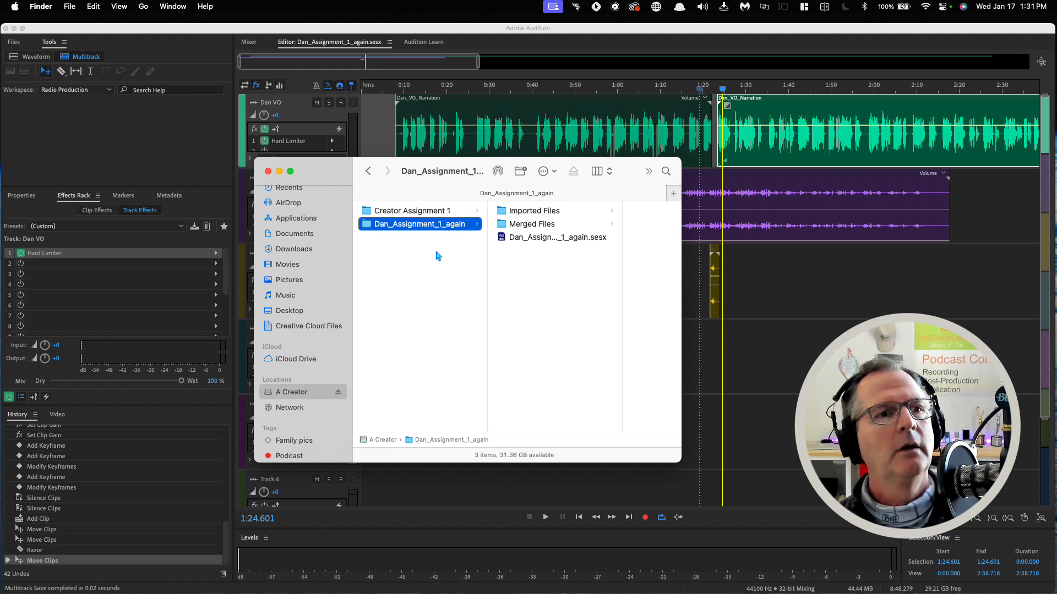
pyautogui.click(268, 171)
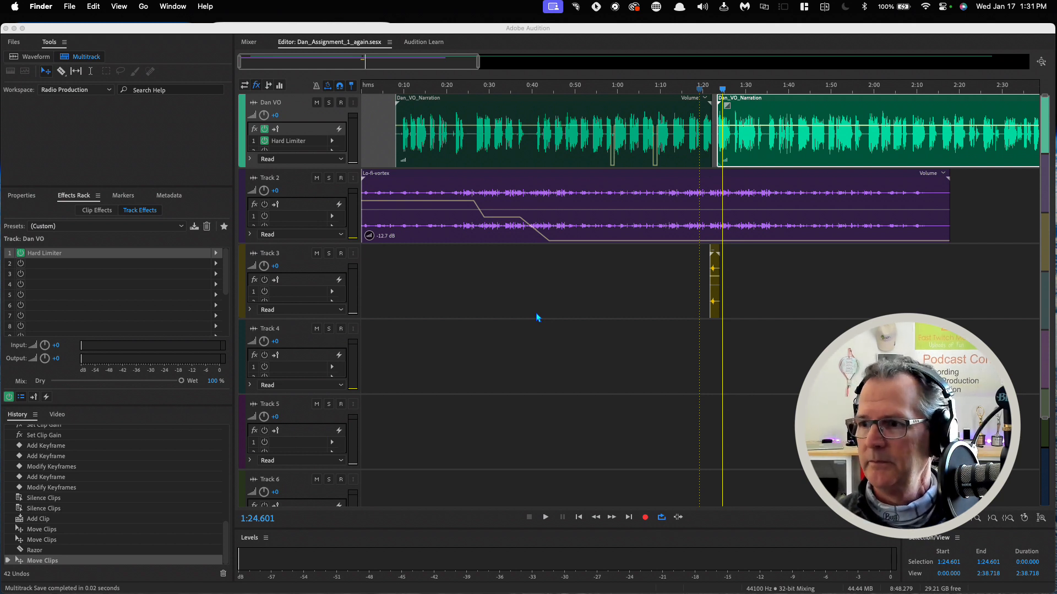
pyautogui.click(767, 306)
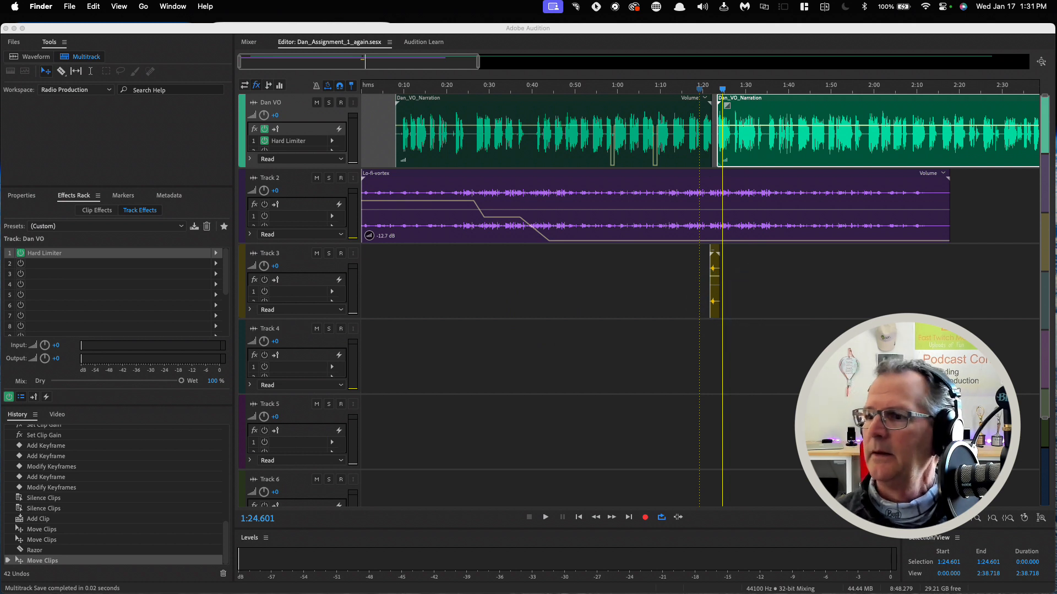